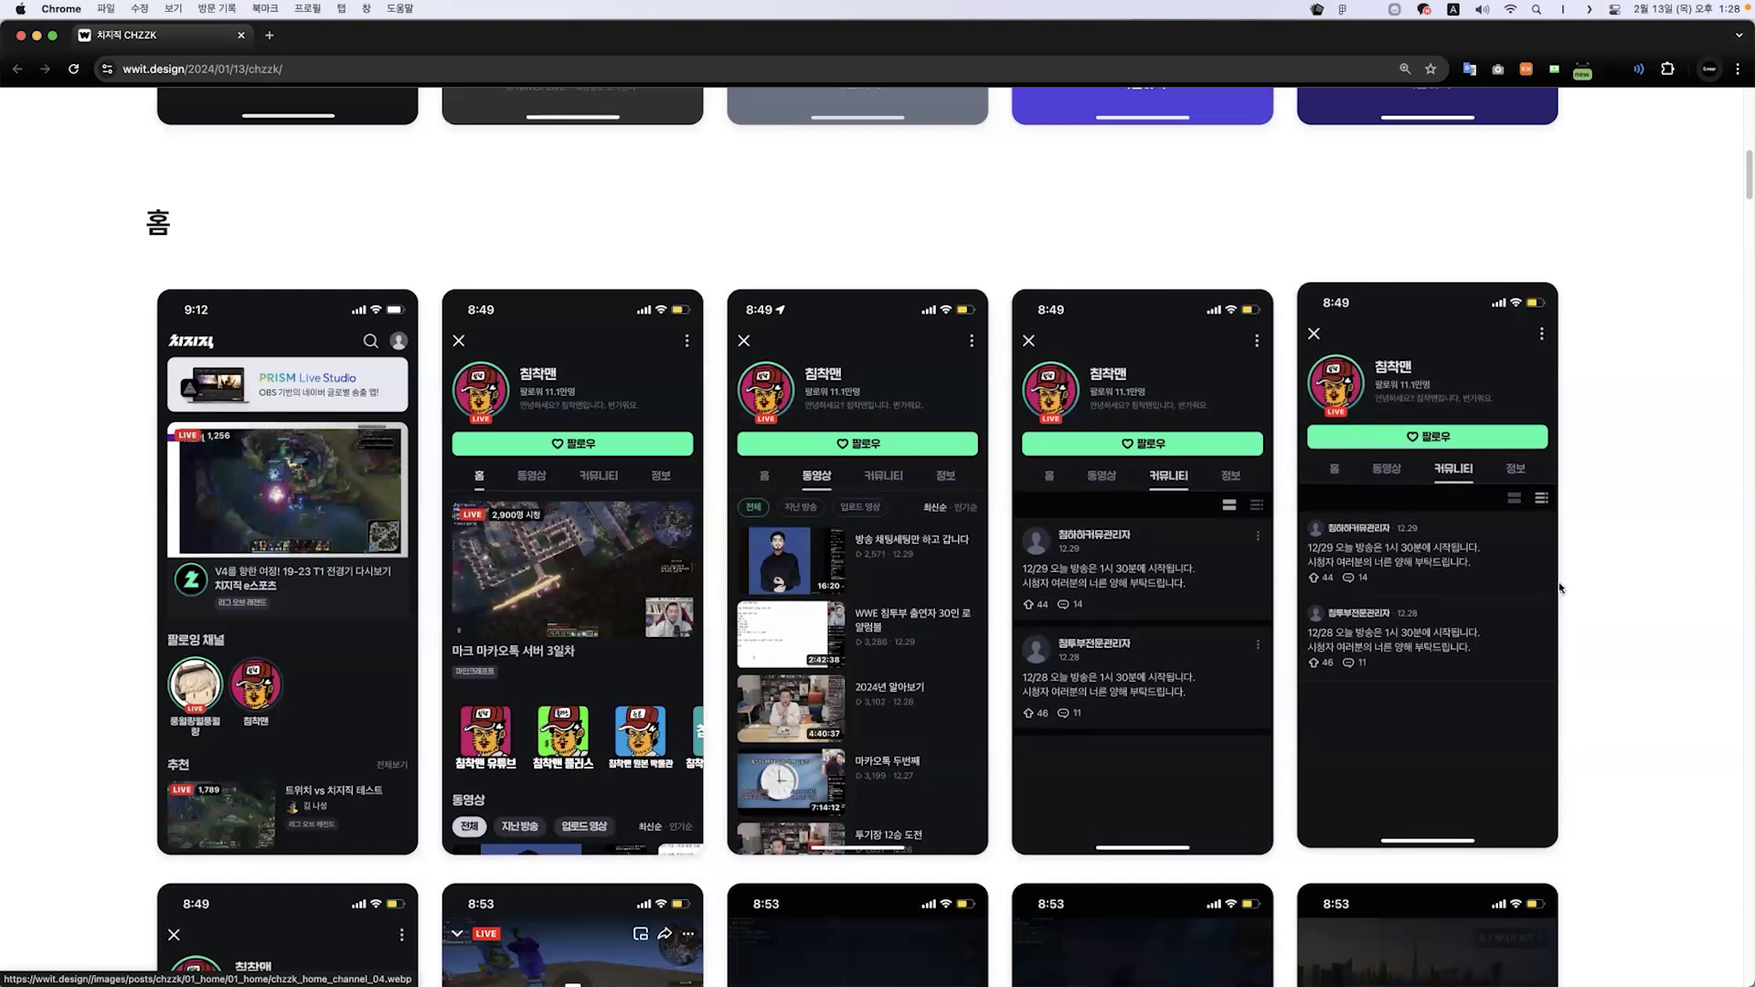
- Browse the CHZZK reference screenshots from the home section through the search and inbox screens
scroll(1579, 498, "down", 5)
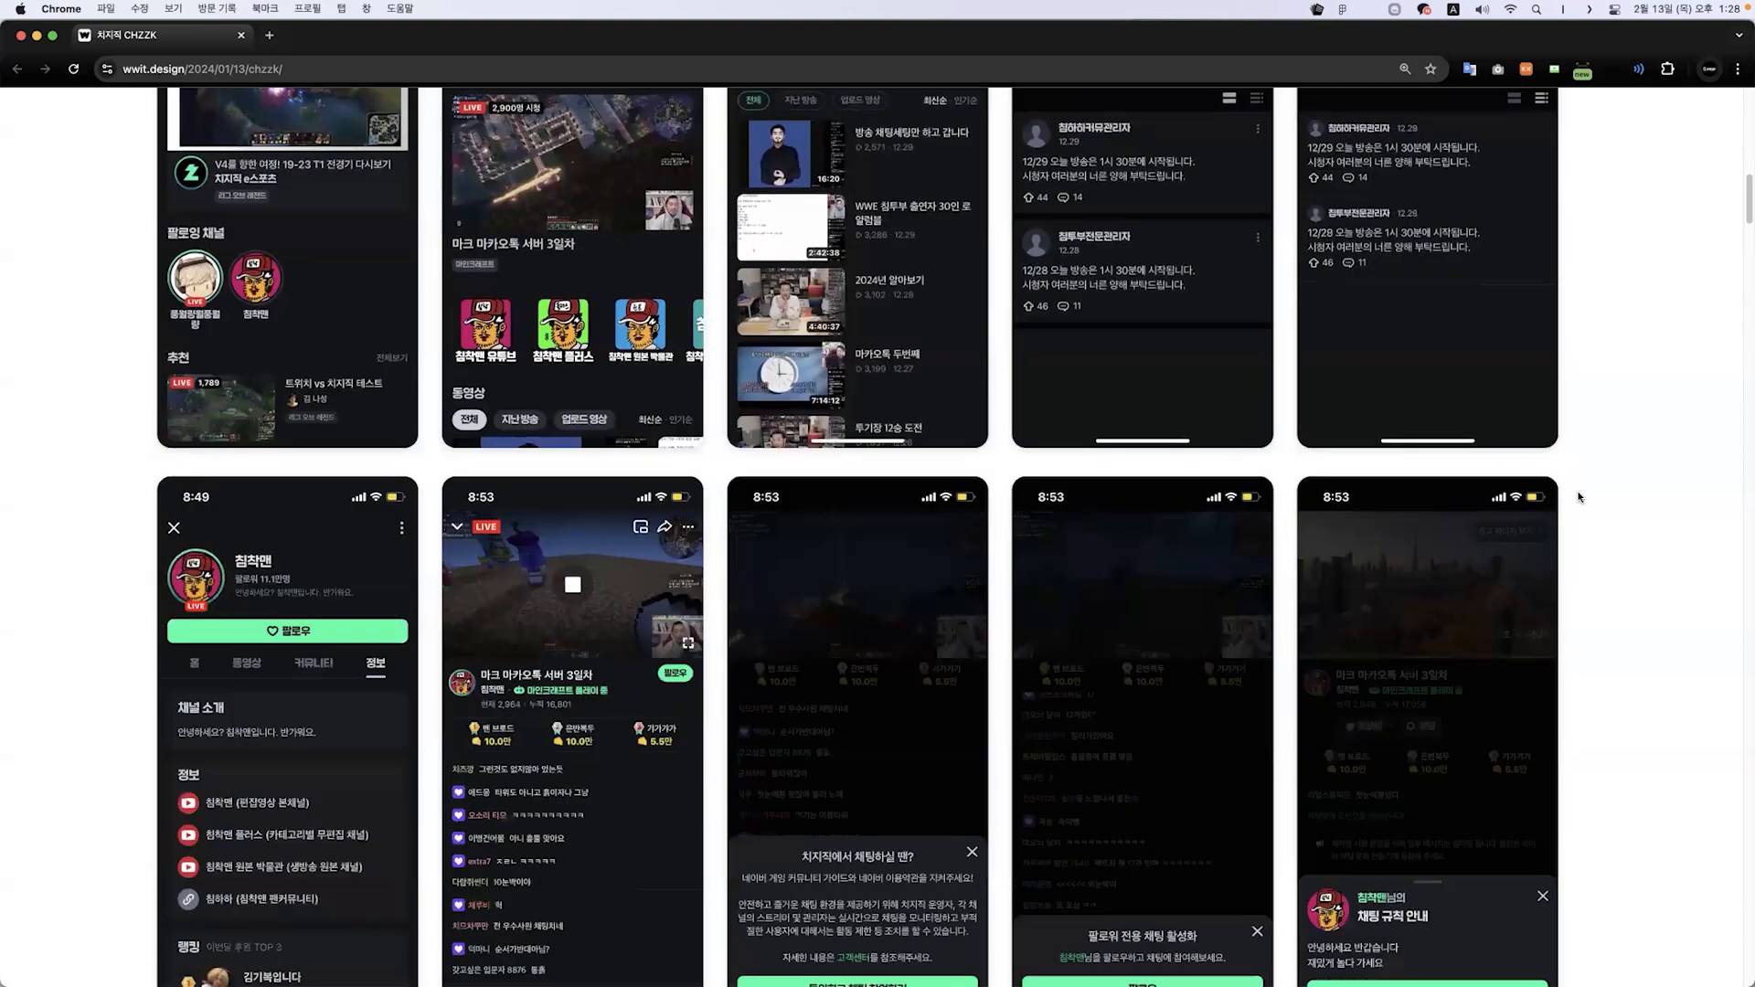
scroll(1578, 497, "down", 7)
scroll(1579, 497, "down", 8)
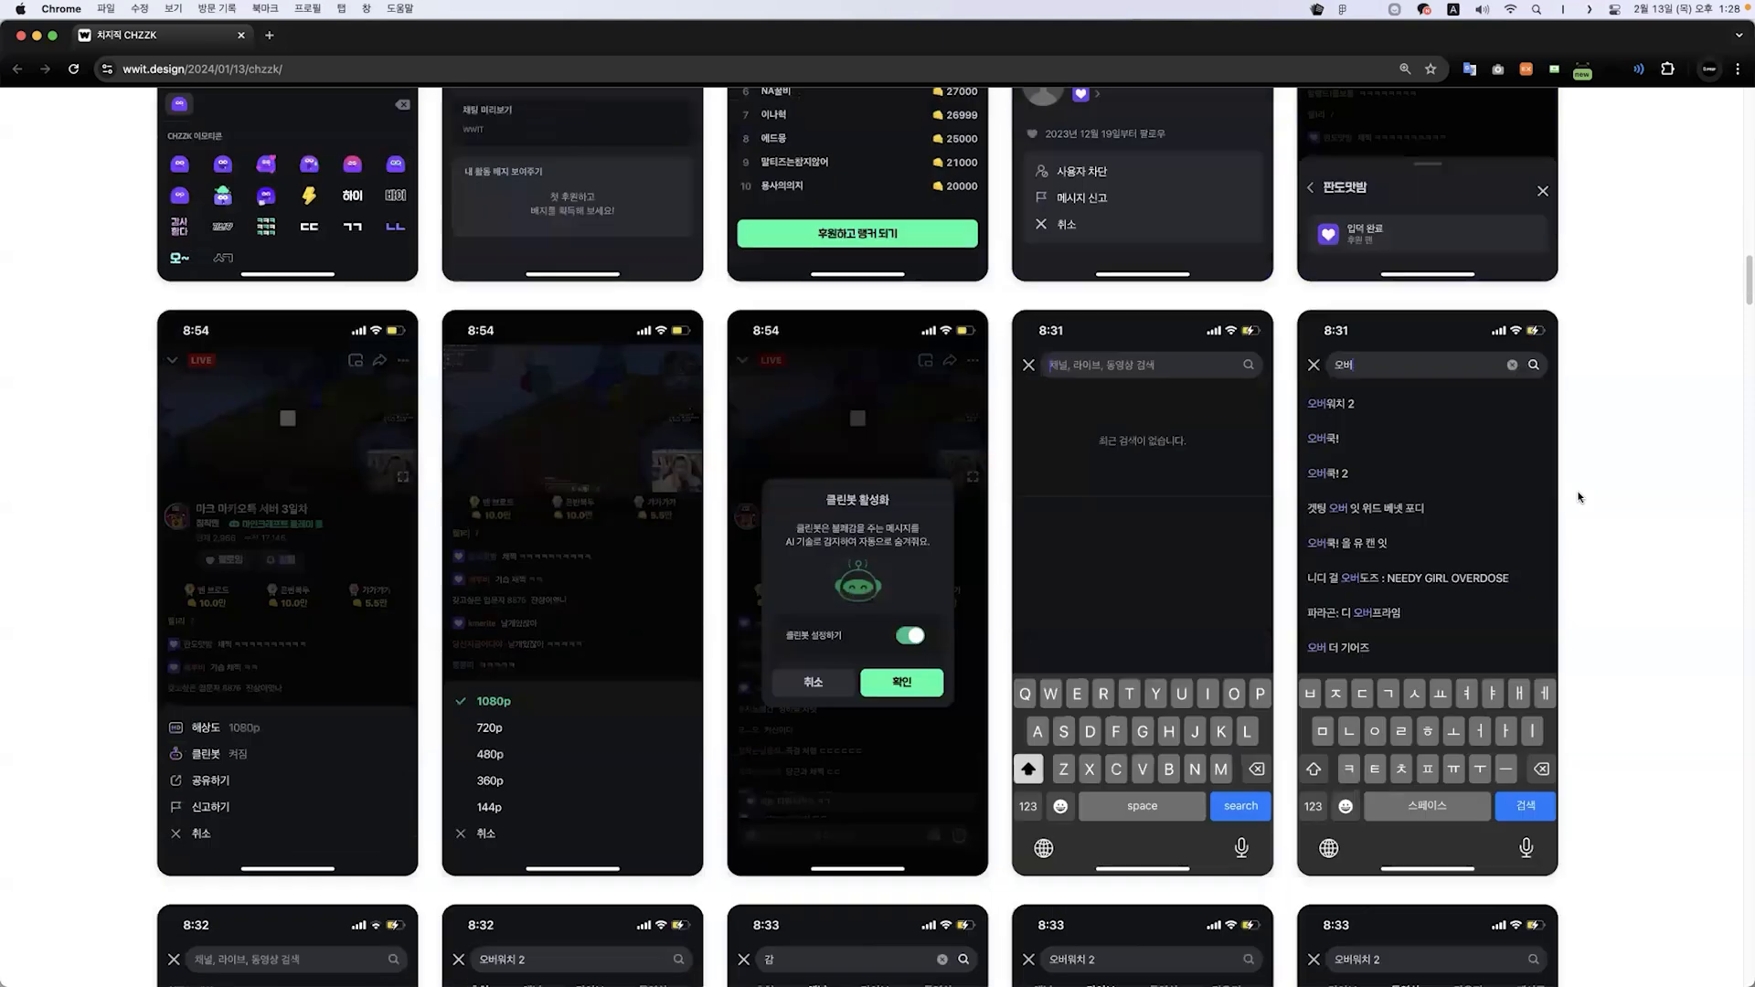
scroll(1579, 498, "down", 7)
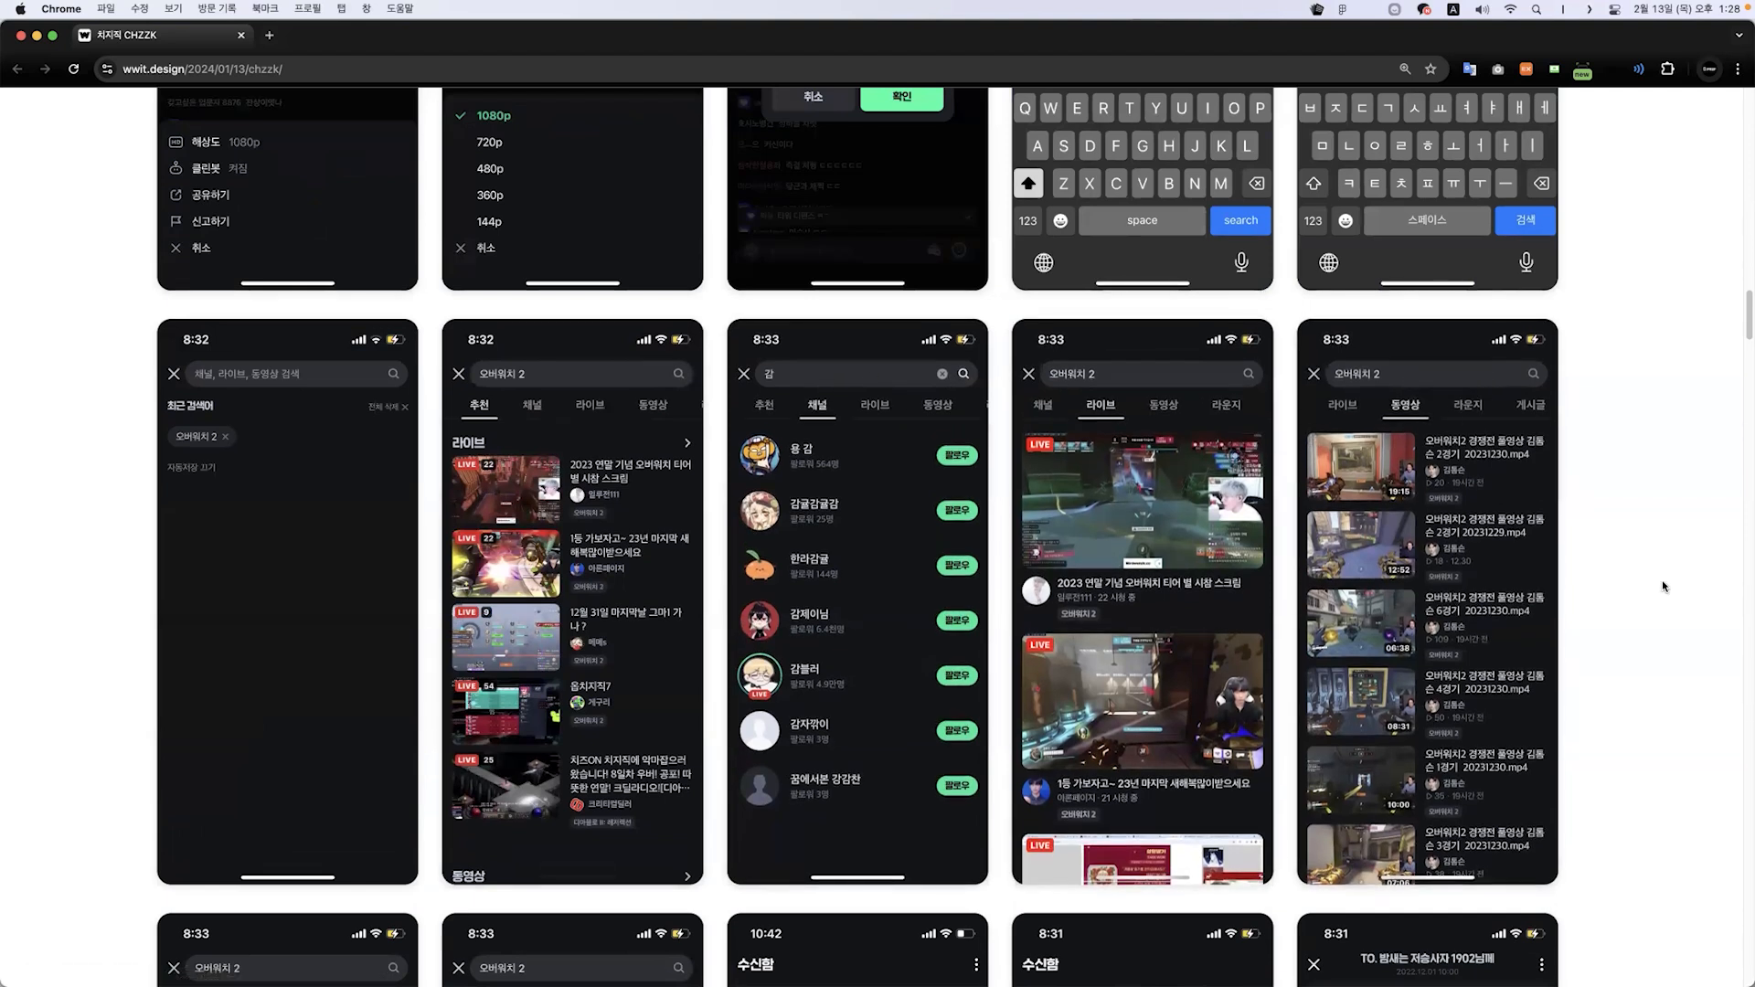
scroll(1664, 587, "down", 1)
scroll(1663, 587, "down", 5)
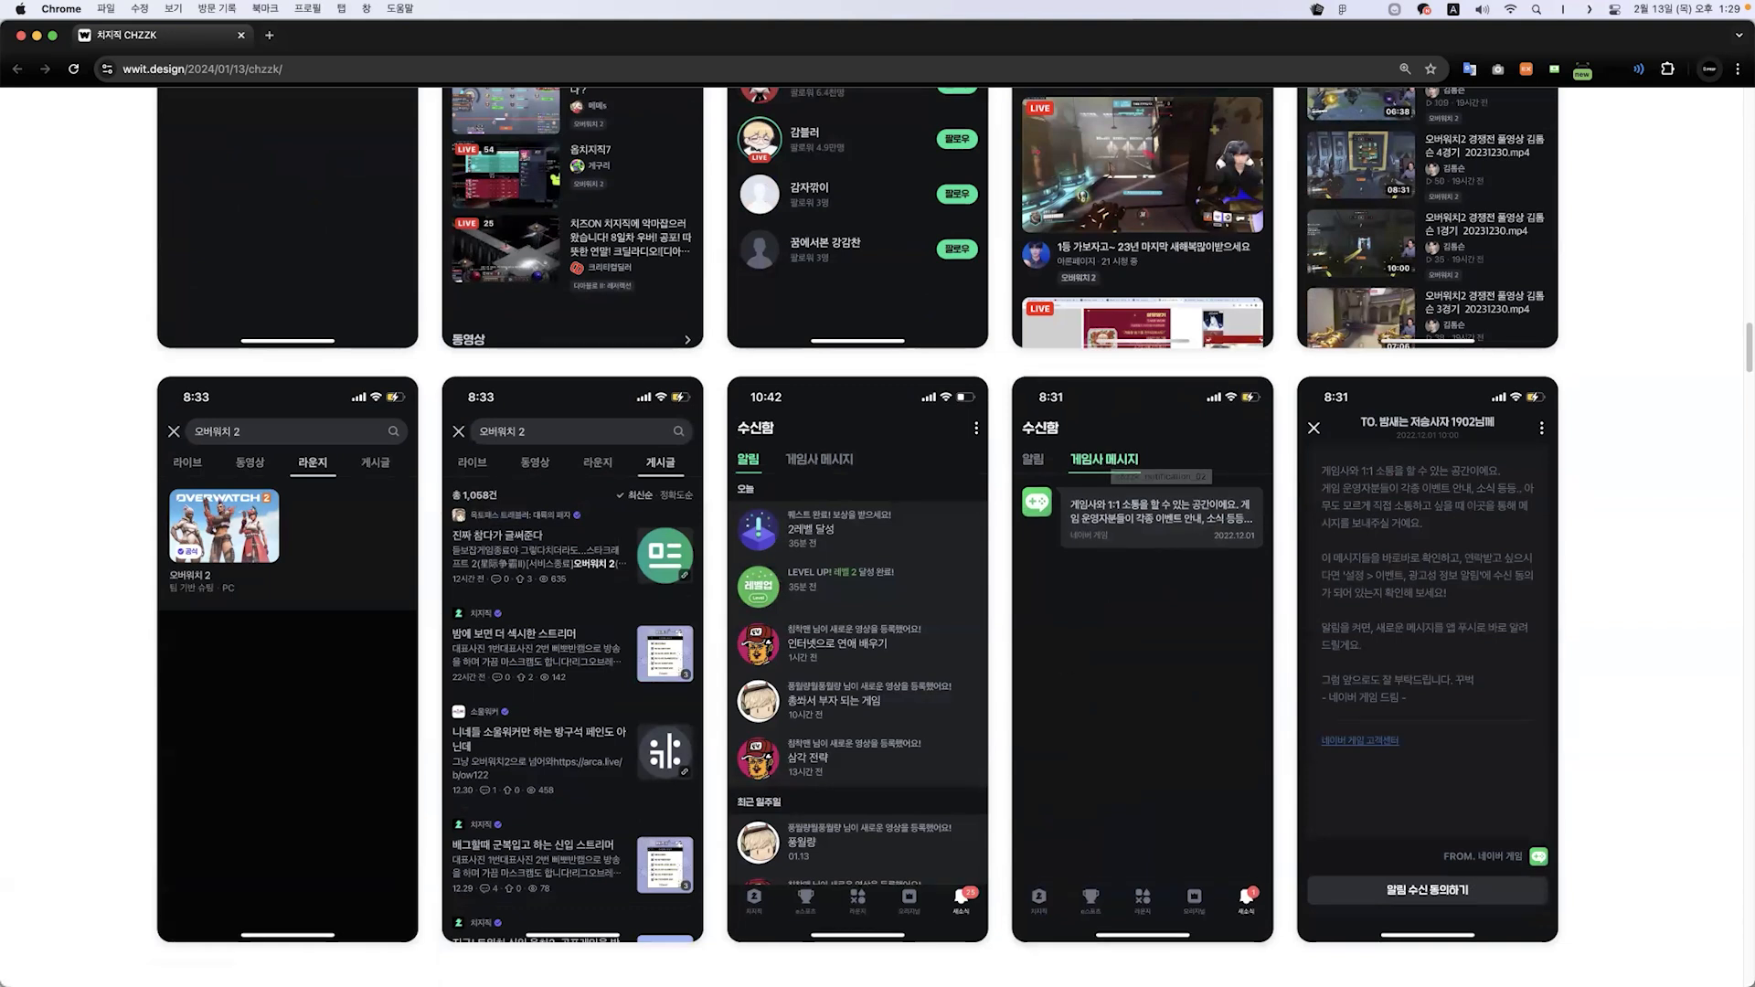
- Switch to Figma and cycle the 탭 예시 tab instance's active tab through 1 to 4 and back to 1
mouse_move(1003, 955)
left_click(756, 953)
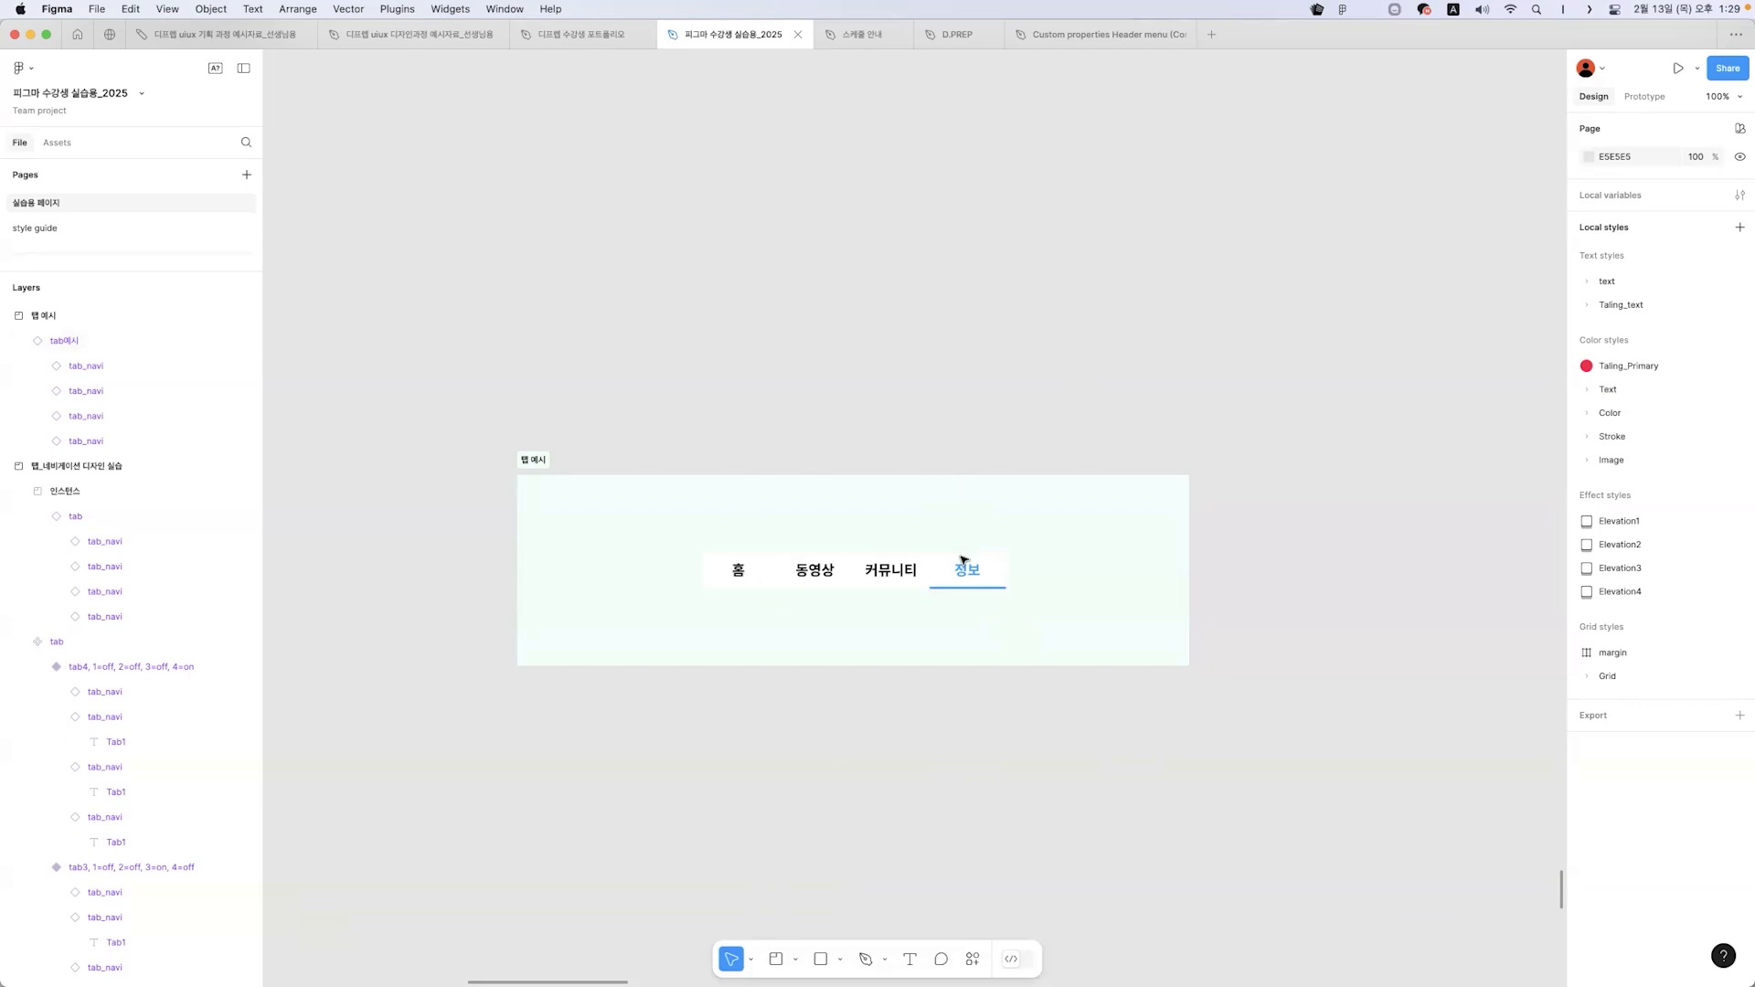
left_click(964, 560)
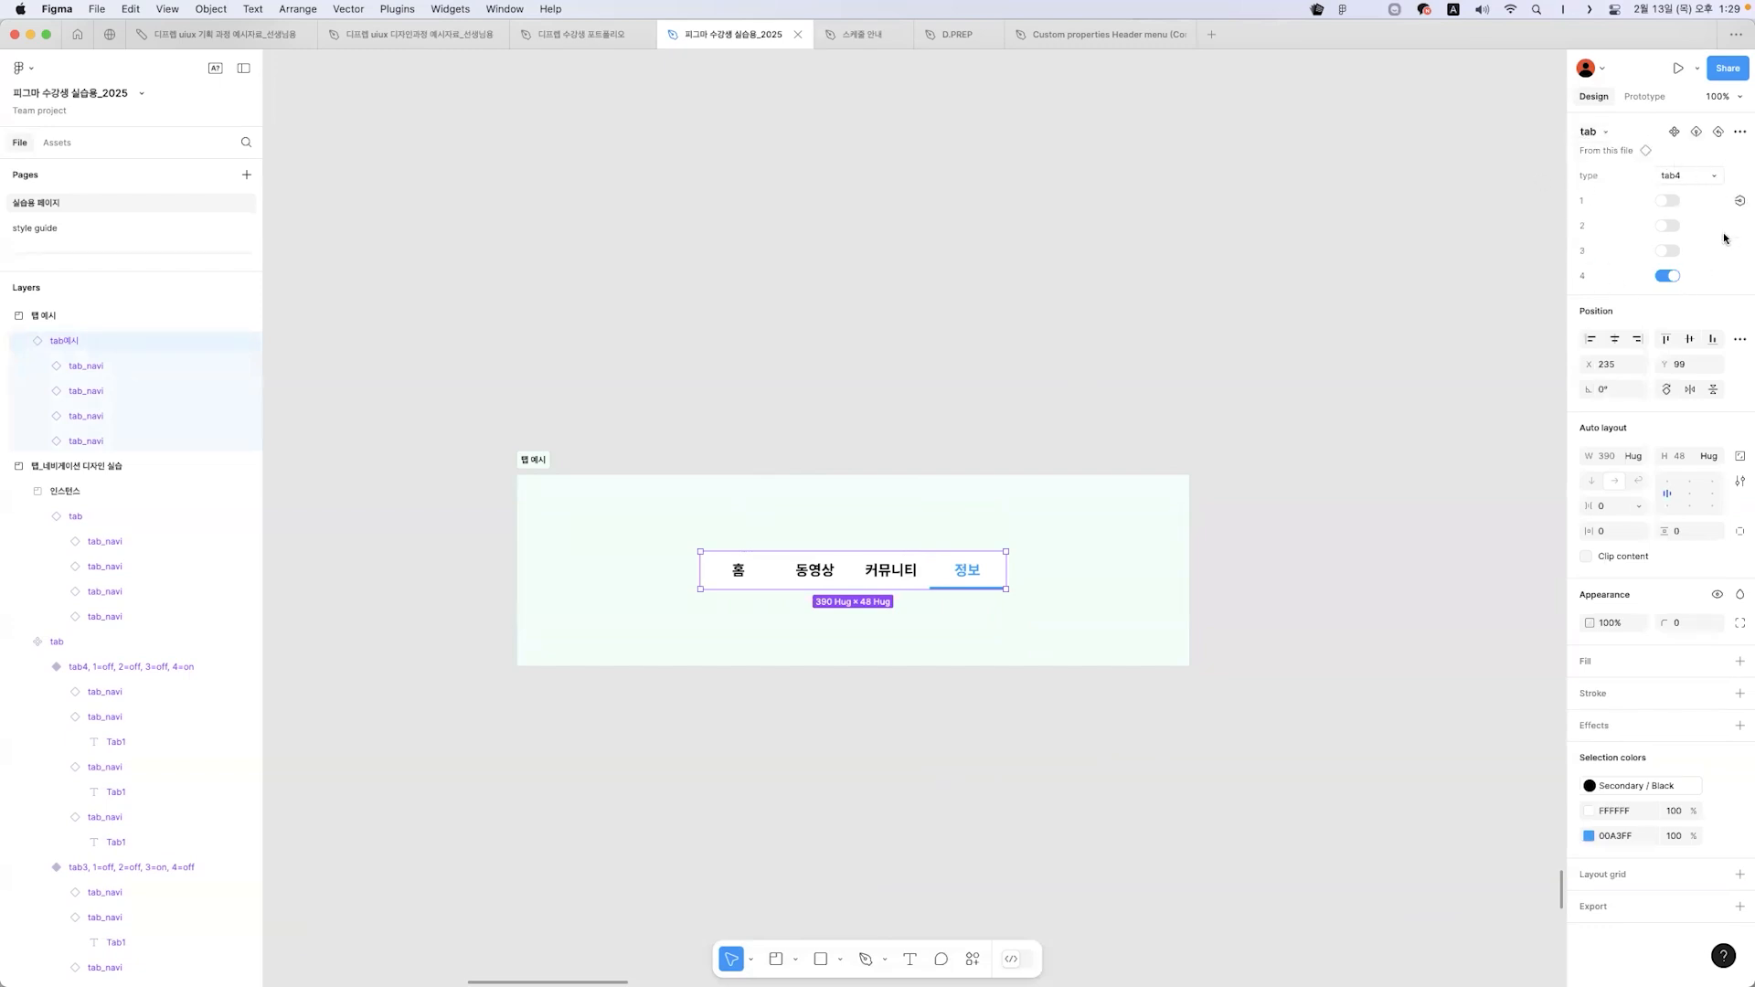
left_click(1666, 202)
left_click(1670, 226)
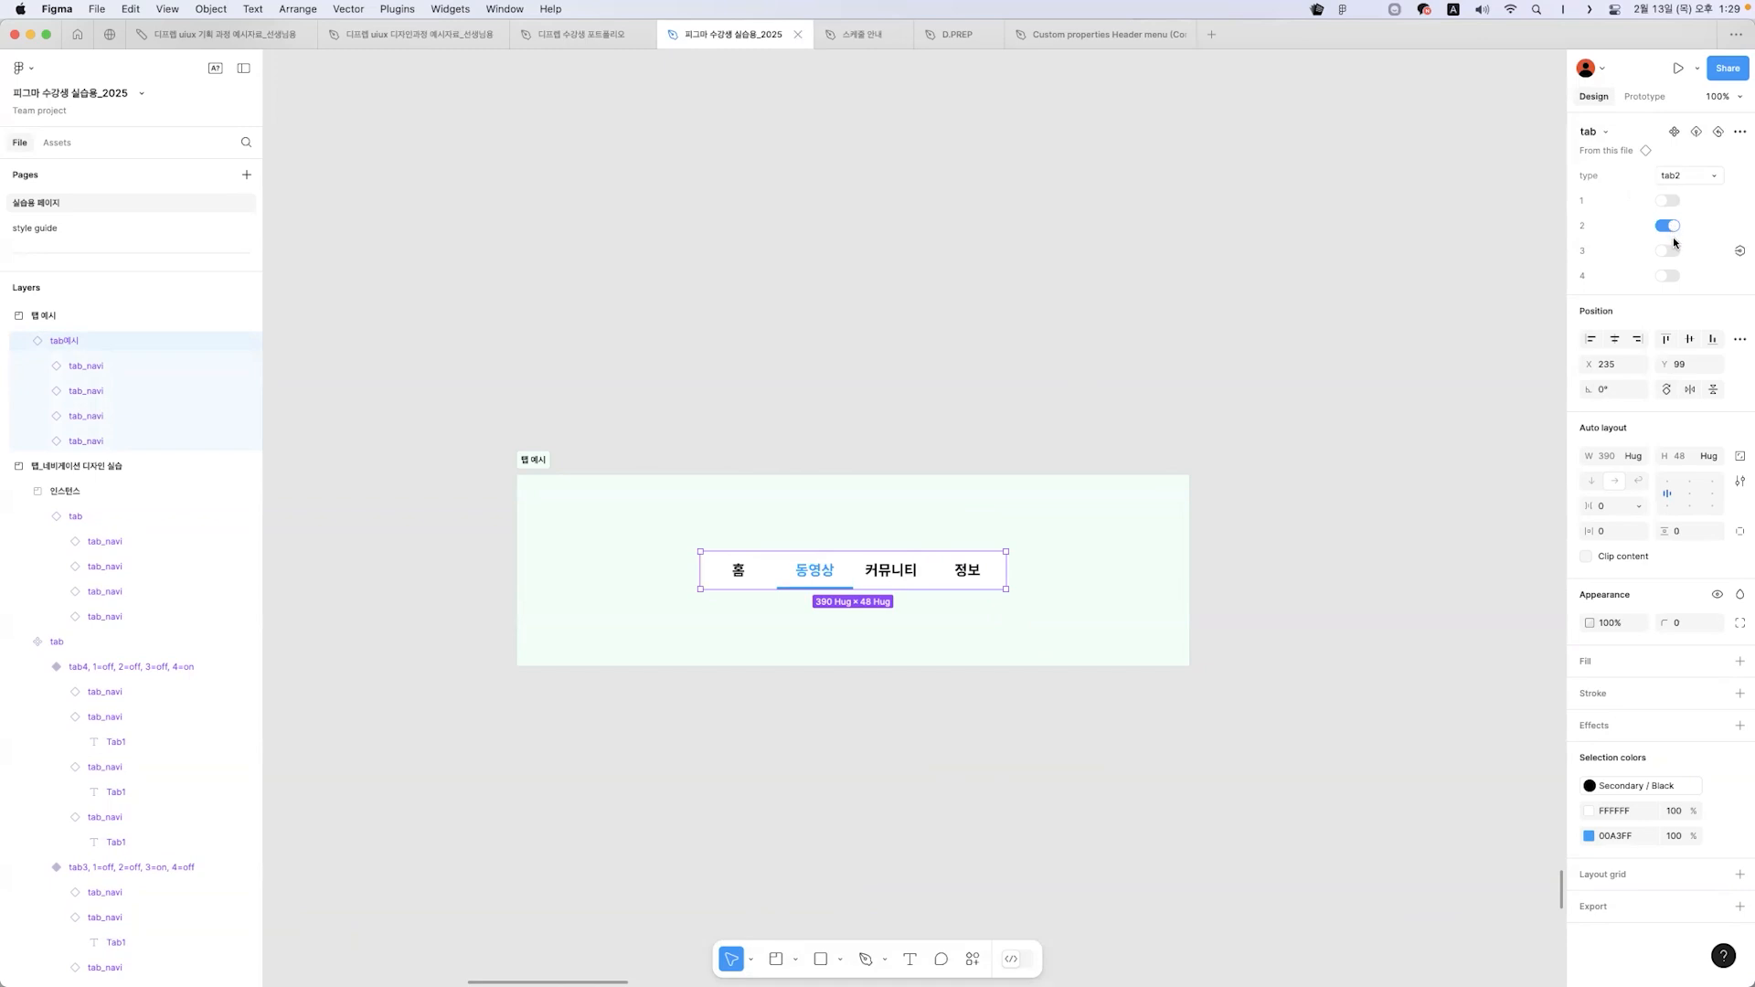
left_click(1672, 252)
left_click(1674, 276)
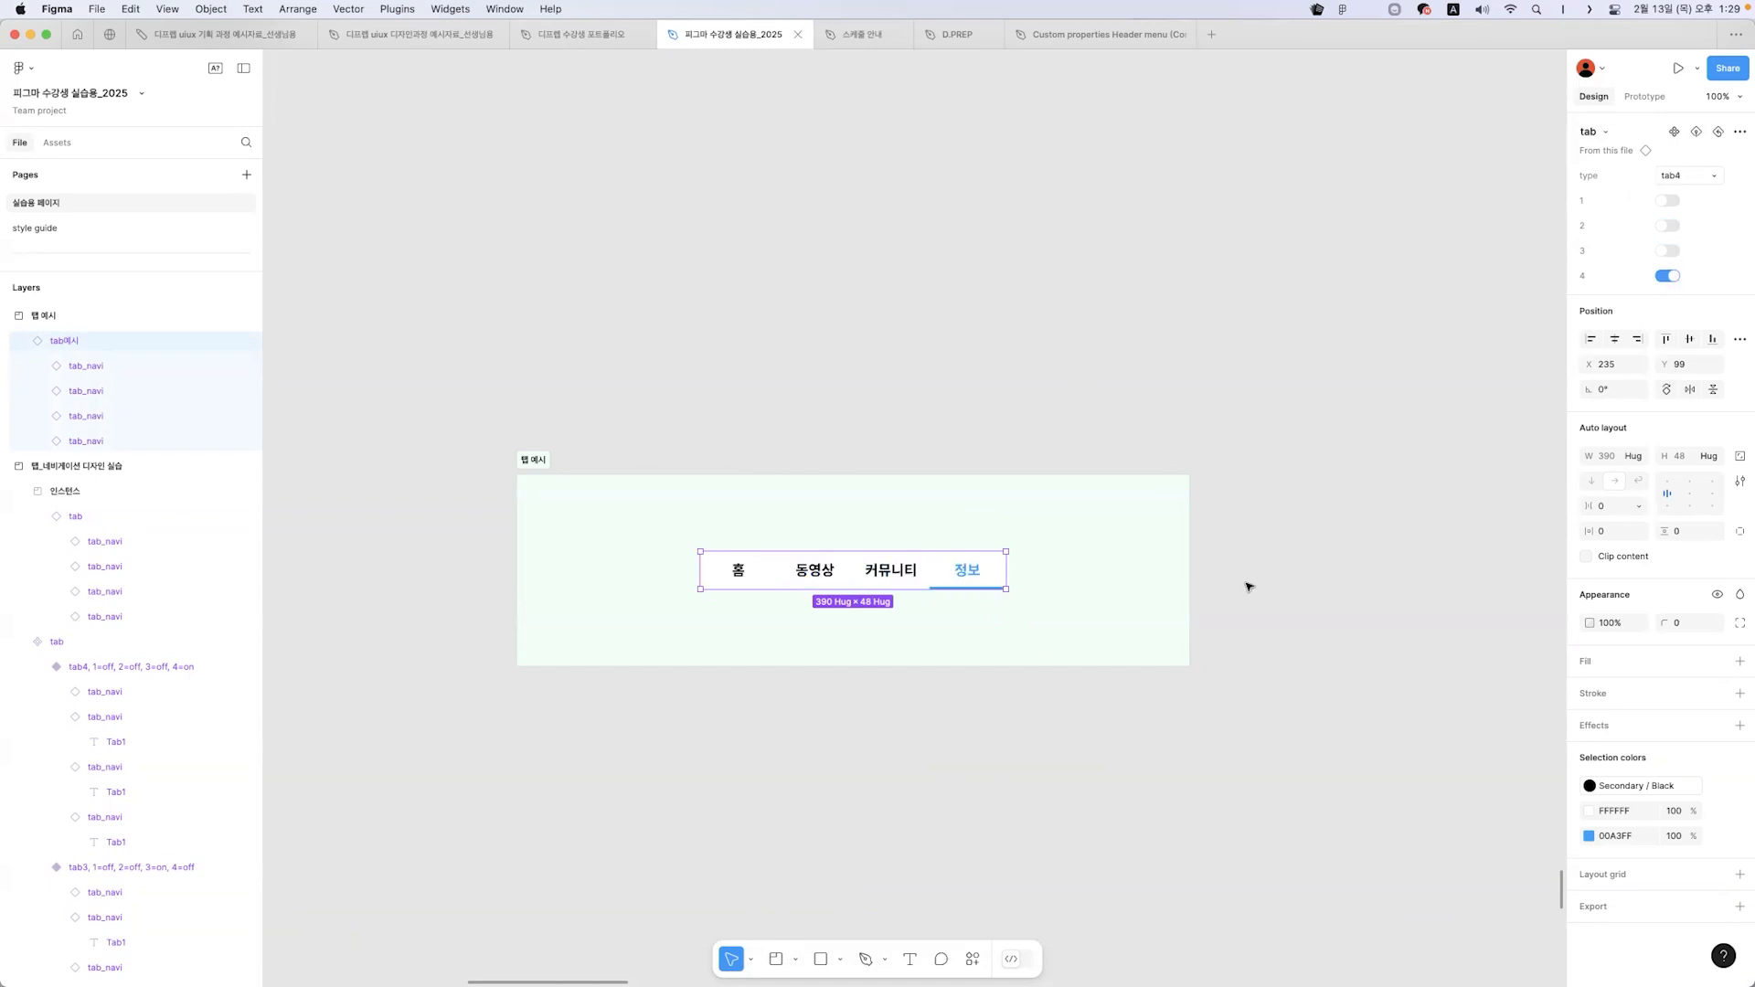
left_click(1664, 252)
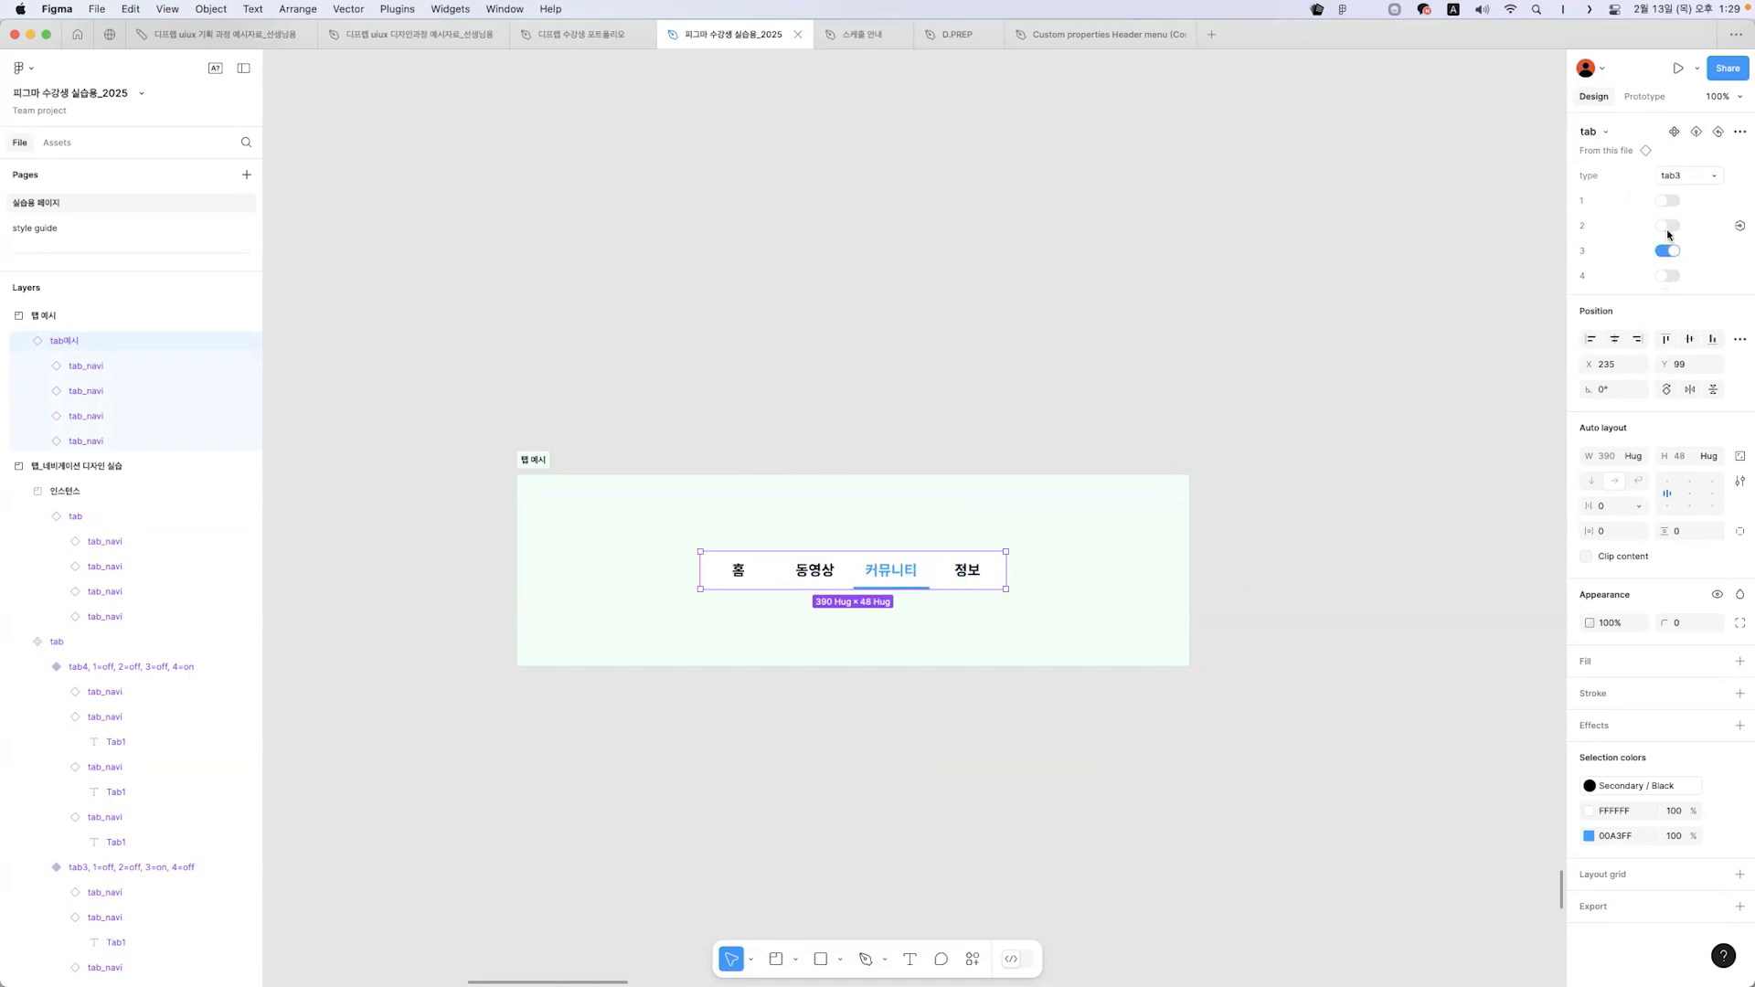
left_click(1667, 227)
left_click(1669, 201)
left_click(952, 687)
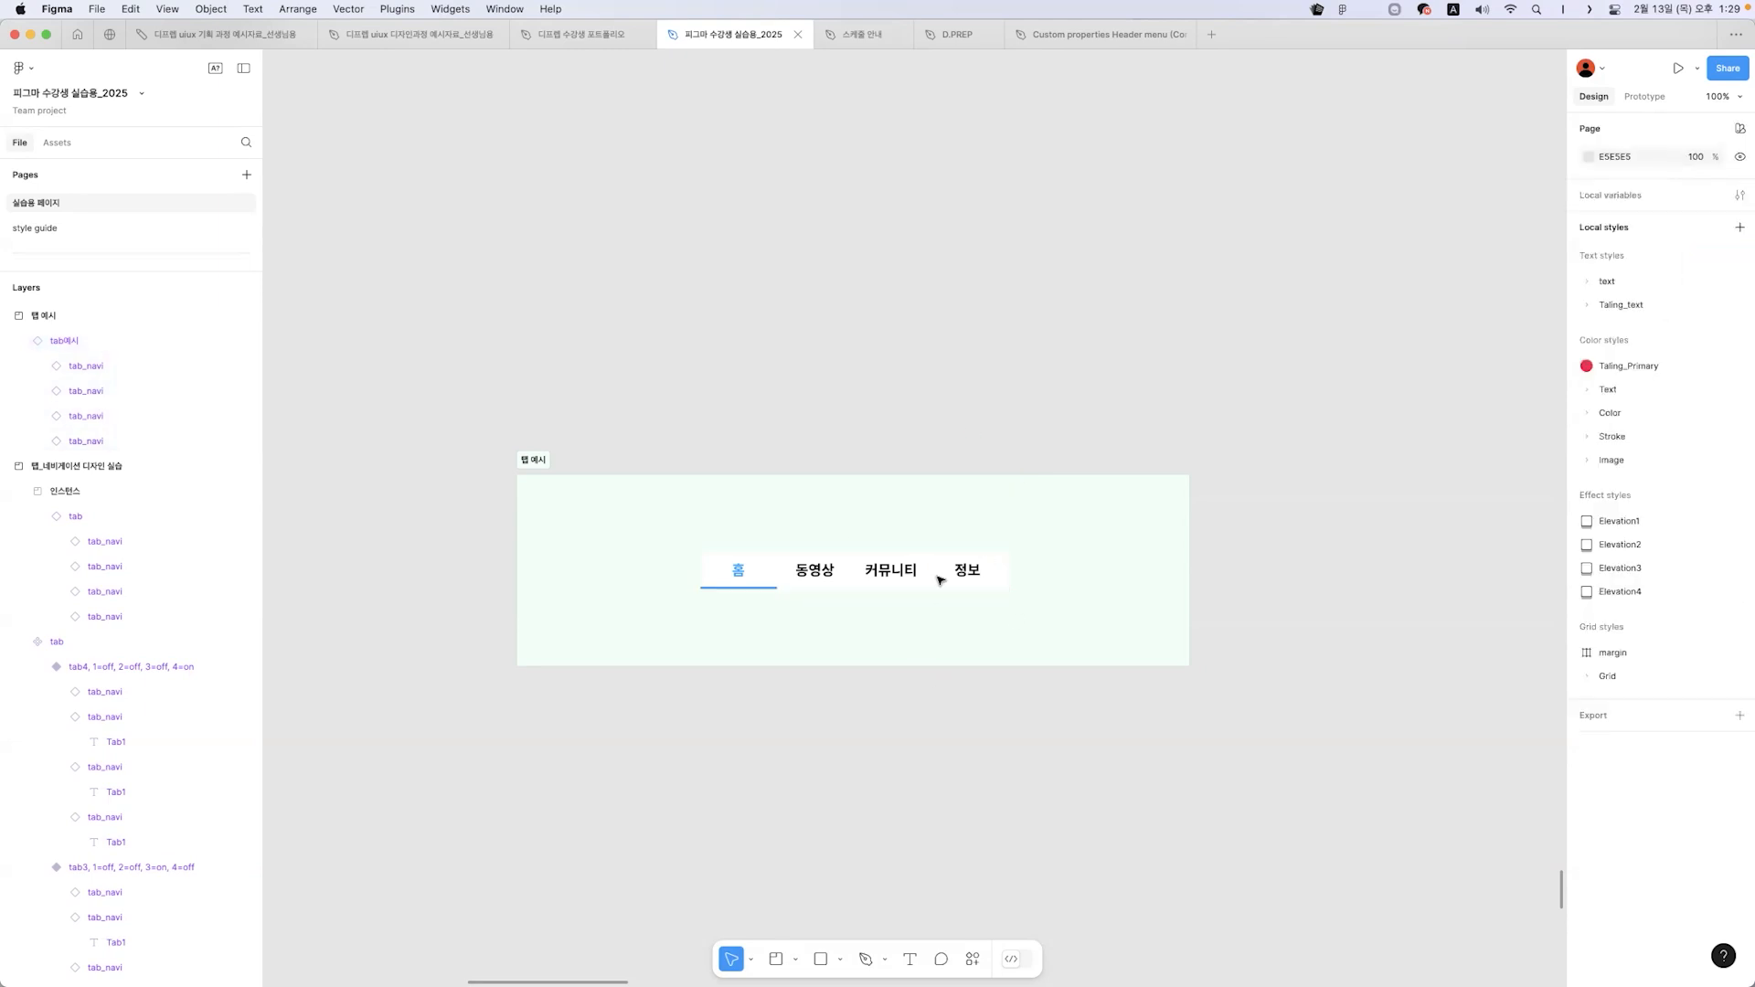
- Examine the typography settings of the inactive Tab1 label in the tab_navi component set
left_click(1060, 614)
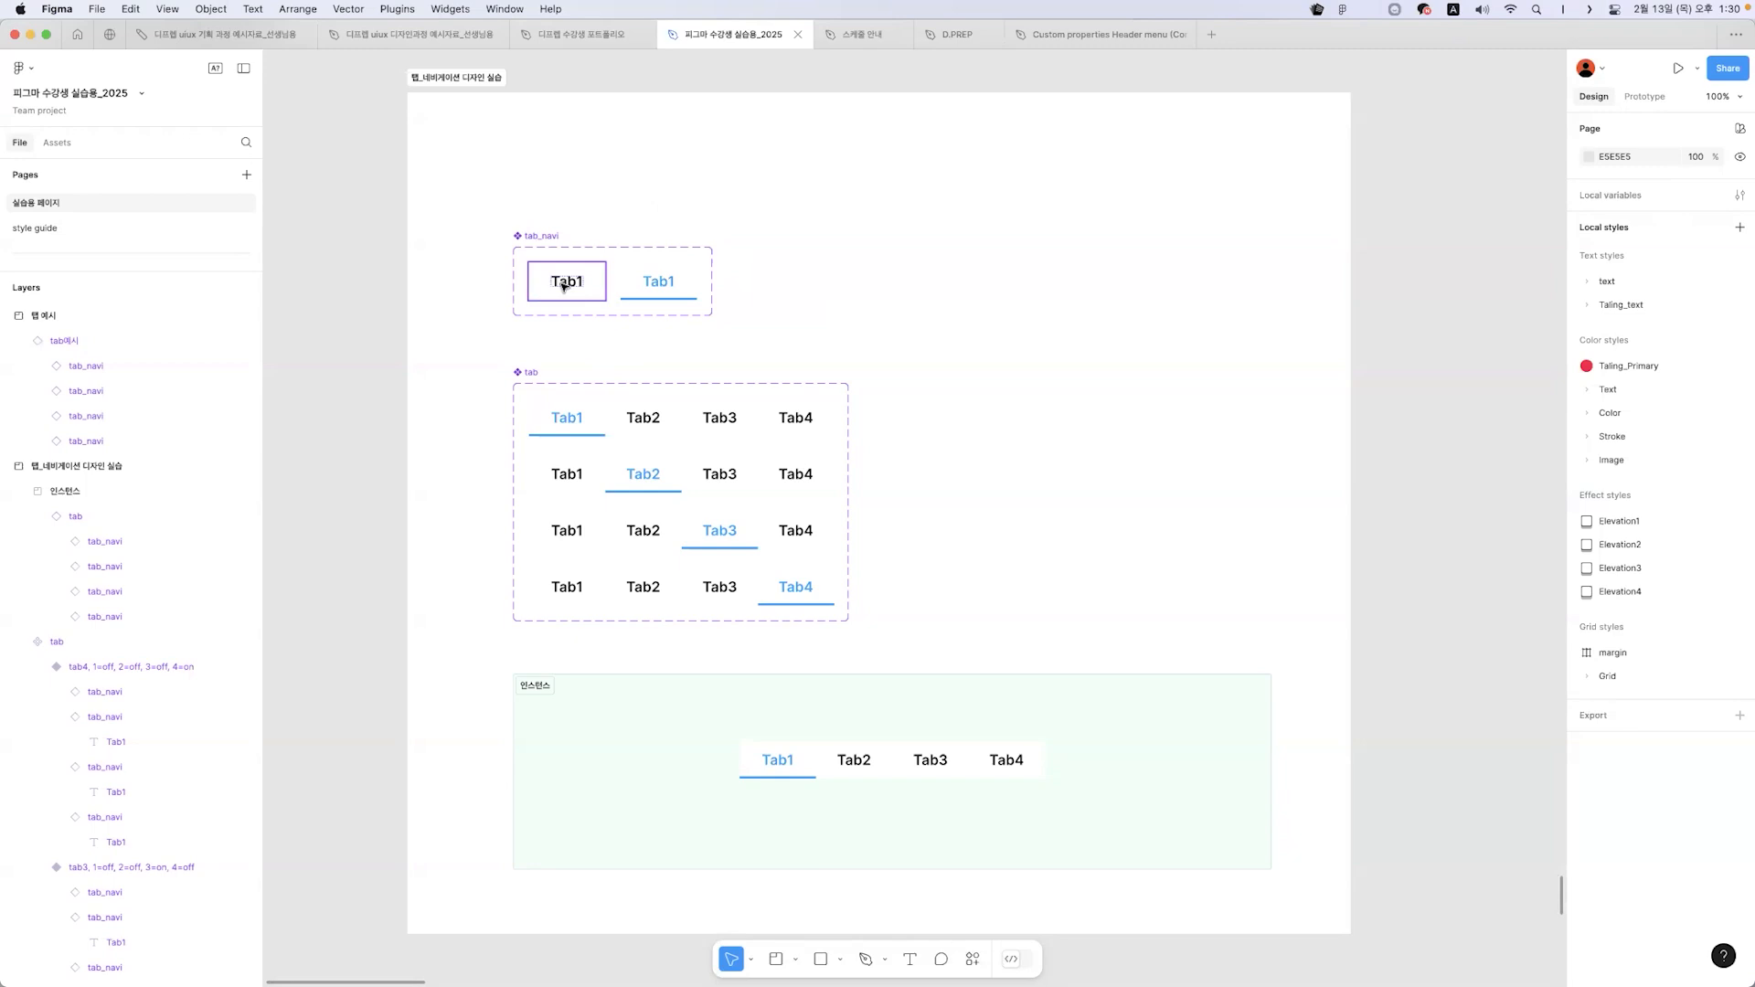
double_click(563, 286)
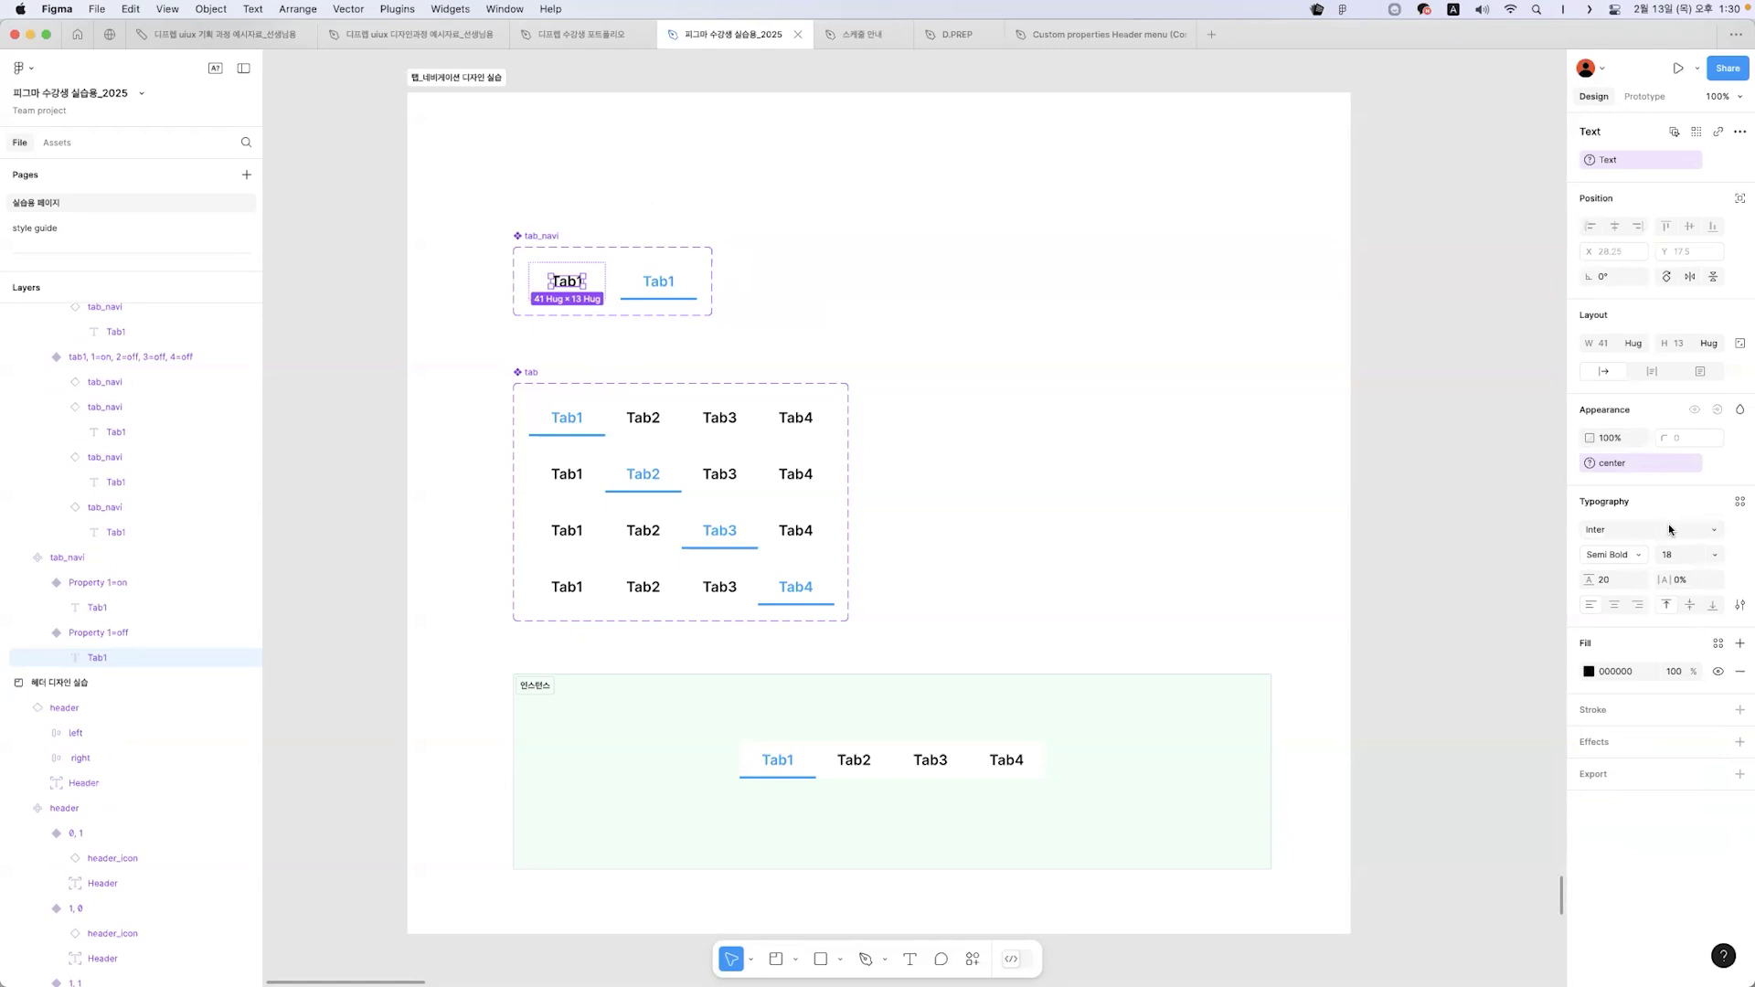
left_click(929, 223)
- Add a "Tab1" text in the empty area beside the component sets and wrap it in an auto layout frame
key("t")
left_click(1055, 331)
type("Tab1")
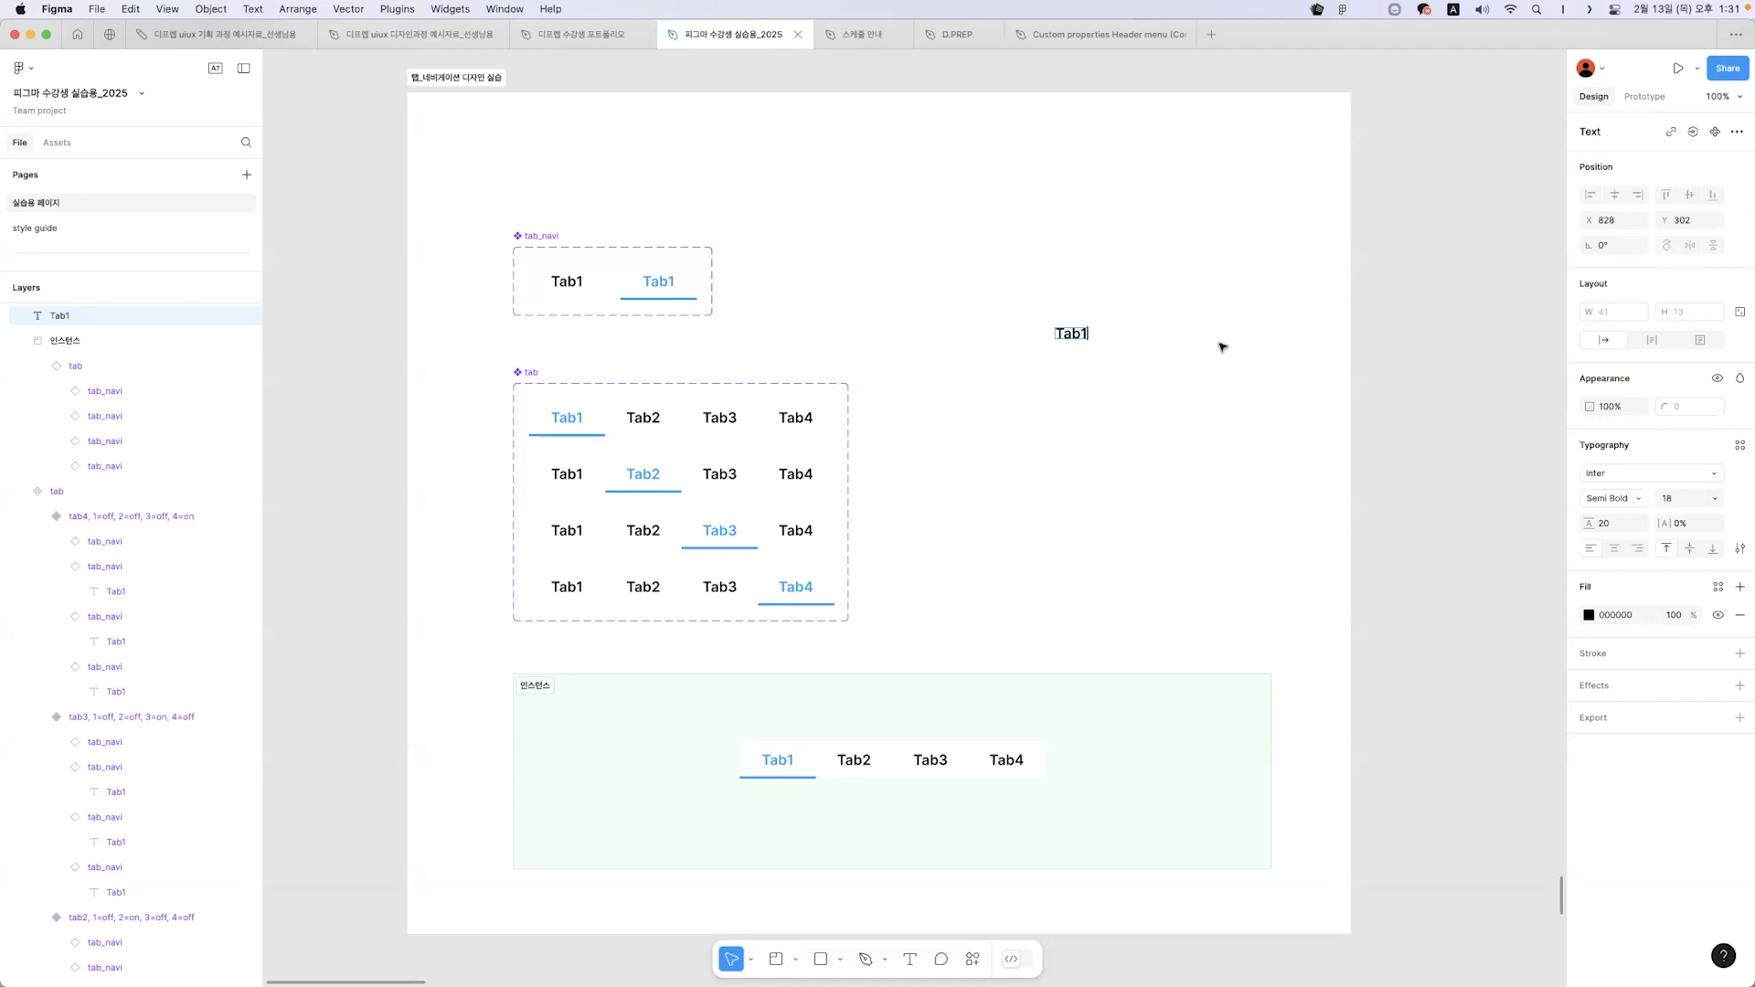
key("Escape")
key("shift+a")
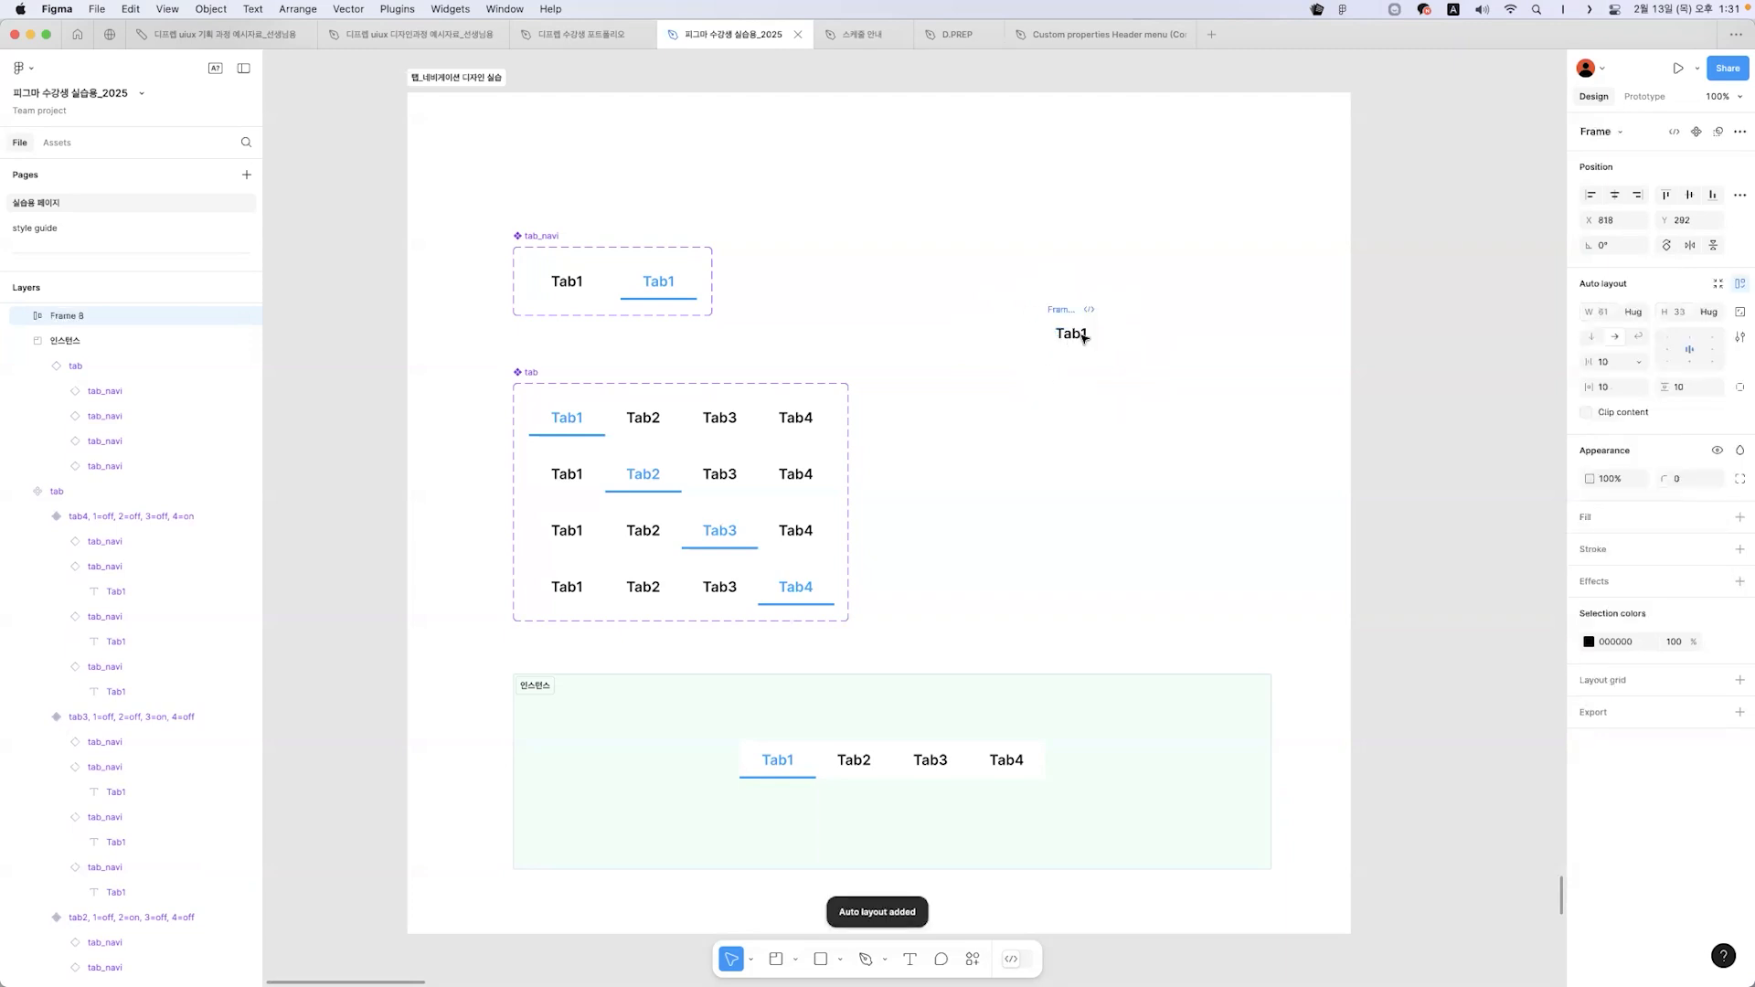
- Examine the new Tab1 frame's padding and width sizing options, and the four-tab example in the 탭 예시 frame
left_click(1611, 390)
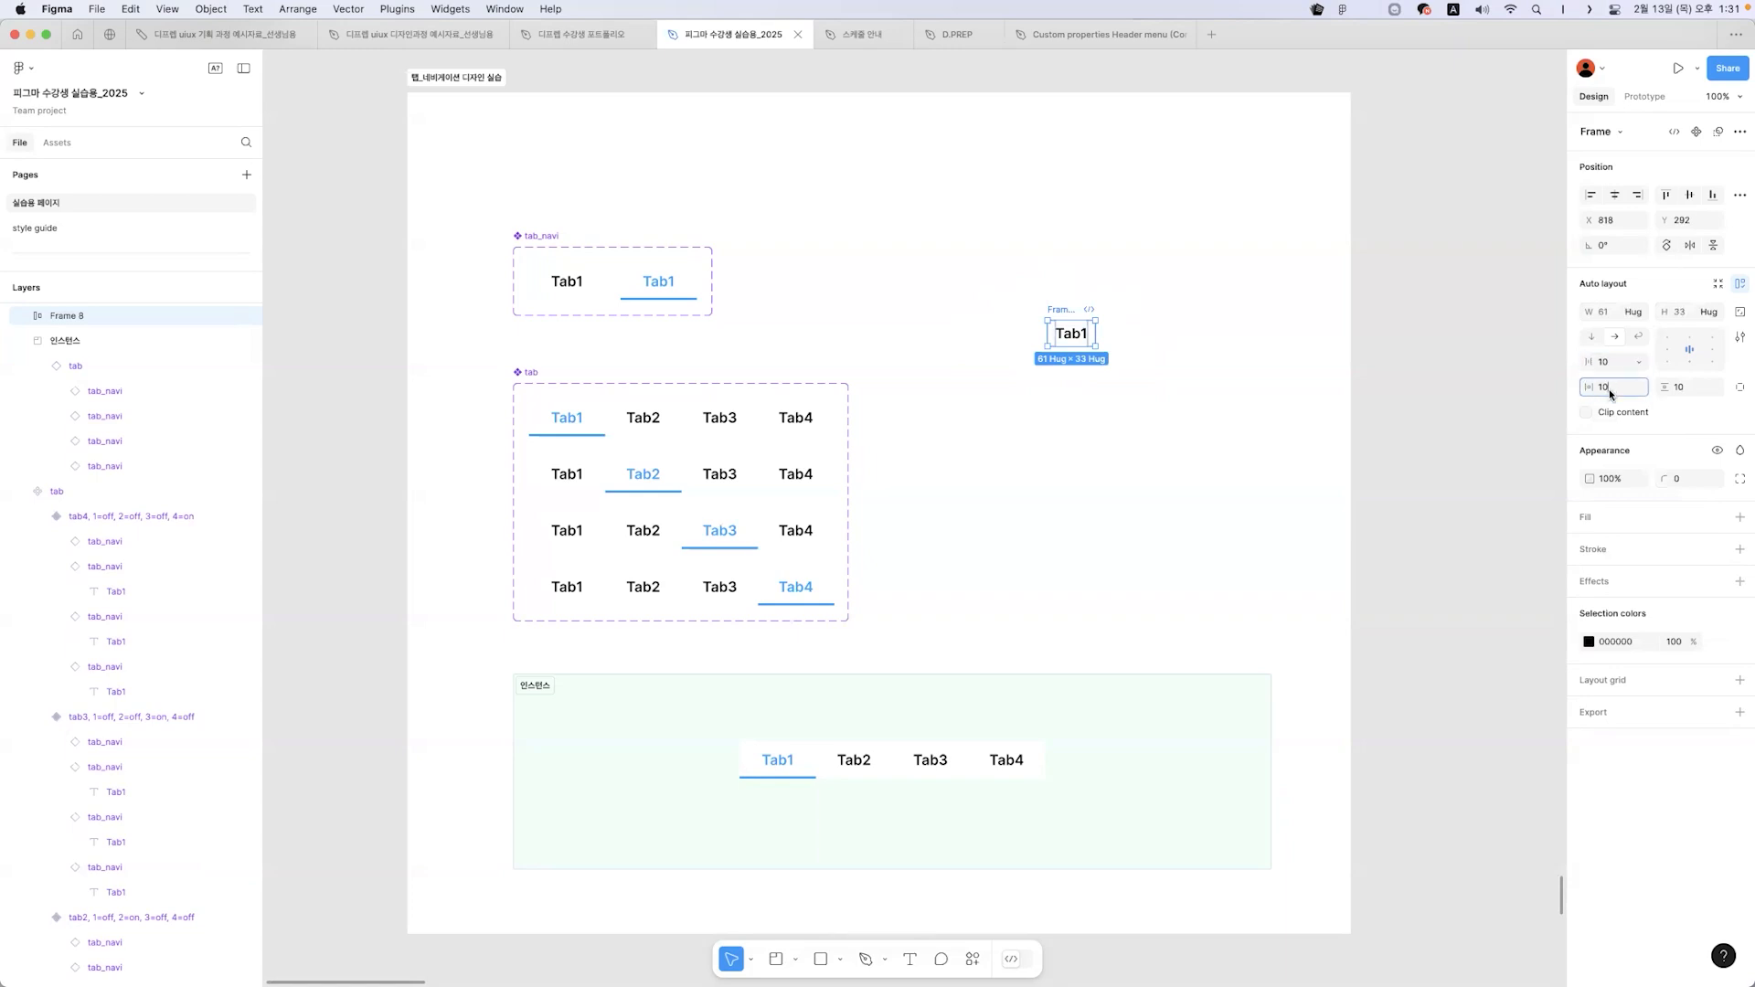
left_click(1638, 312)
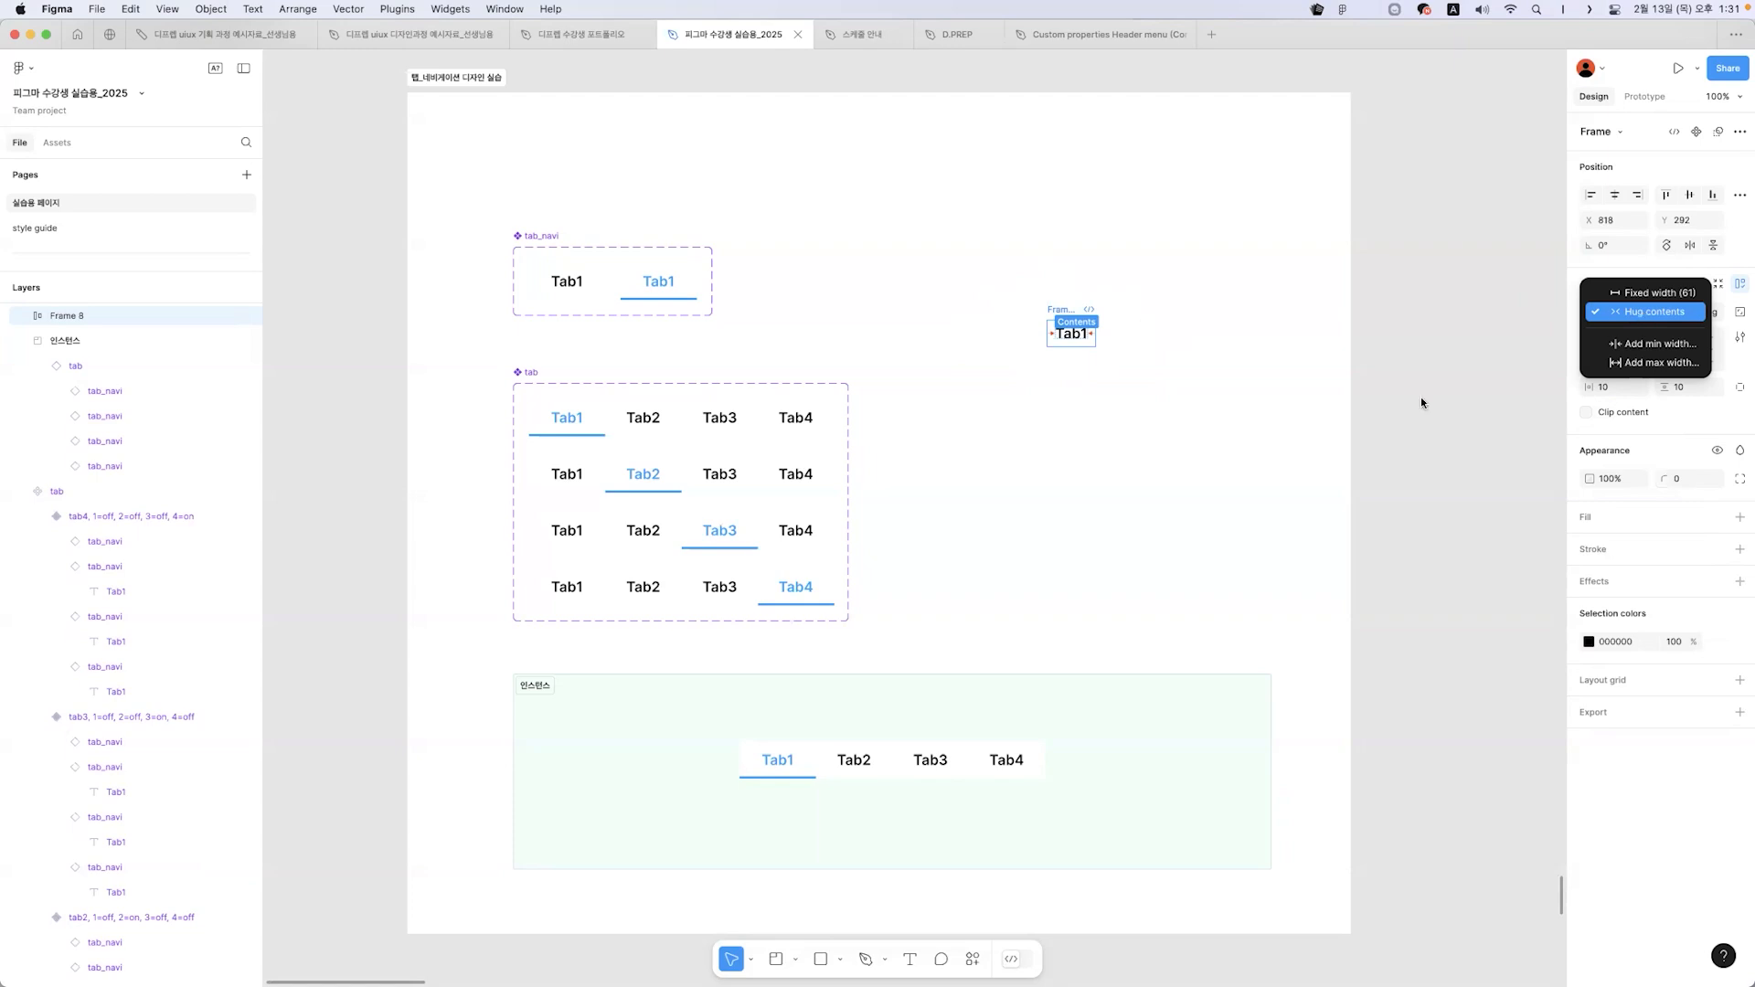
key("Escape")
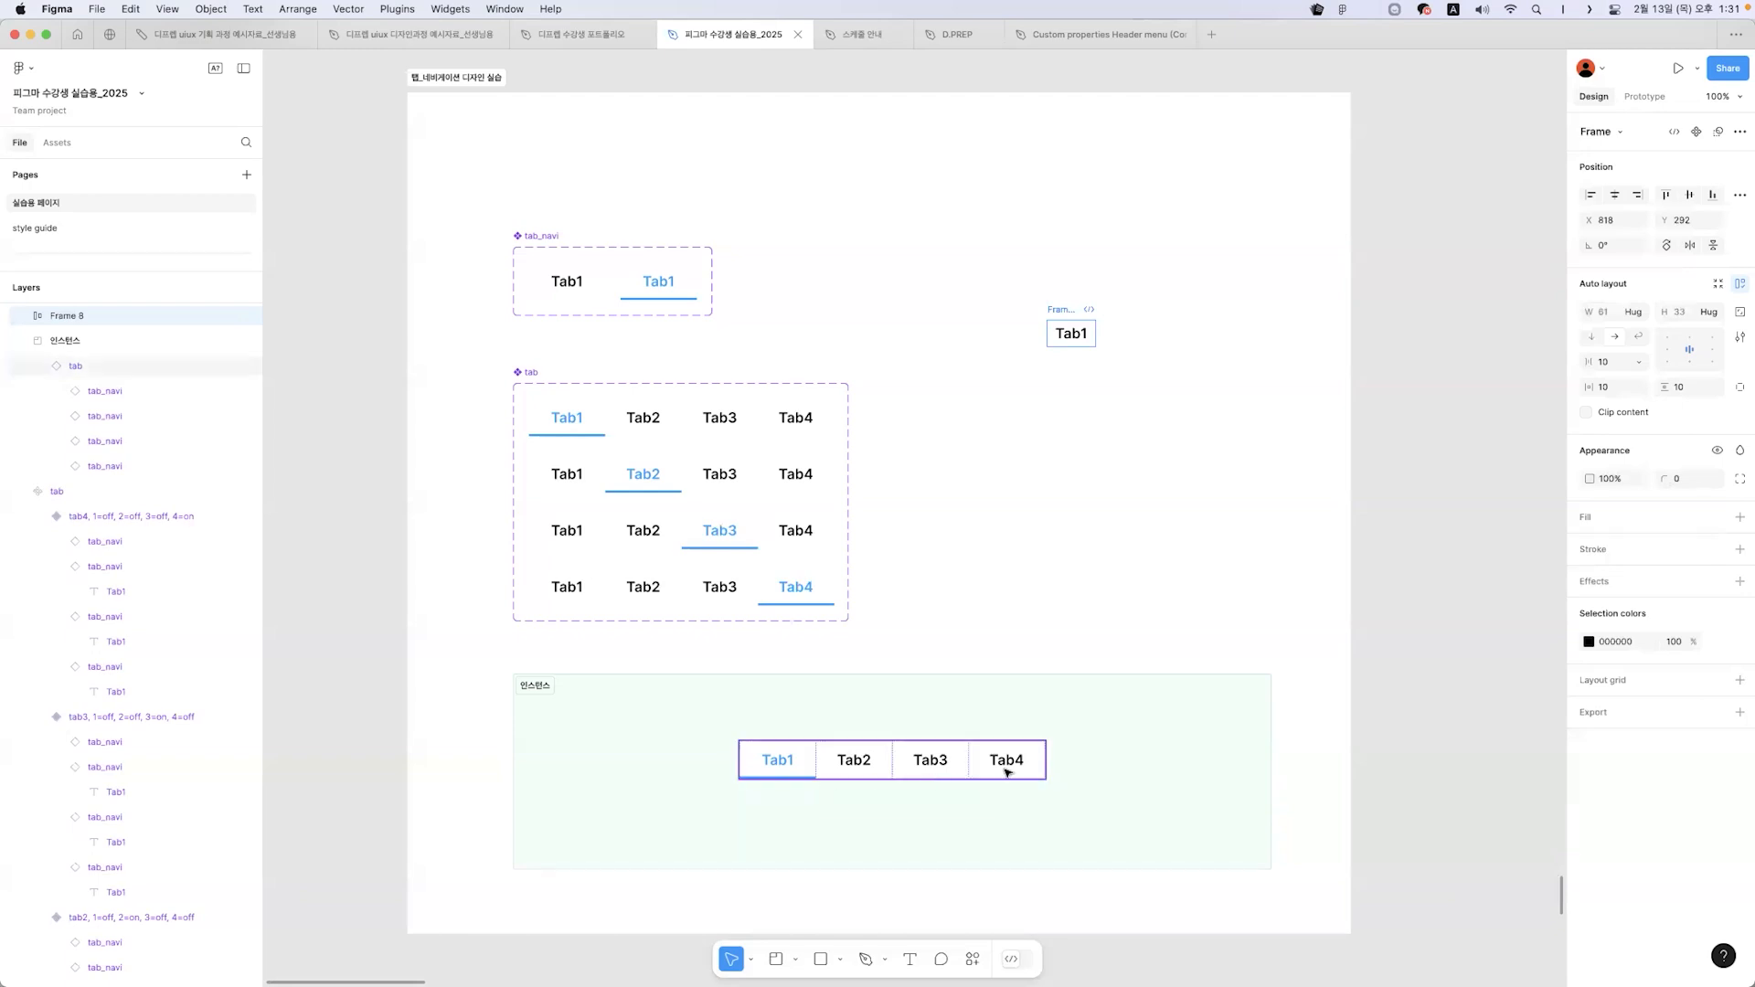
left_click(1194, 552)
left_click_drag(1325, 514, 798, 478)
scroll(798, 478, "right", 15)
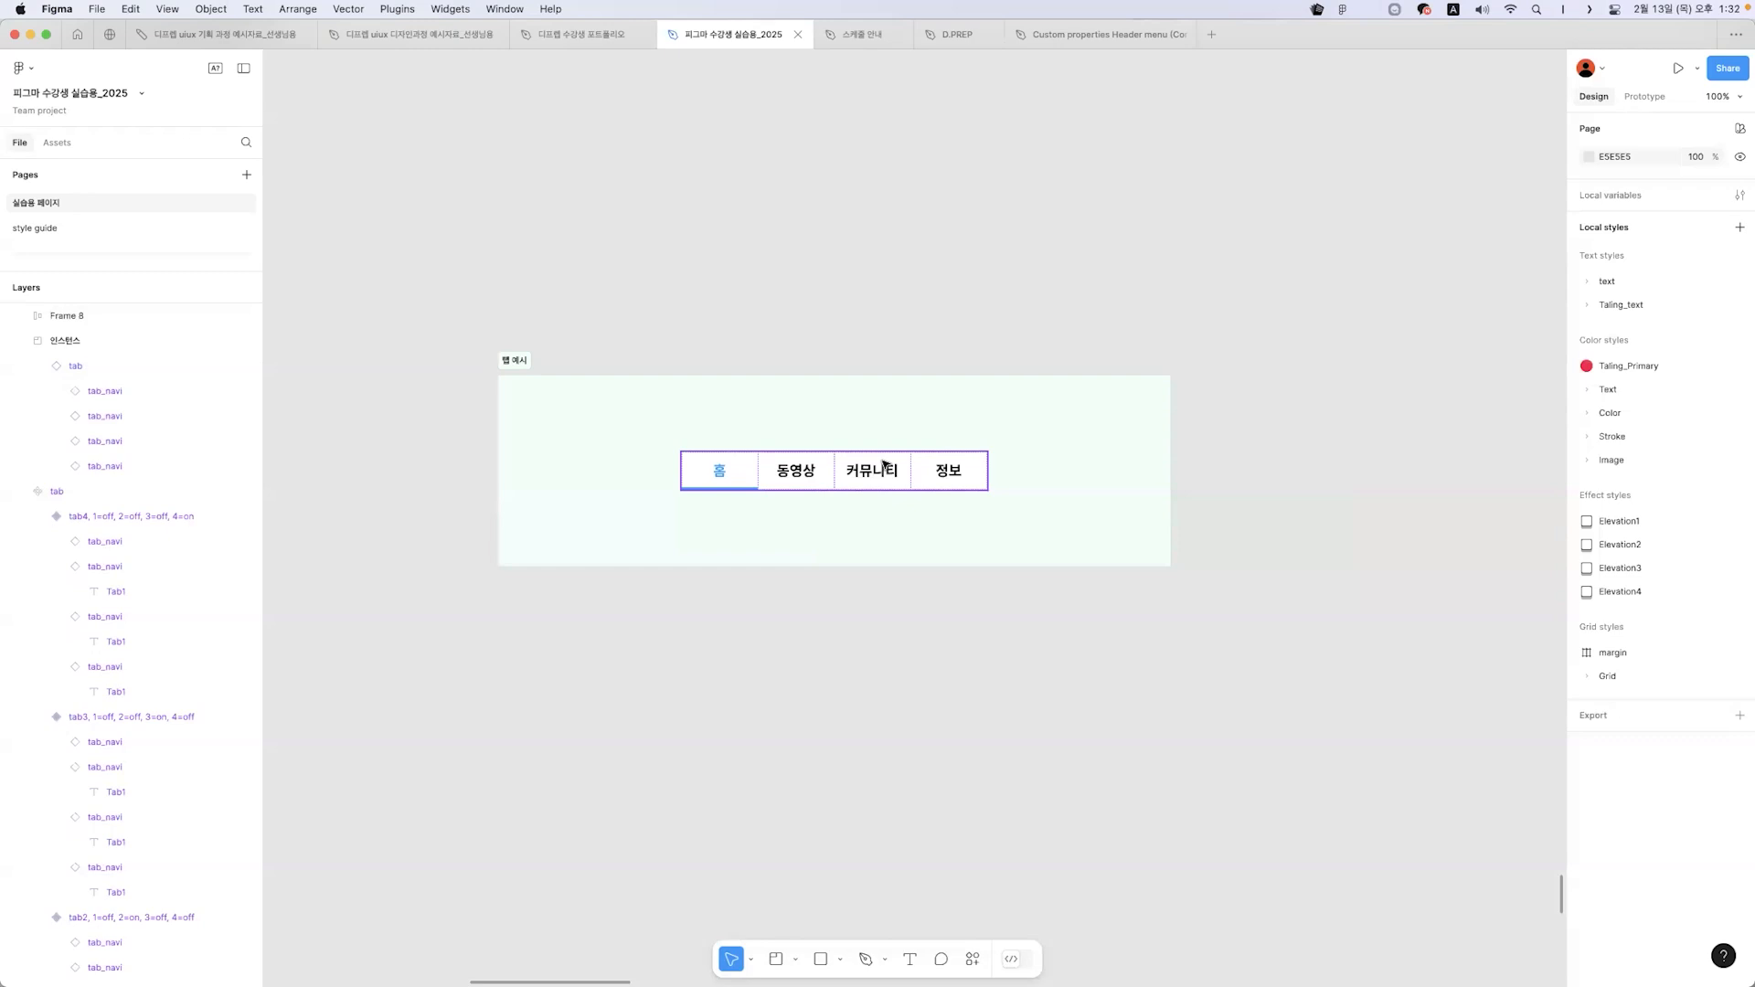
scroll(725, 710, "left", 10)
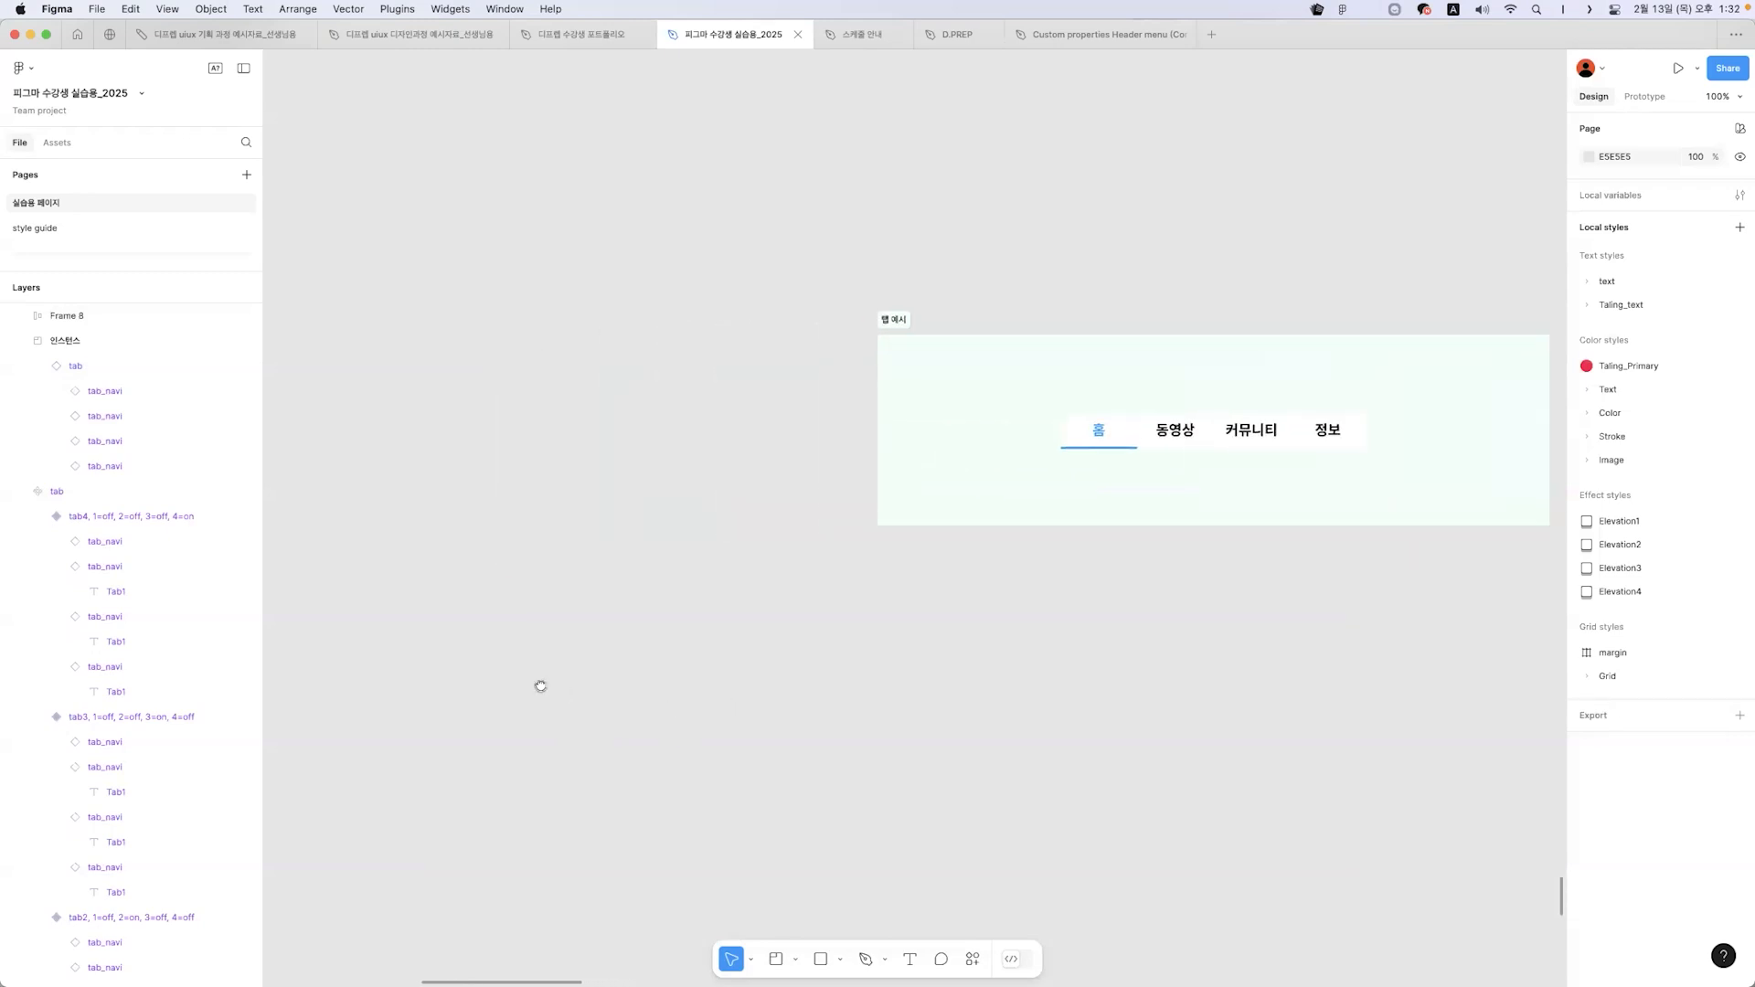
left_click_drag(880, 640, 1398, 629)
left_click_drag(622, 540, 940, 541)
- Move the Tab1 auto layout frame to about X 751, Y 309 and view its width sizing options
left_click_drag(1039, 303, 986, 317)
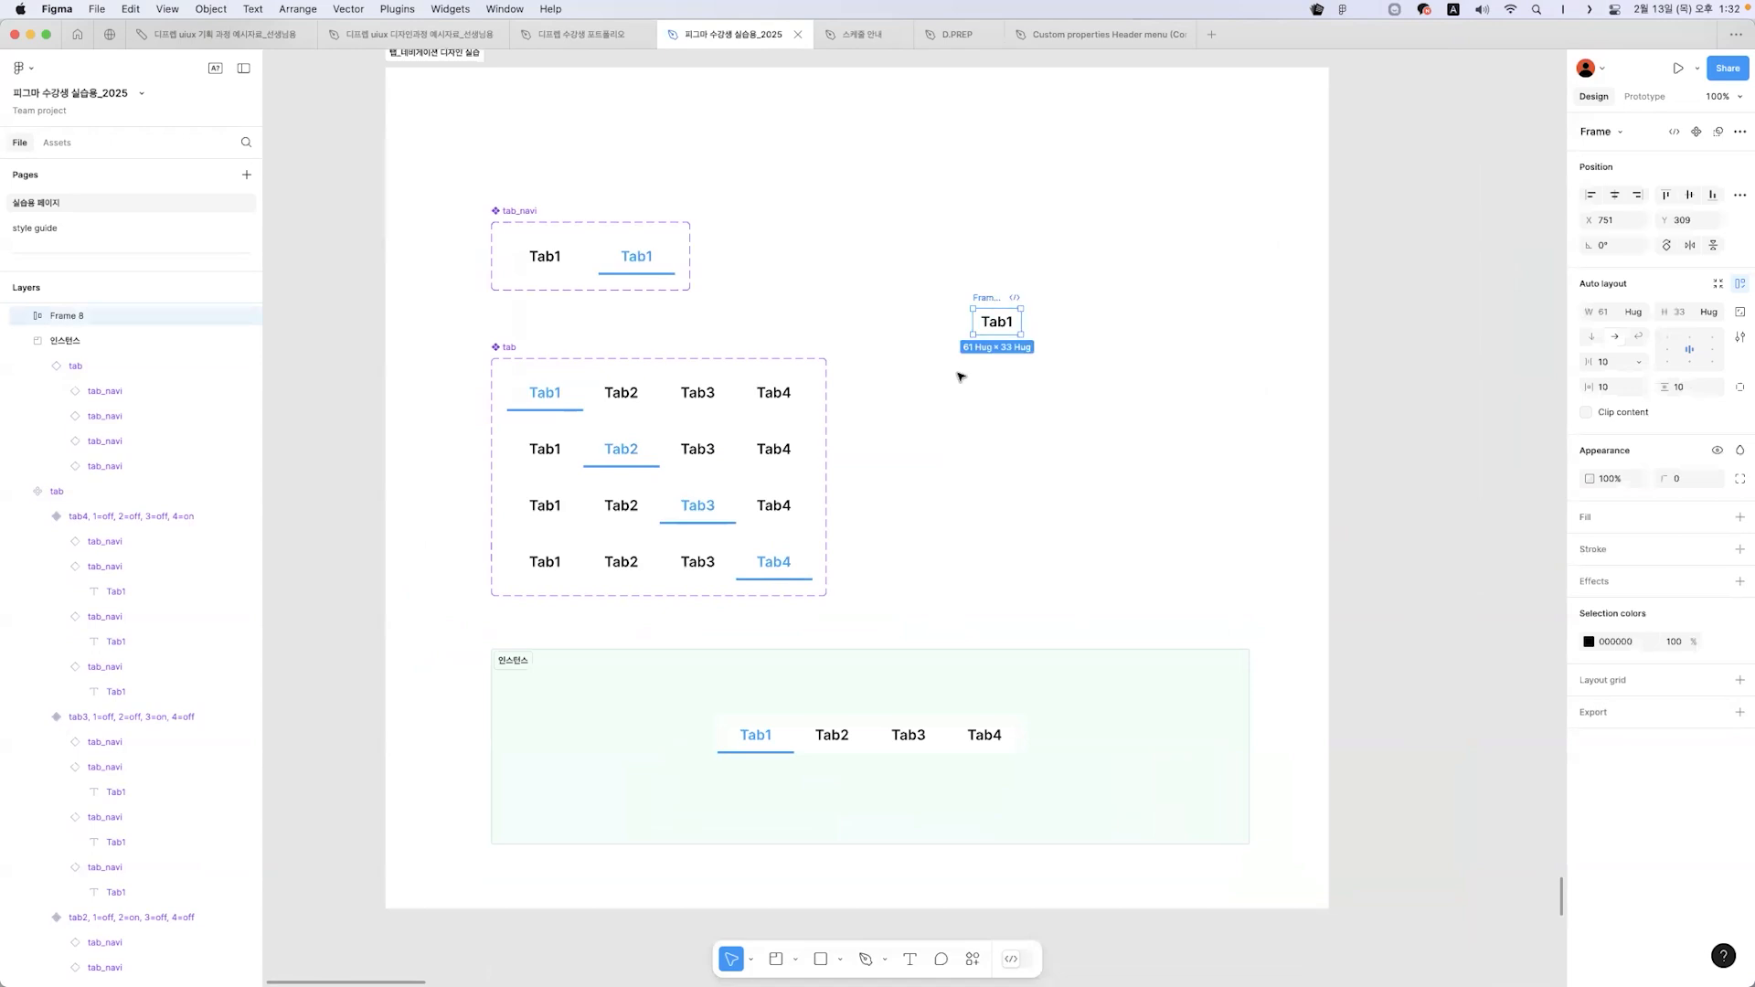
left_click(1639, 312)
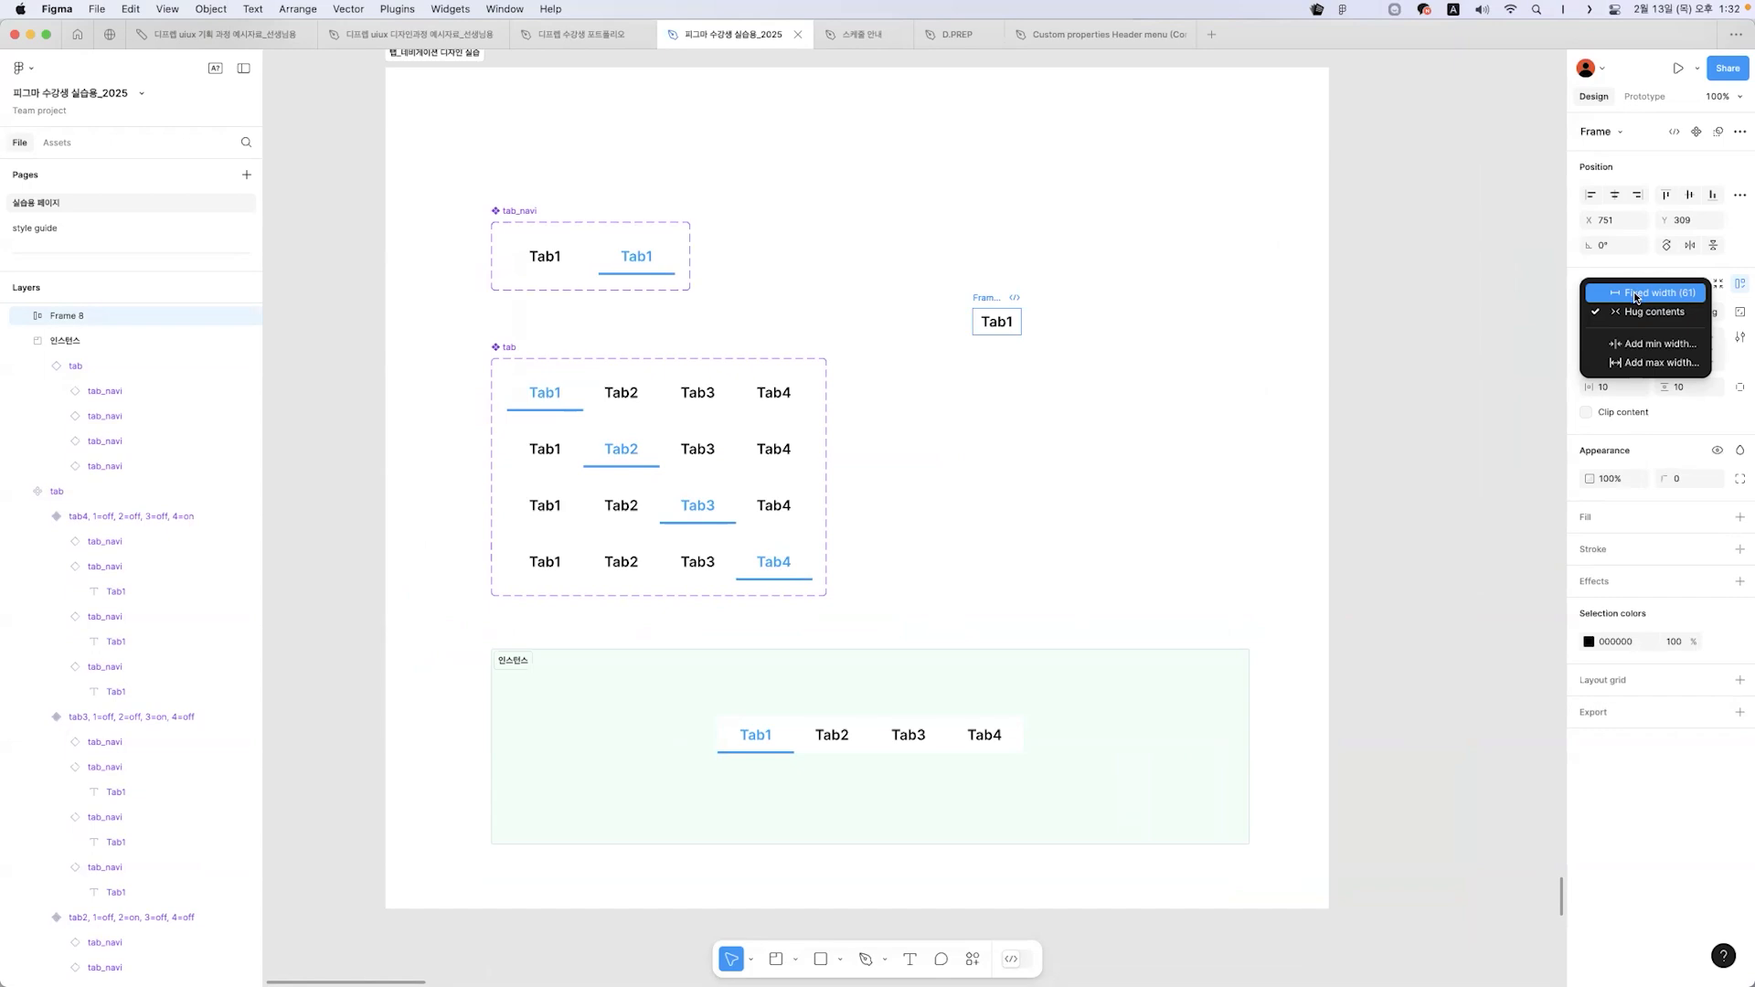
key("Escape")
key("f")
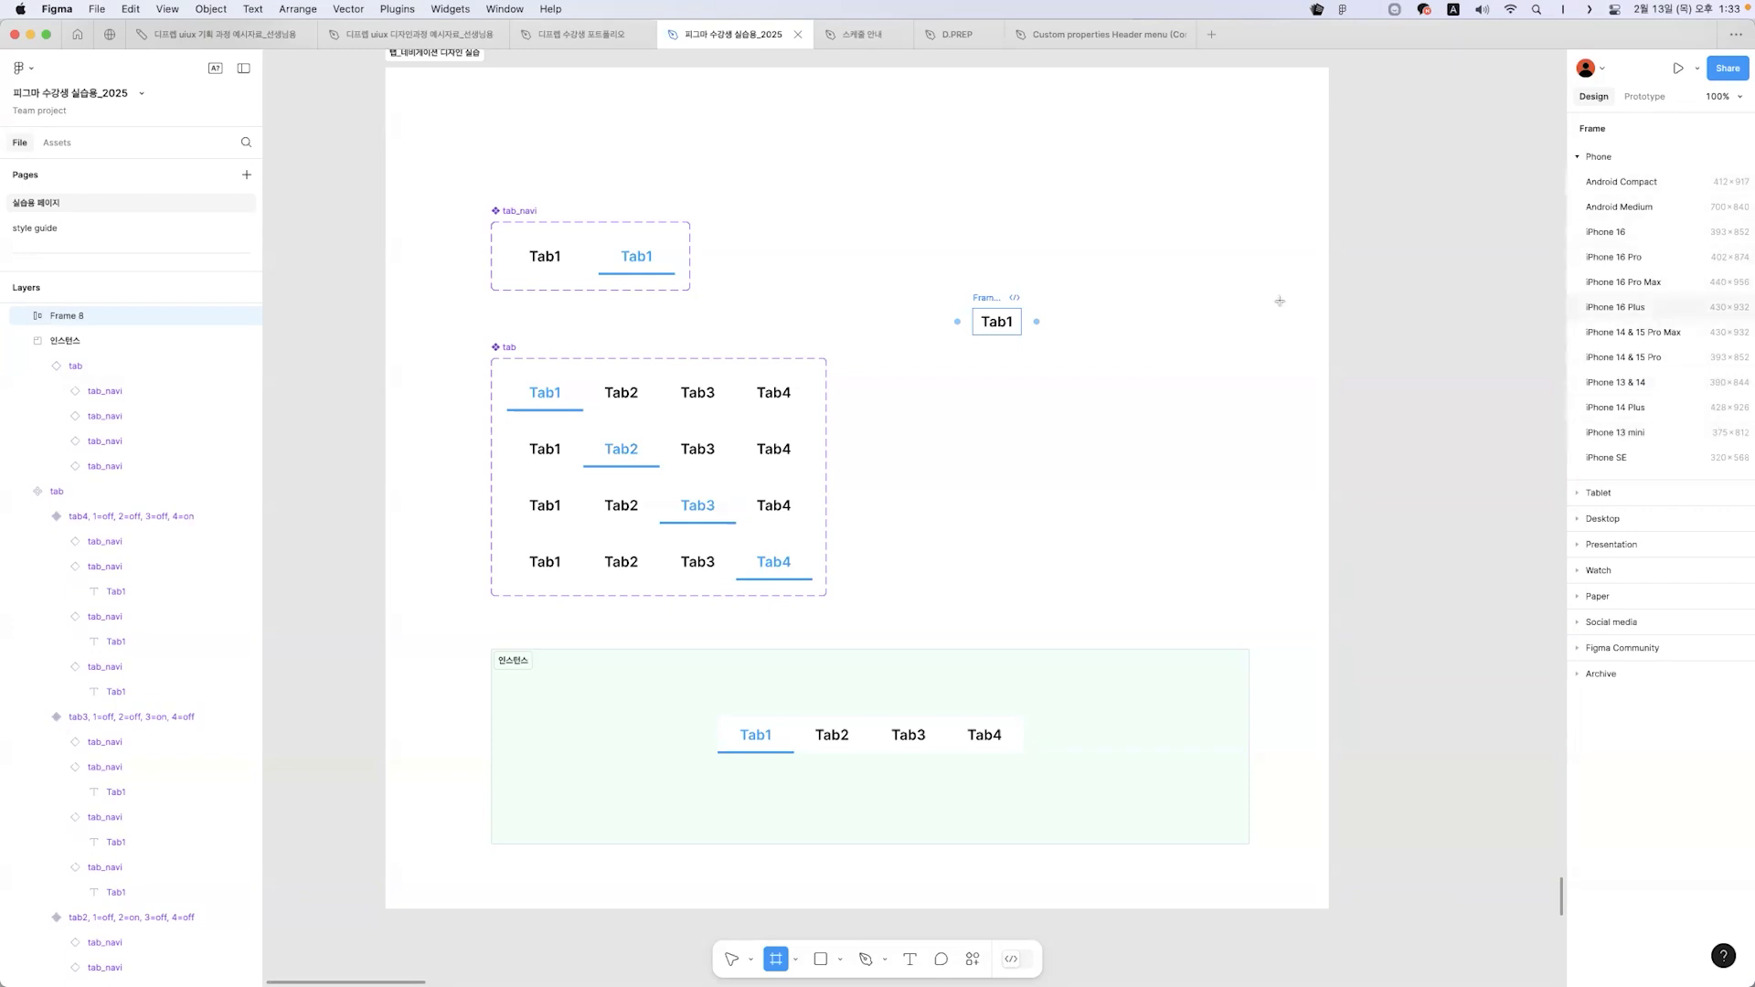
left_click(1224, 268)
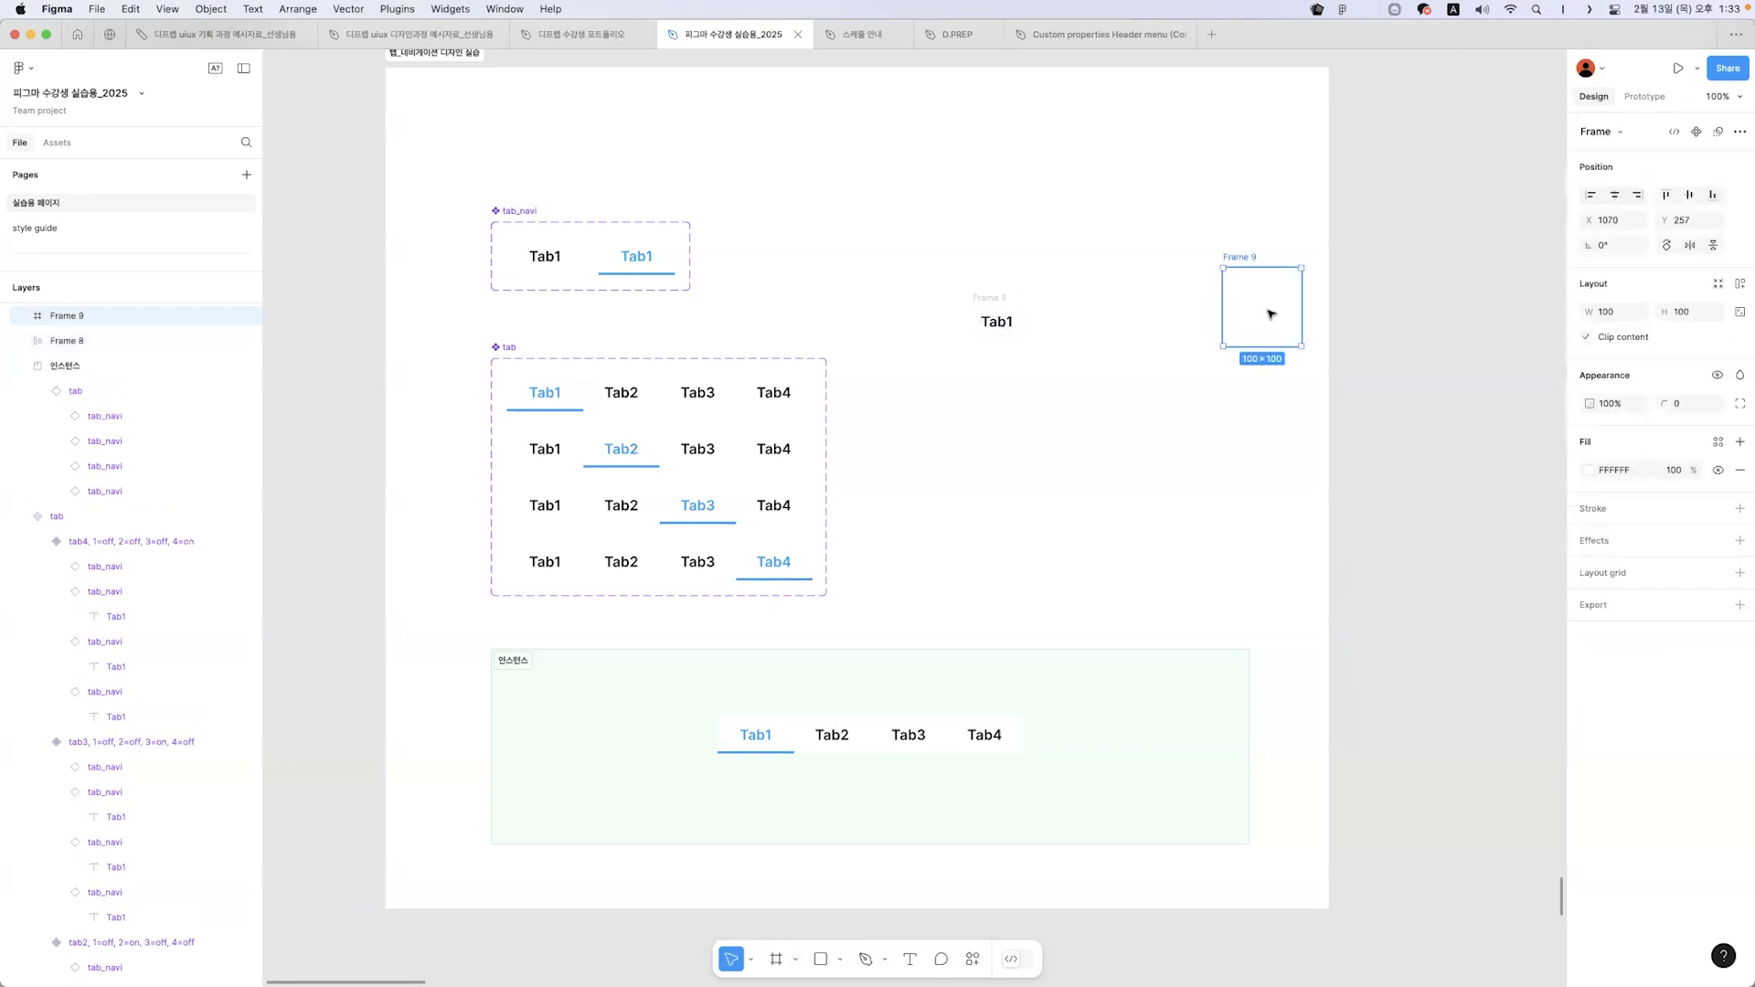
key("Delete")
- Resize the Tab1 auto layout frame to a width of 390/4 (97) and a height of 48
left_click(991, 302)
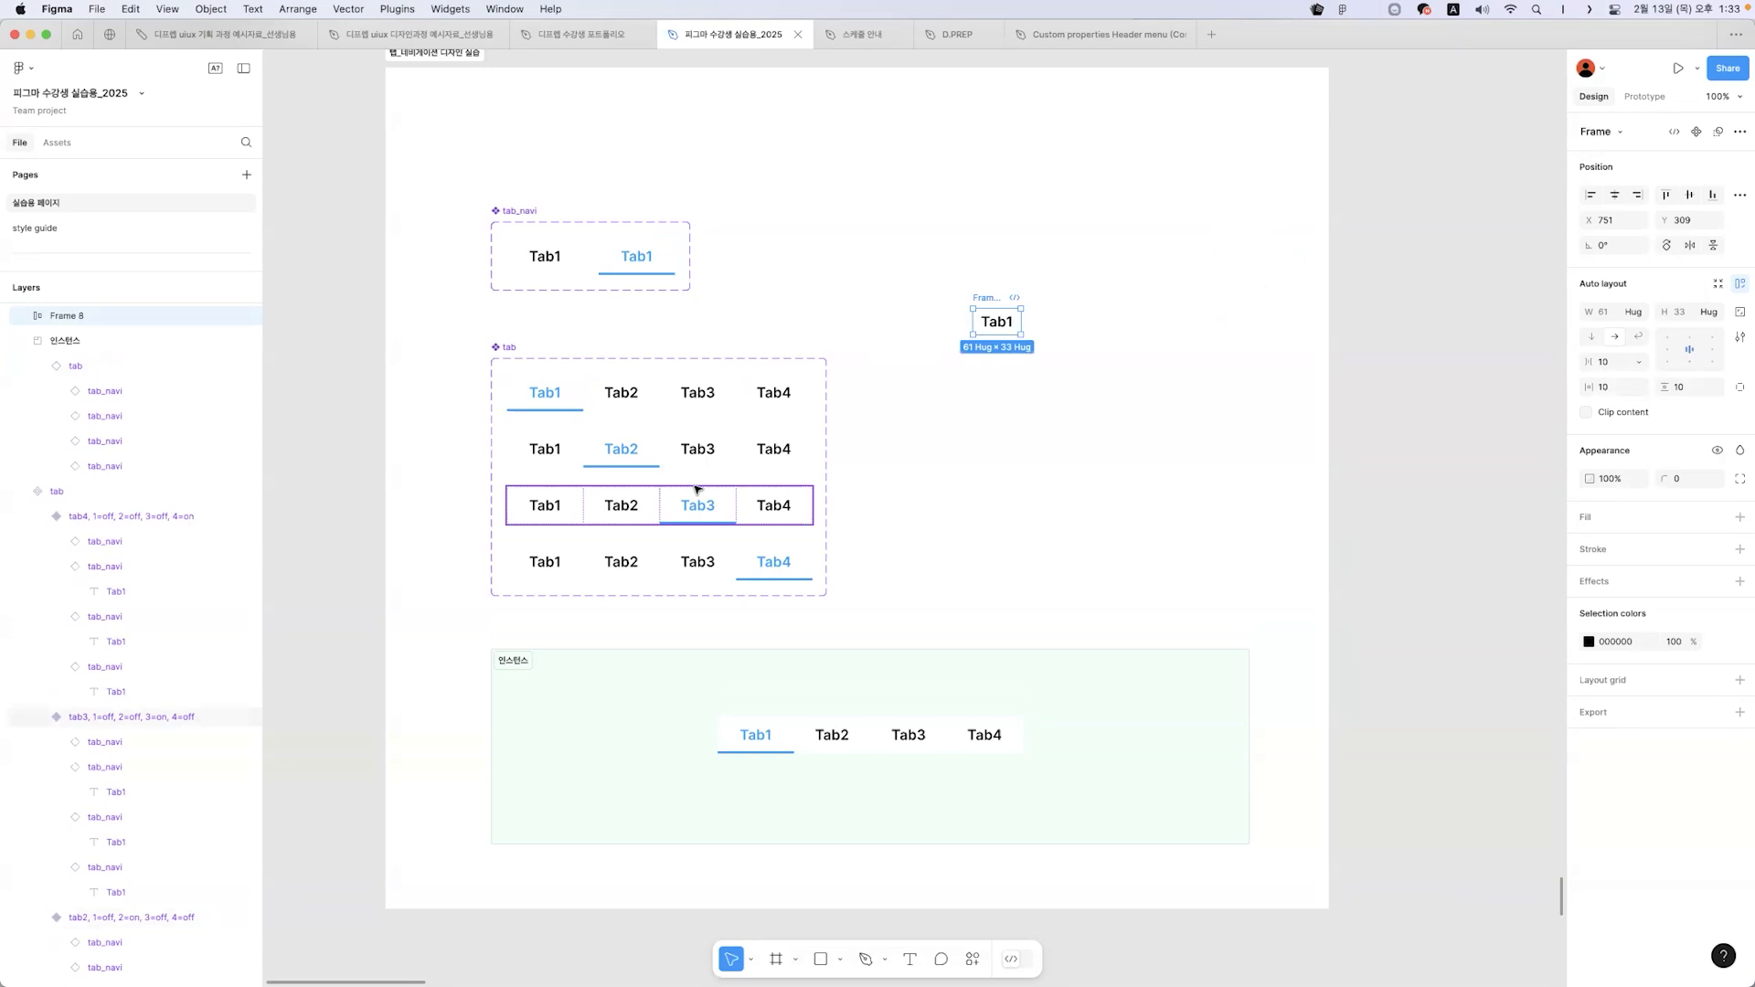
left_click(1610, 314)
type("390/4")
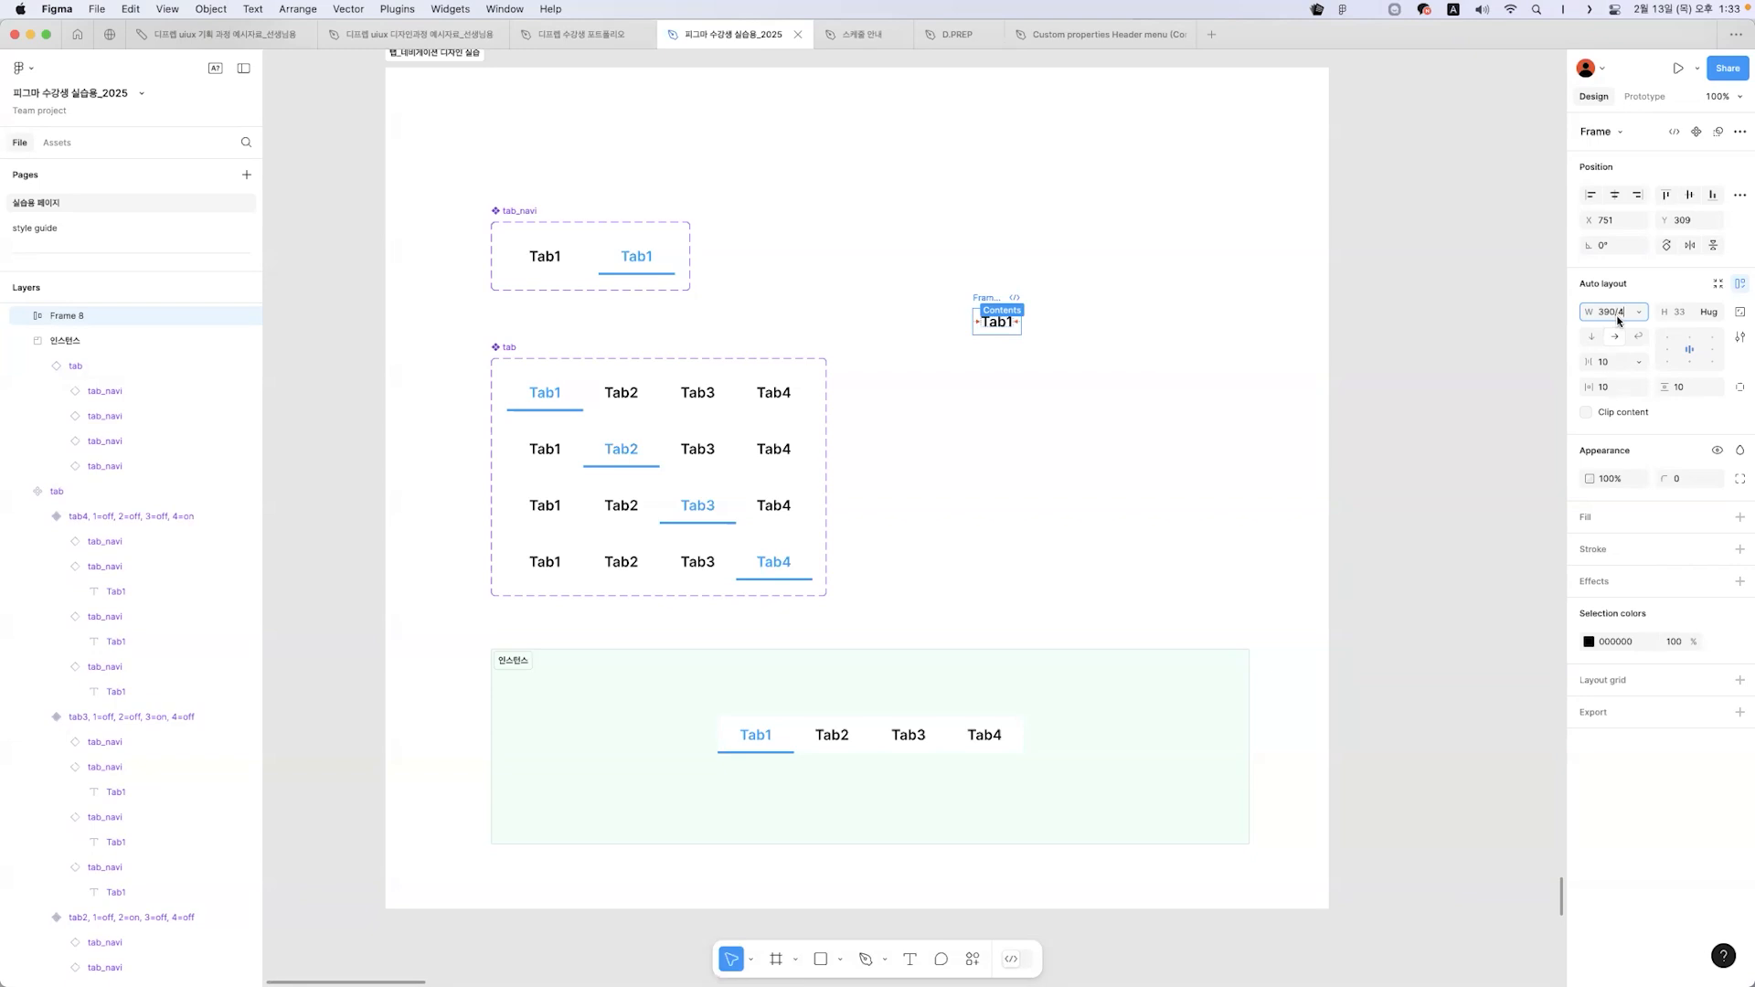
key("Return")
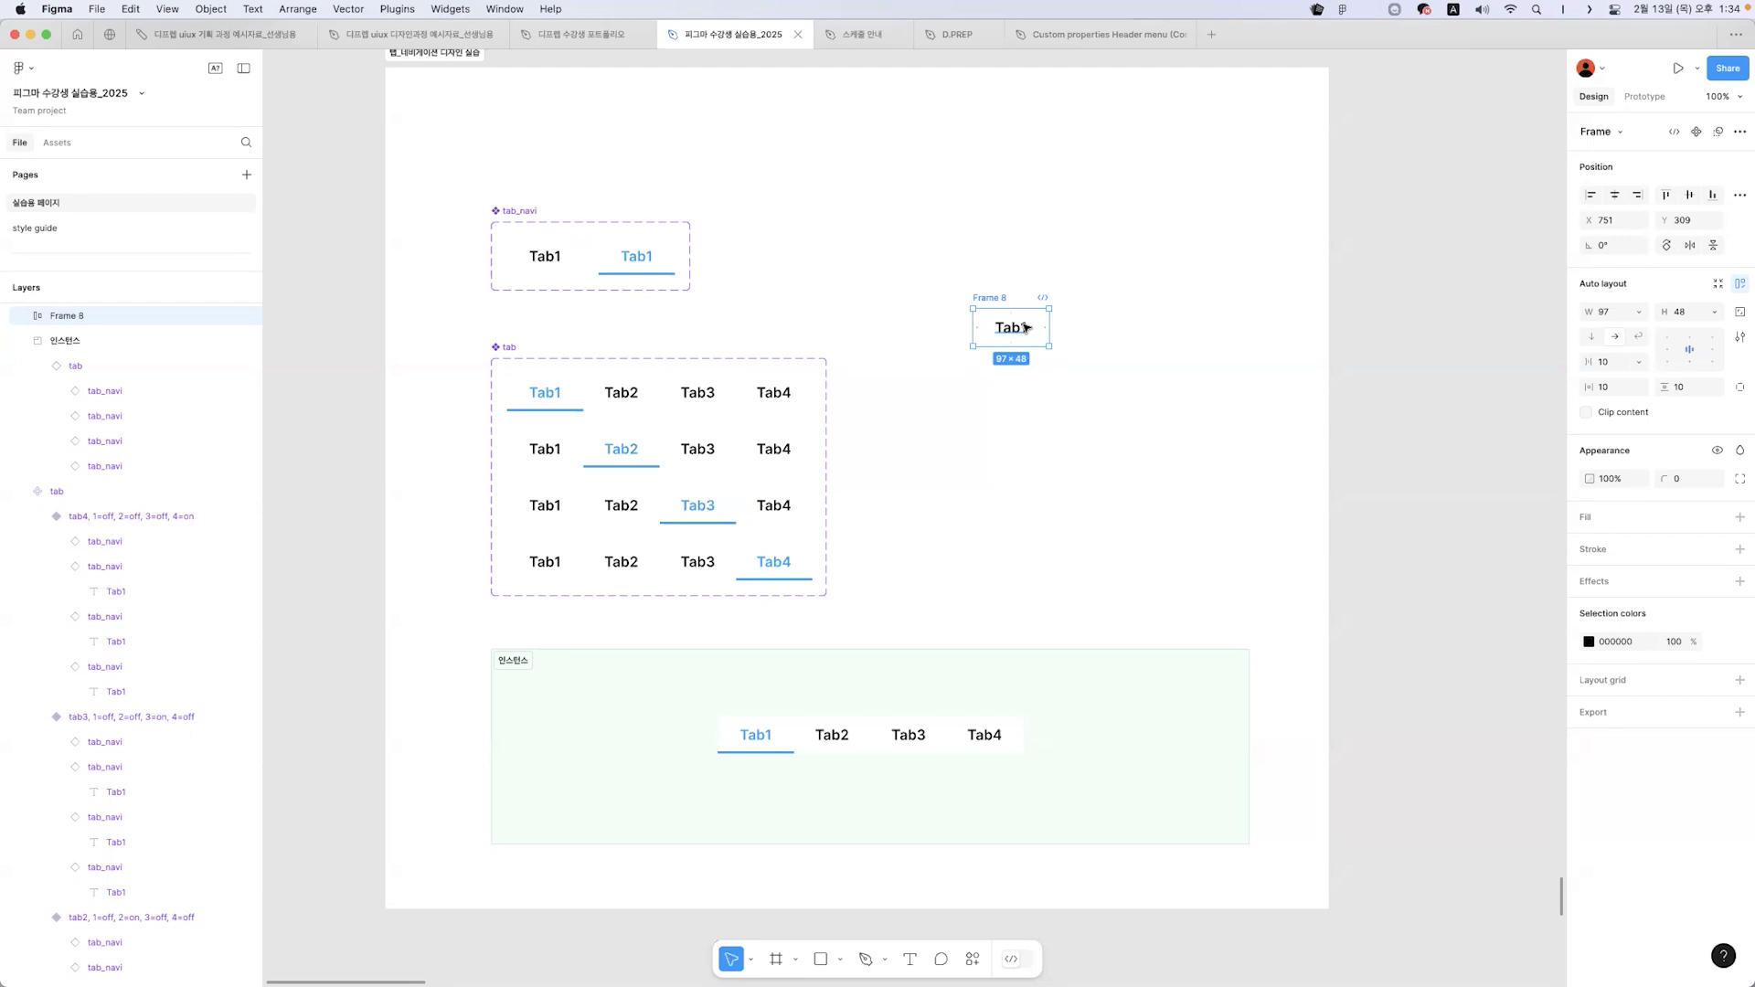
- Move the Tab1 frame up to about X 739, Y 242 and place a duplicate beside it at about X 863
left_click_drag(1025, 327, 1018, 274)
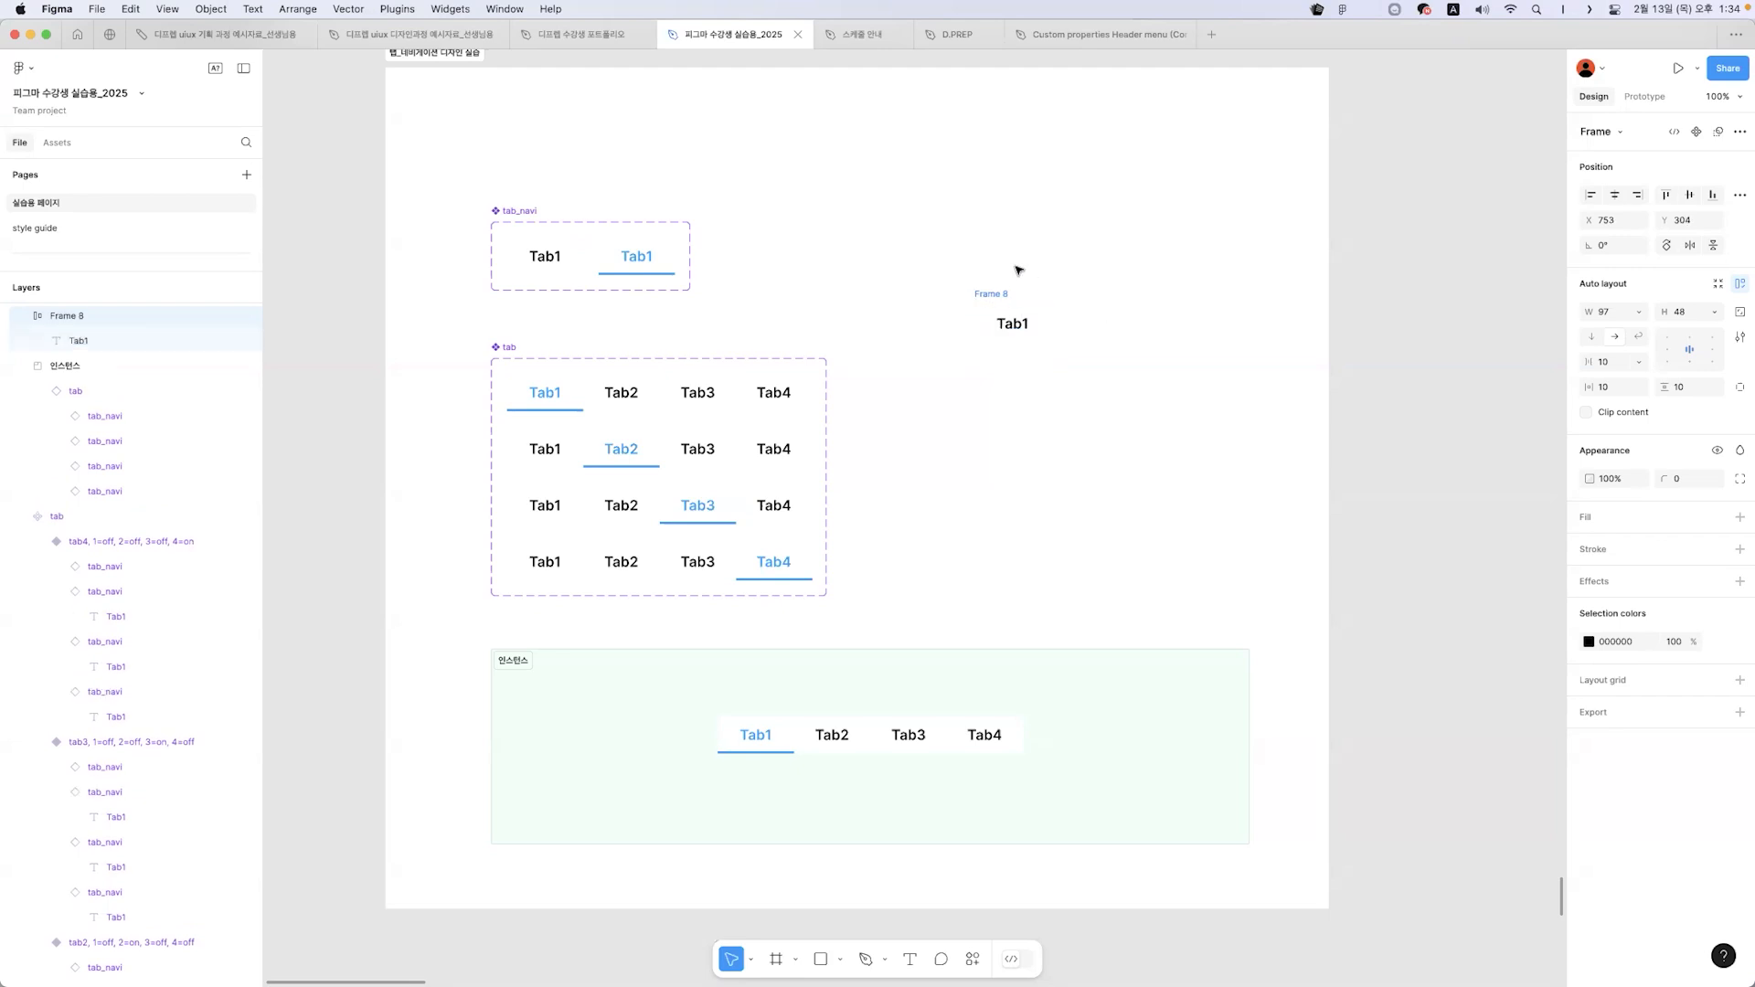
left_click(1022, 272)
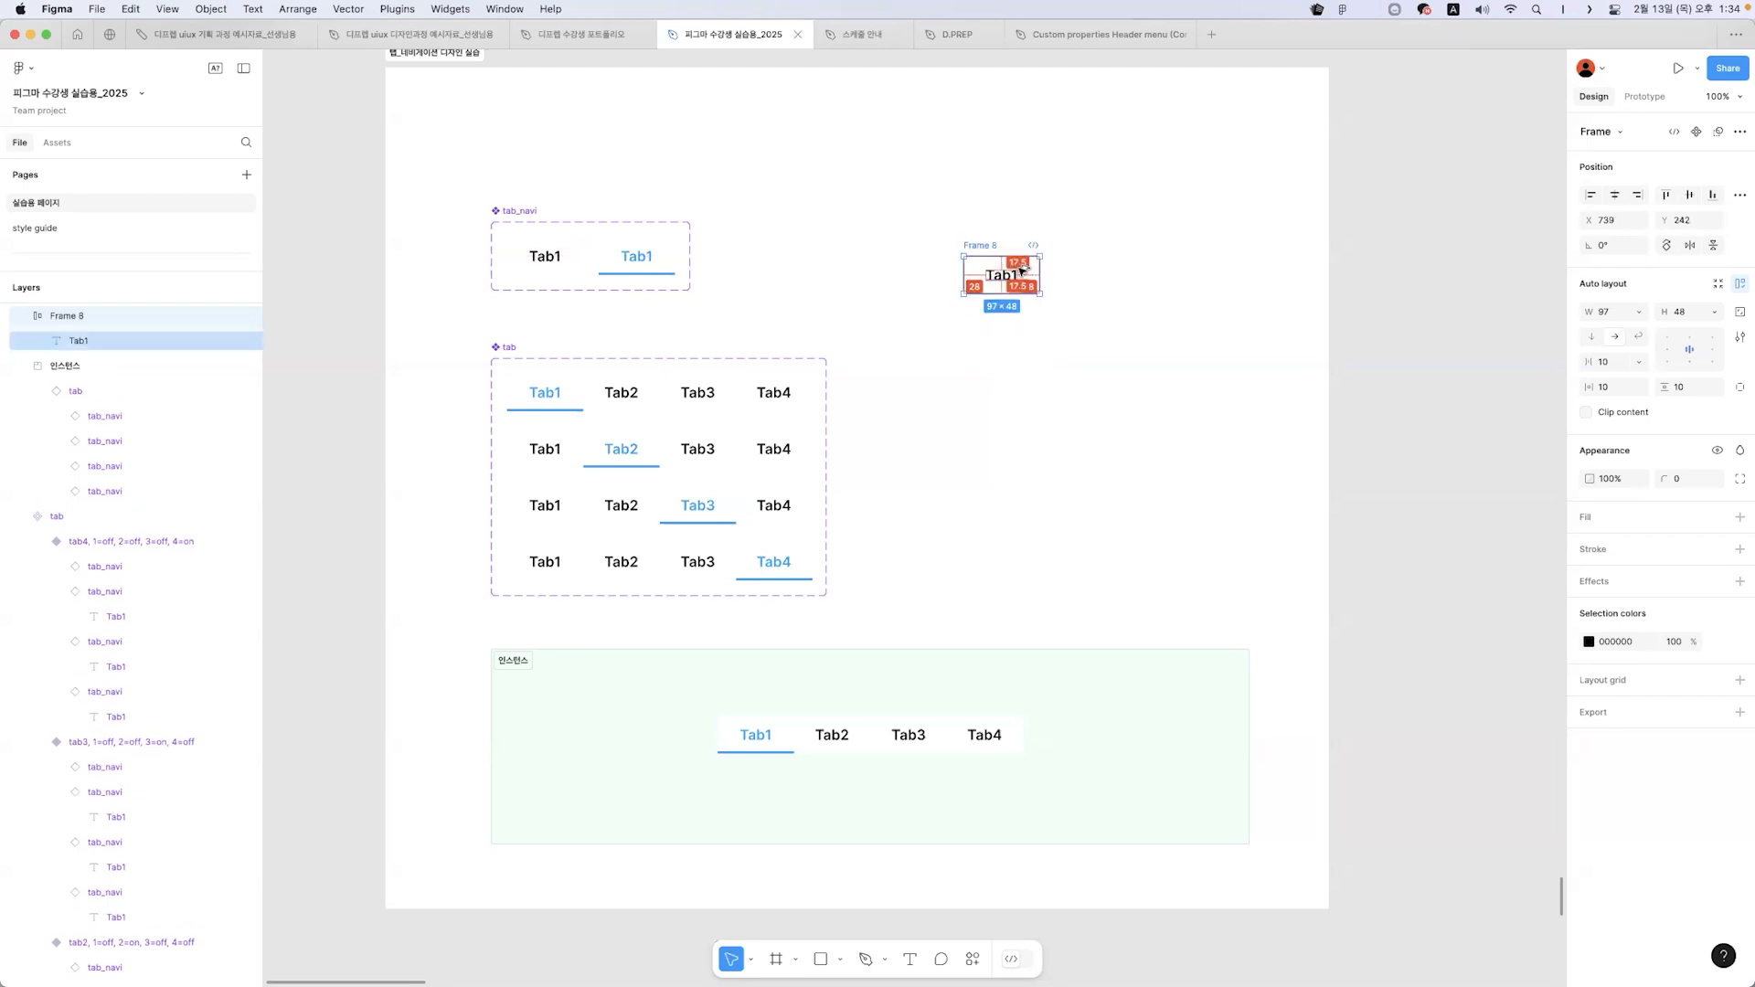
left_click_drag(1052, 271, 1140, 274)
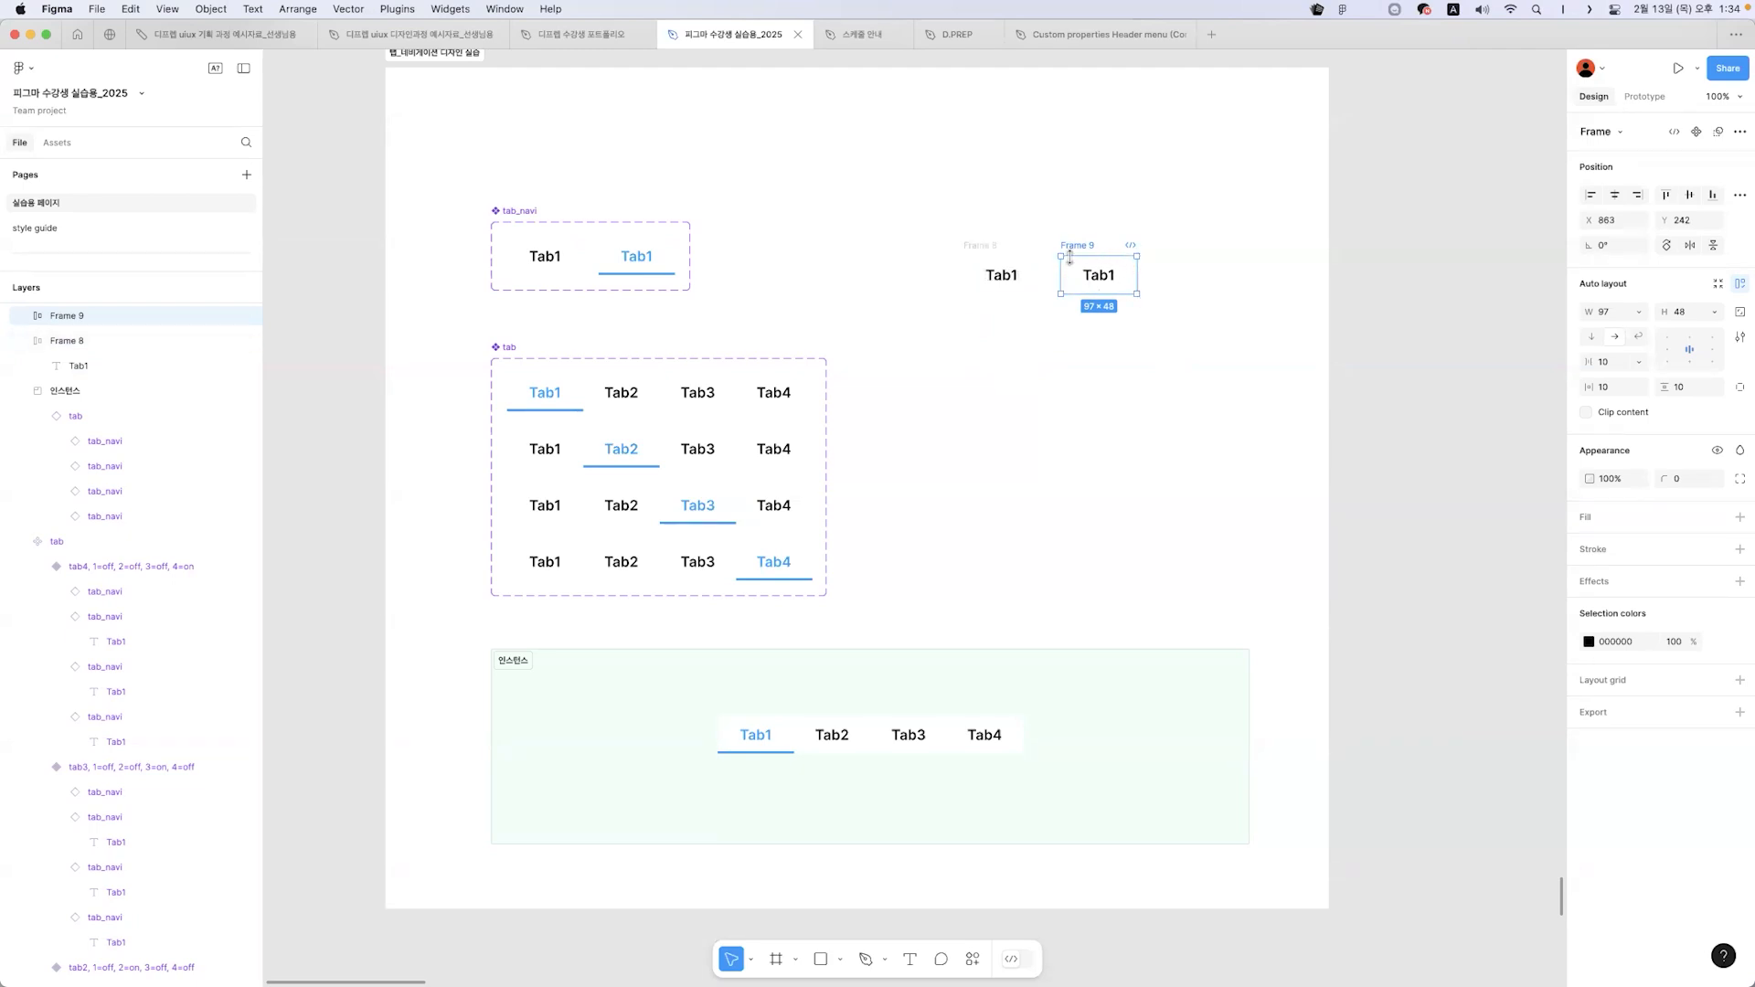
- Add a bottom-only inside stroke of weight 3 to the duplicated Tab1 frame and colour its stroke and text 00A3FF
left_click(1604, 549)
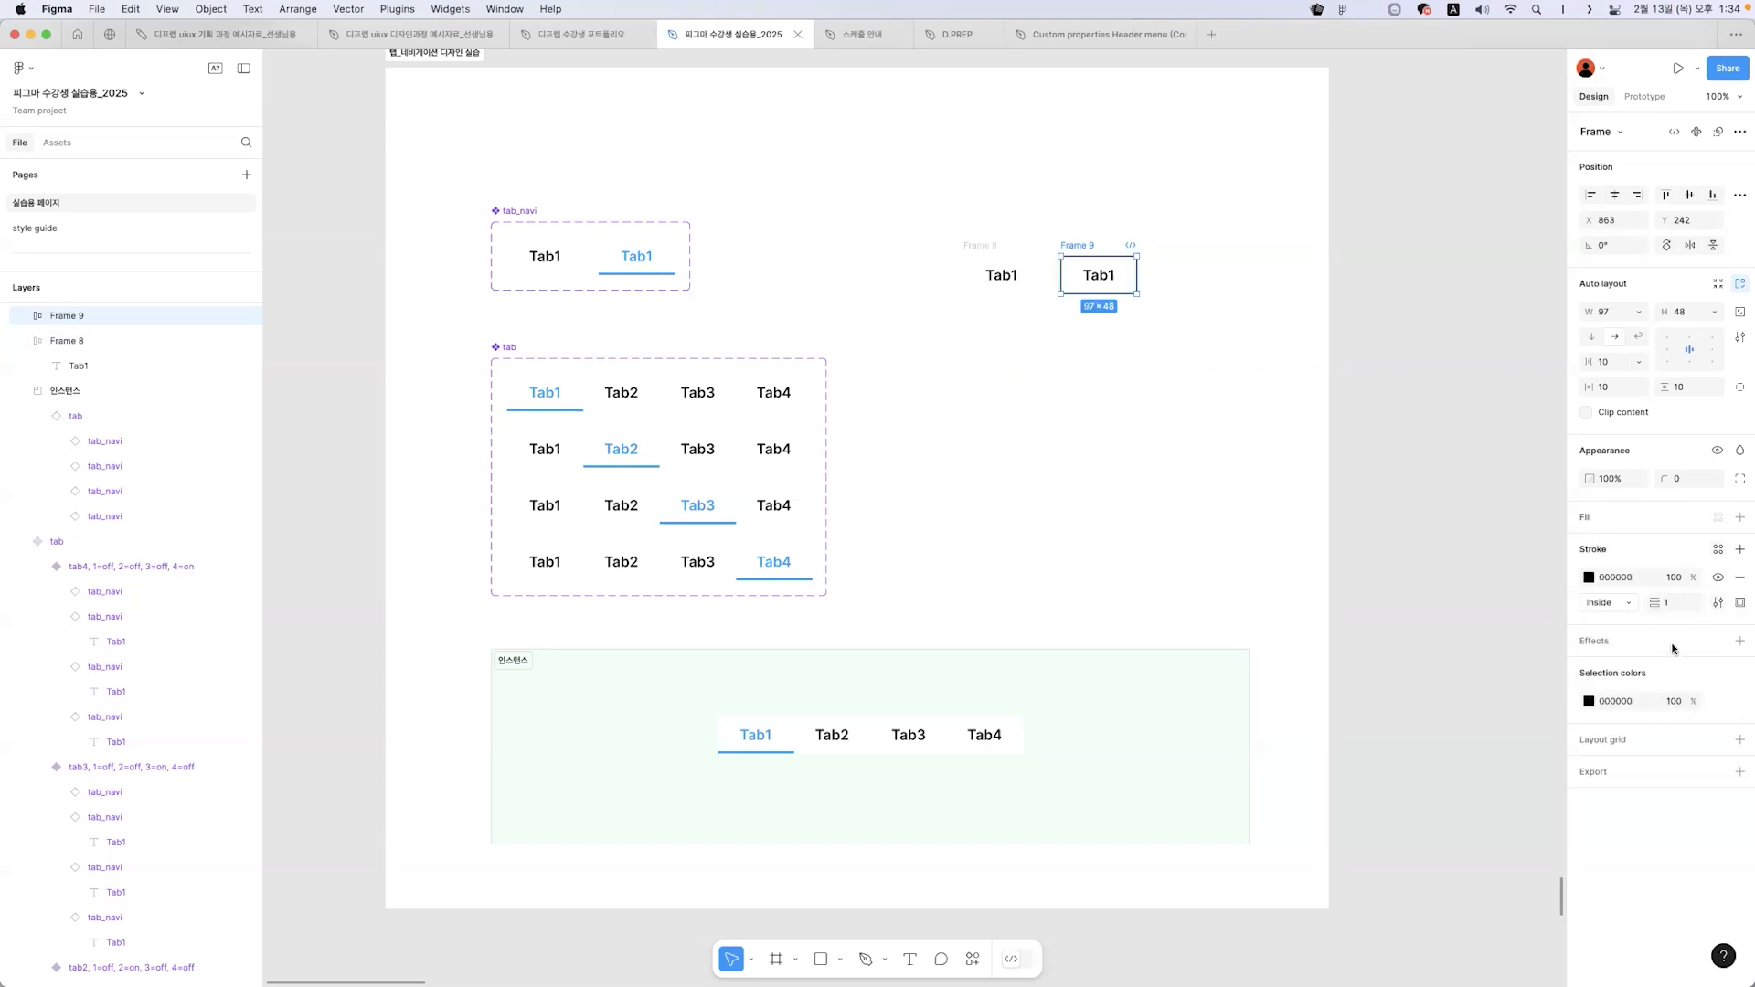
left_click(1739, 604)
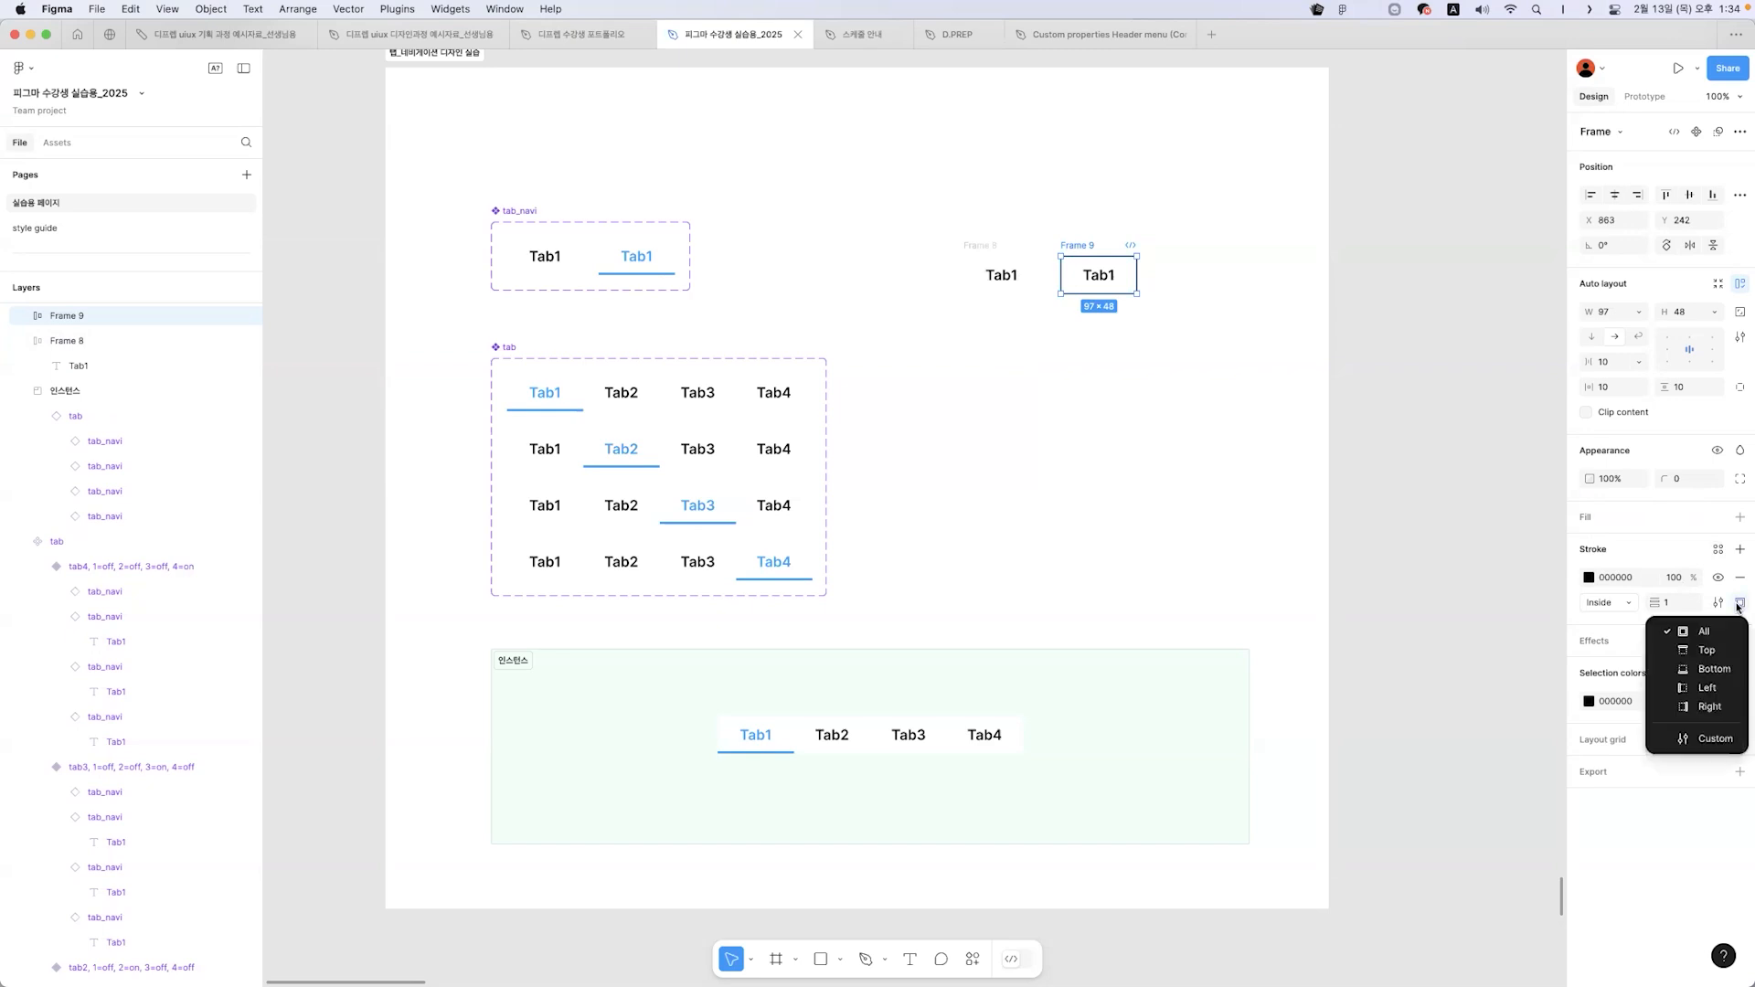
left_click(1693, 676)
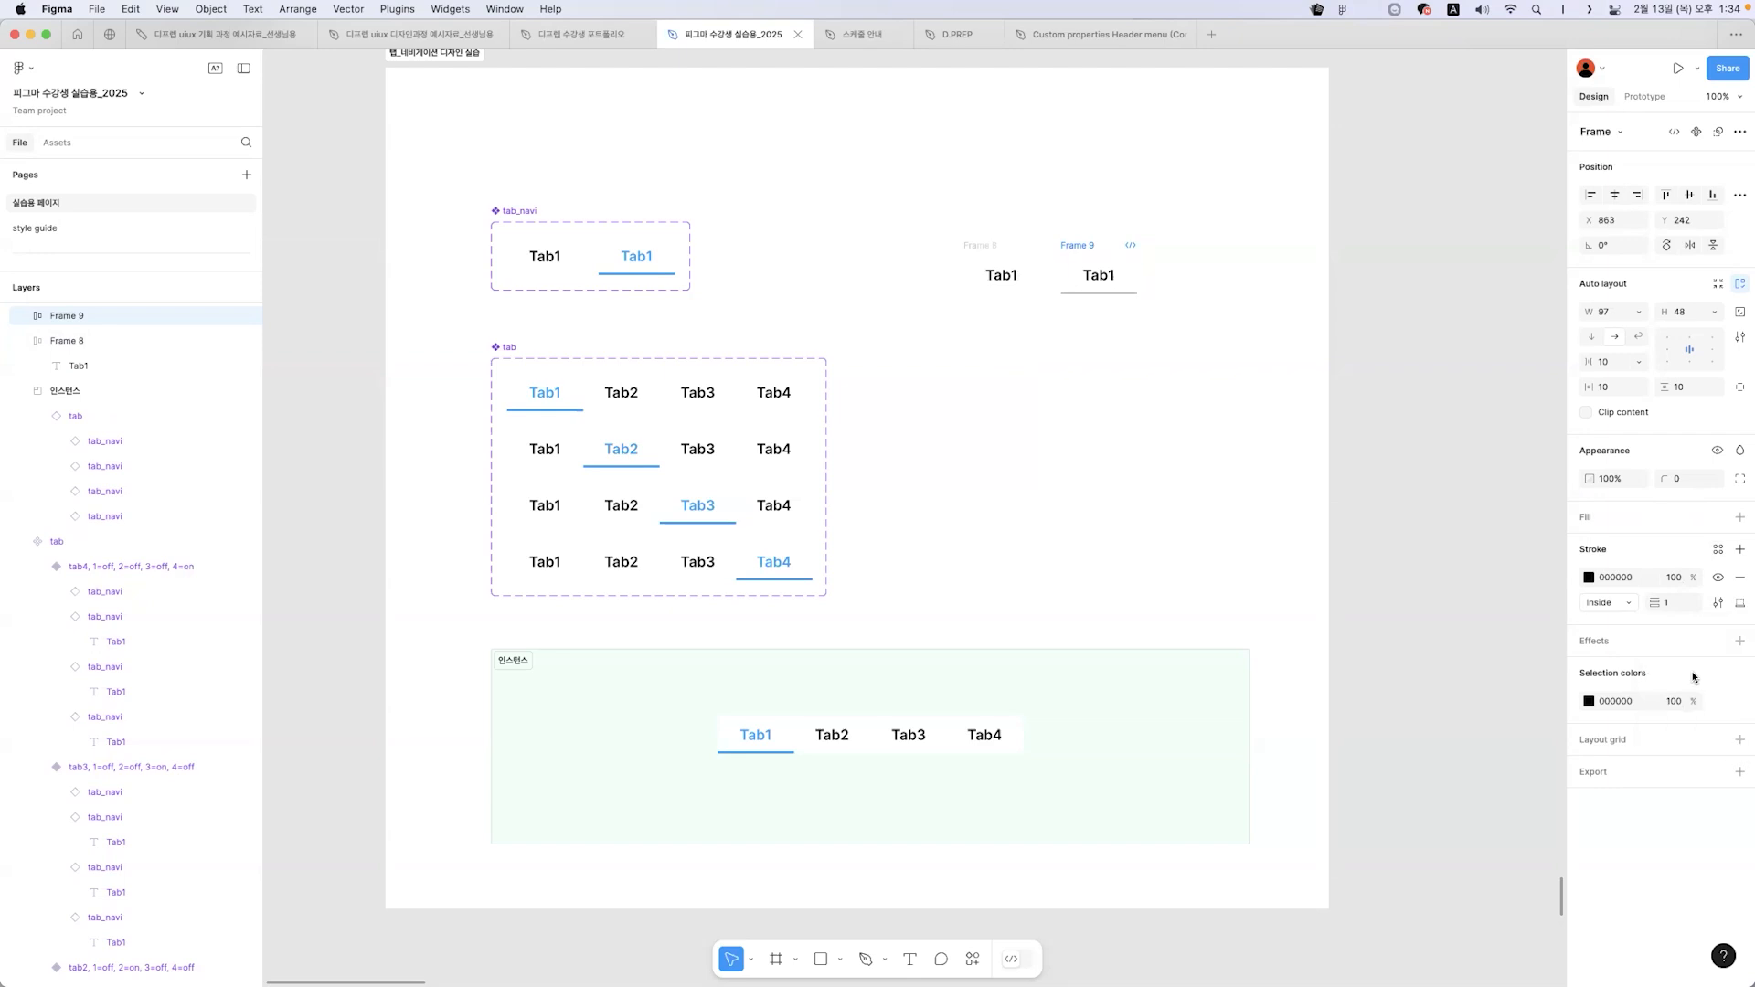
left_click(1672, 604)
type("3")
key("Return")
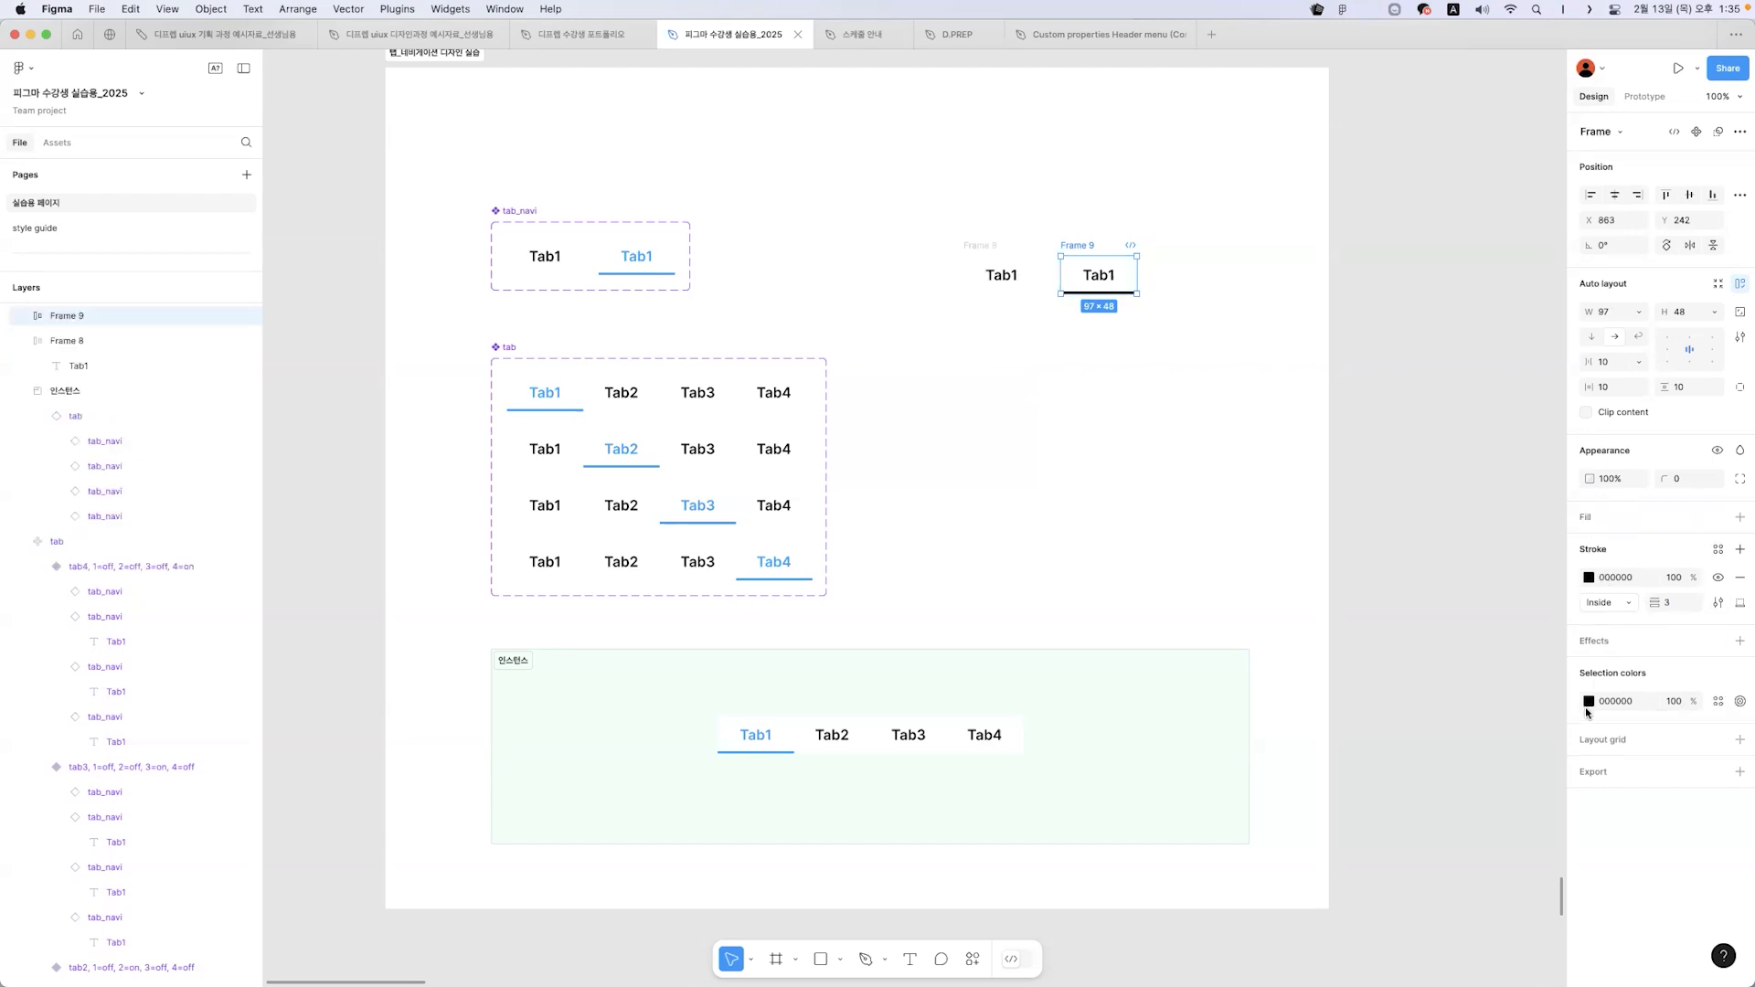
left_click(1588, 577)
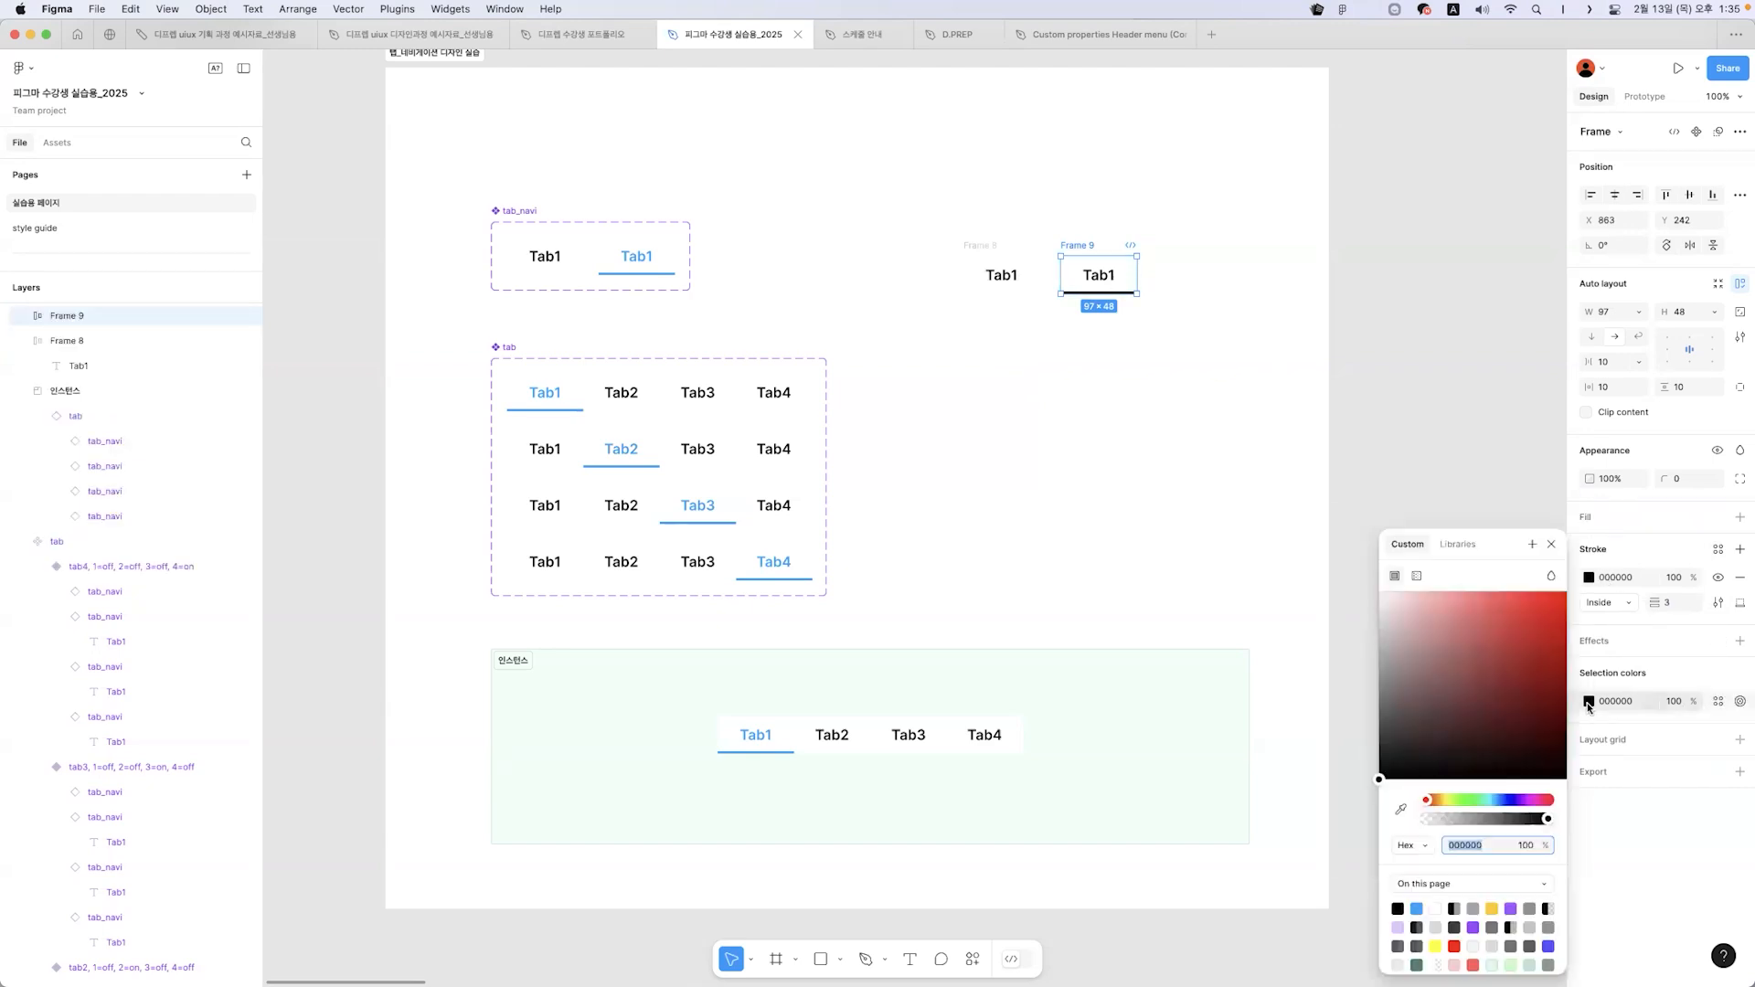
left_click(1419, 908)
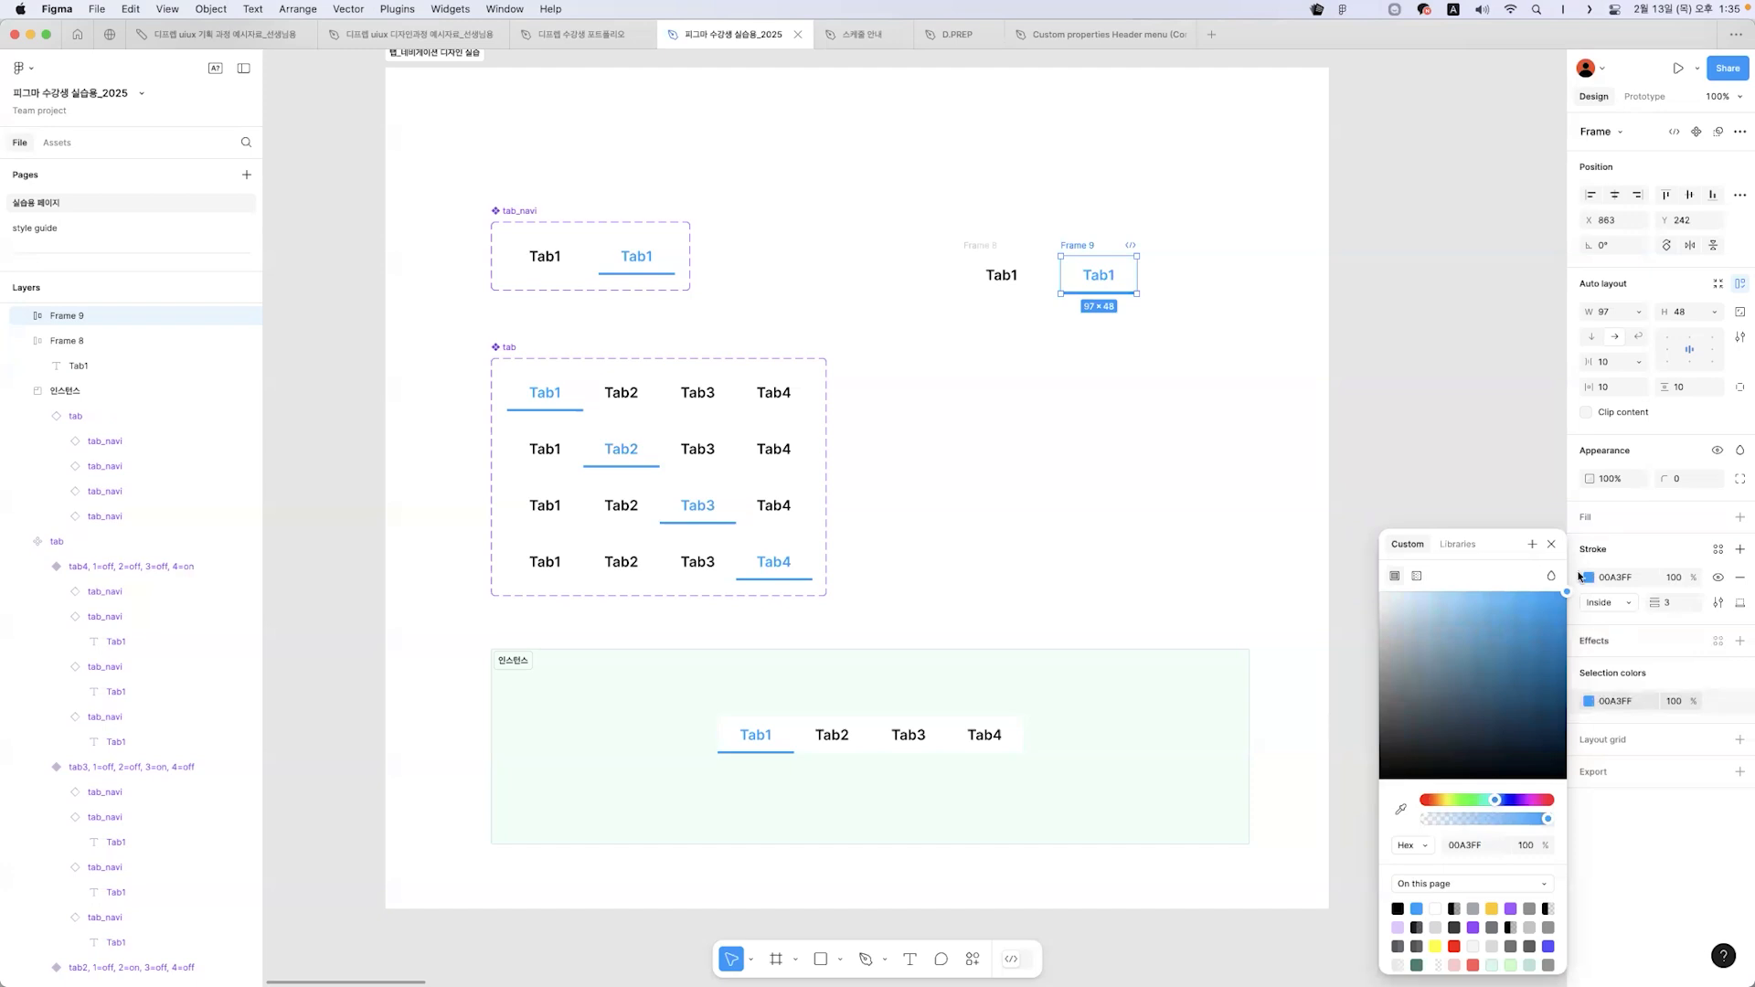
- Move the inactive Tab1 frame to X 721, Y 242, widening its gap to the active Tab1 frame
left_click(1394, 367)
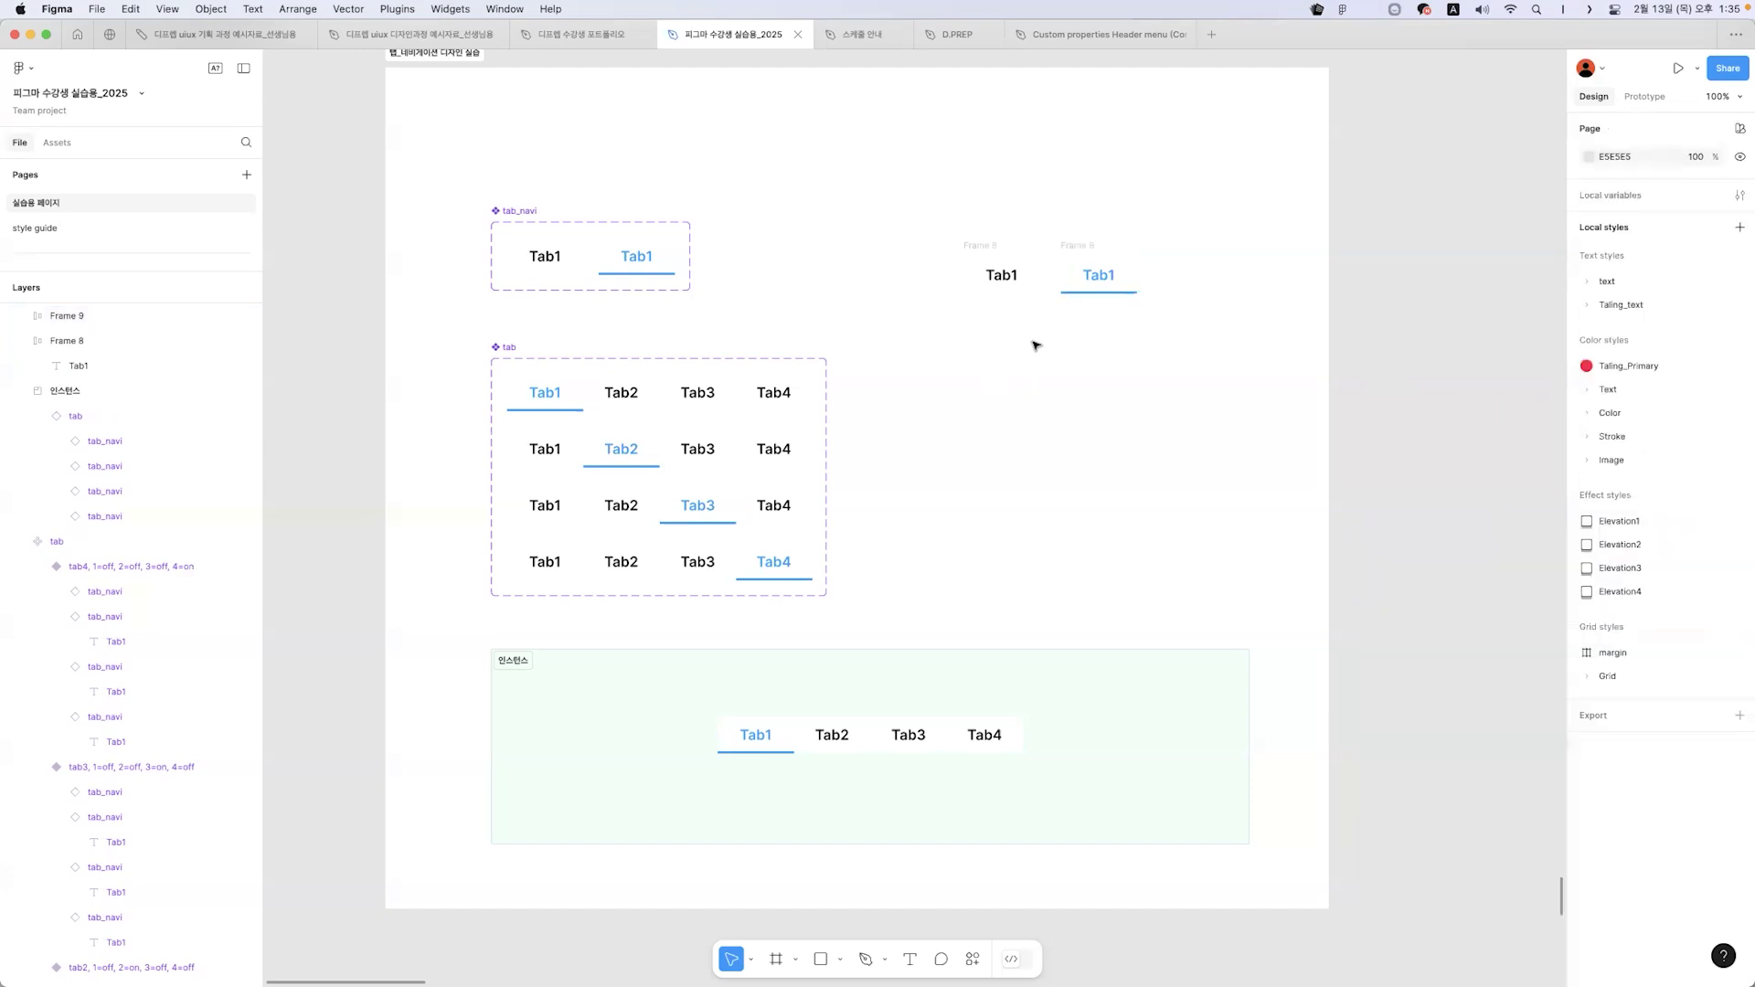
left_click_drag(965, 244, 1098, 243)
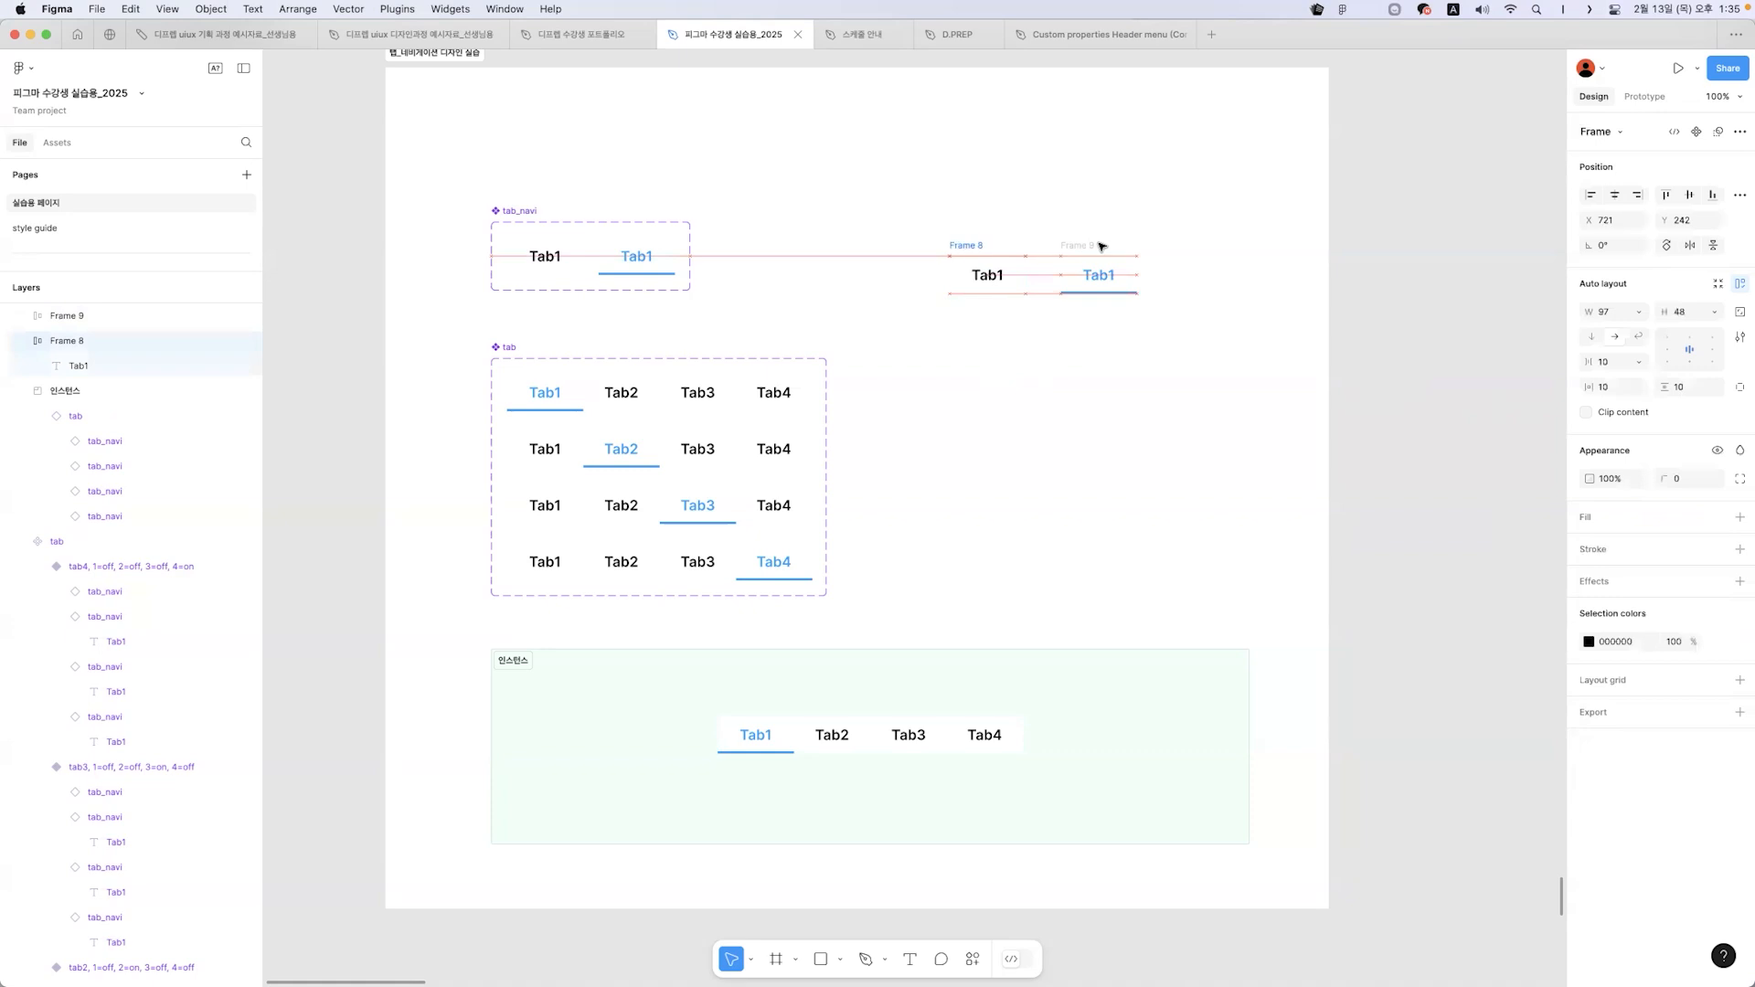
left_click(1100, 245)
left_click(1094, 245)
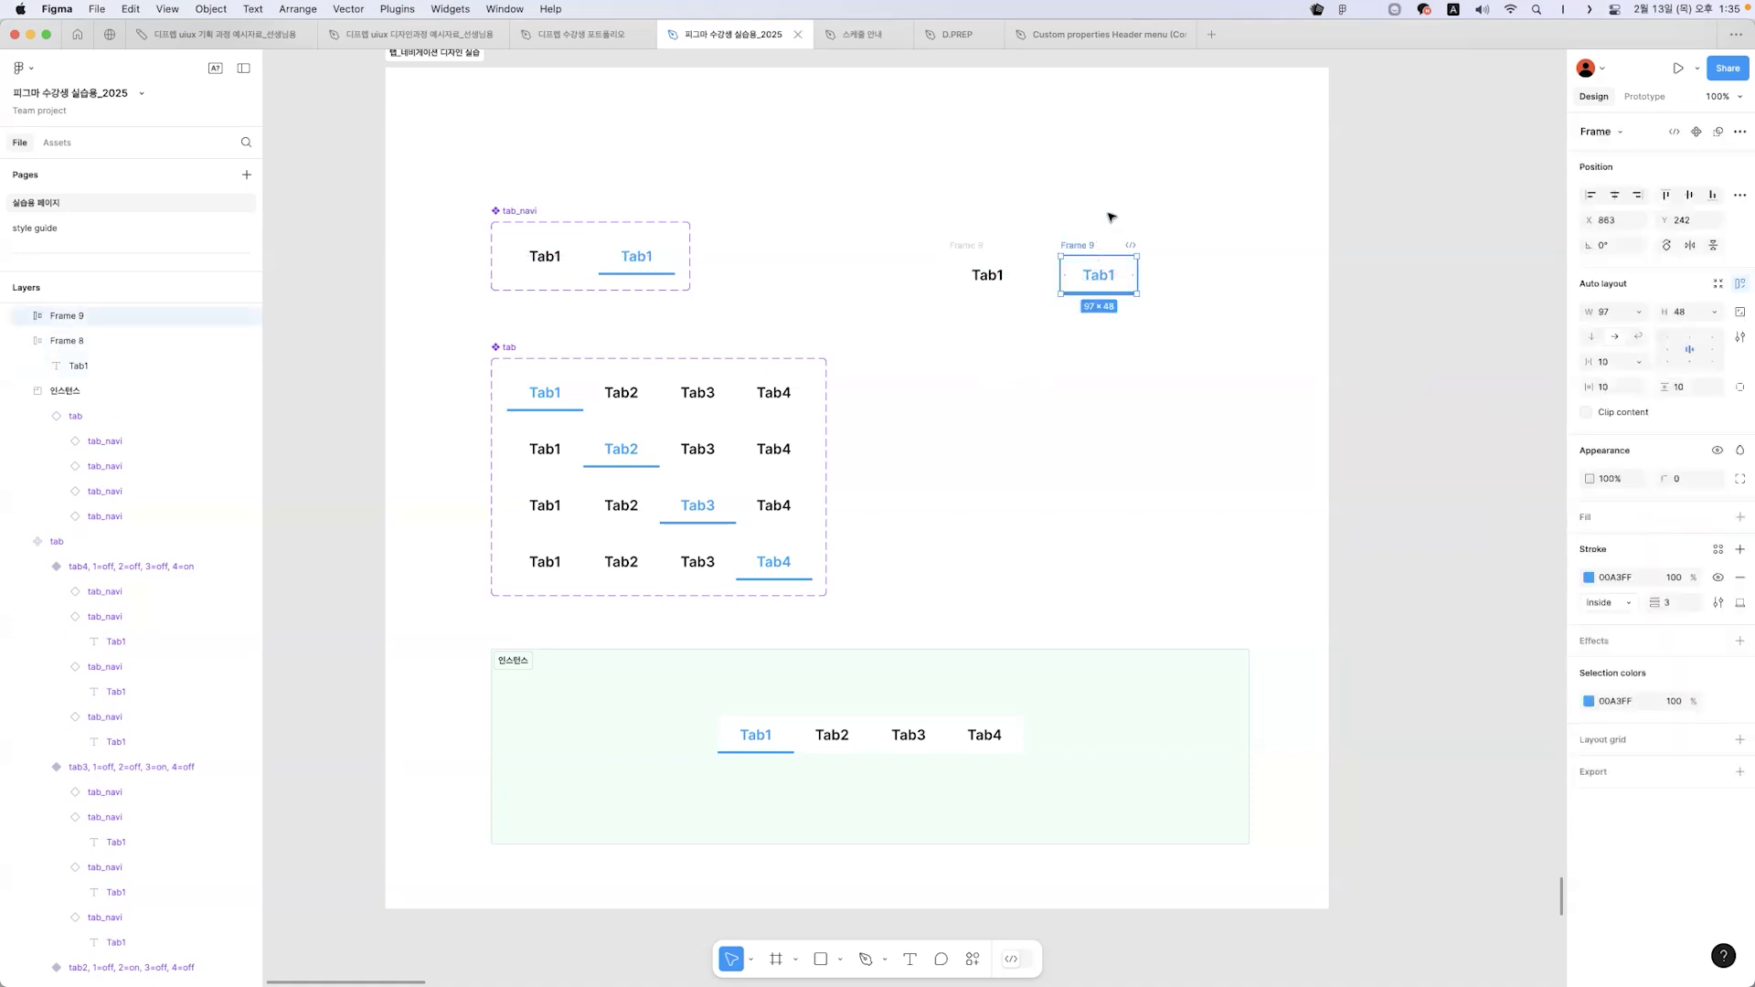
left_click(1112, 215)
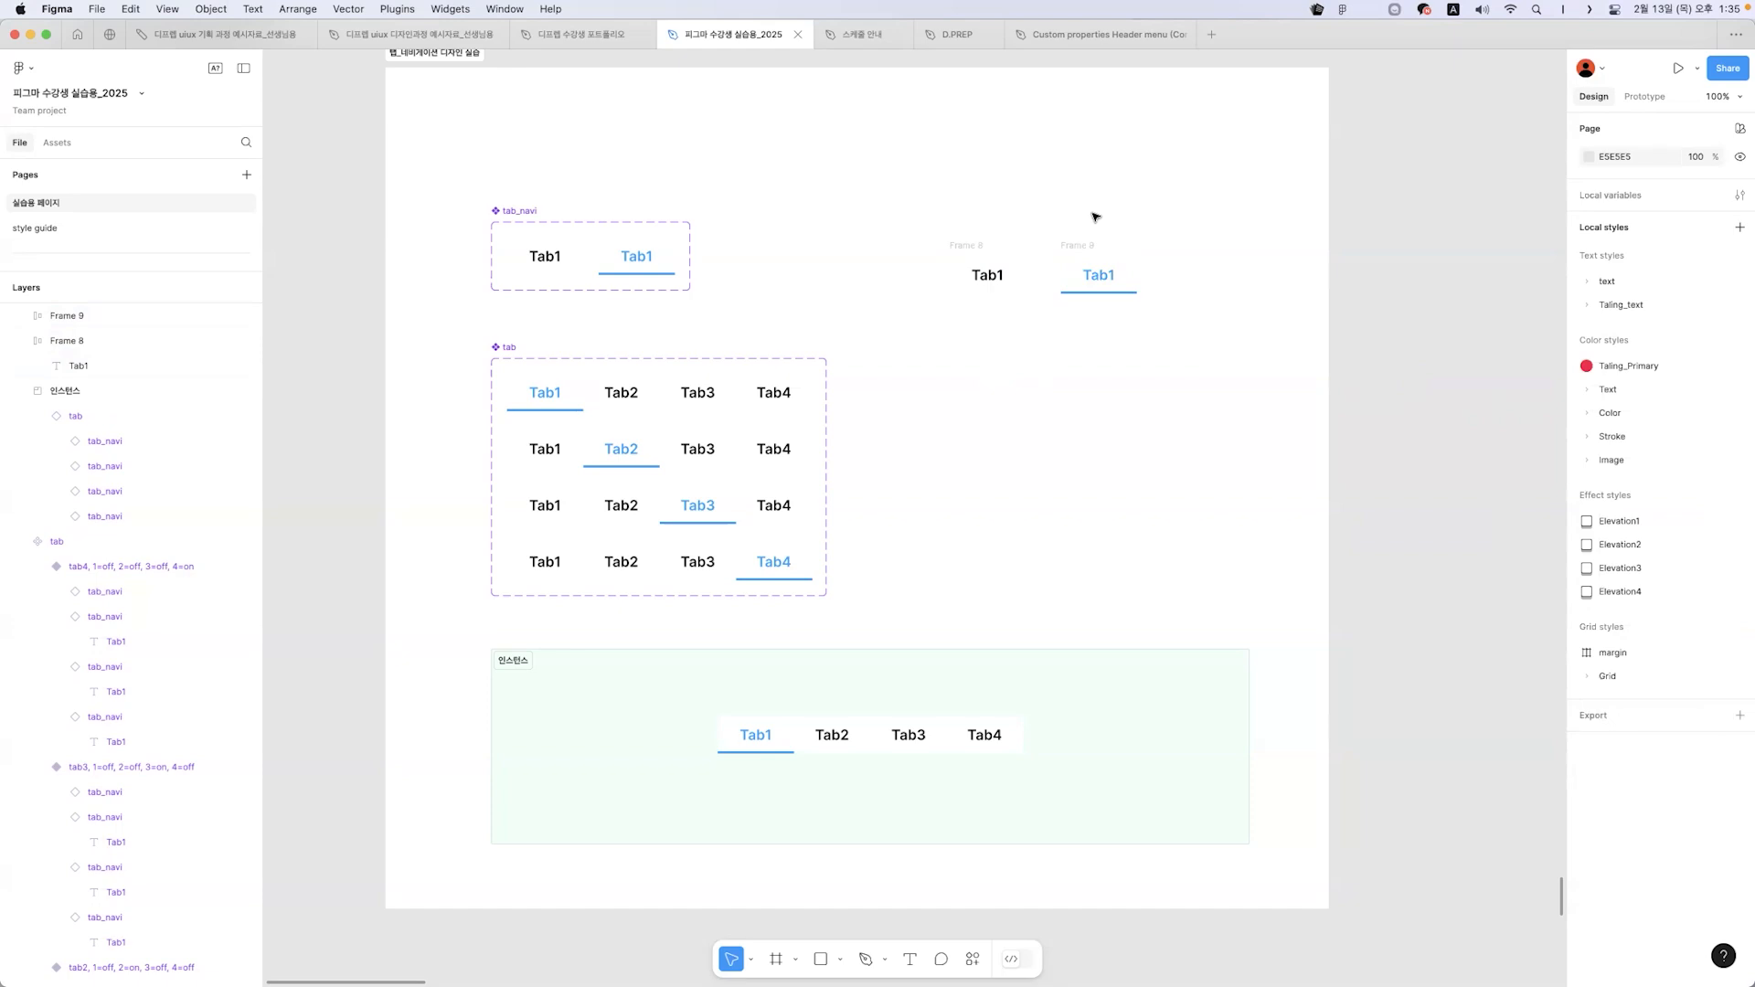
left_click_drag(910, 213, 1195, 329)
left_click(1227, 345)
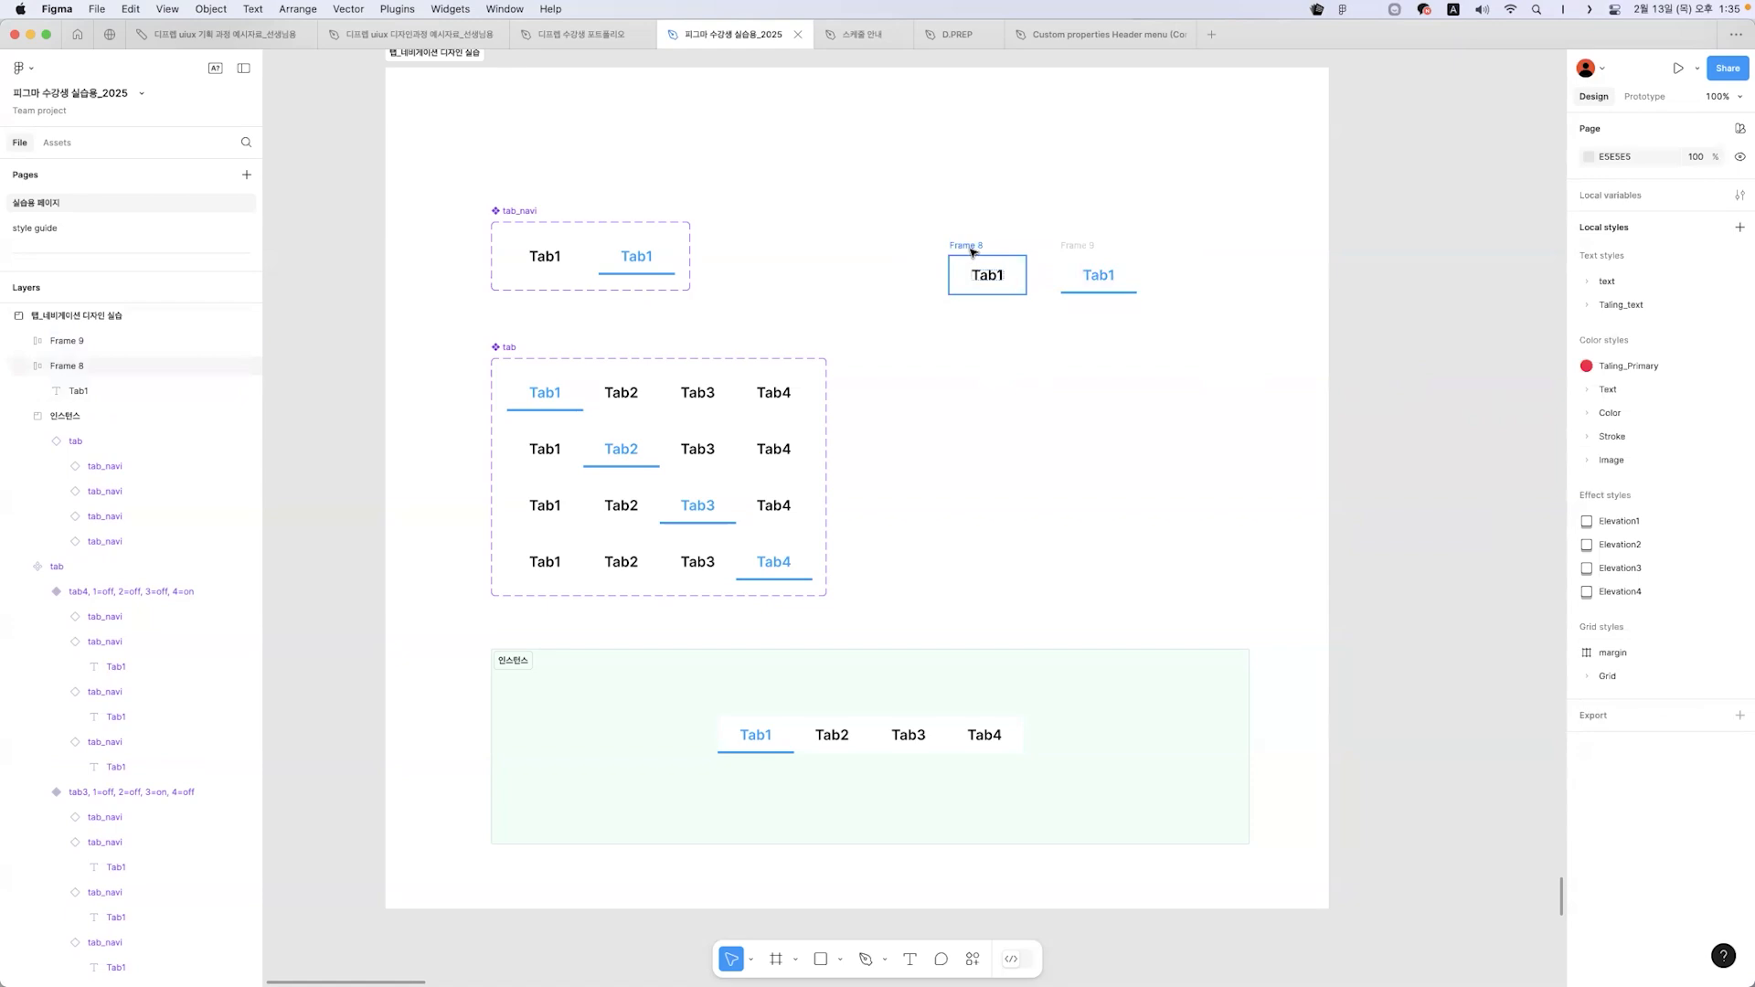
- Rename both the inactive and the active Tab1 frames to tab_btn
double_click(966, 246)
type("tab_")
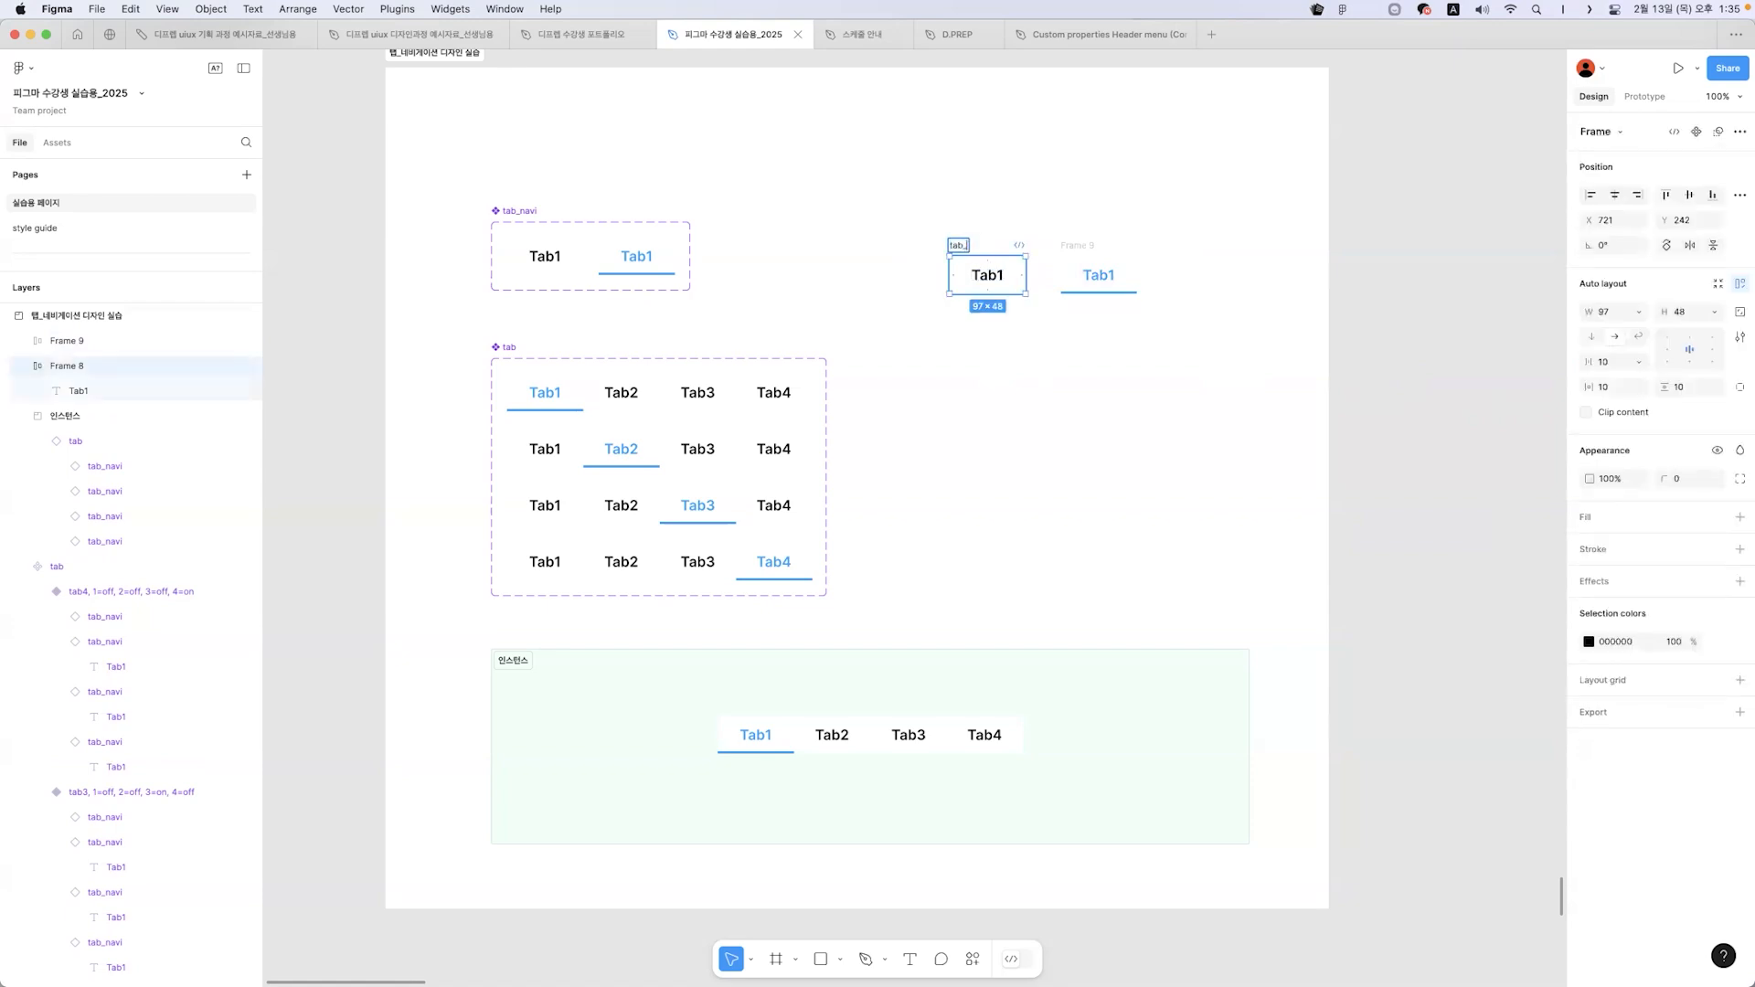
type("btn")
key("Return")
double_click(1077, 245)
type("tab_btn")
- Combine the two tab_btn frames into a single component set
left_click_drag(913, 199, 989, 248)
left_click_drag(1079, 294, 1179, 331)
left_click(1723, 133)
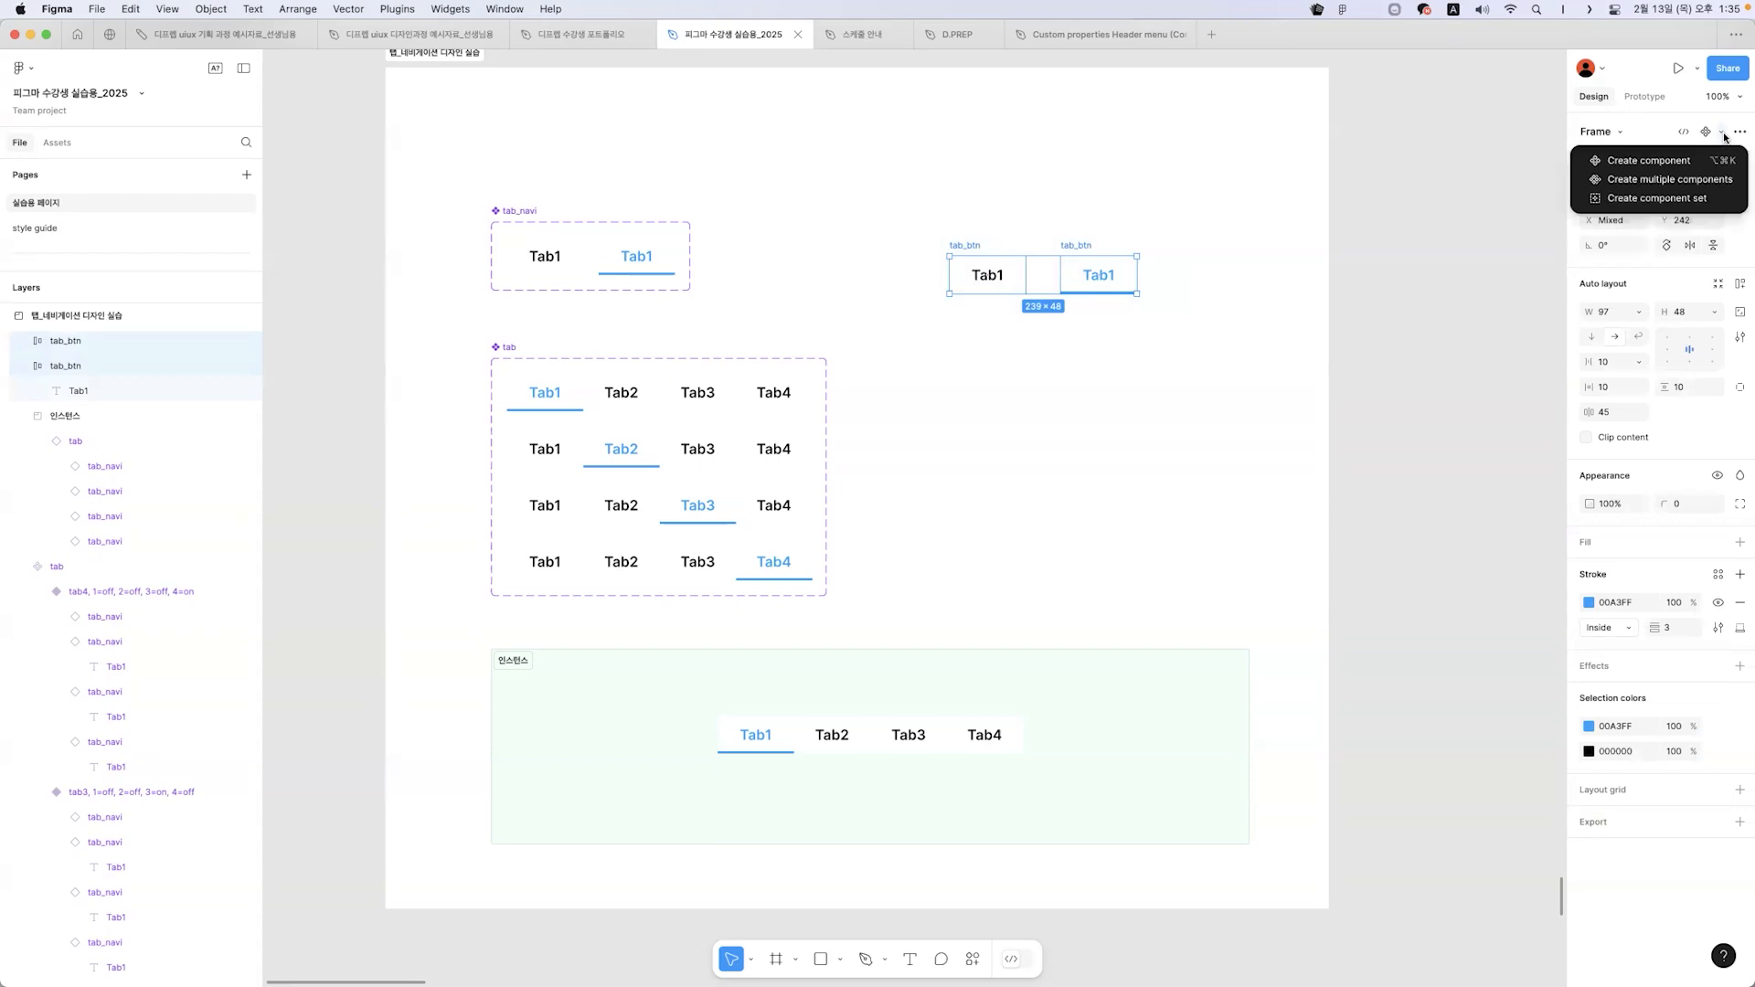
left_click(1679, 200)
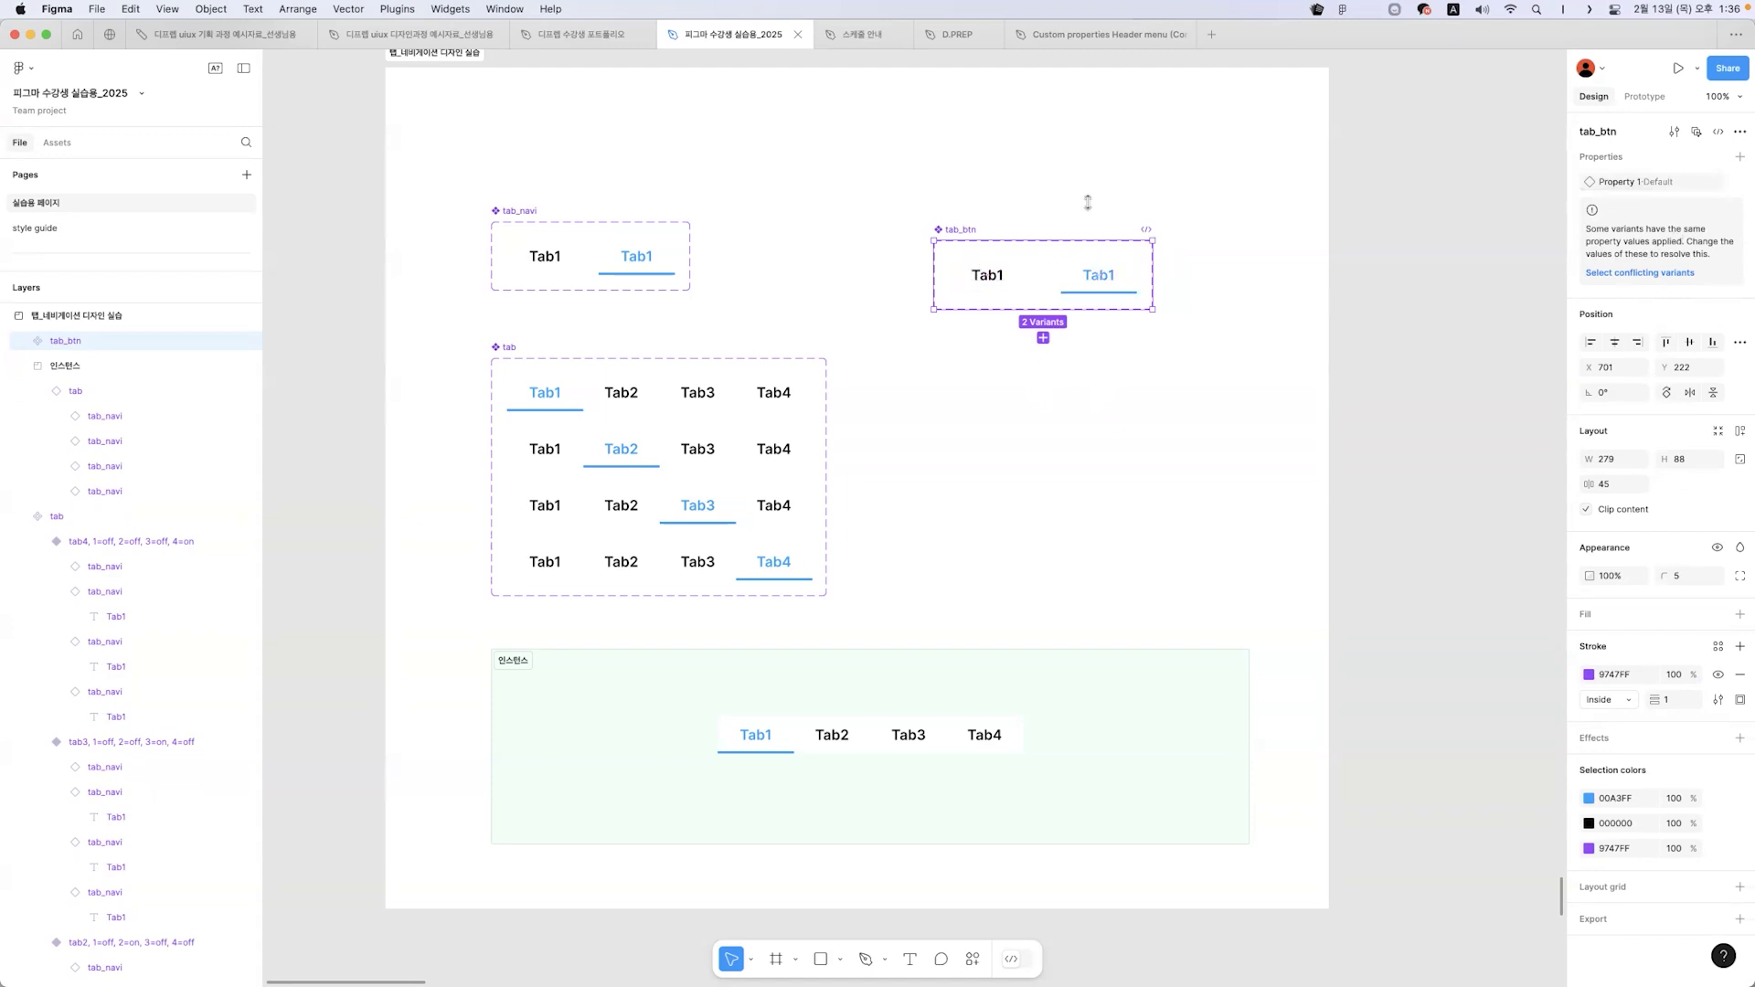
- Set the variant value of the black Tab1 to off and of the blue underlined Tab1 to on
left_click(1002, 292)
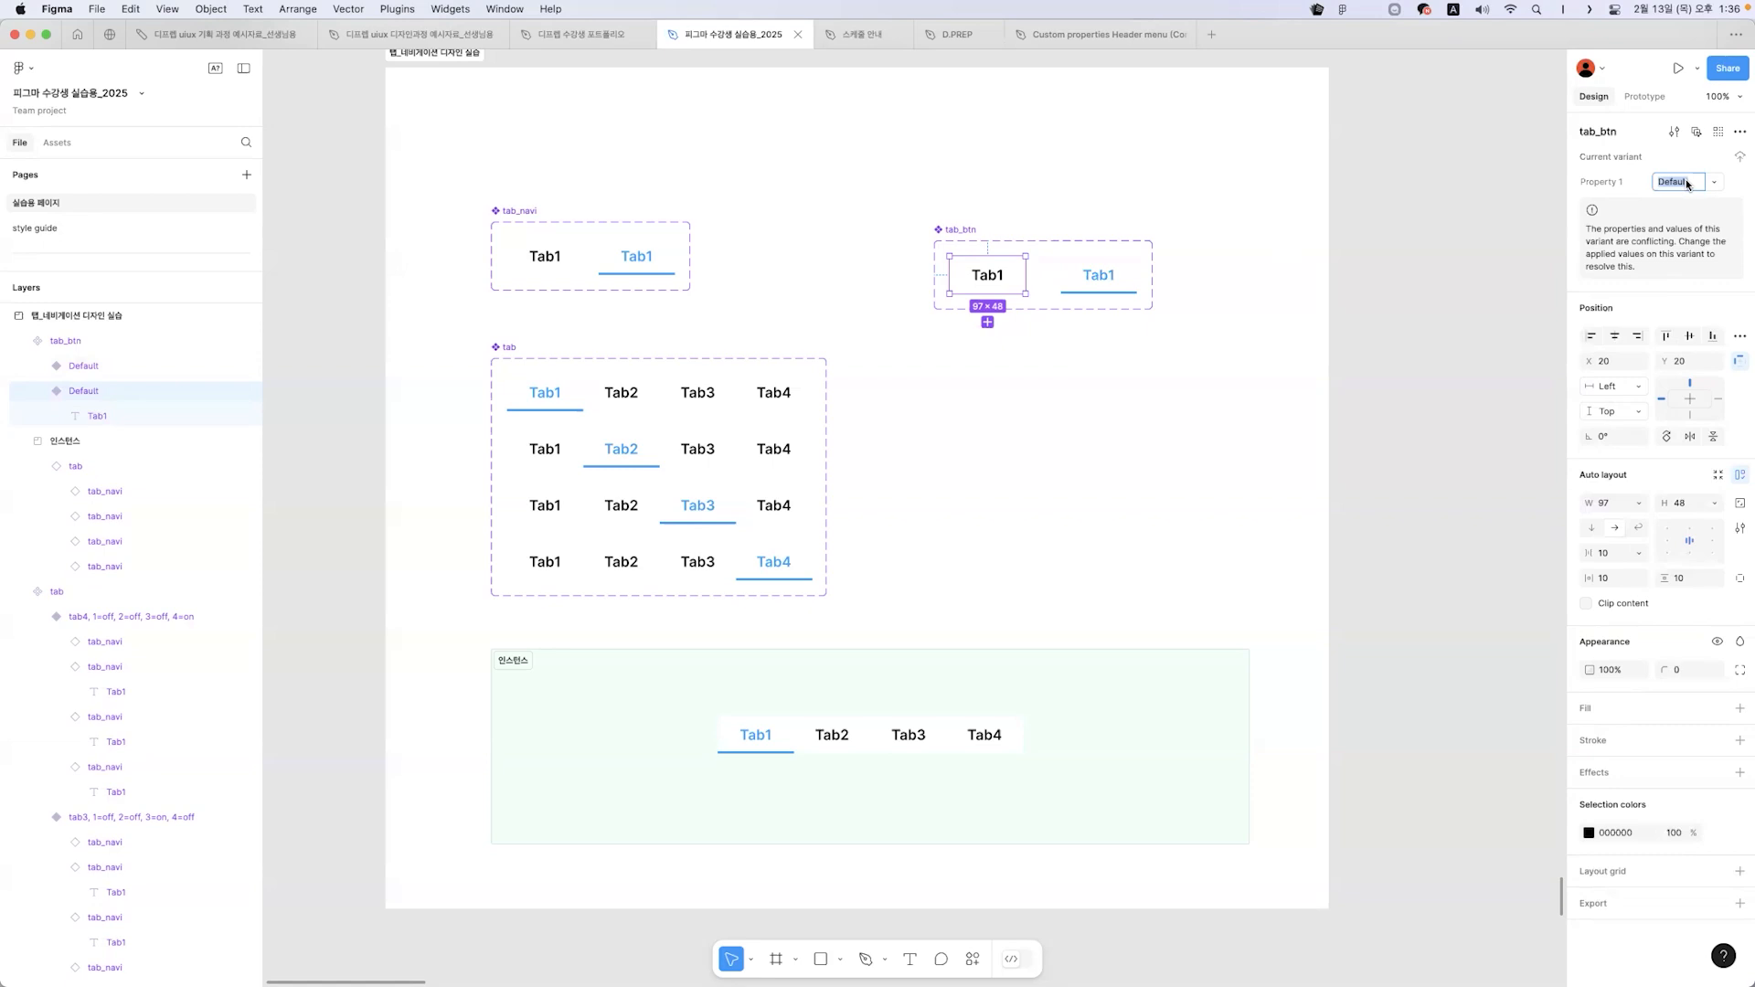
type("off")
key("Return")
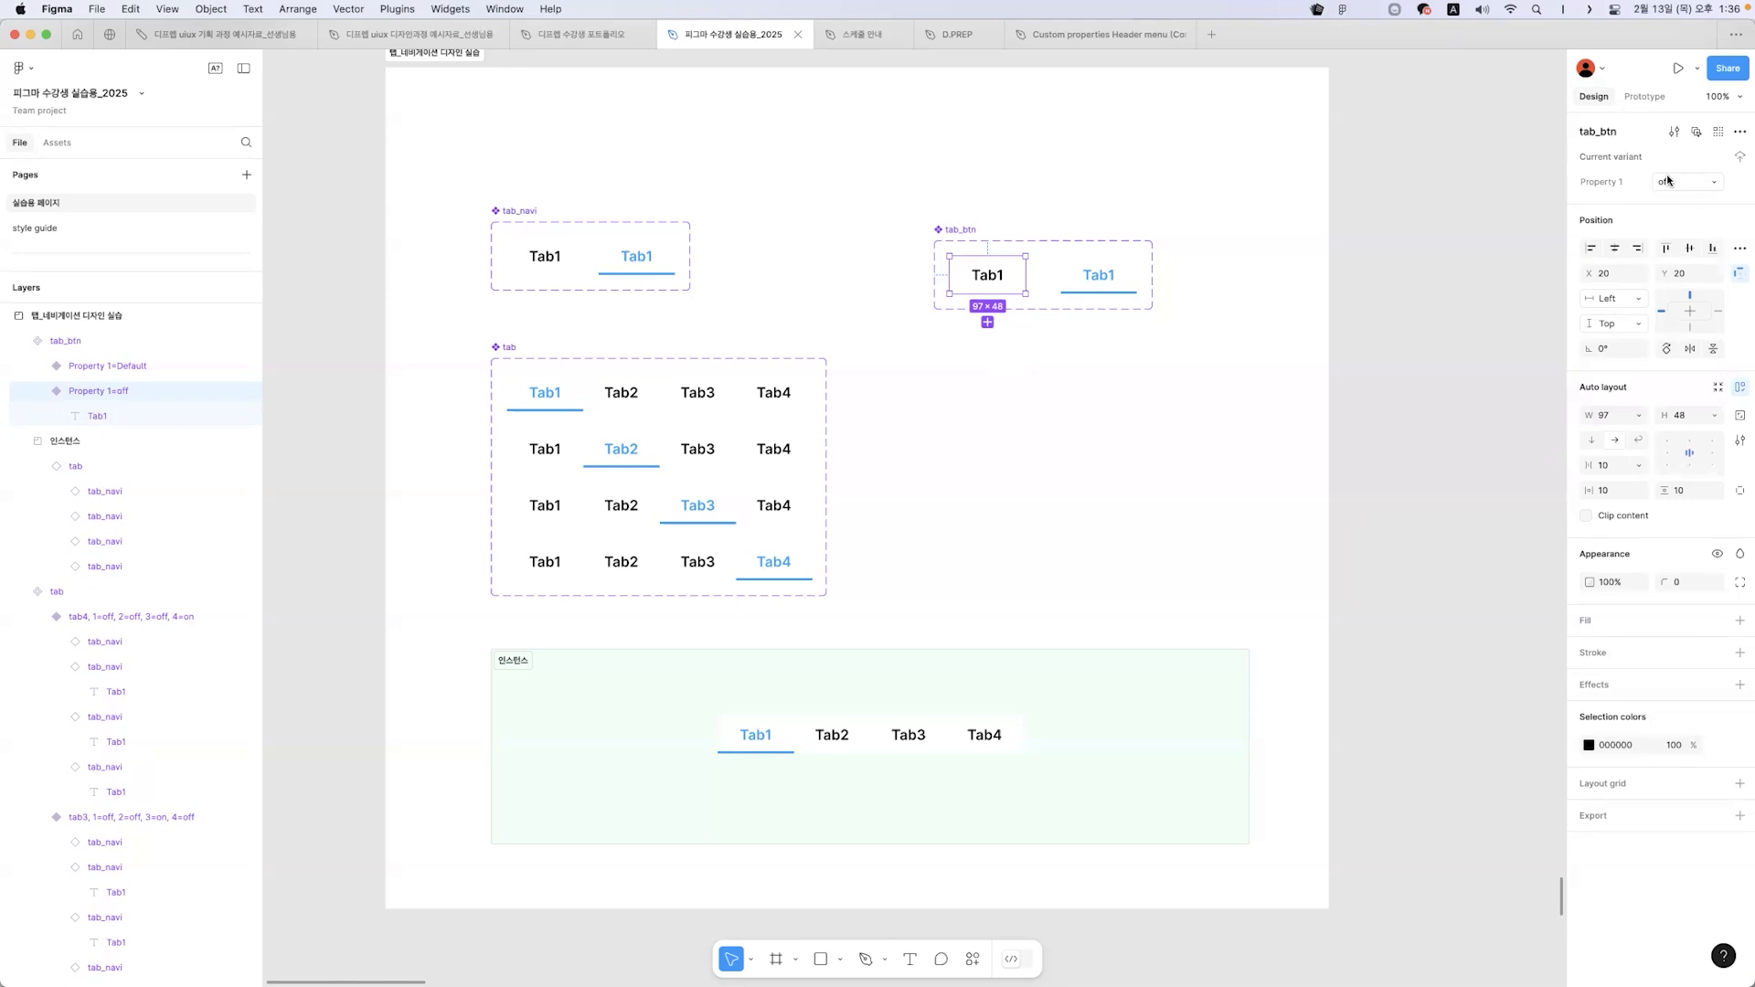
left_click(1115, 272)
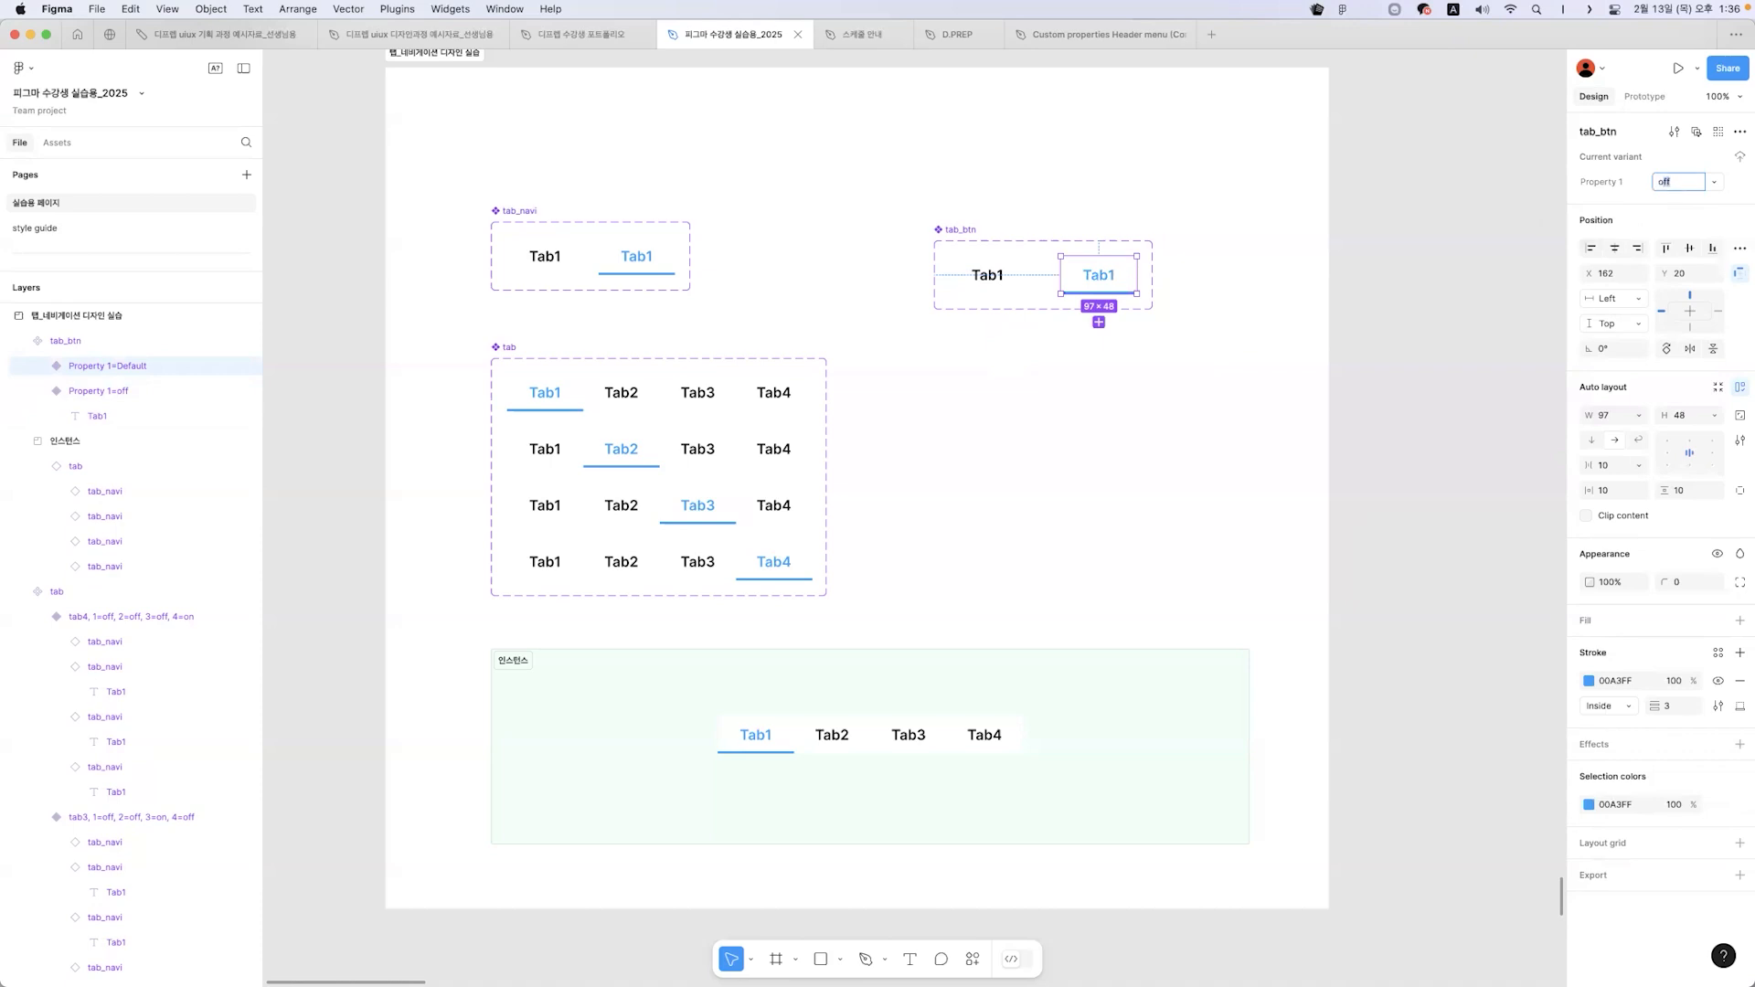
key("Return")
- Rename the variant property of the tab_btn component set to type
left_click(959, 230)
double_click(1620, 183)
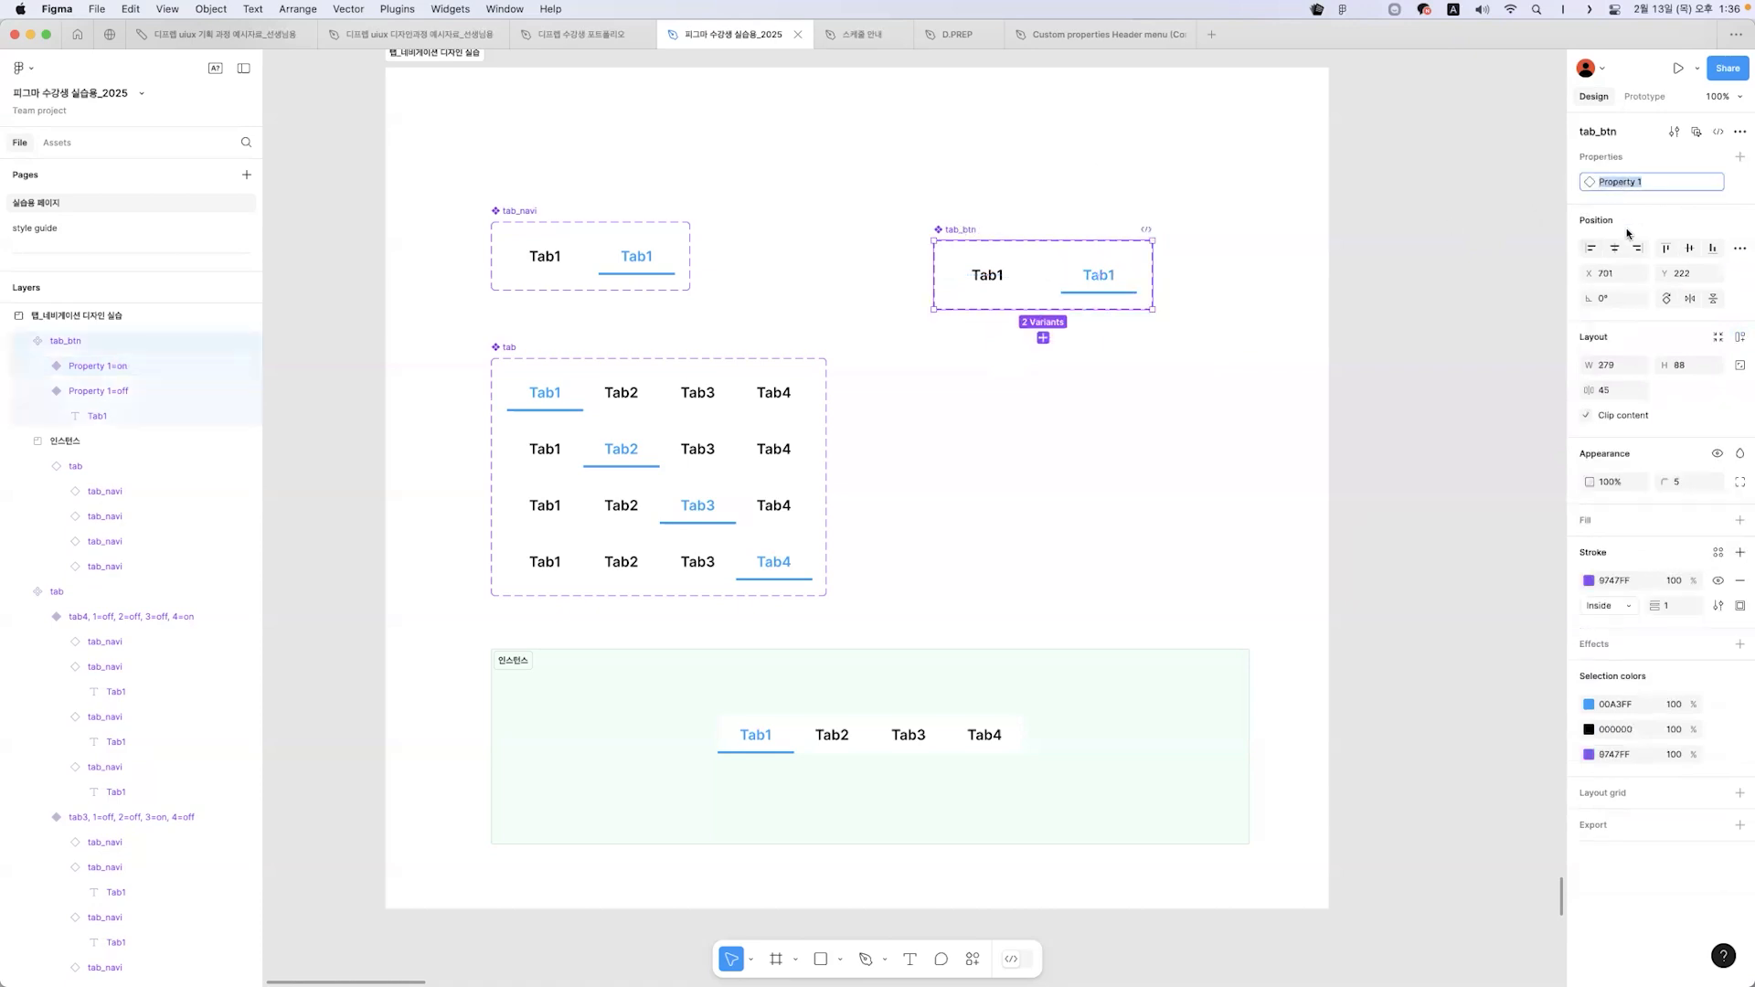
type("type")
key("Return")
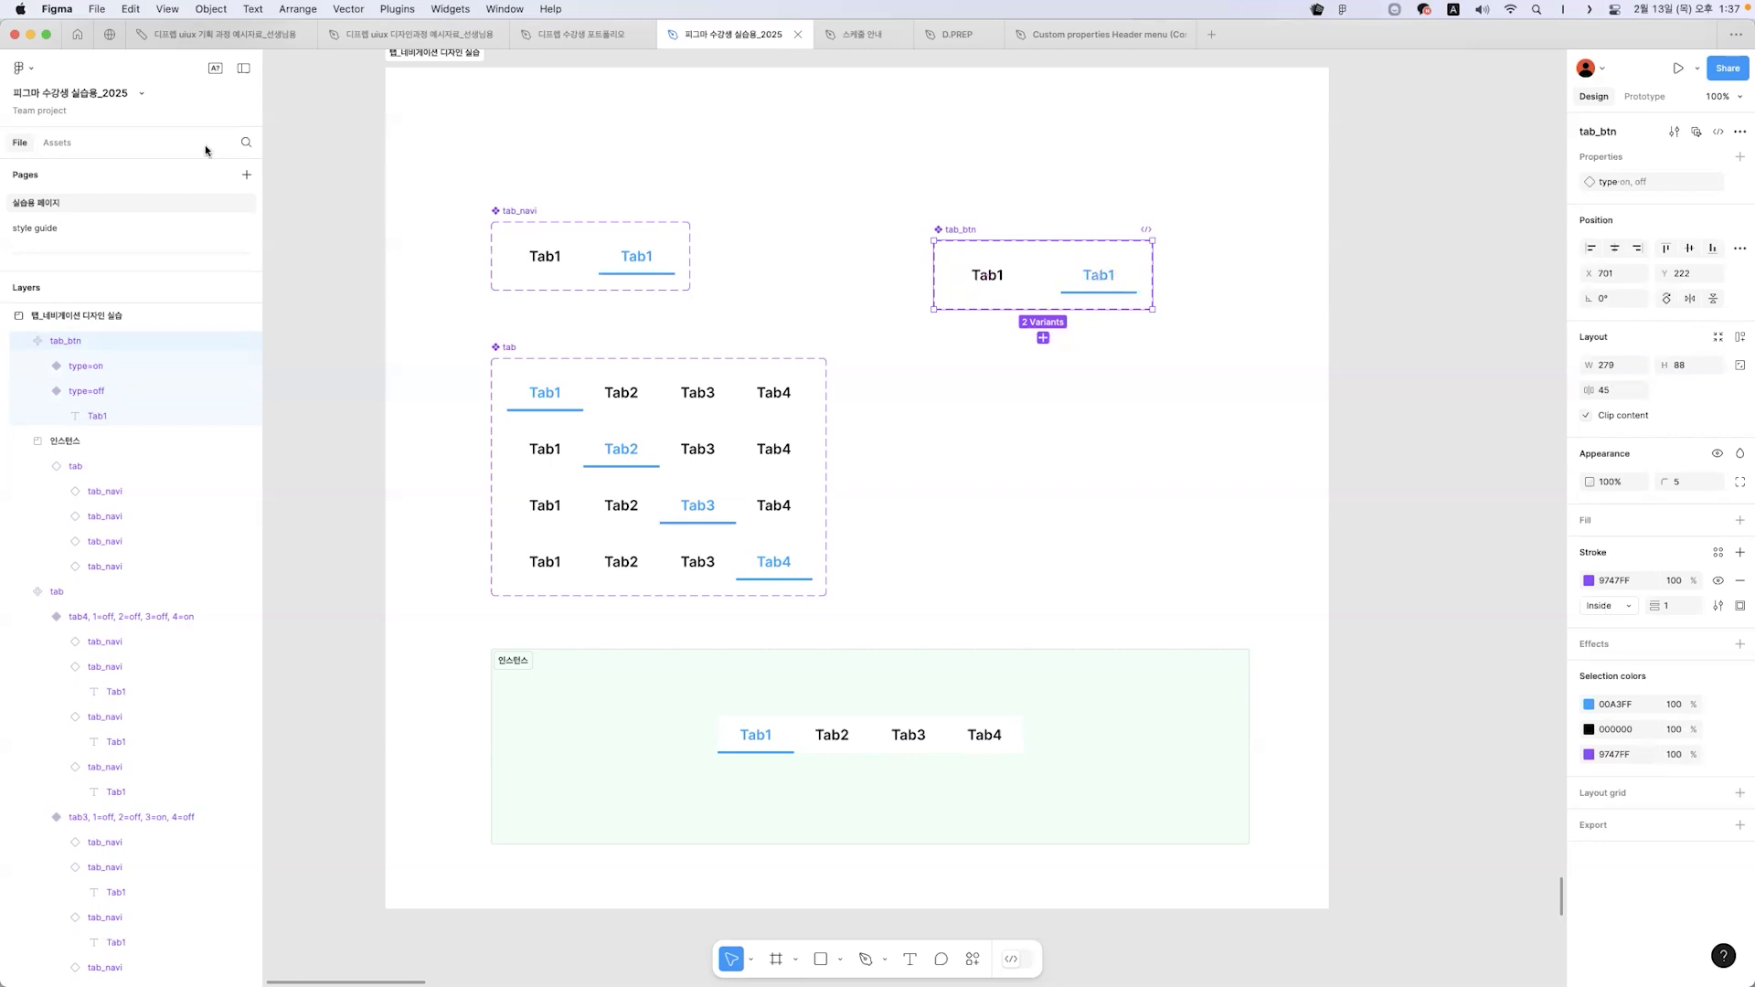
- Place an instance of tab_btn from the file's assets below the component set at about X 751, Y 400
key("alt+2")
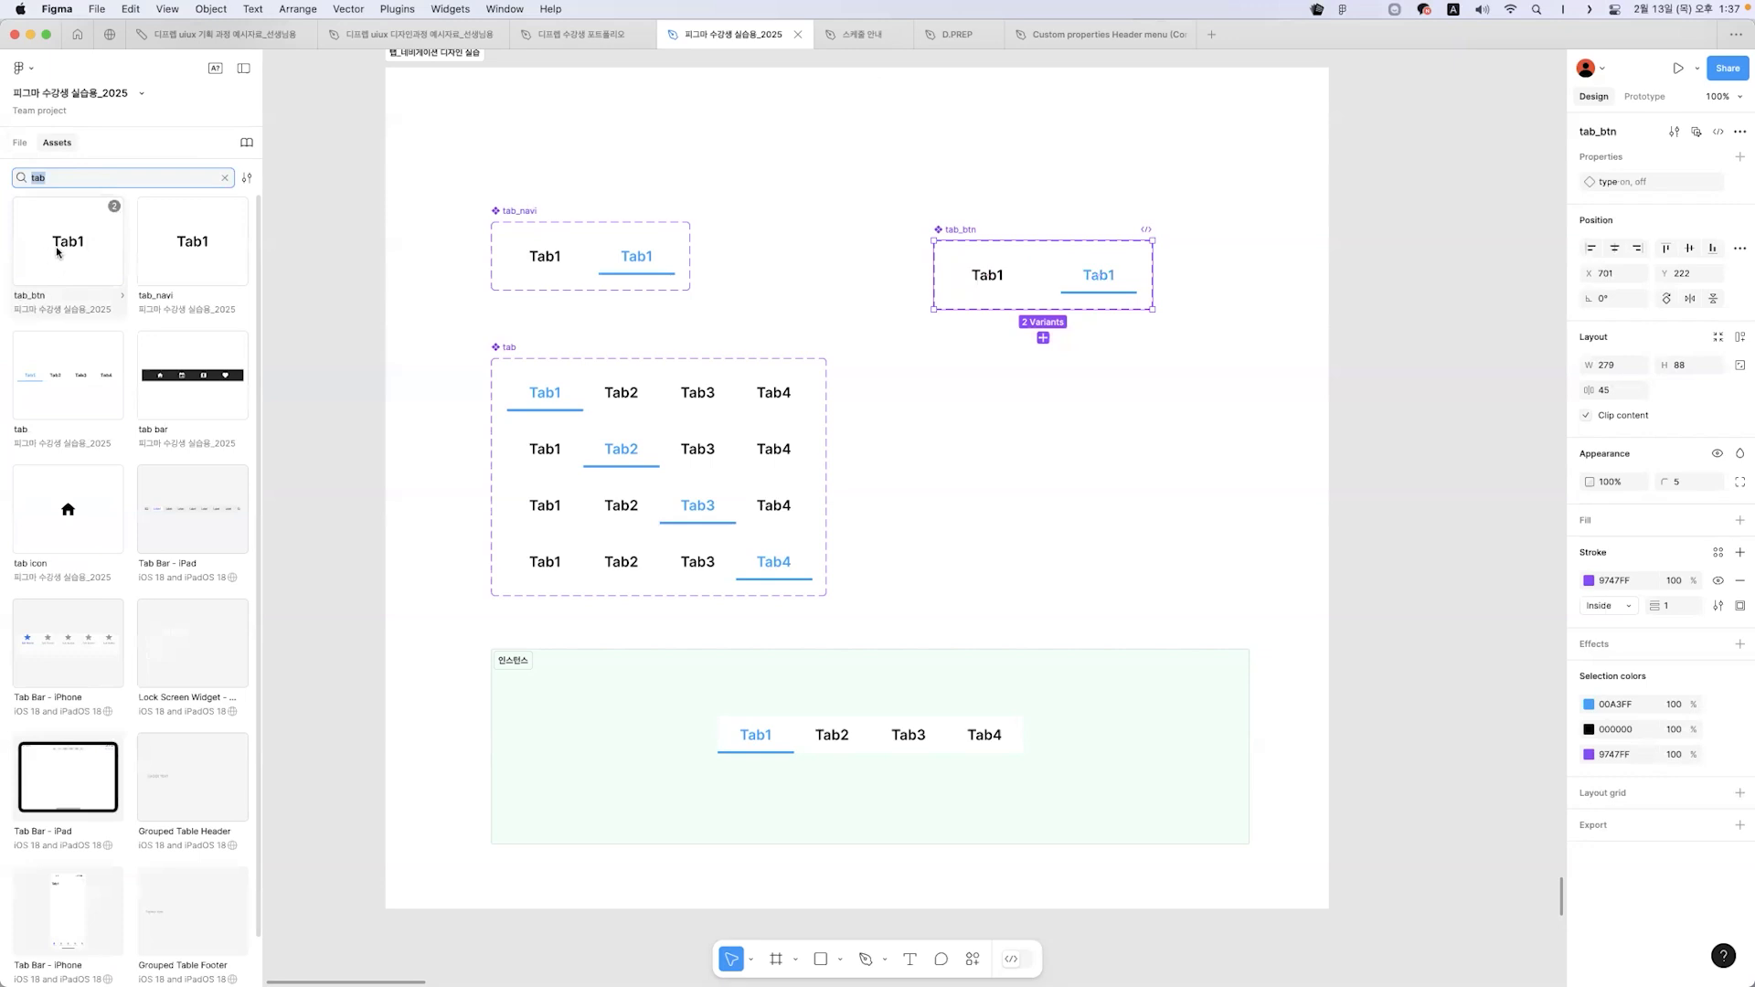
left_click_drag(50, 263, 992, 417)
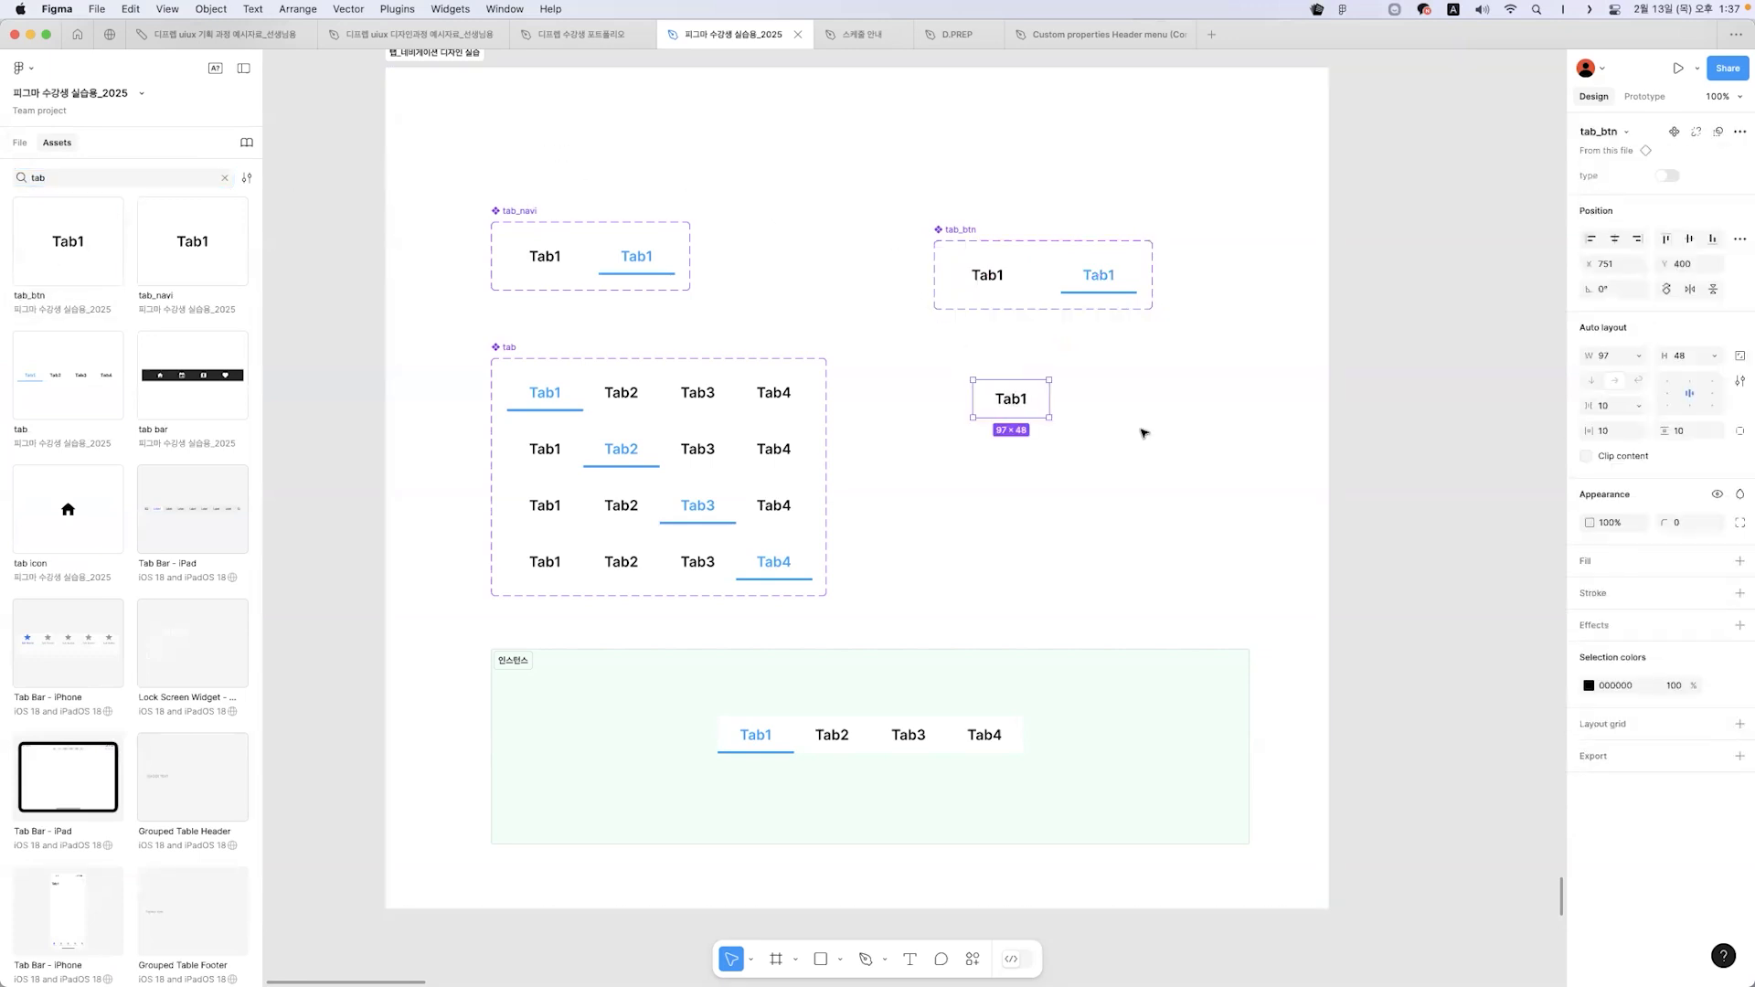
left_click(1143, 433)
left_click(1022, 405)
left_click(21, 143)
- Move the tab_btn component set to X 702, Y 198 and line up four 97.5-wide instances in a row at Y 372
left_click_drag(967, 230, 966, 213)
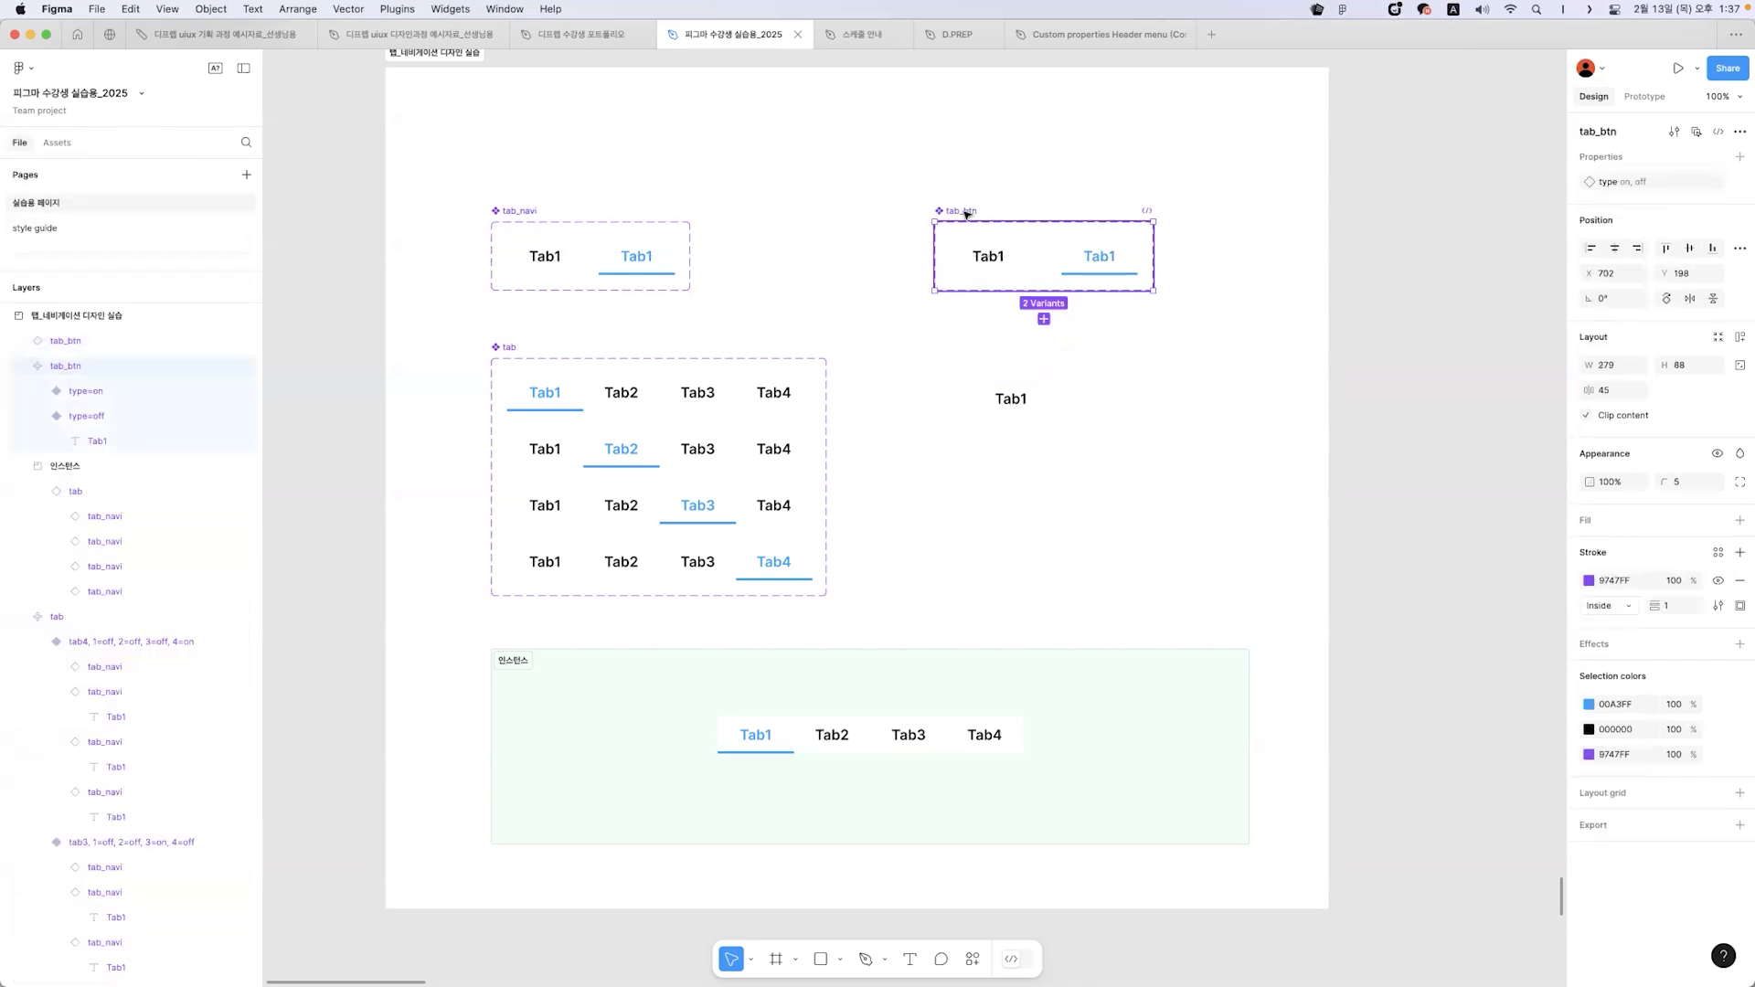
mouse_move(1011, 402)
left_mouse_down()
mouse_move(942, 381)
mouse_move(1020, 385)
left_mouse_up()
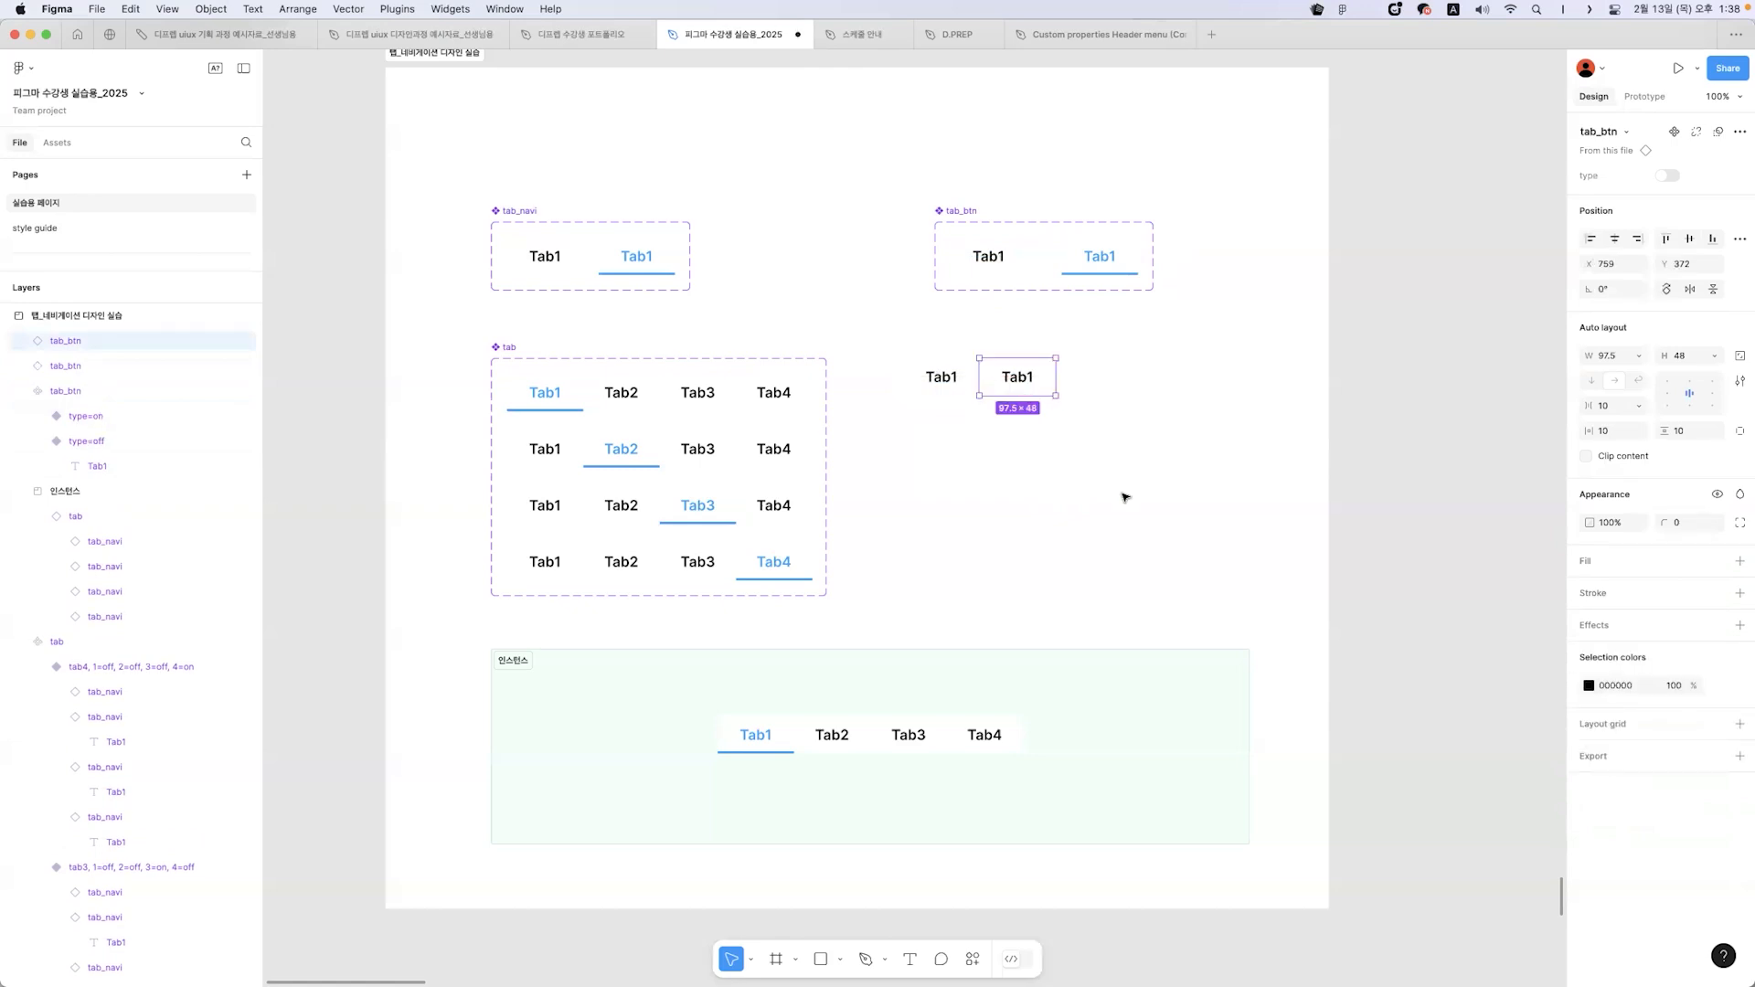
key("ctrl+d")
key("ctrl+d")
left_click(1244, 487)
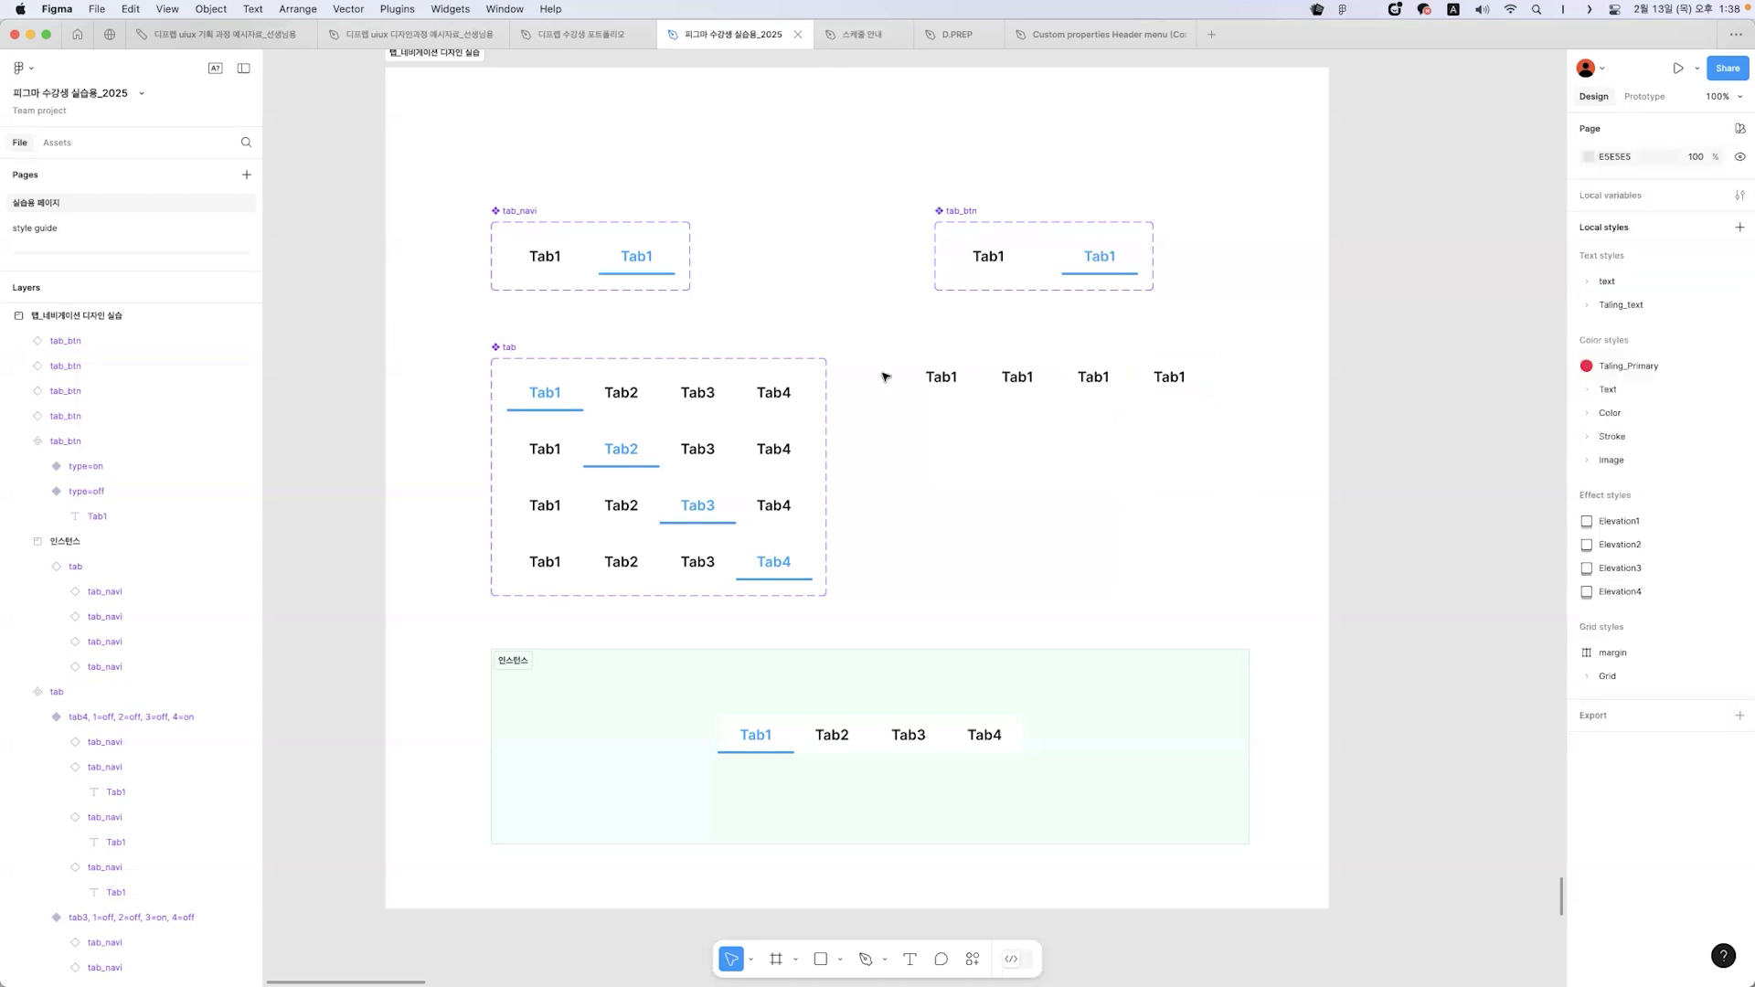
- Wrap the four tab_btn instances in one horizontal auto layout frame with a gap of 0
left_click_drag(919, 335, 921, 379)
left_click_drag(1020, 334, 1023, 384)
left_click_drag(1113, 326, 1120, 419)
left_click_drag(1189, 331, 918, 345)
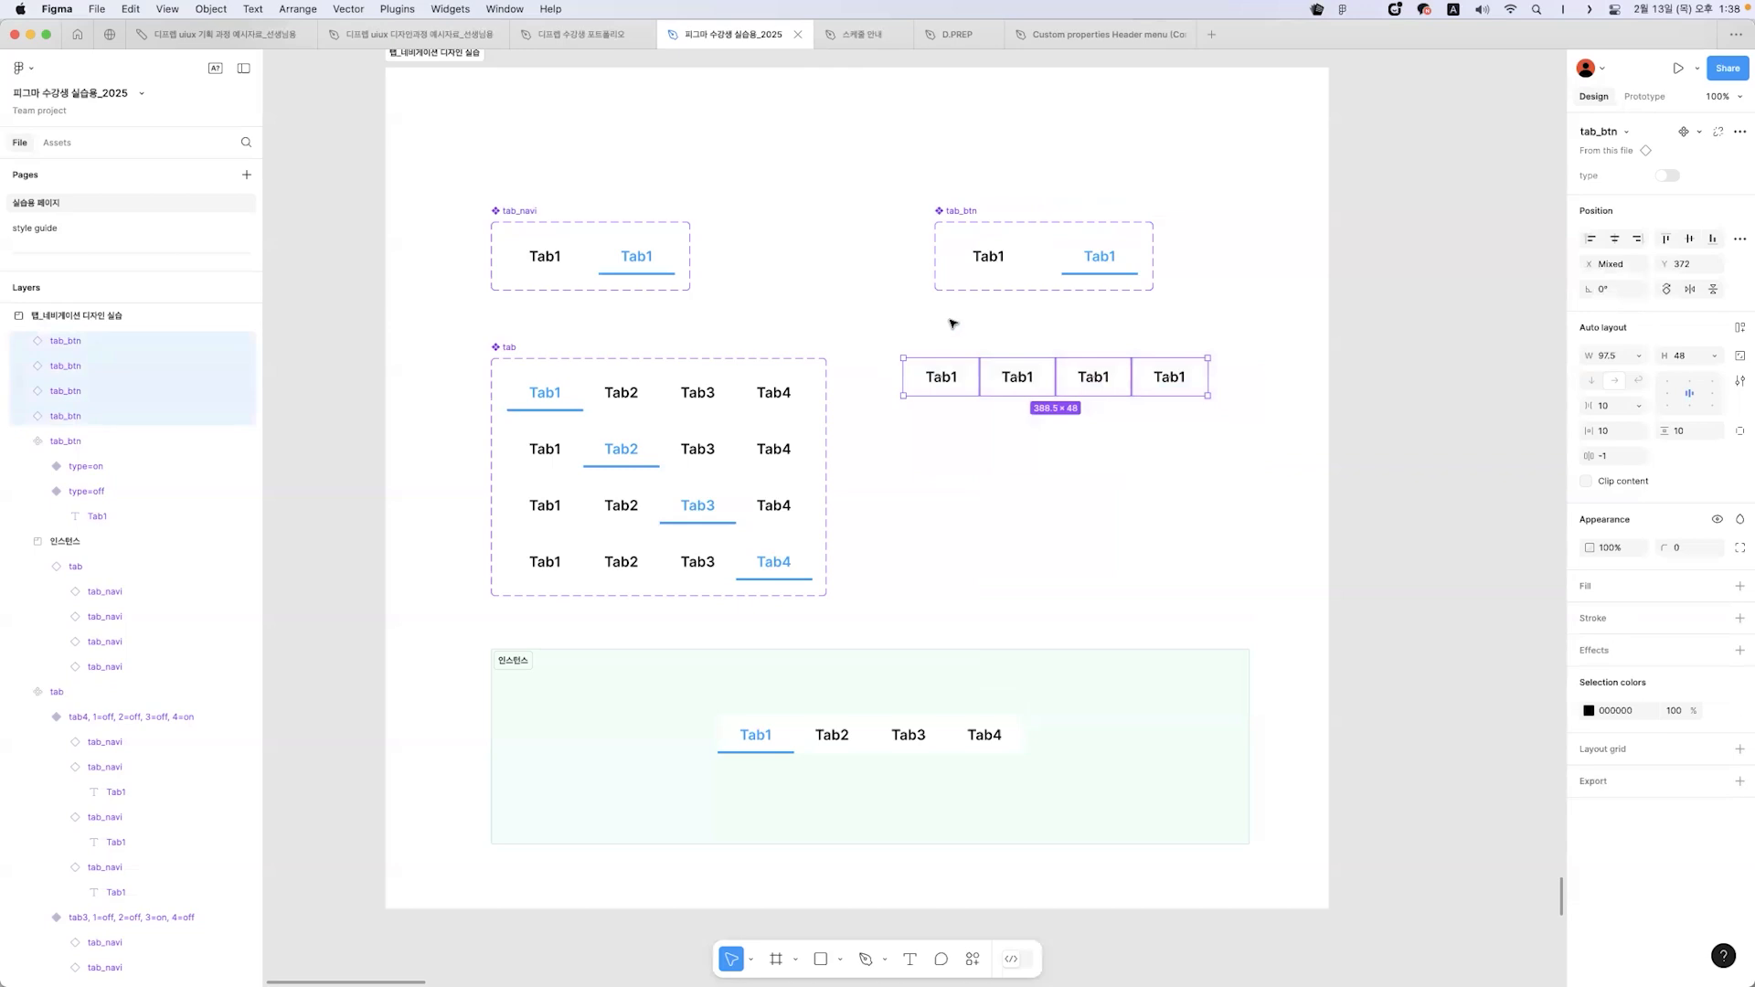
right_click(1091, 353)
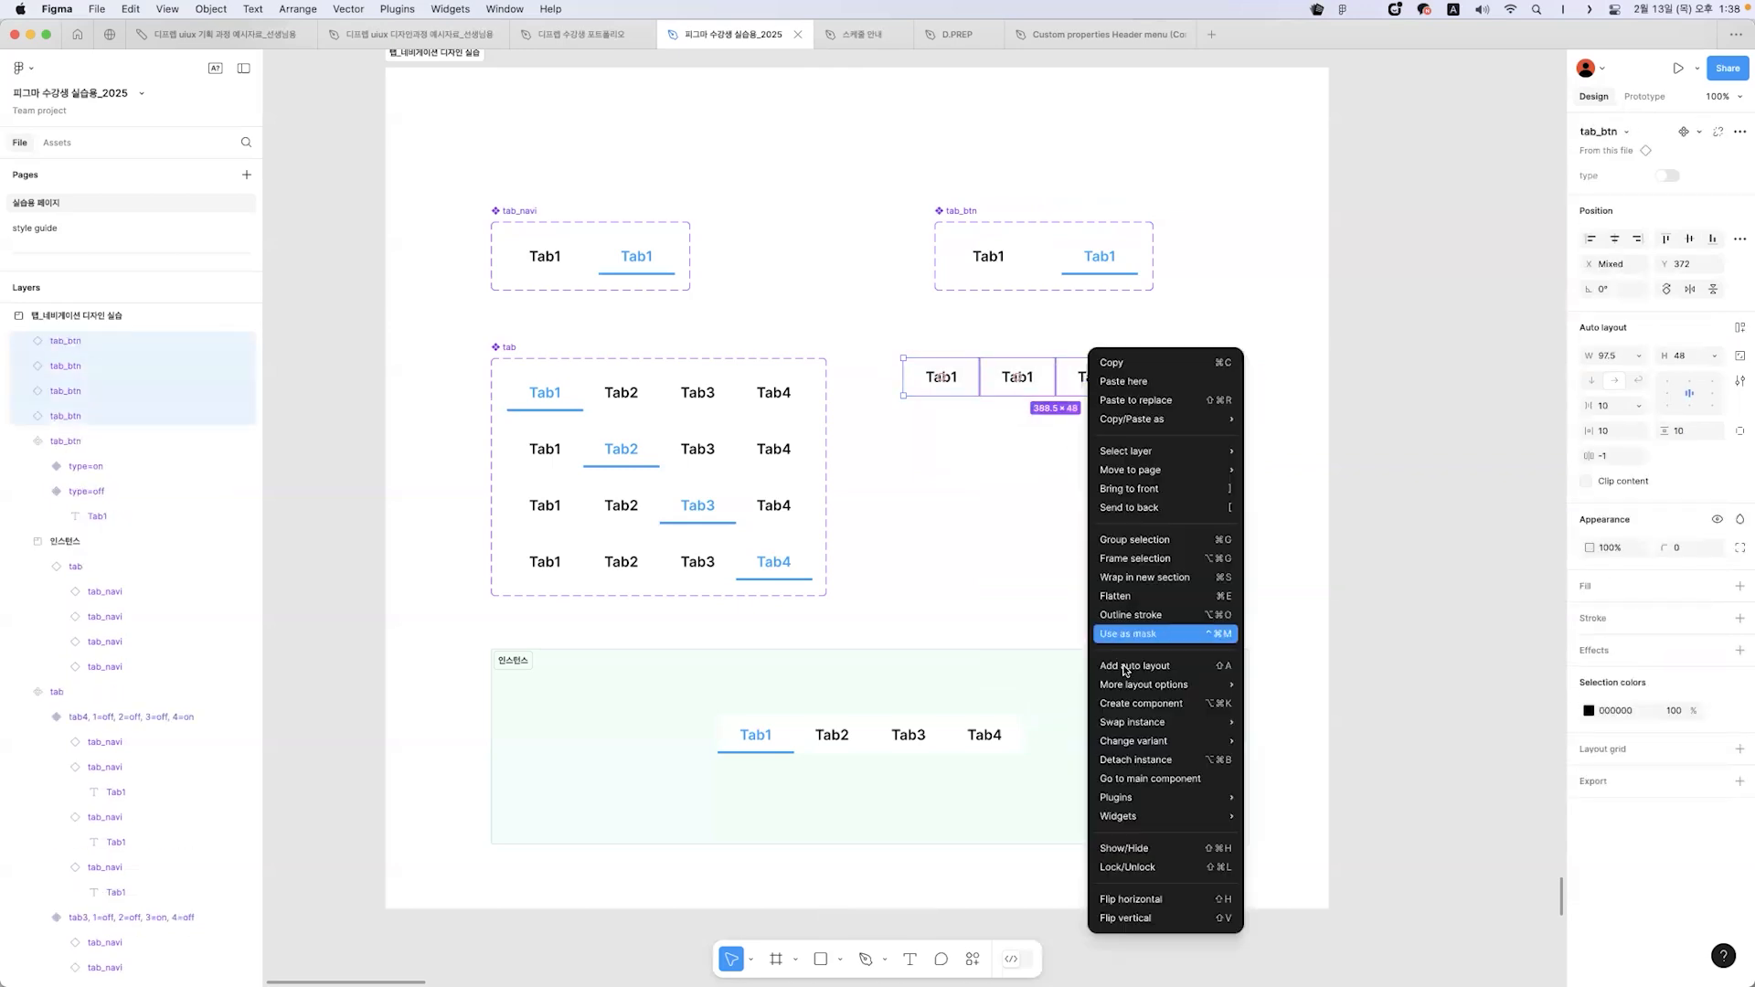
left_click(1169, 668)
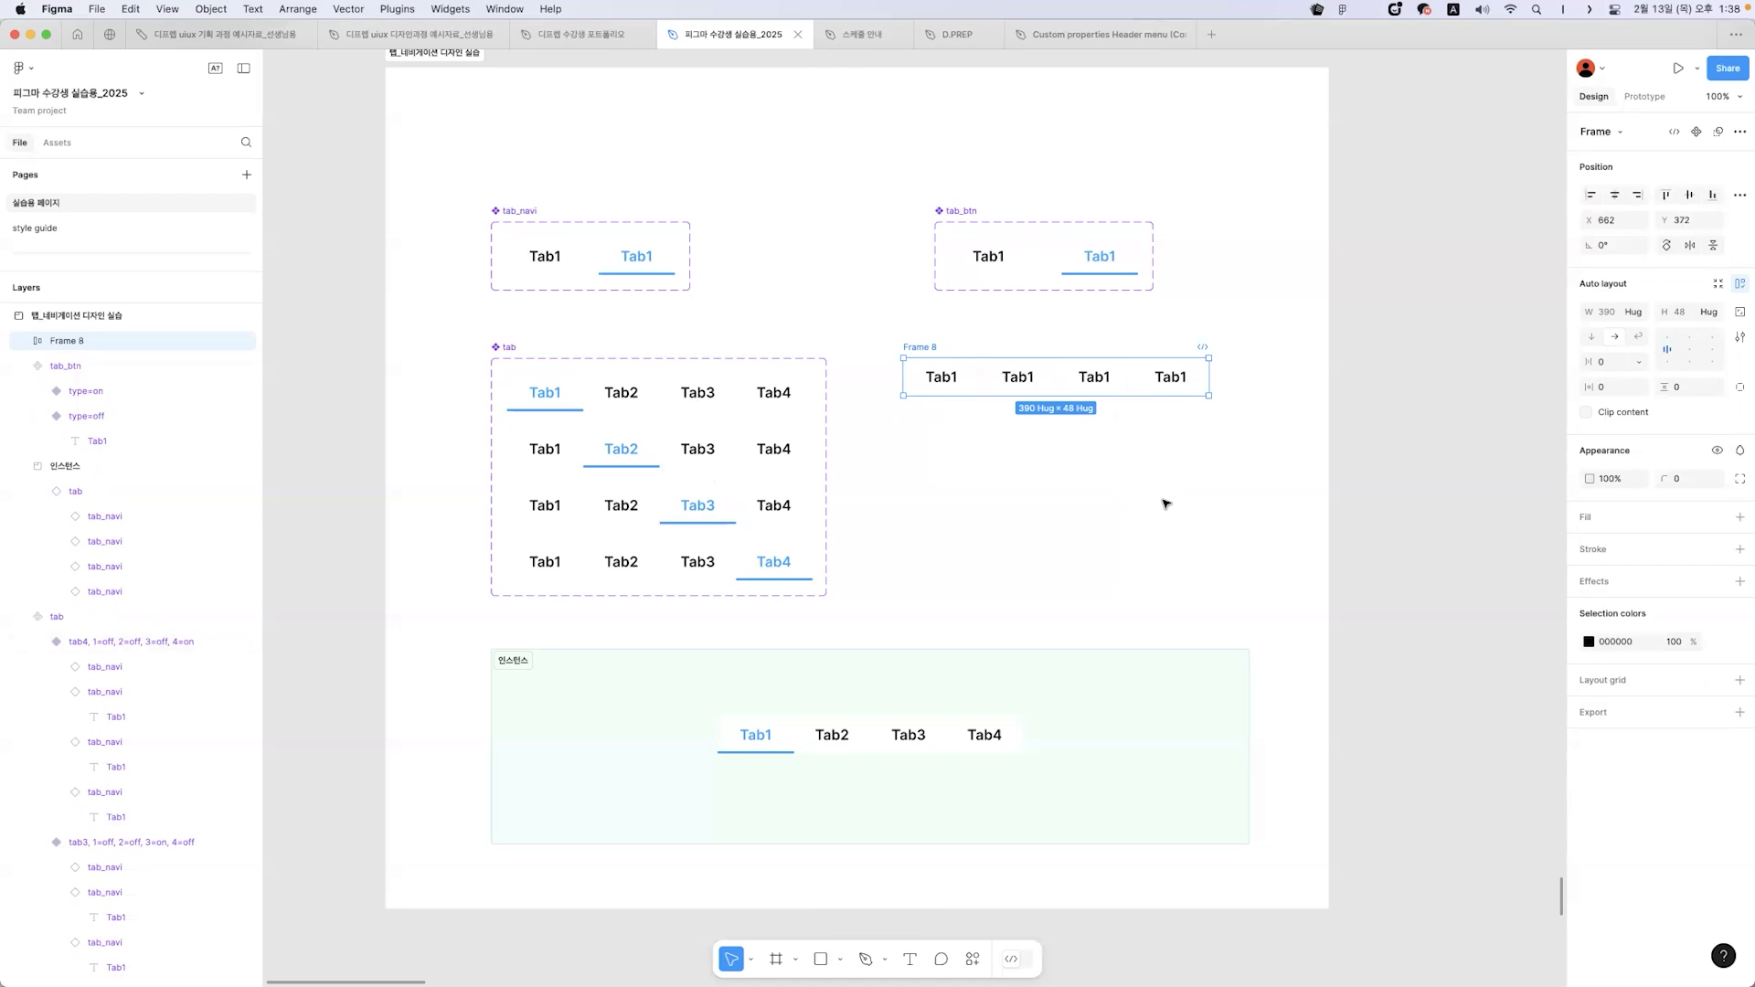
- Rename the auto layout frame holding the four tab instances to tab_navi
double_click(912, 348)
type("tab_navi")
key("Return")
left_click(988, 402)
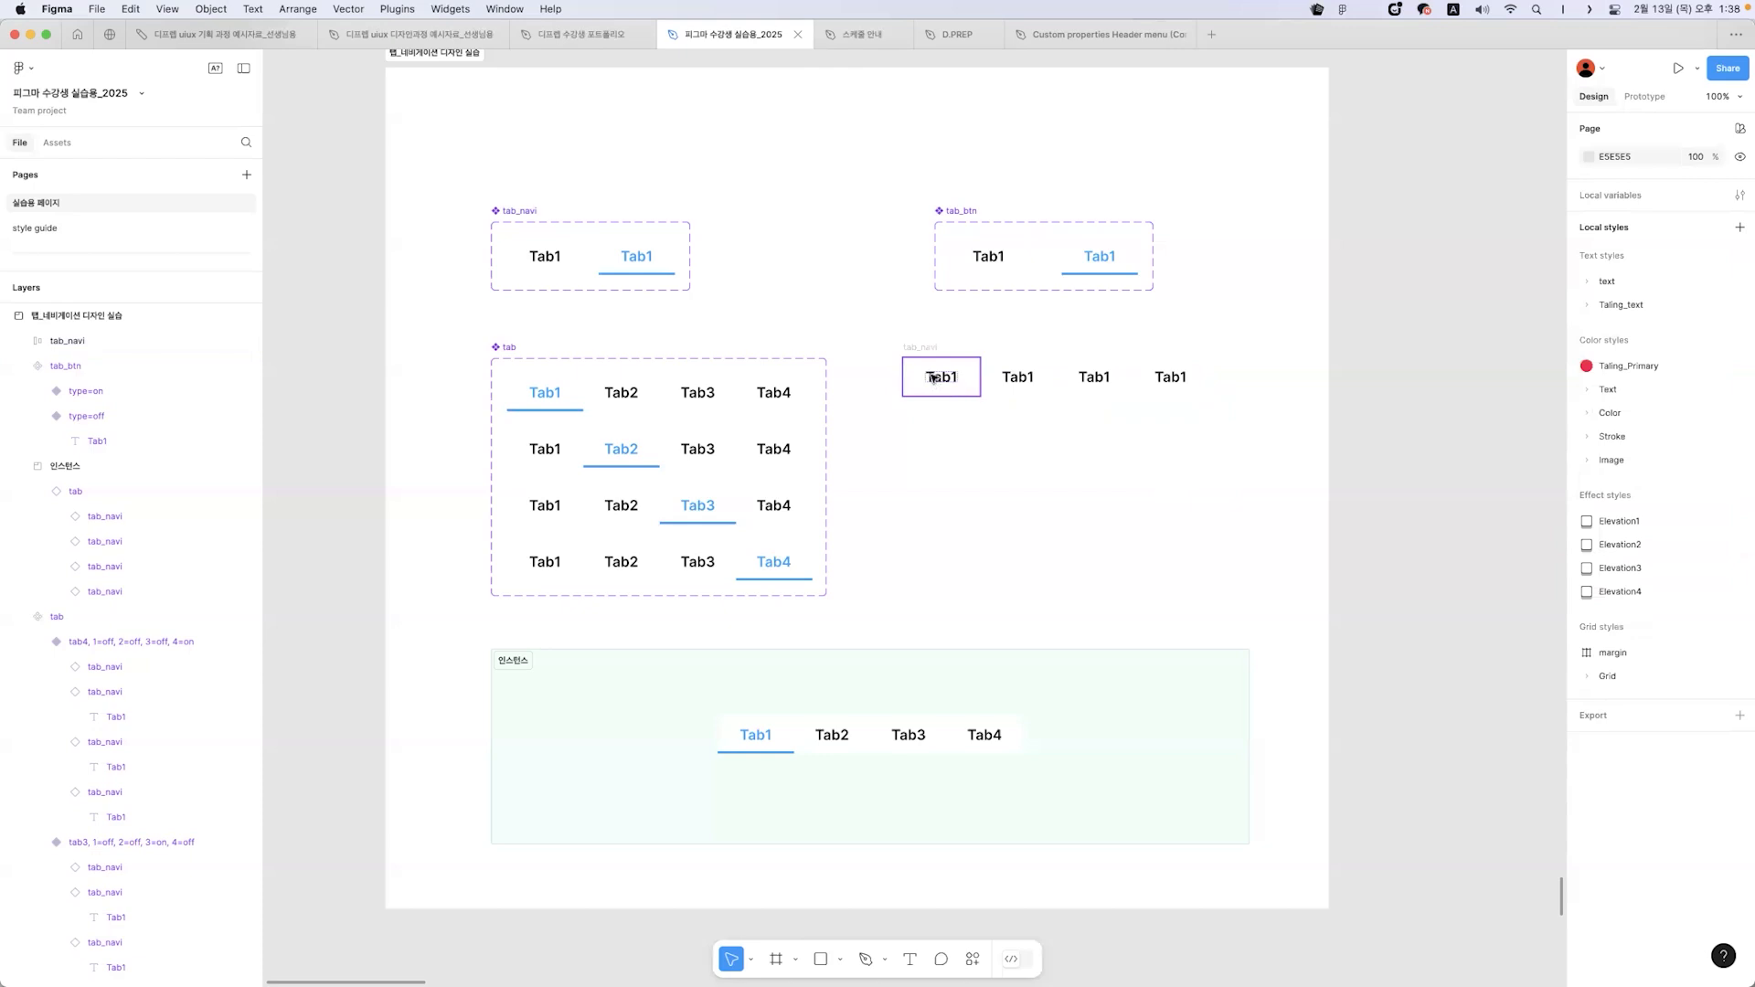
- Change the labels of the second and third tabs in the new tab_navi row to Tab2 and Tab3
double_click(1030, 380)
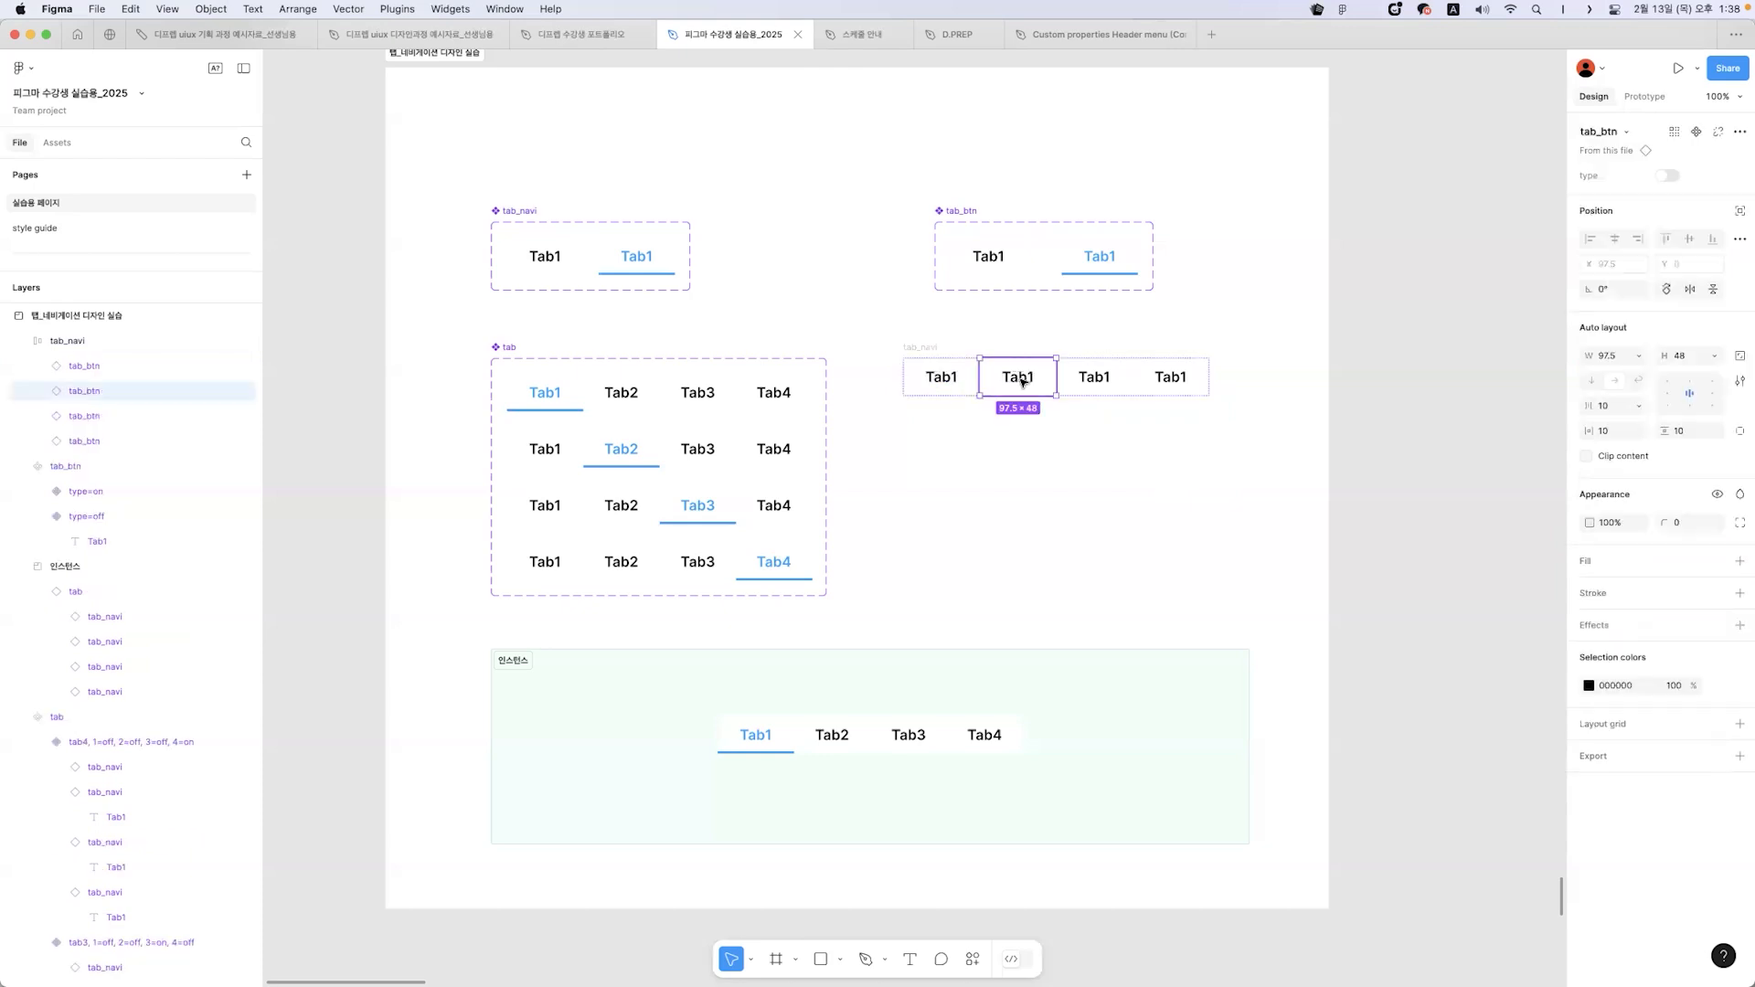
double_click(1031, 380)
type("Tab2")
left_click(1118, 384)
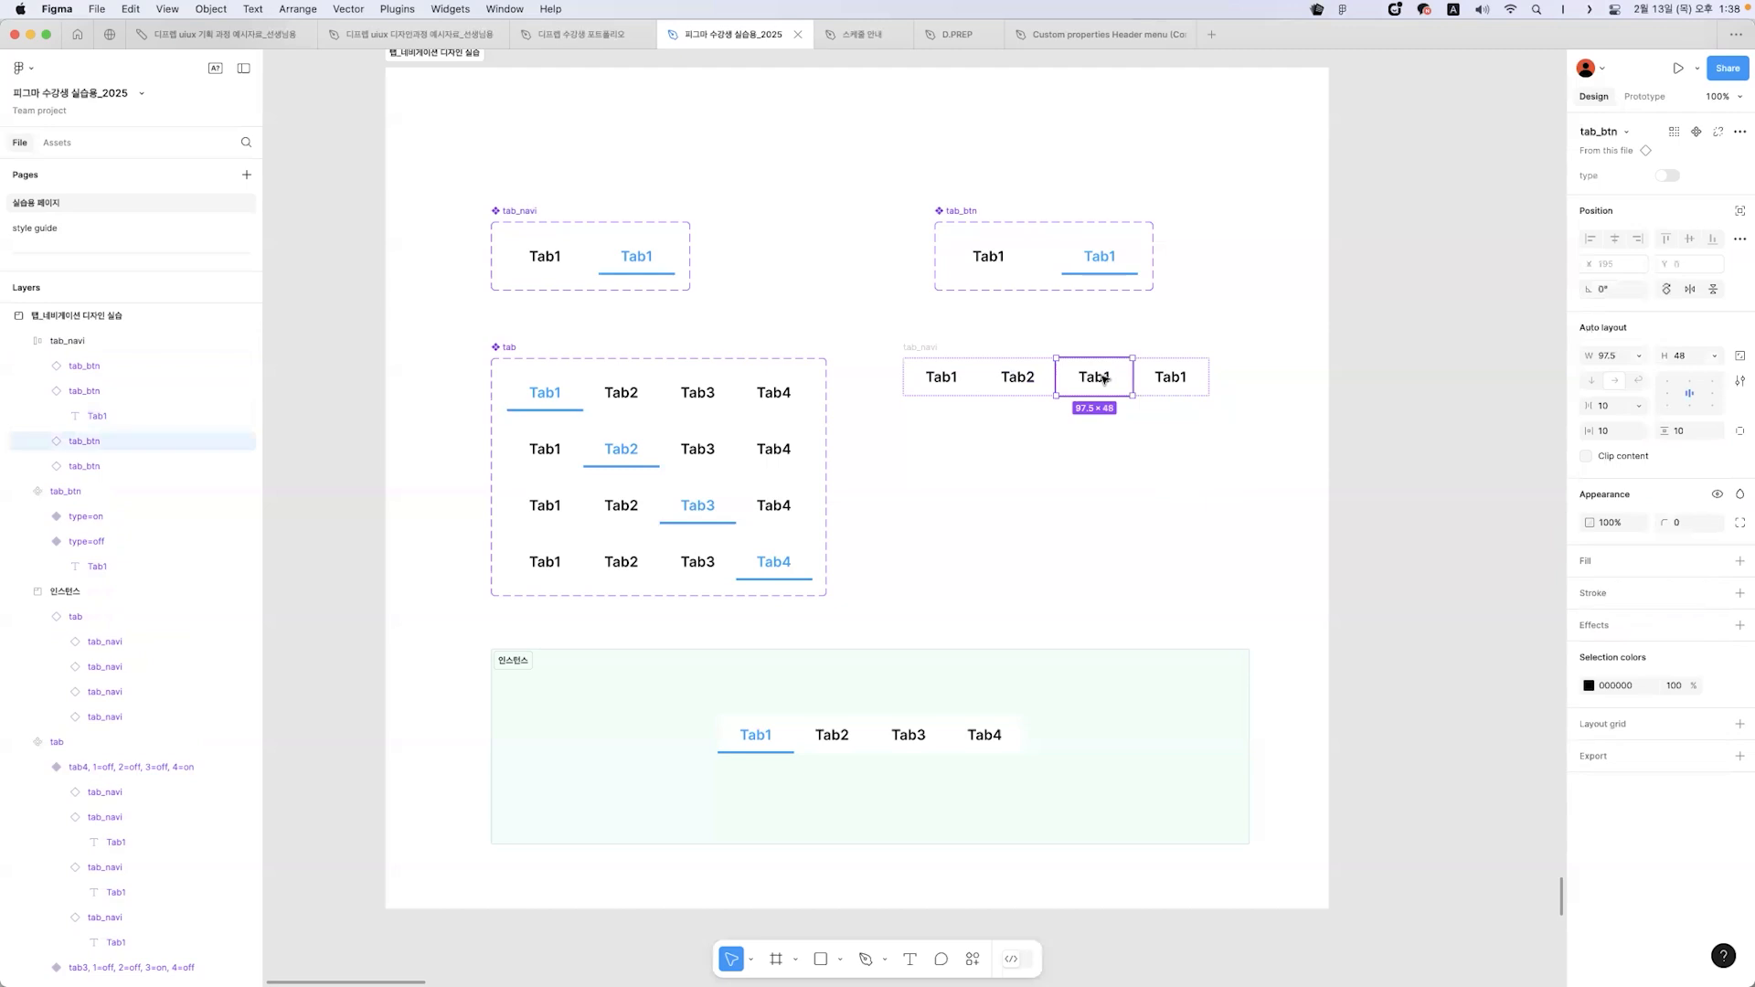
double_click(1103, 379)
double_click(1104, 378)
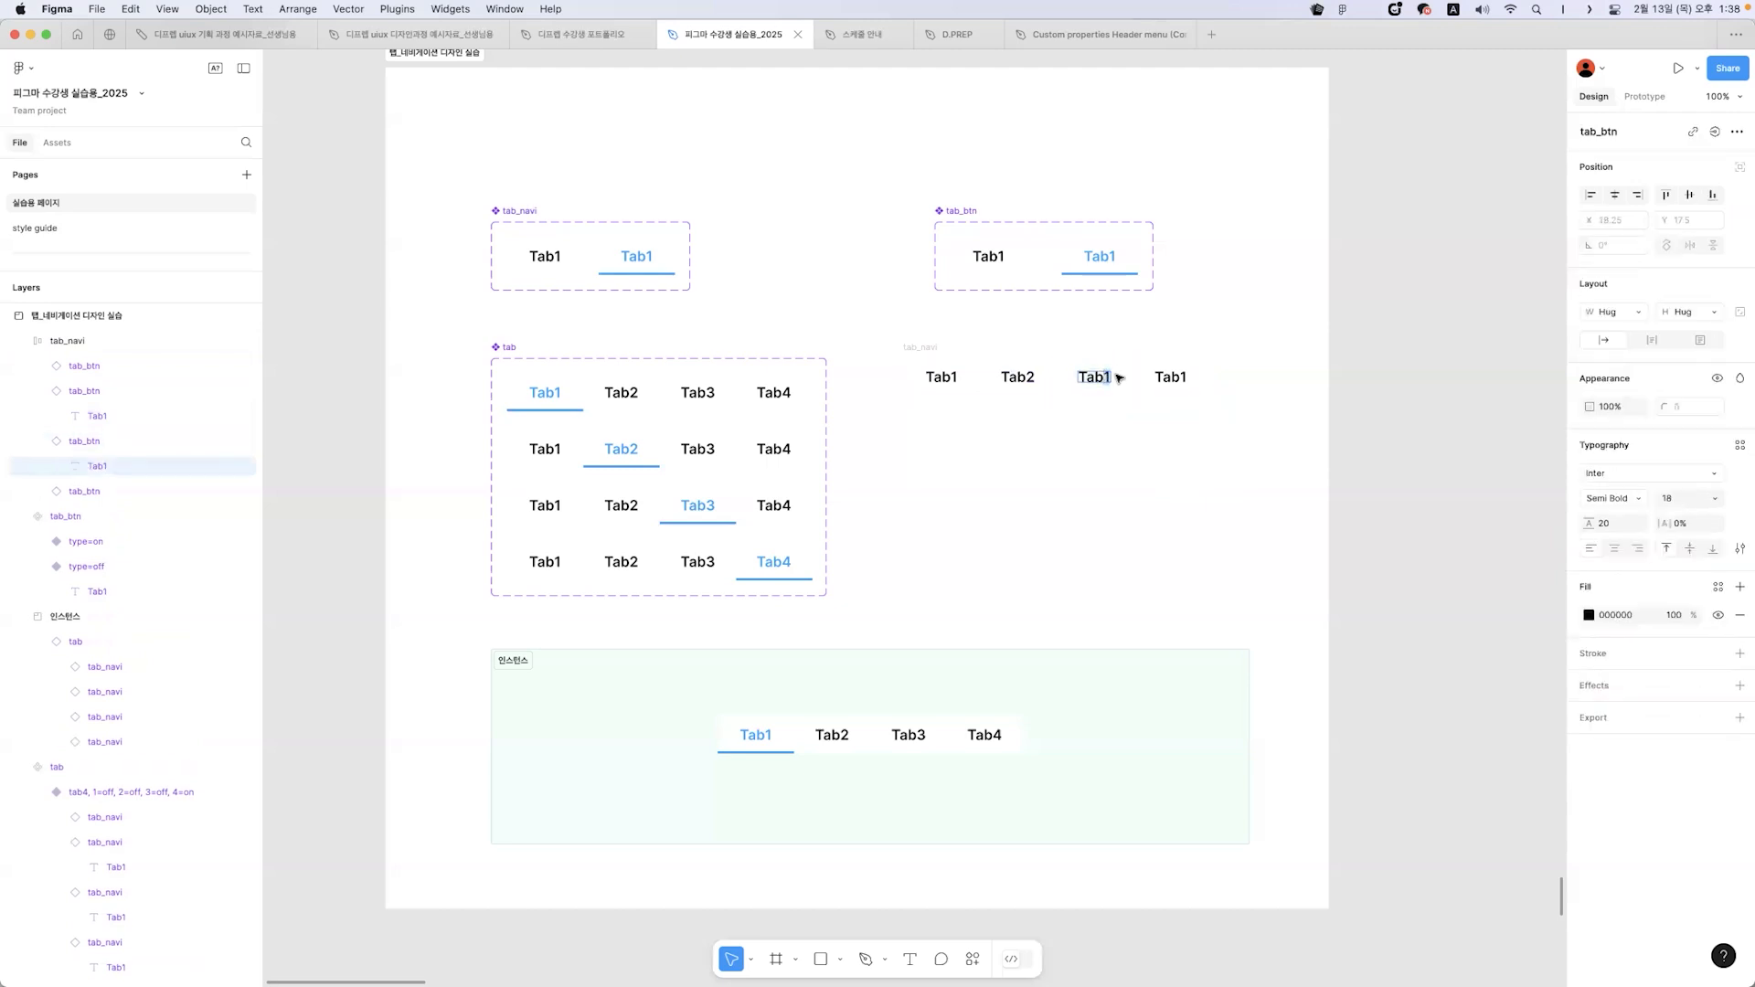
type("Tab4")
key("BackSpace")
type("3")
- Change the label of the last tab in the new tab_navi row to Tab4
double_click(1179, 377)
double_click(1182, 376)
left_click(1180, 373)
type("Tab4")
key("Escape")
- Duplicate the new tab_navi row three times below itself at even vertical offsets of 84, making four stacked rows
left_click(915, 348)
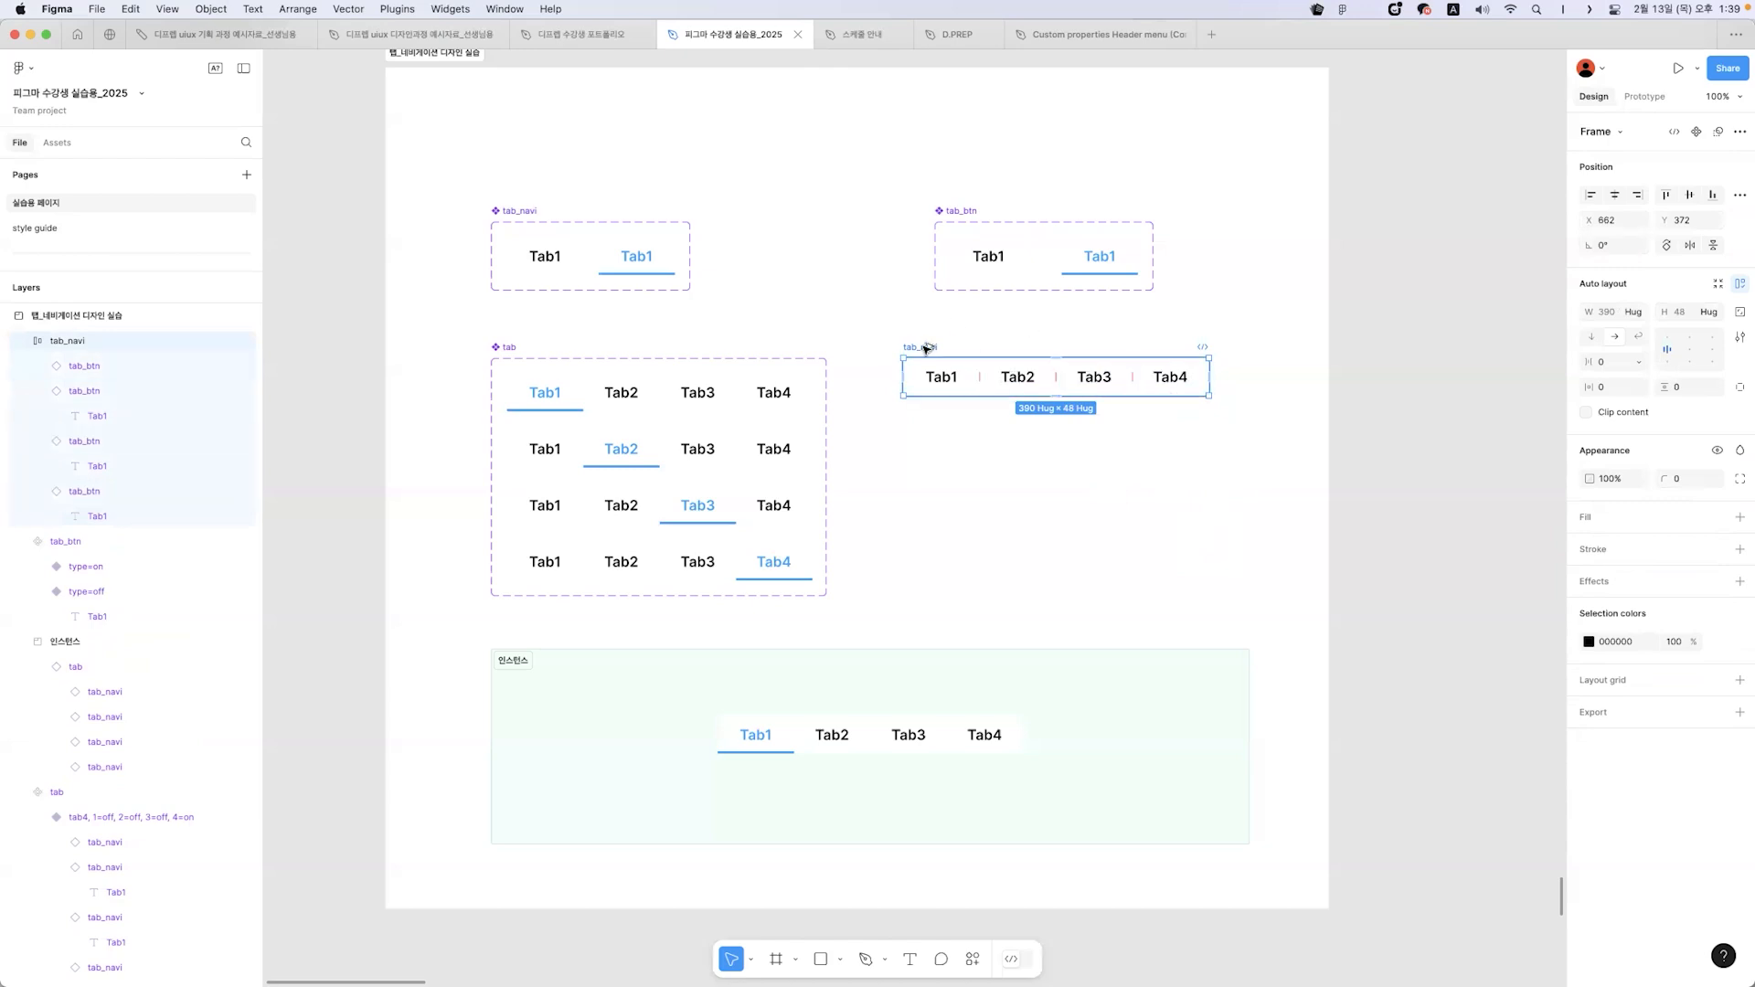
left_click_drag(922, 359, 919, 418)
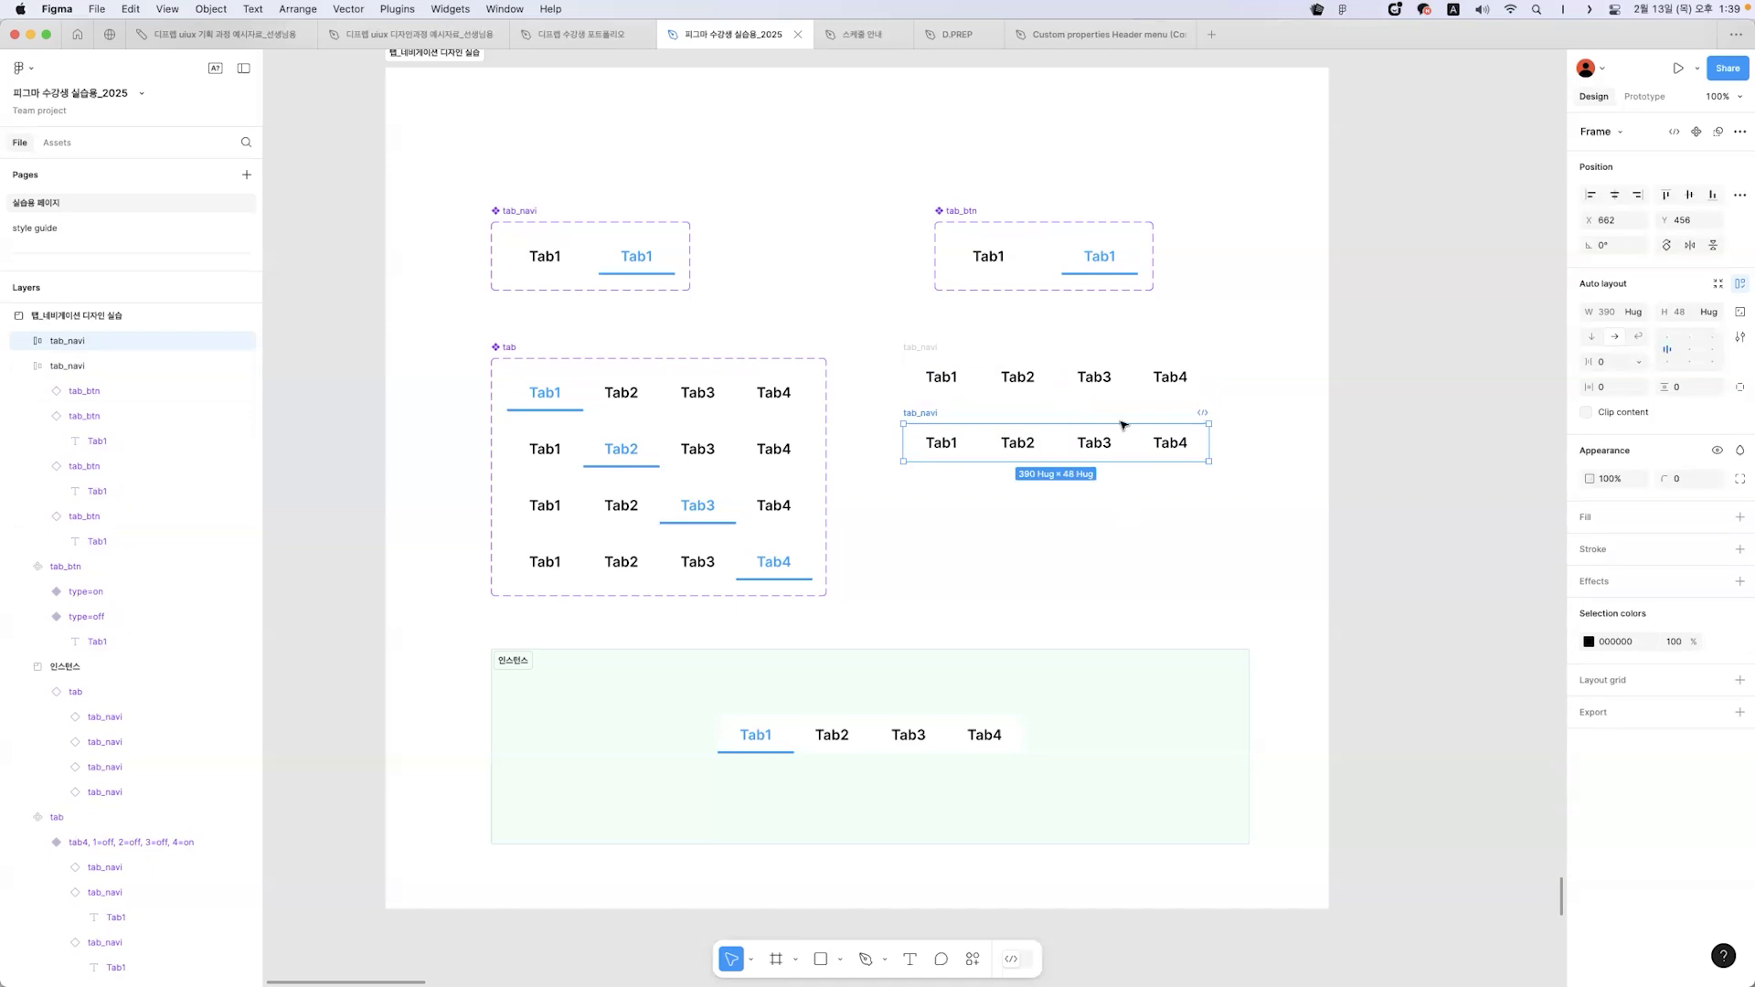
key("super+d")
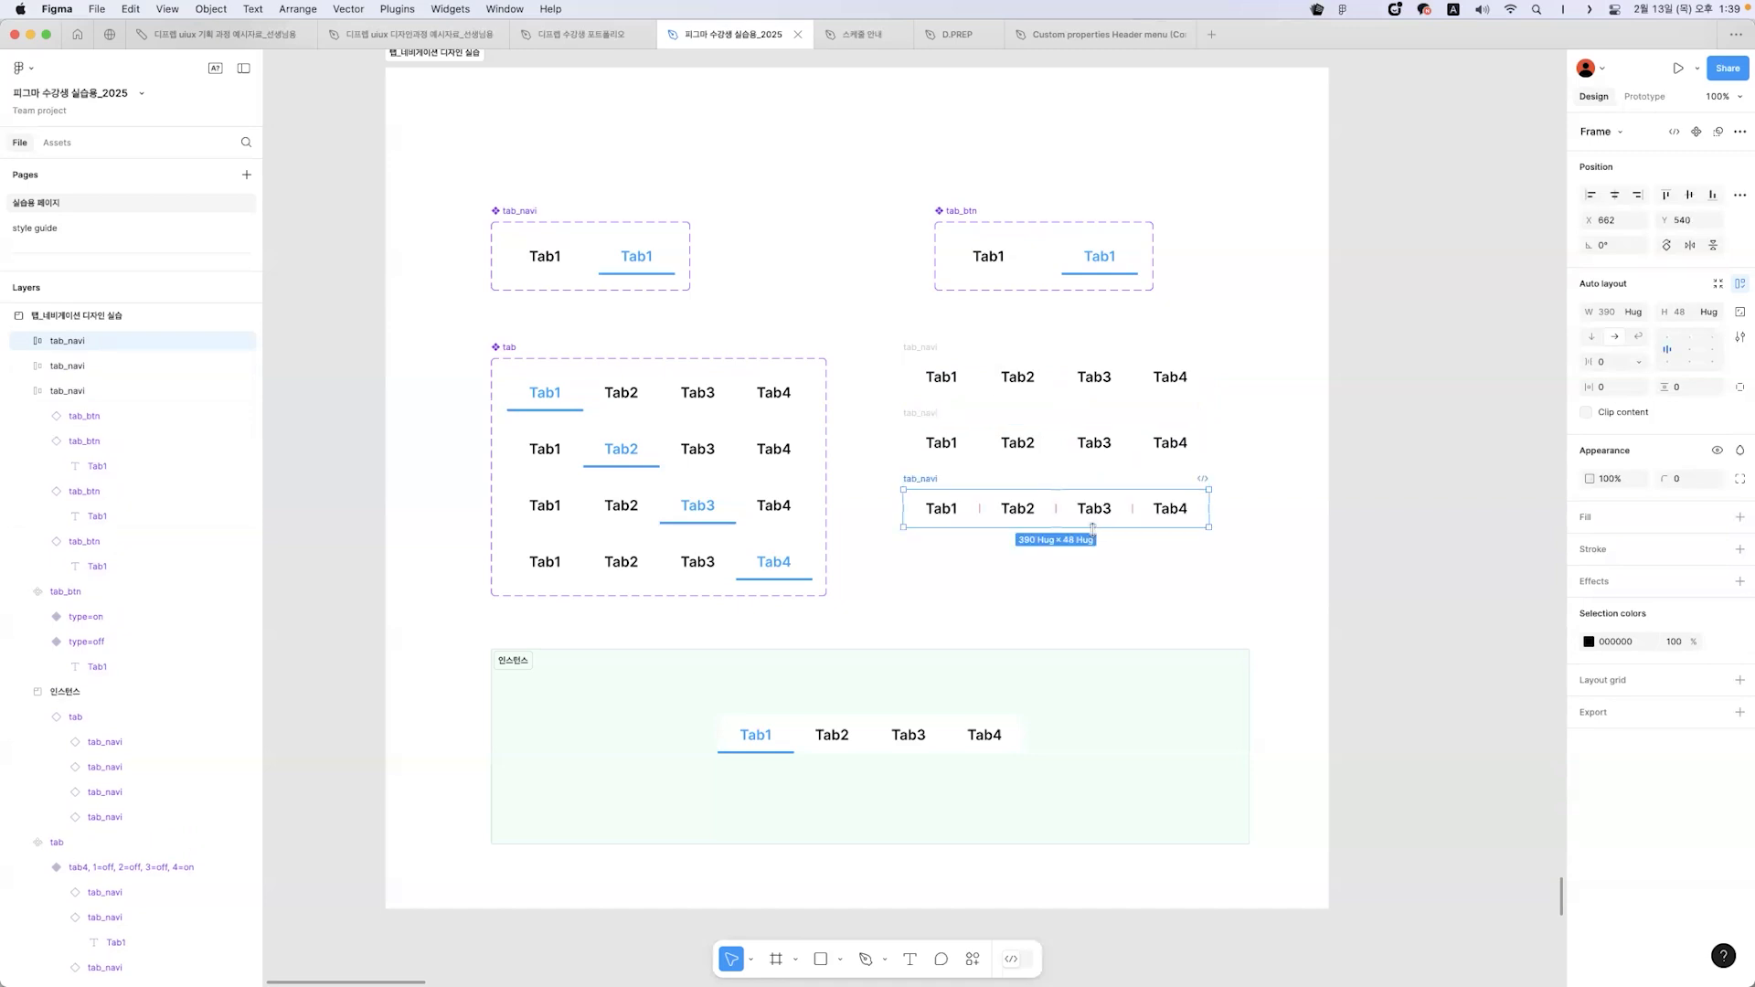
key("super+d")
left_click(1283, 522)
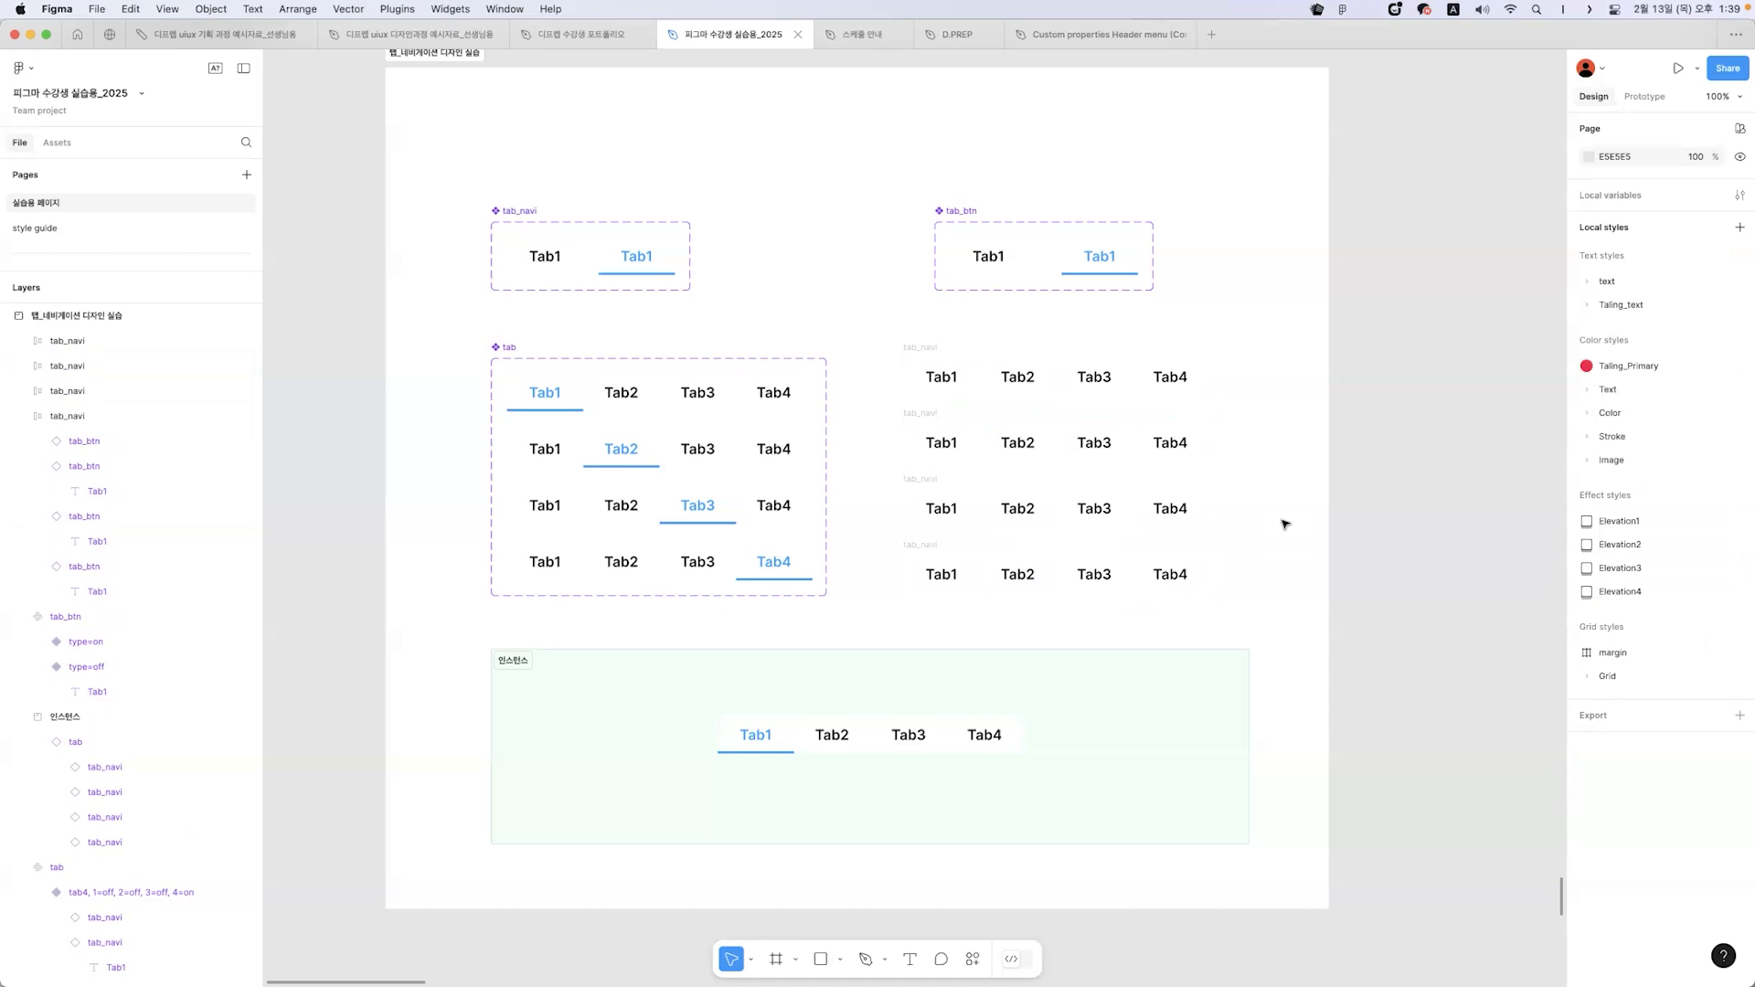
left_click(916, 347)
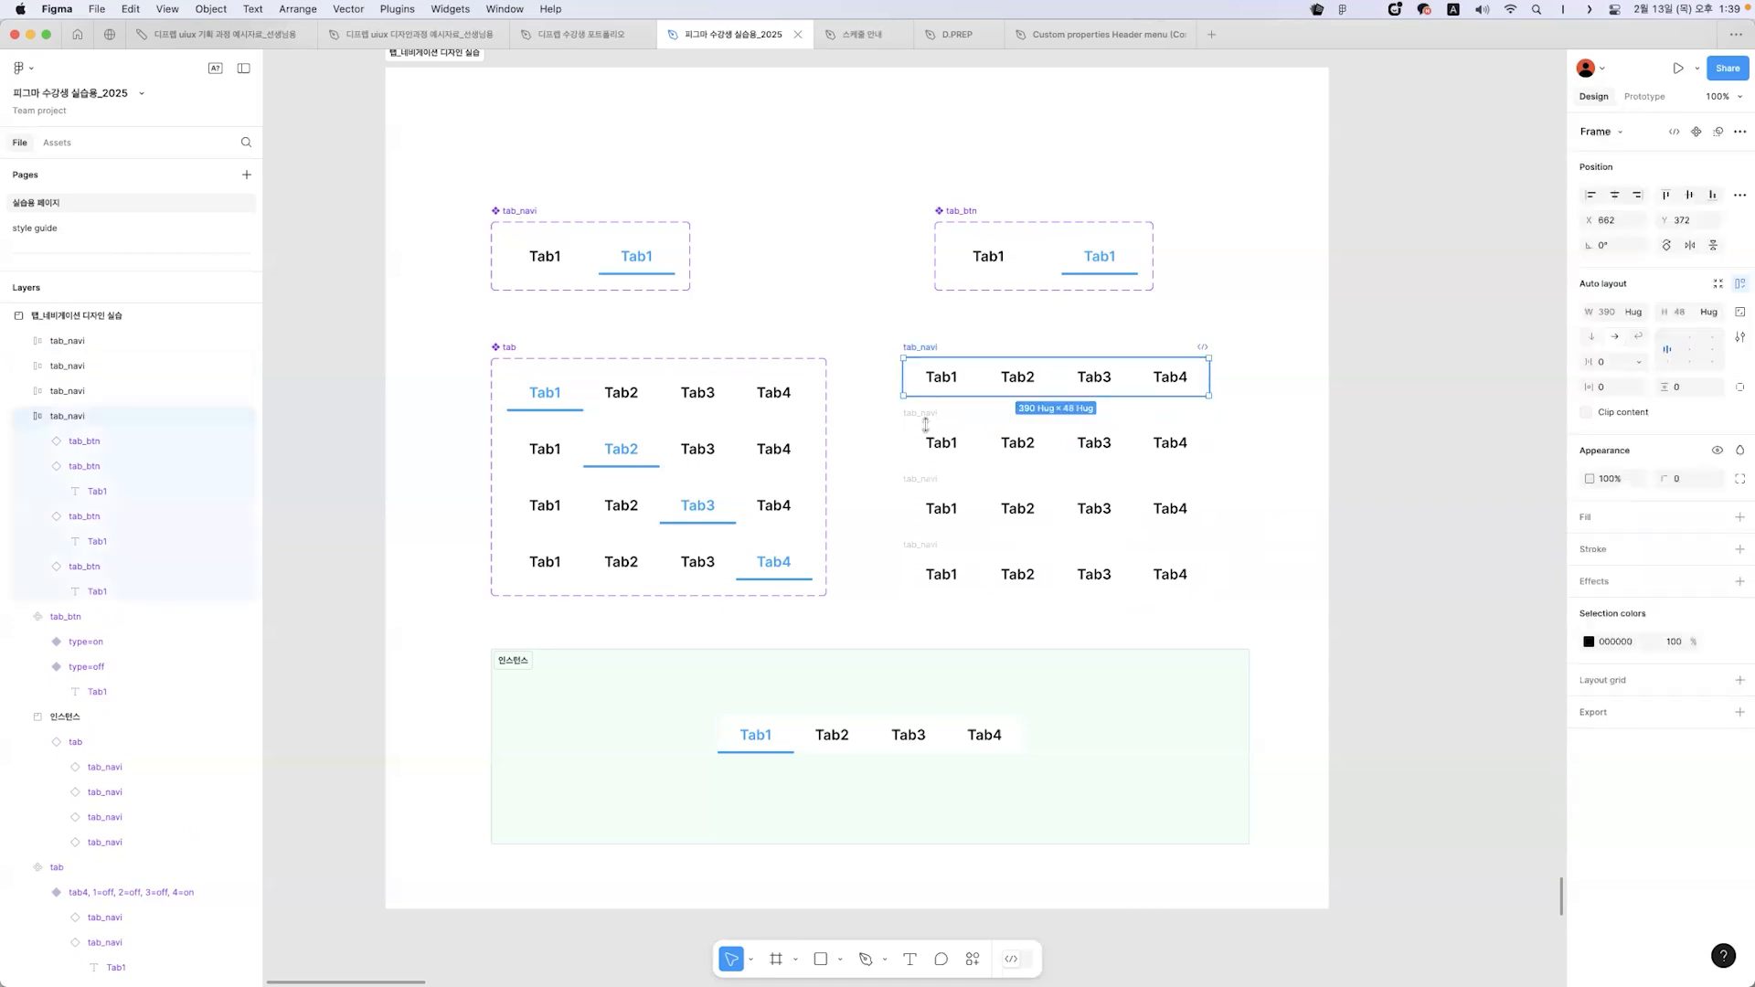
key("Down")
key("Down")
key("Down")
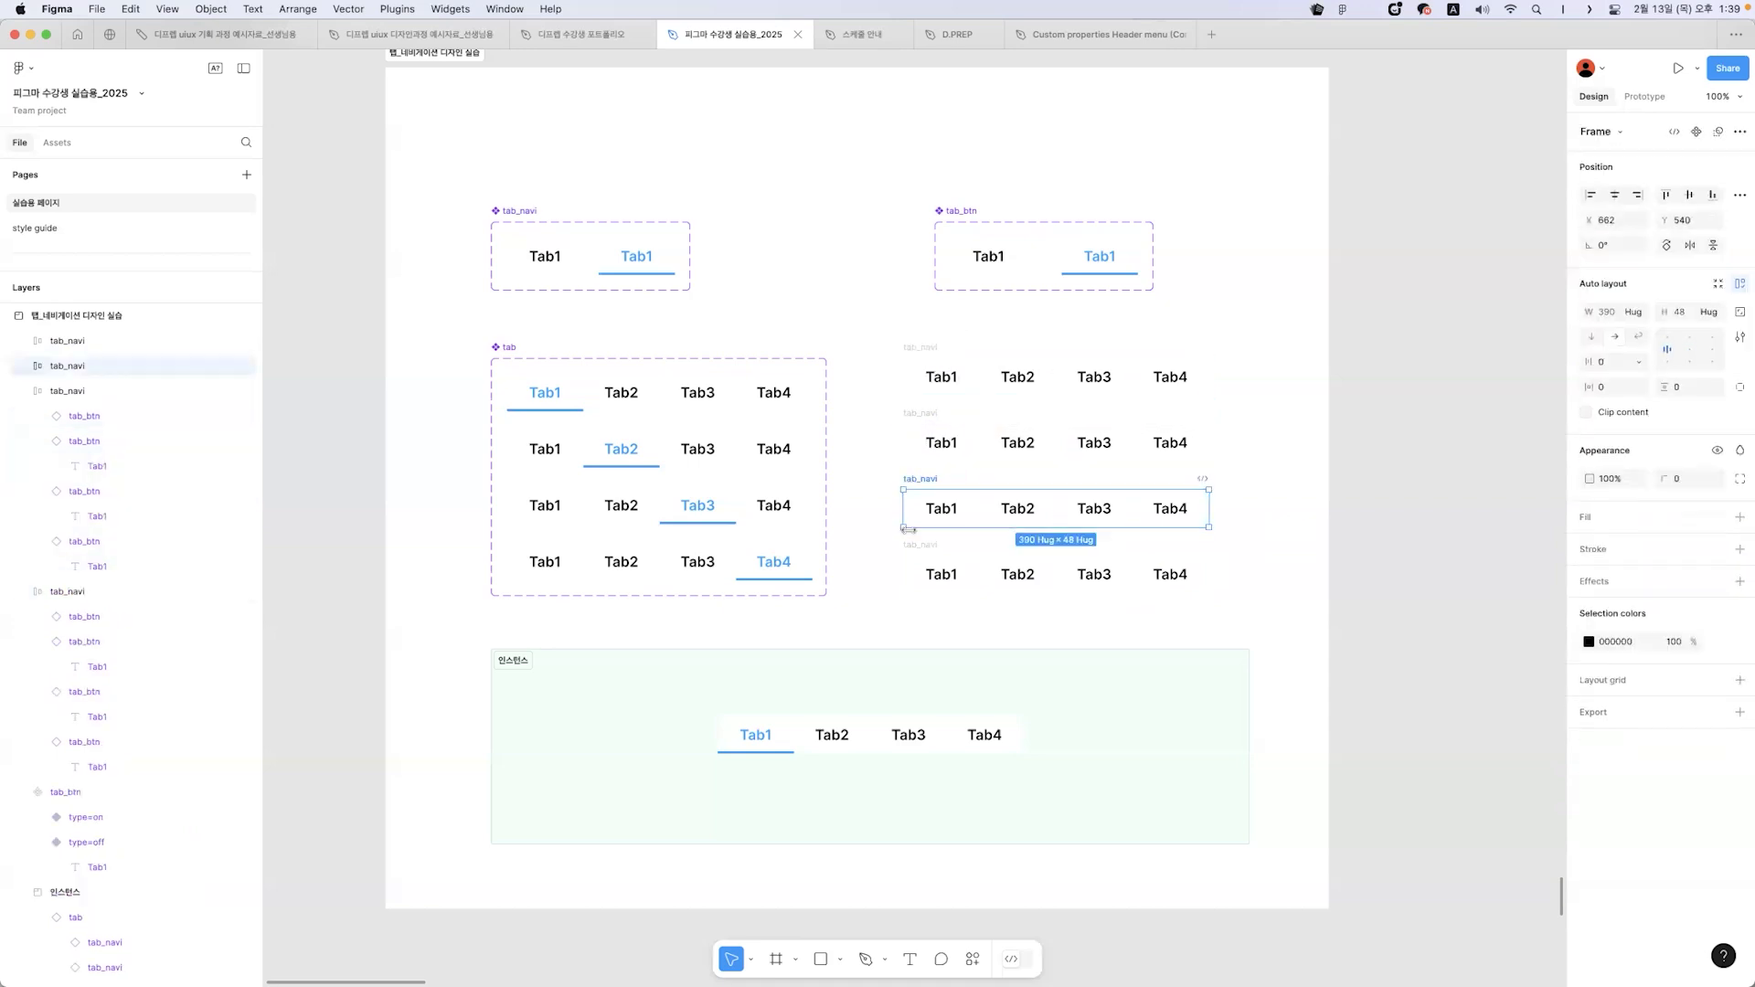
key("Up")
key("Up")
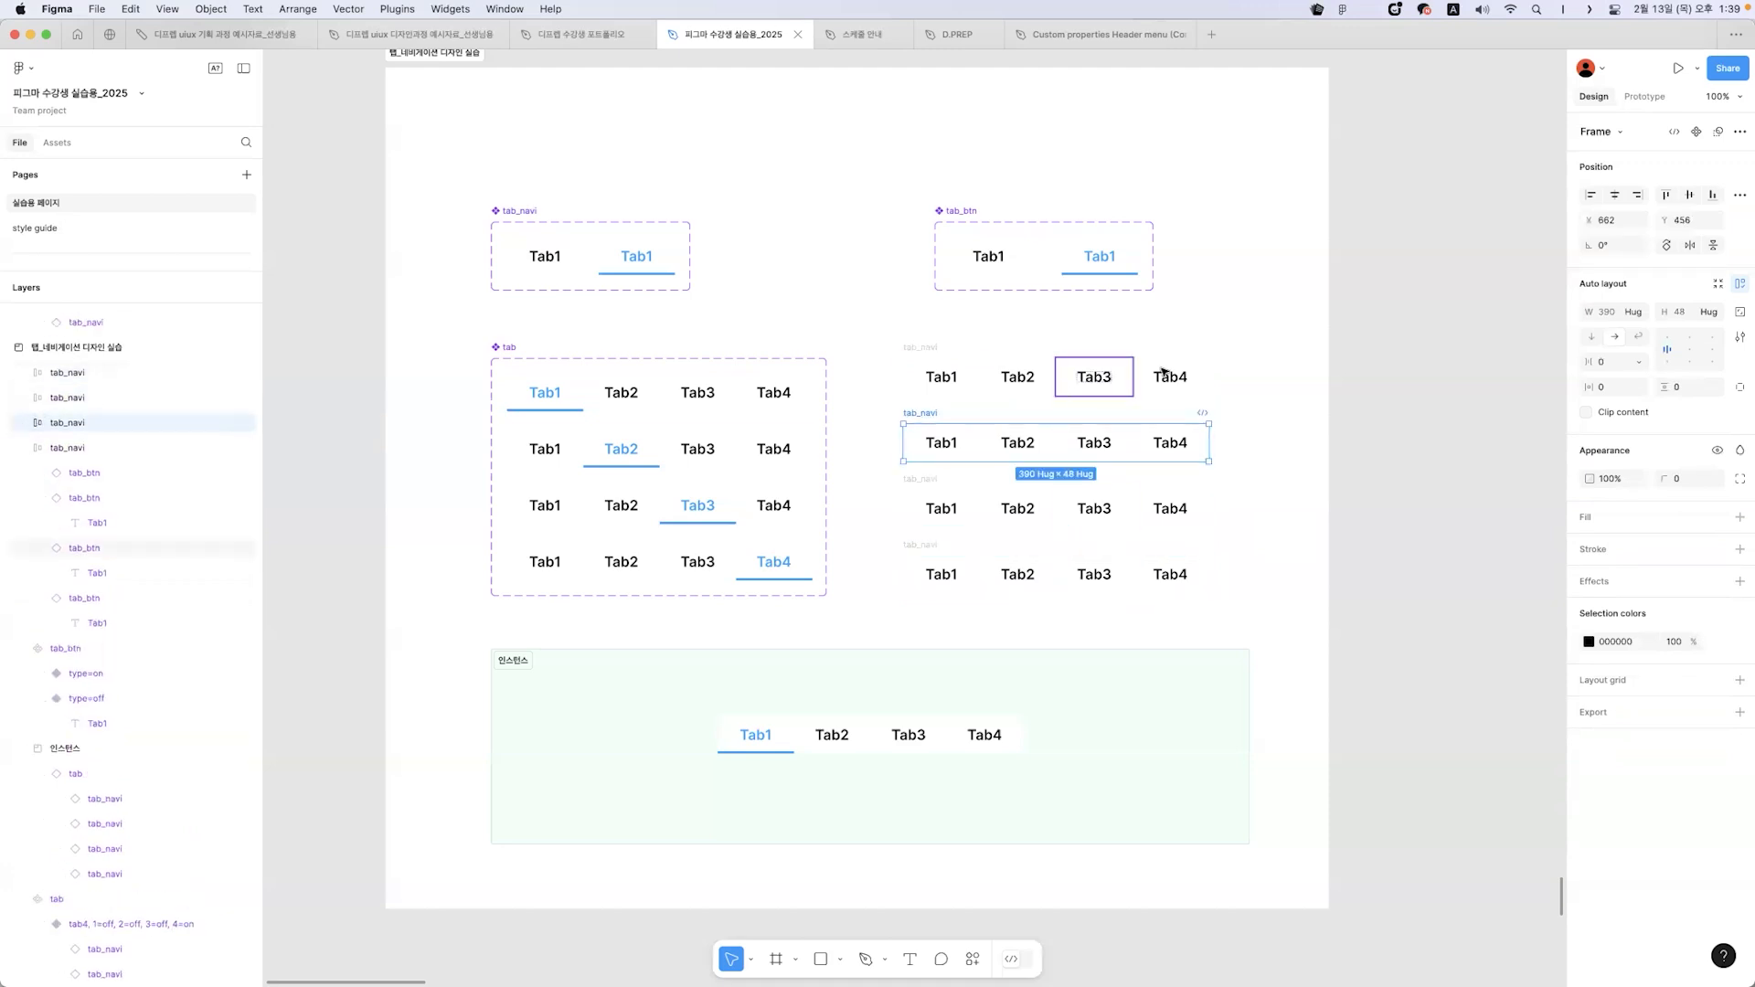
left_click(1348, 384)
- Switch the type property on for Tab1 in the first of the four tab_navi rows
left_click(958, 382)
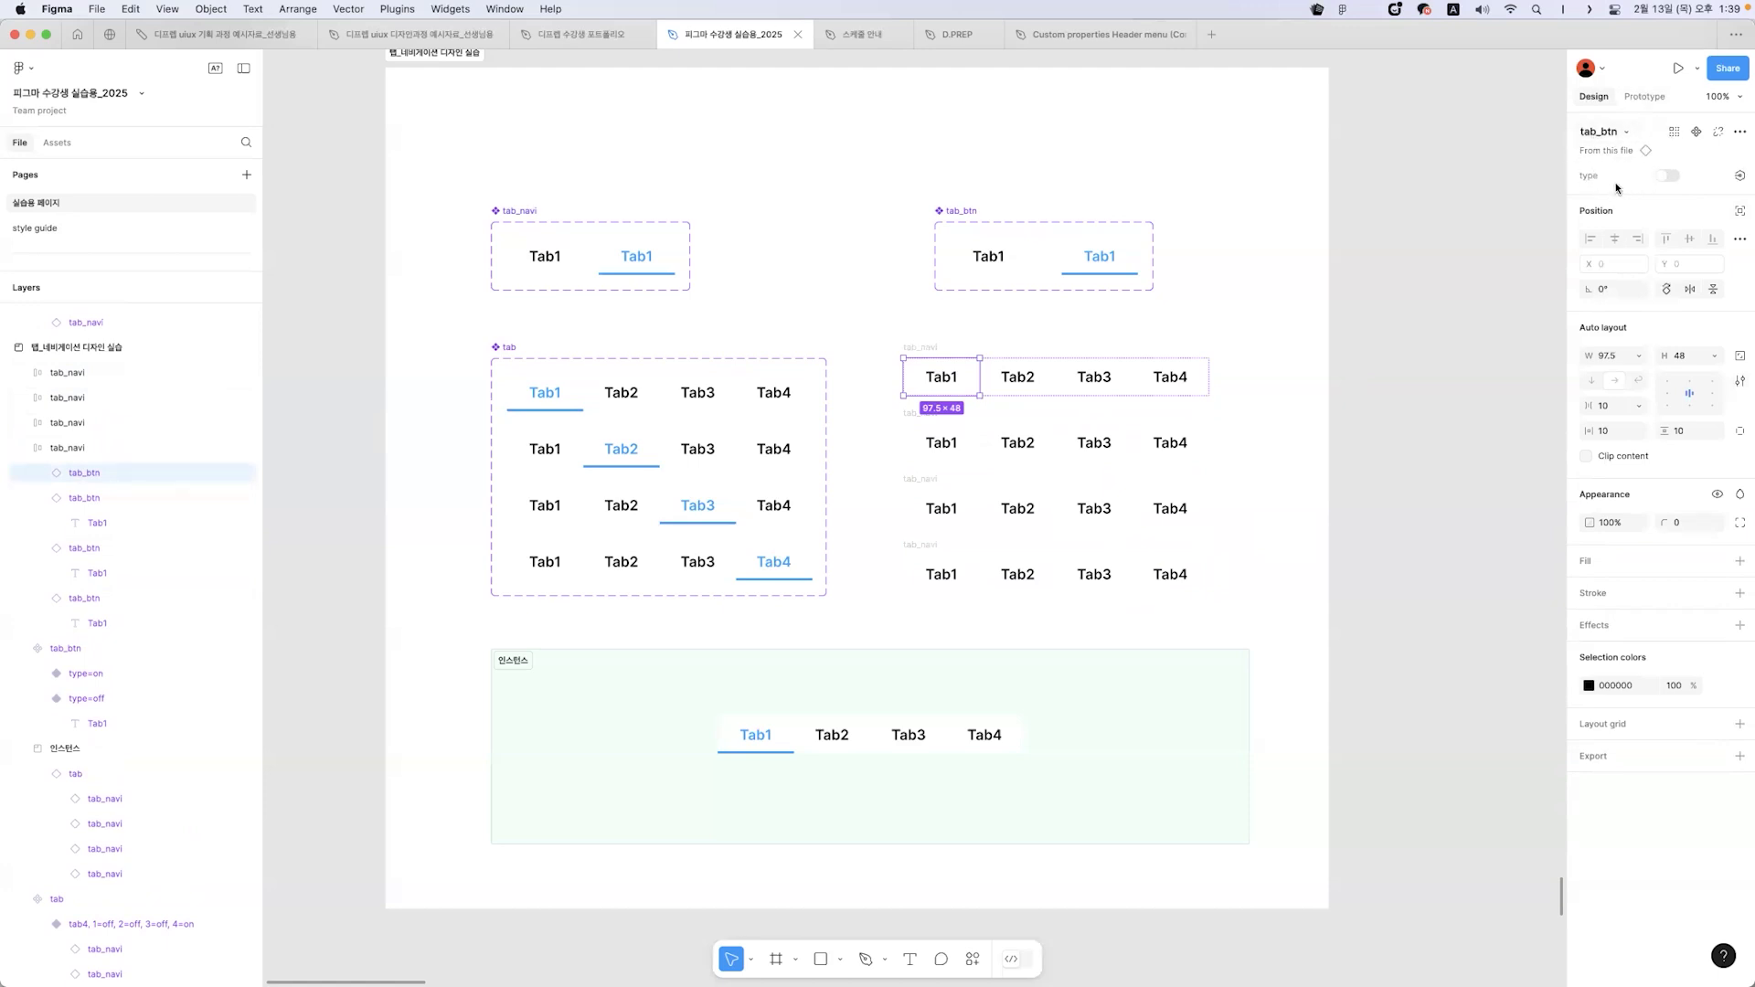
left_click(1668, 175)
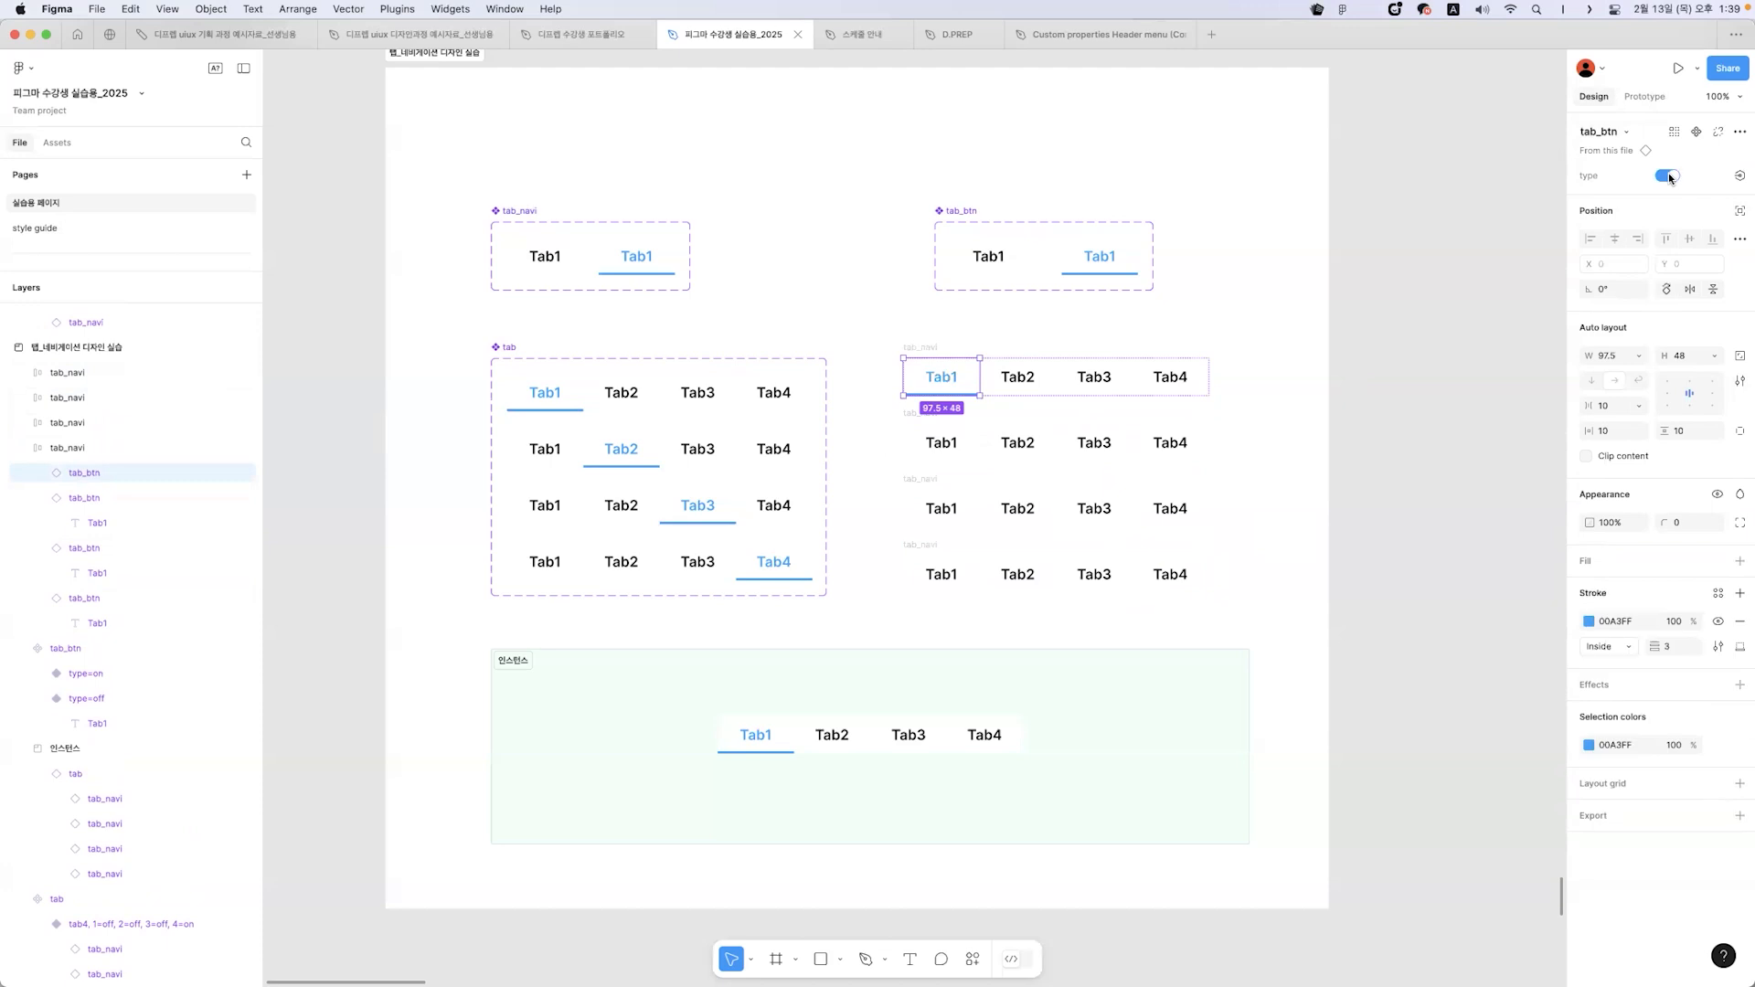
left_click(1043, 437)
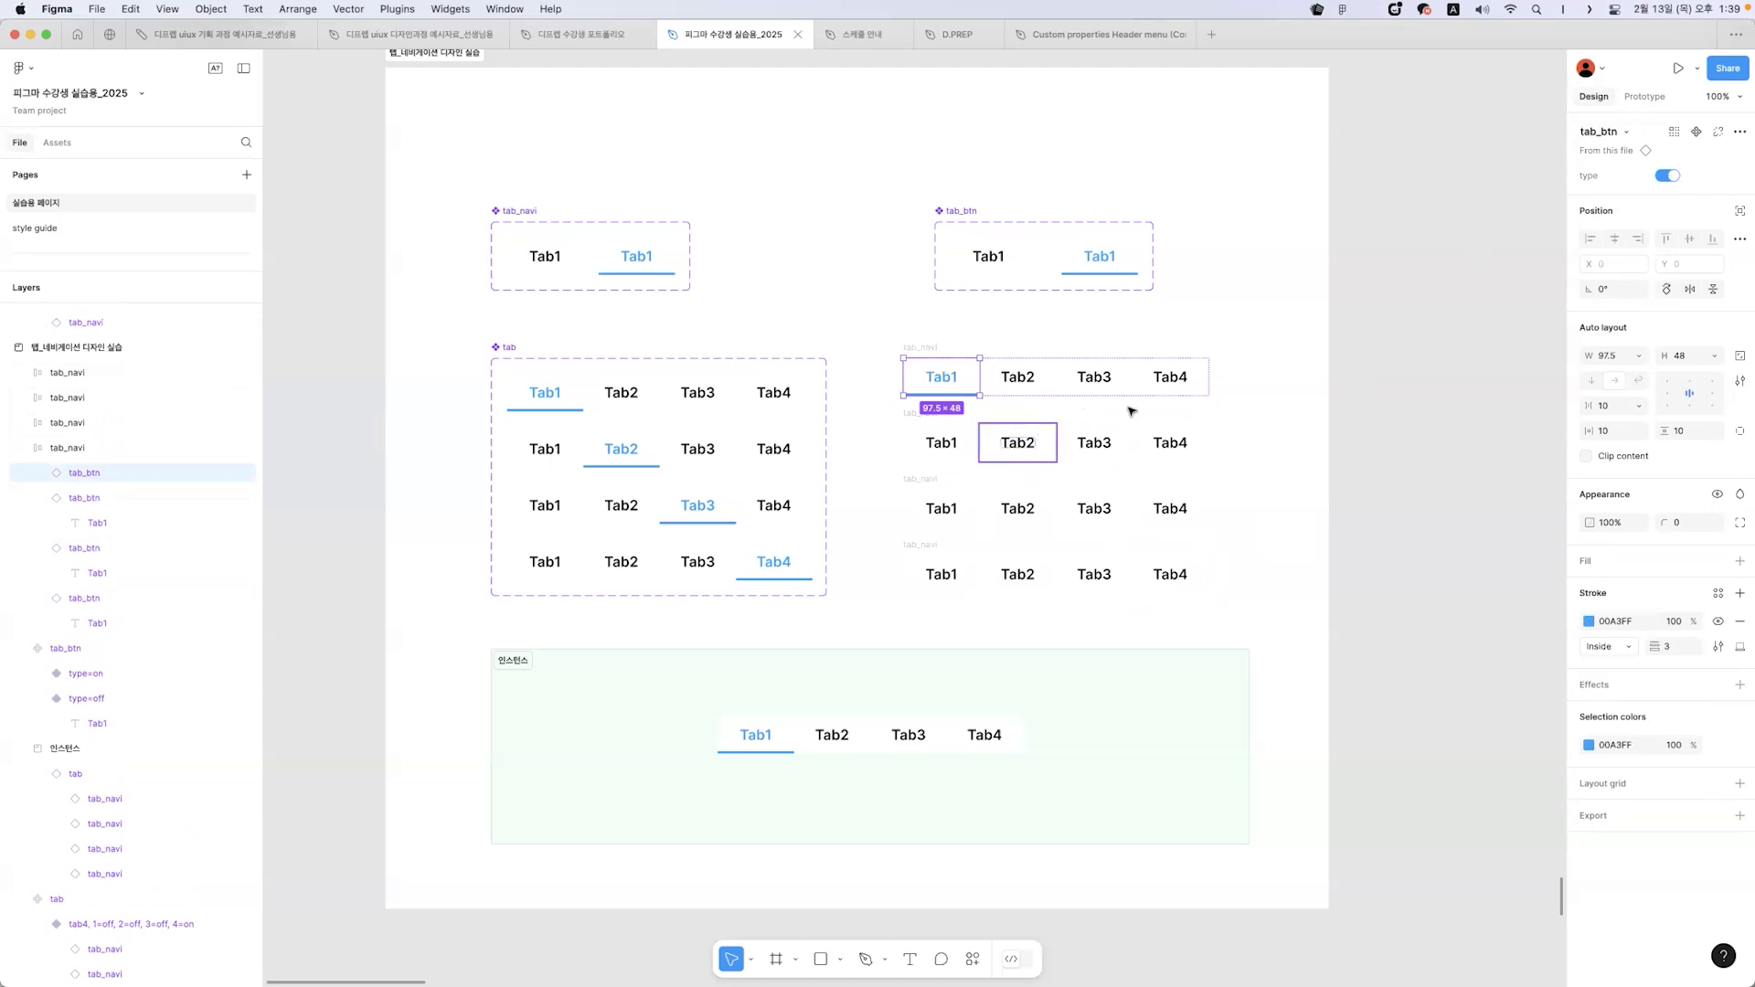
- Switch the type property on for Tab2 in the second tab_navi row, Tab3 in the third and Tab4 in the fourth
left_click(1670, 175)
left_click(1121, 520)
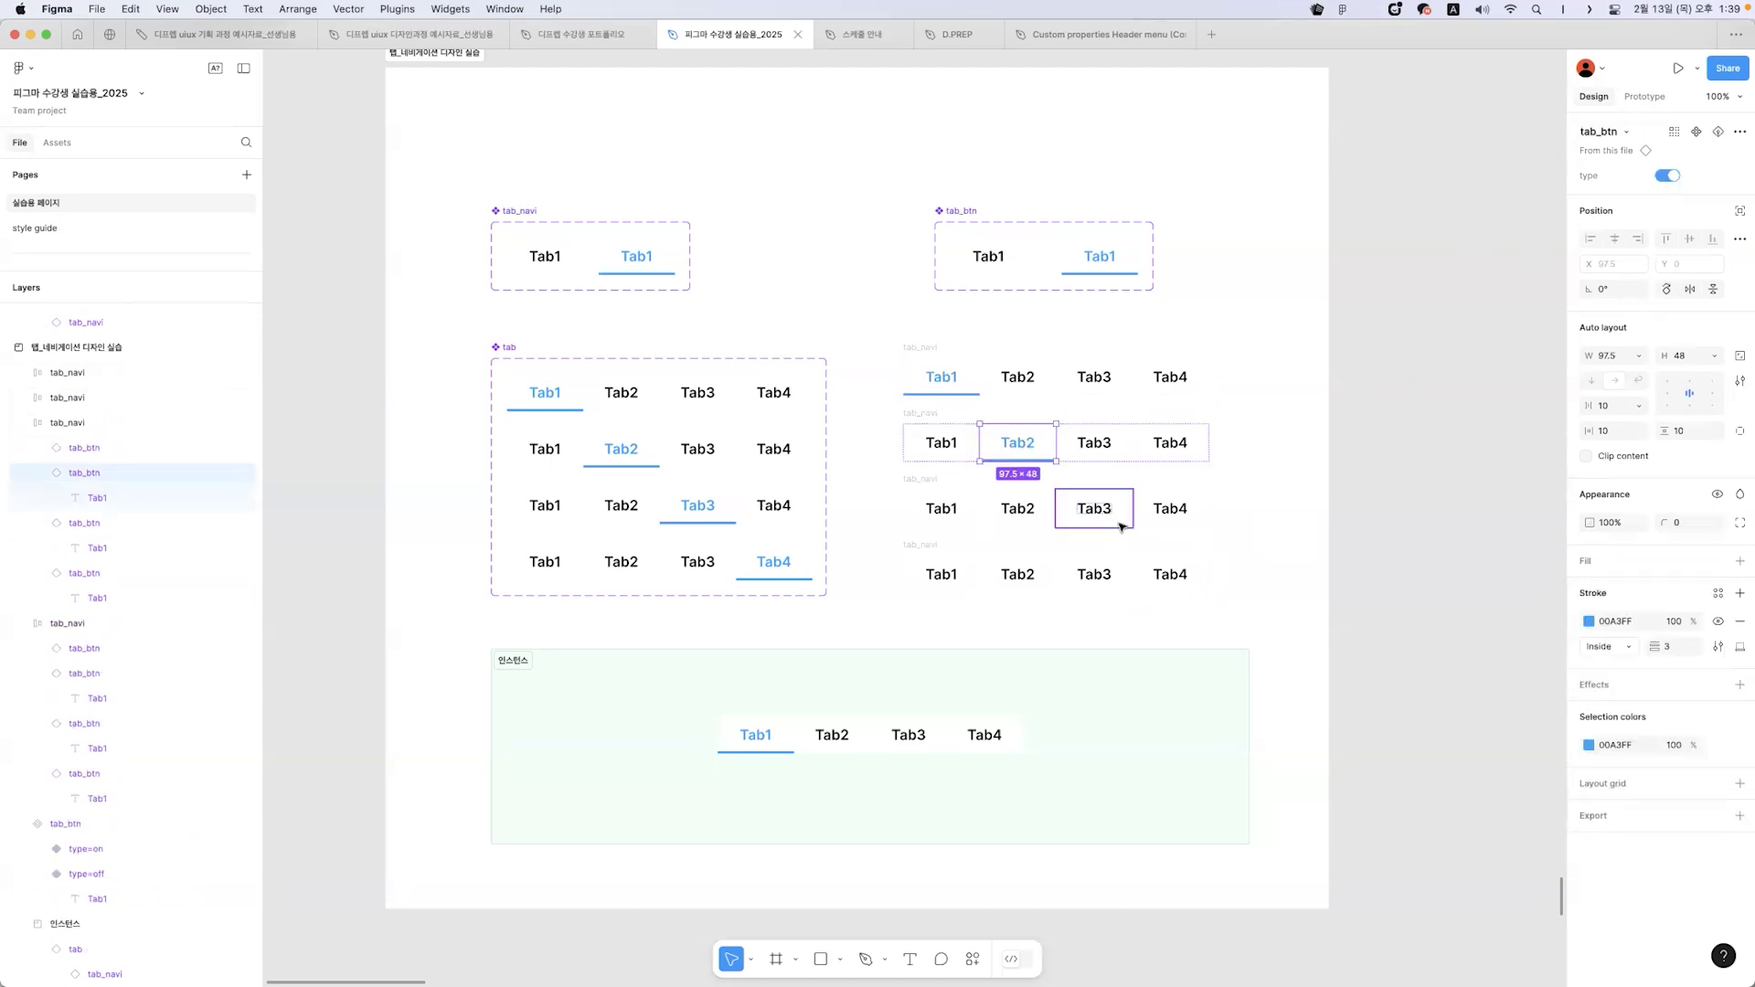
left_click(1677, 180)
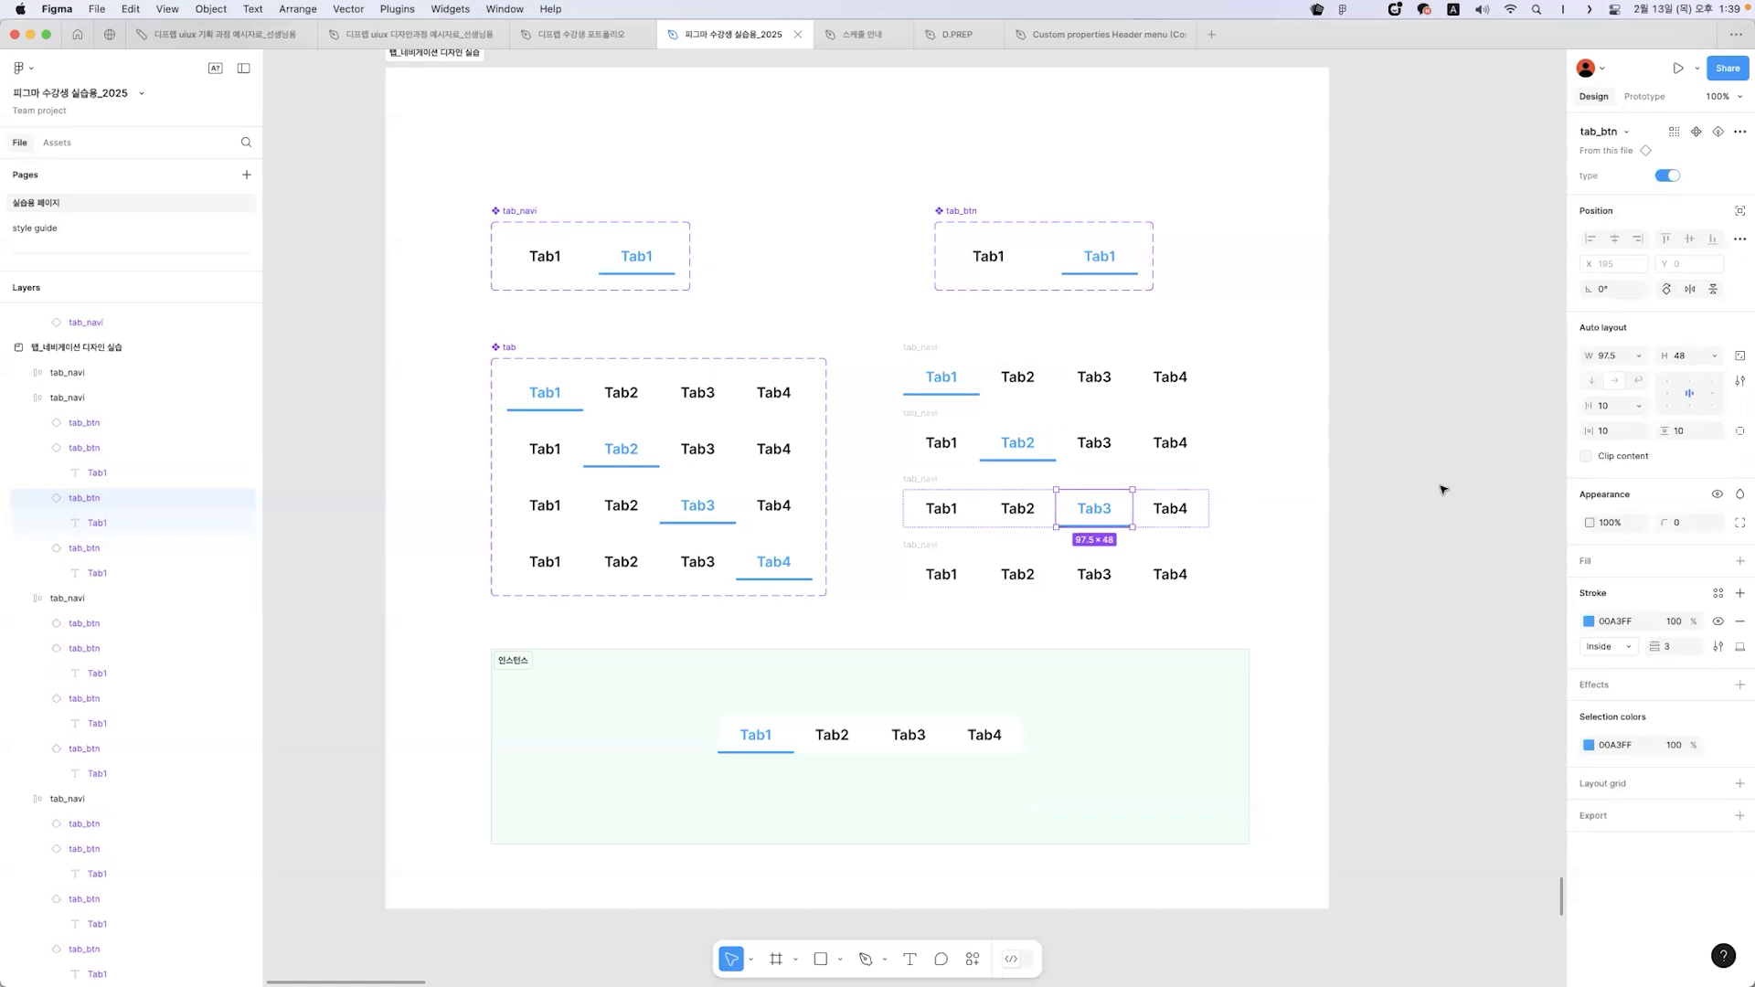
left_click(1166, 582)
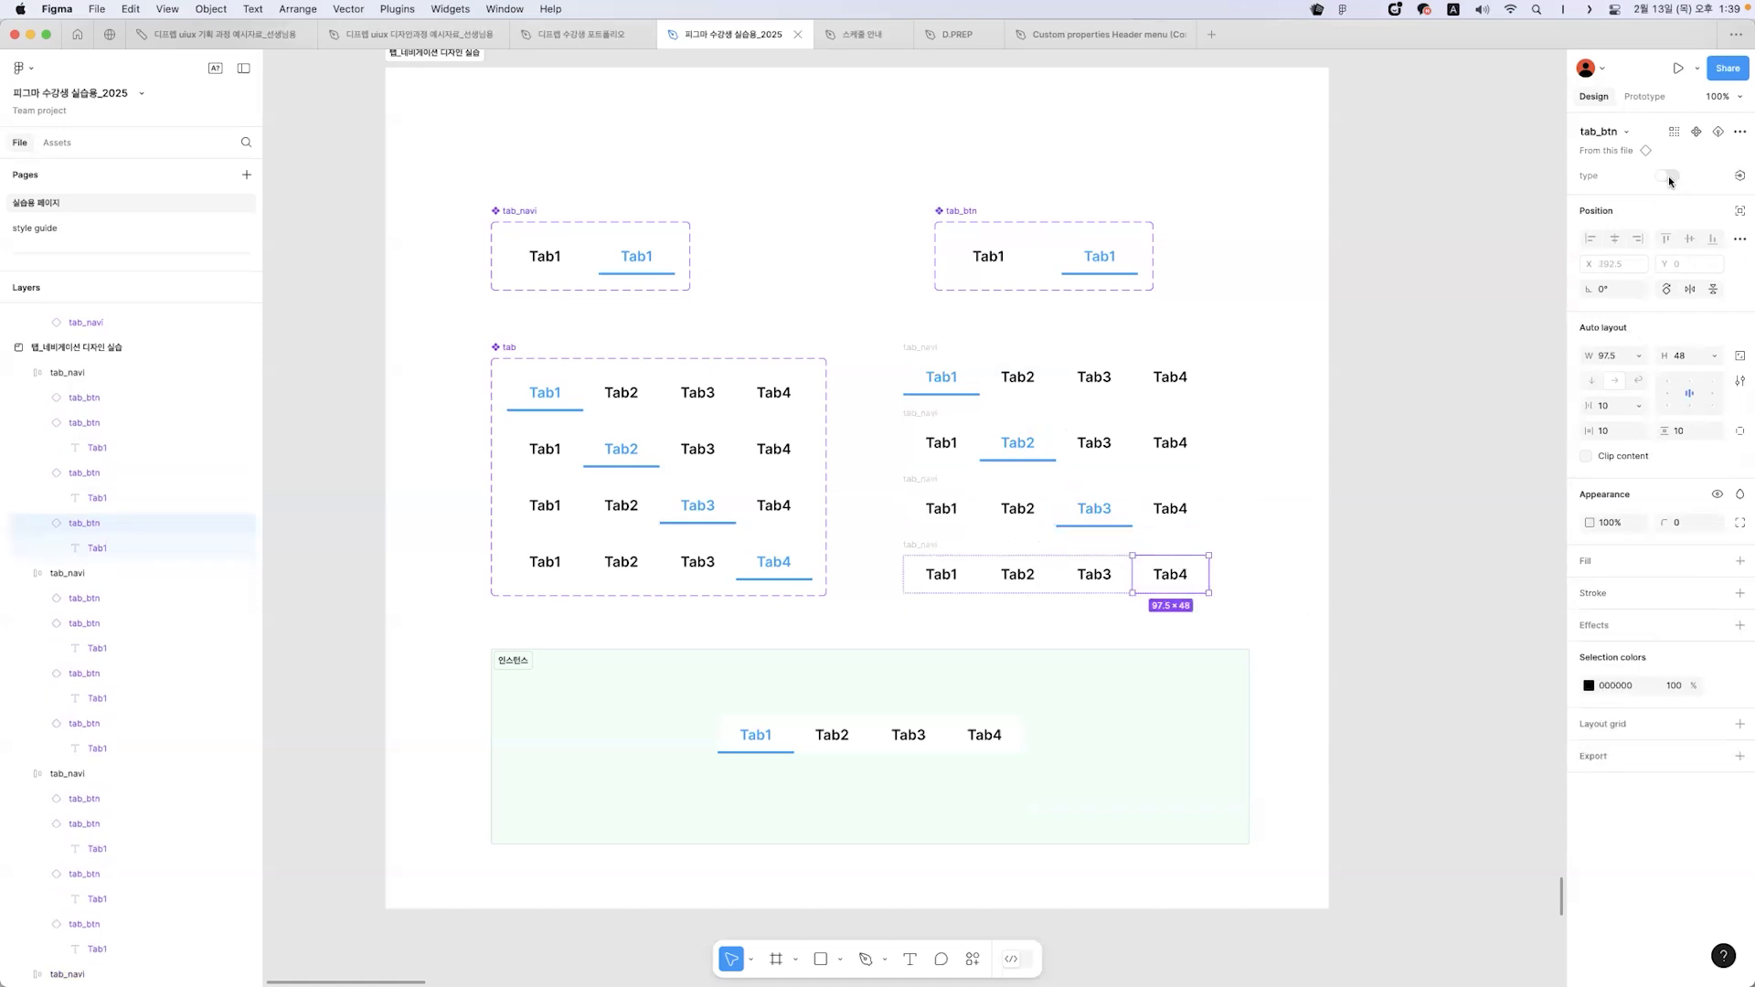
left_click(1670, 175)
left_click(1407, 447)
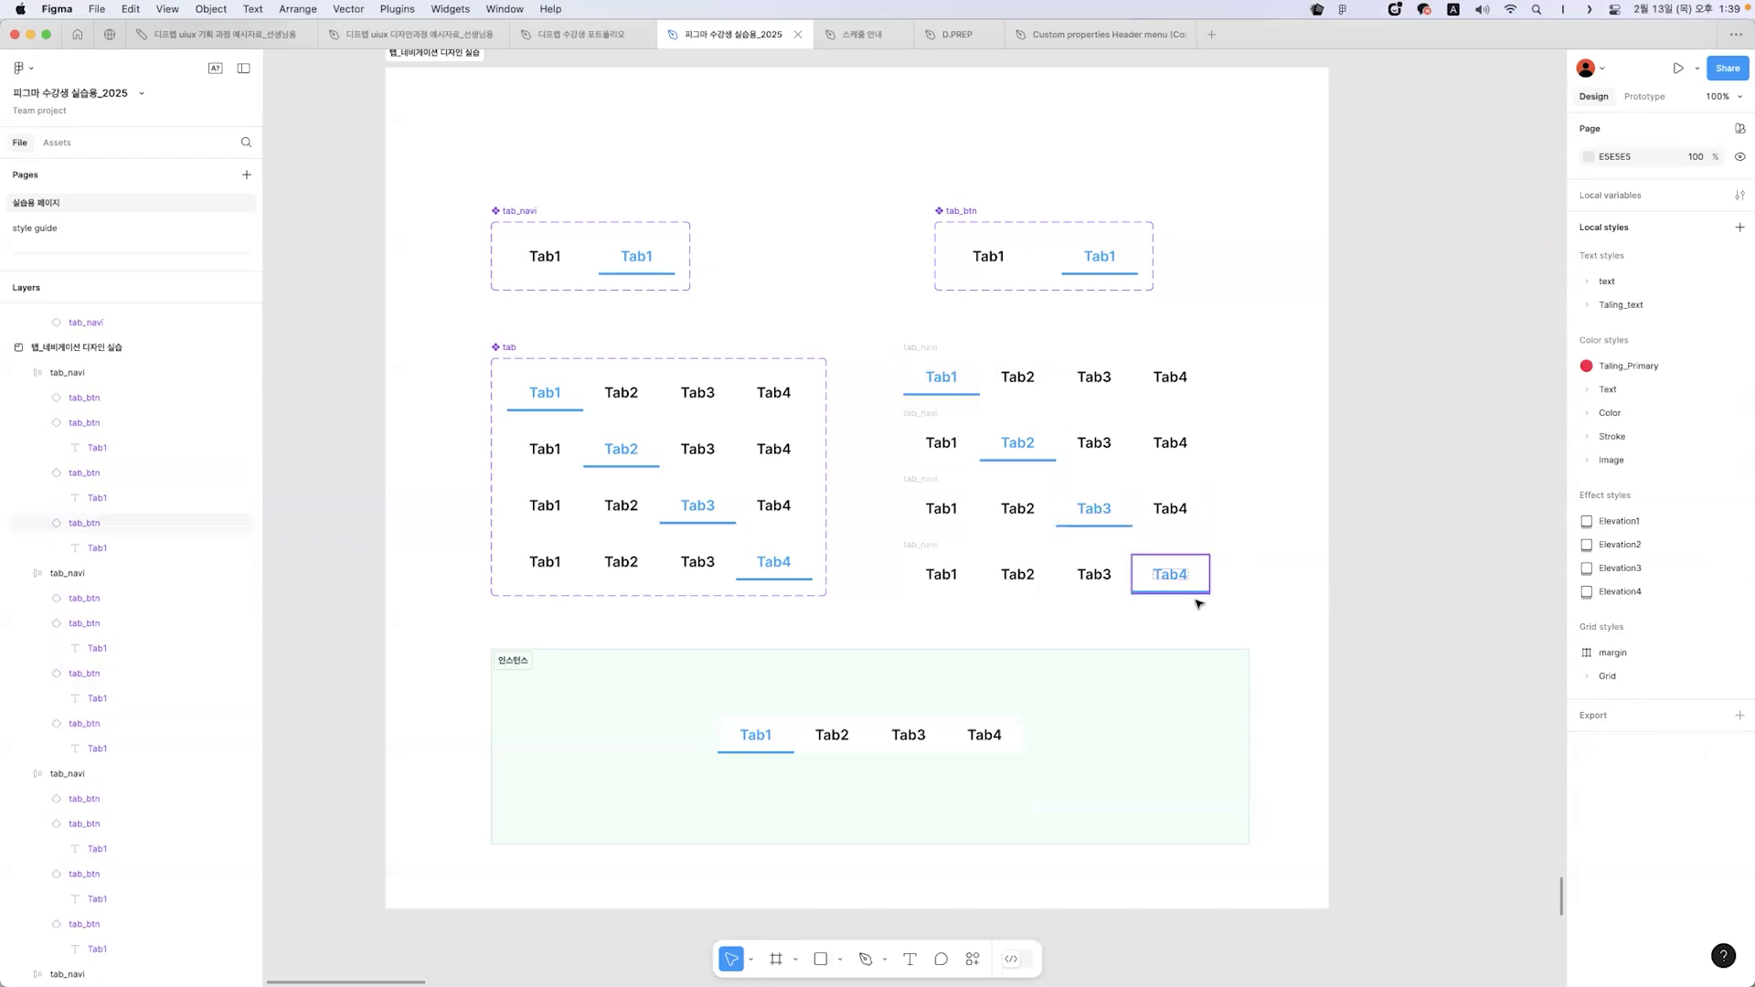
left_click(1316, 580)
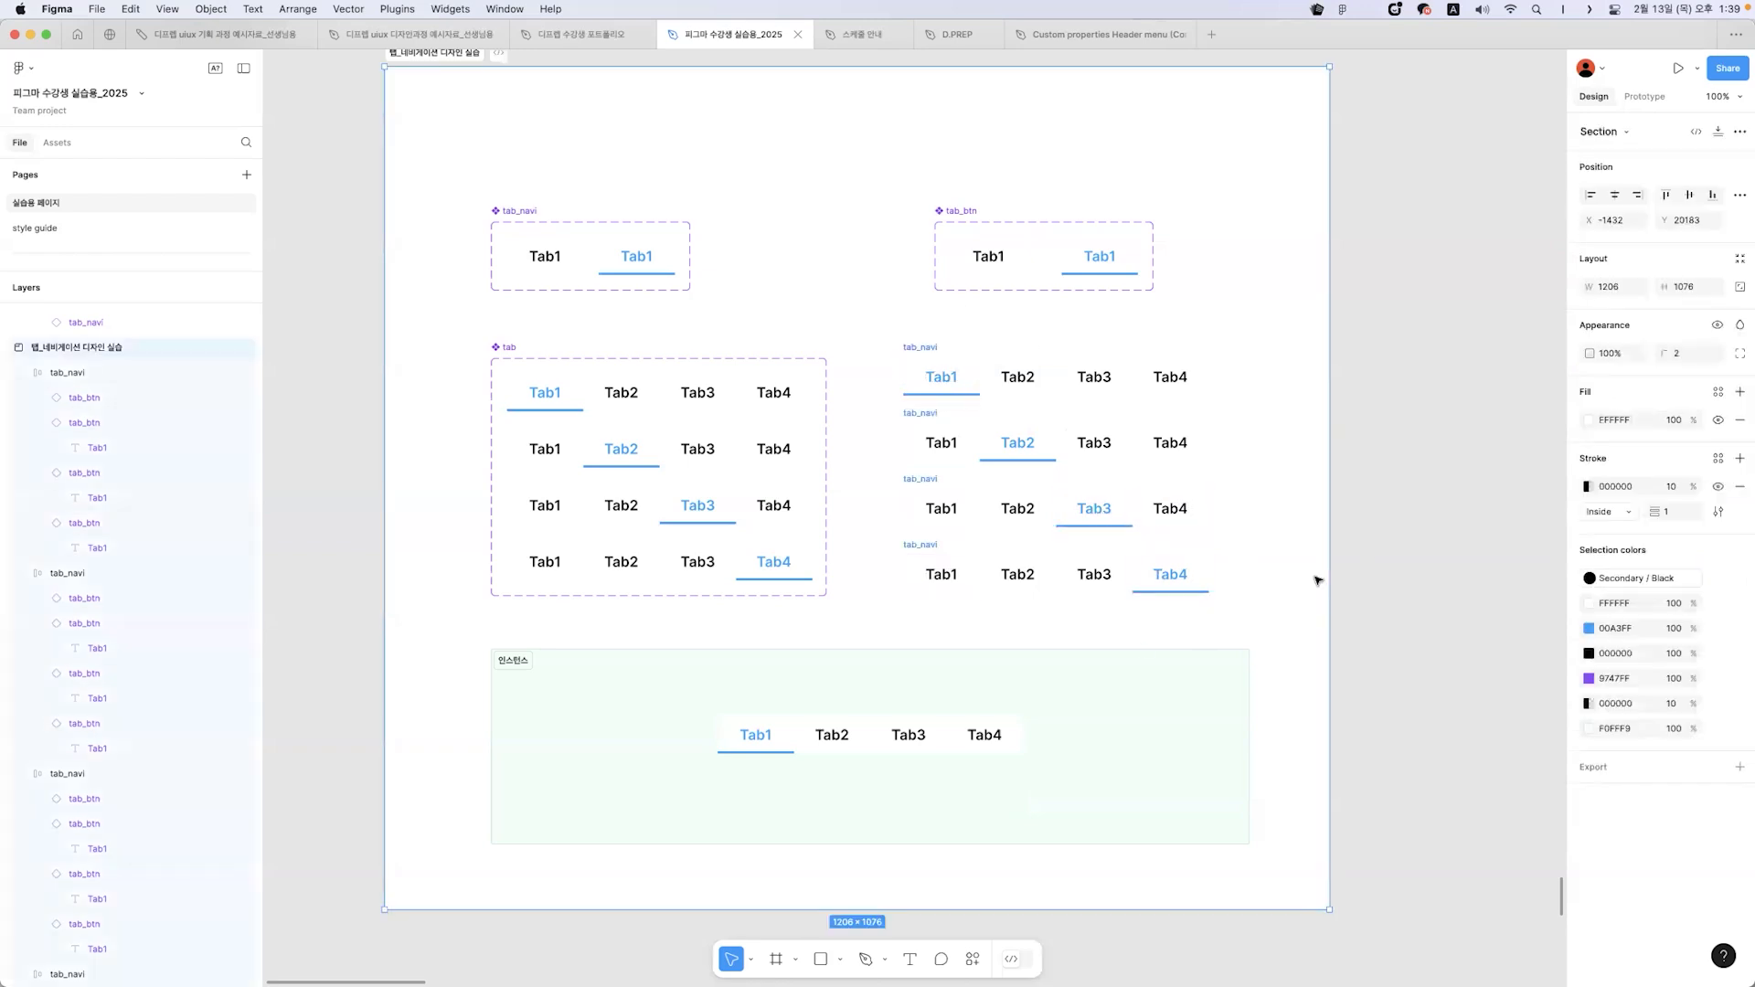
left_click(1422, 531)
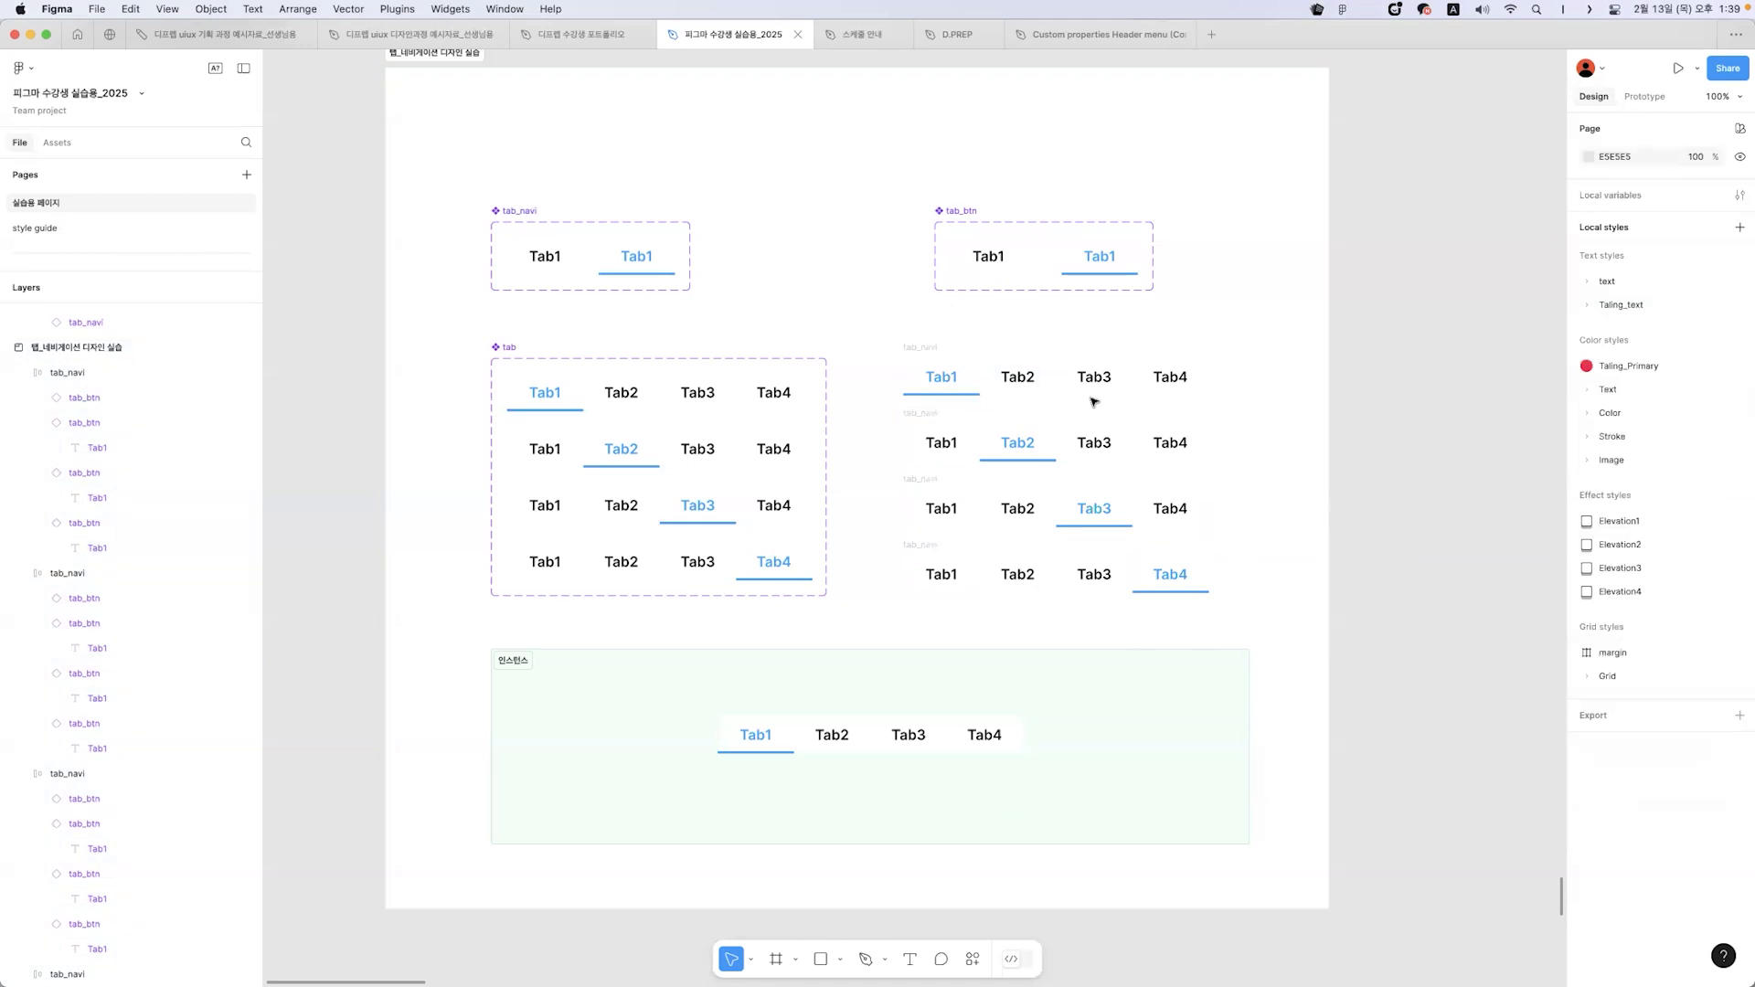
- Turn the four stacked tab_navi rows into one component set
left_click_drag(893, 332, 1274, 604)
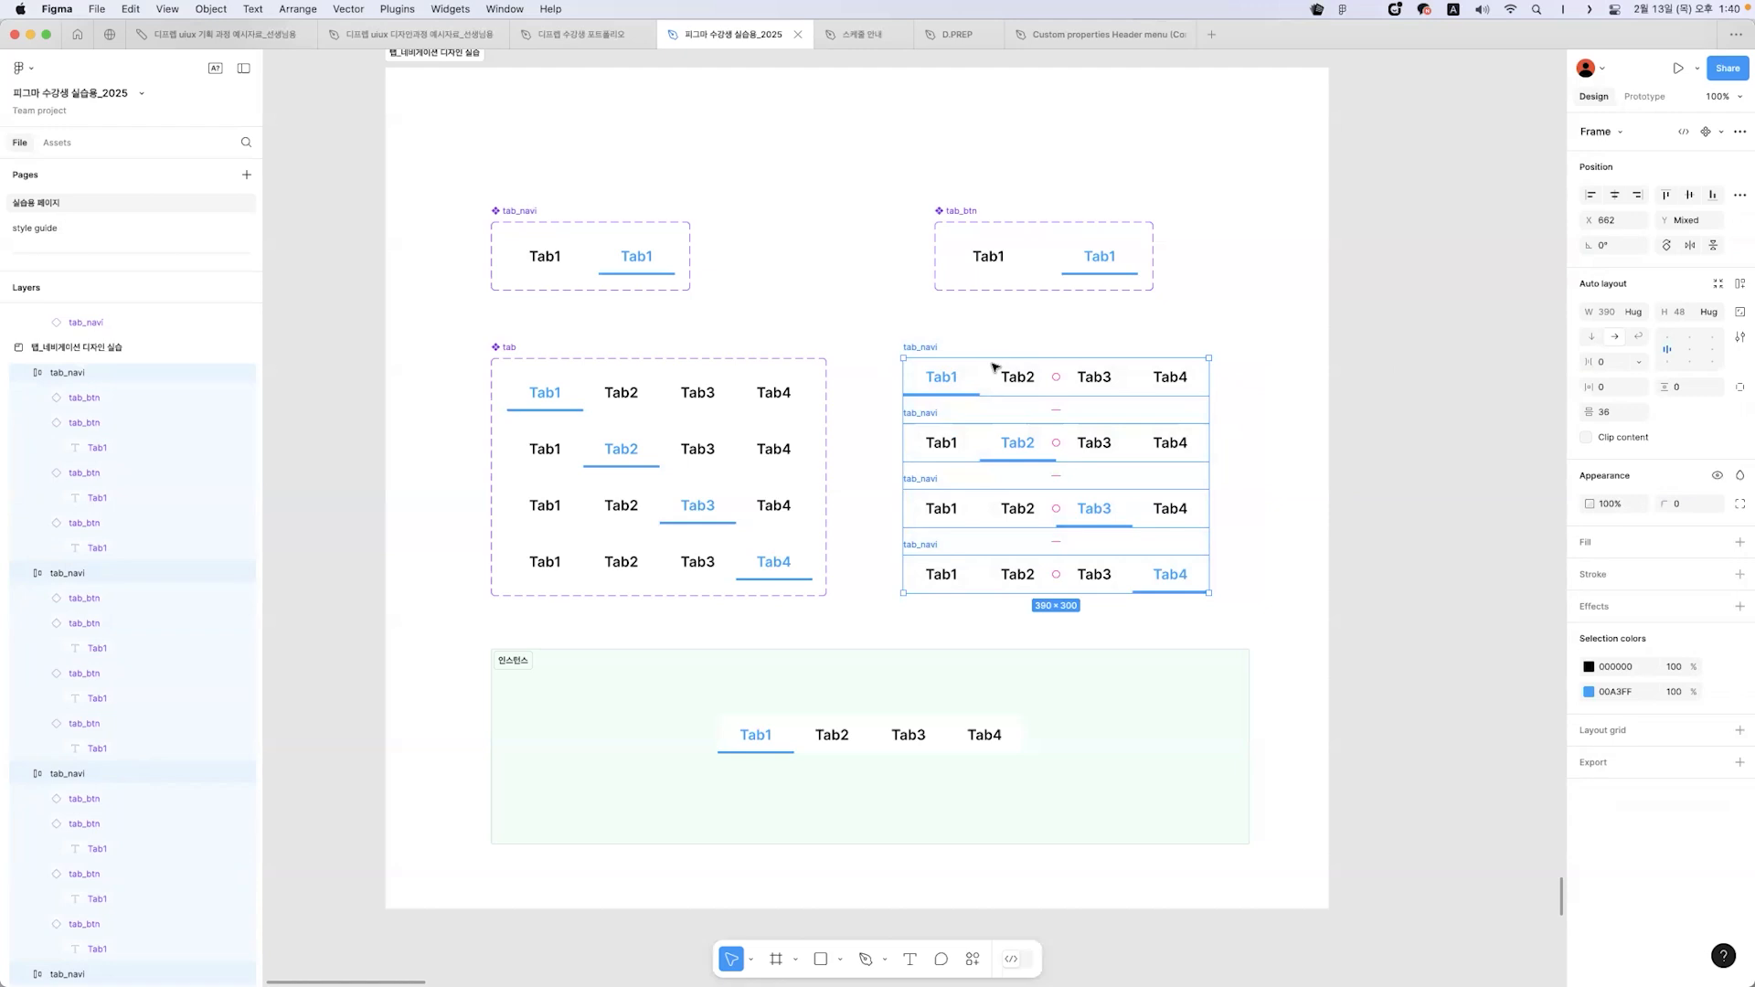
left_click(1720, 133)
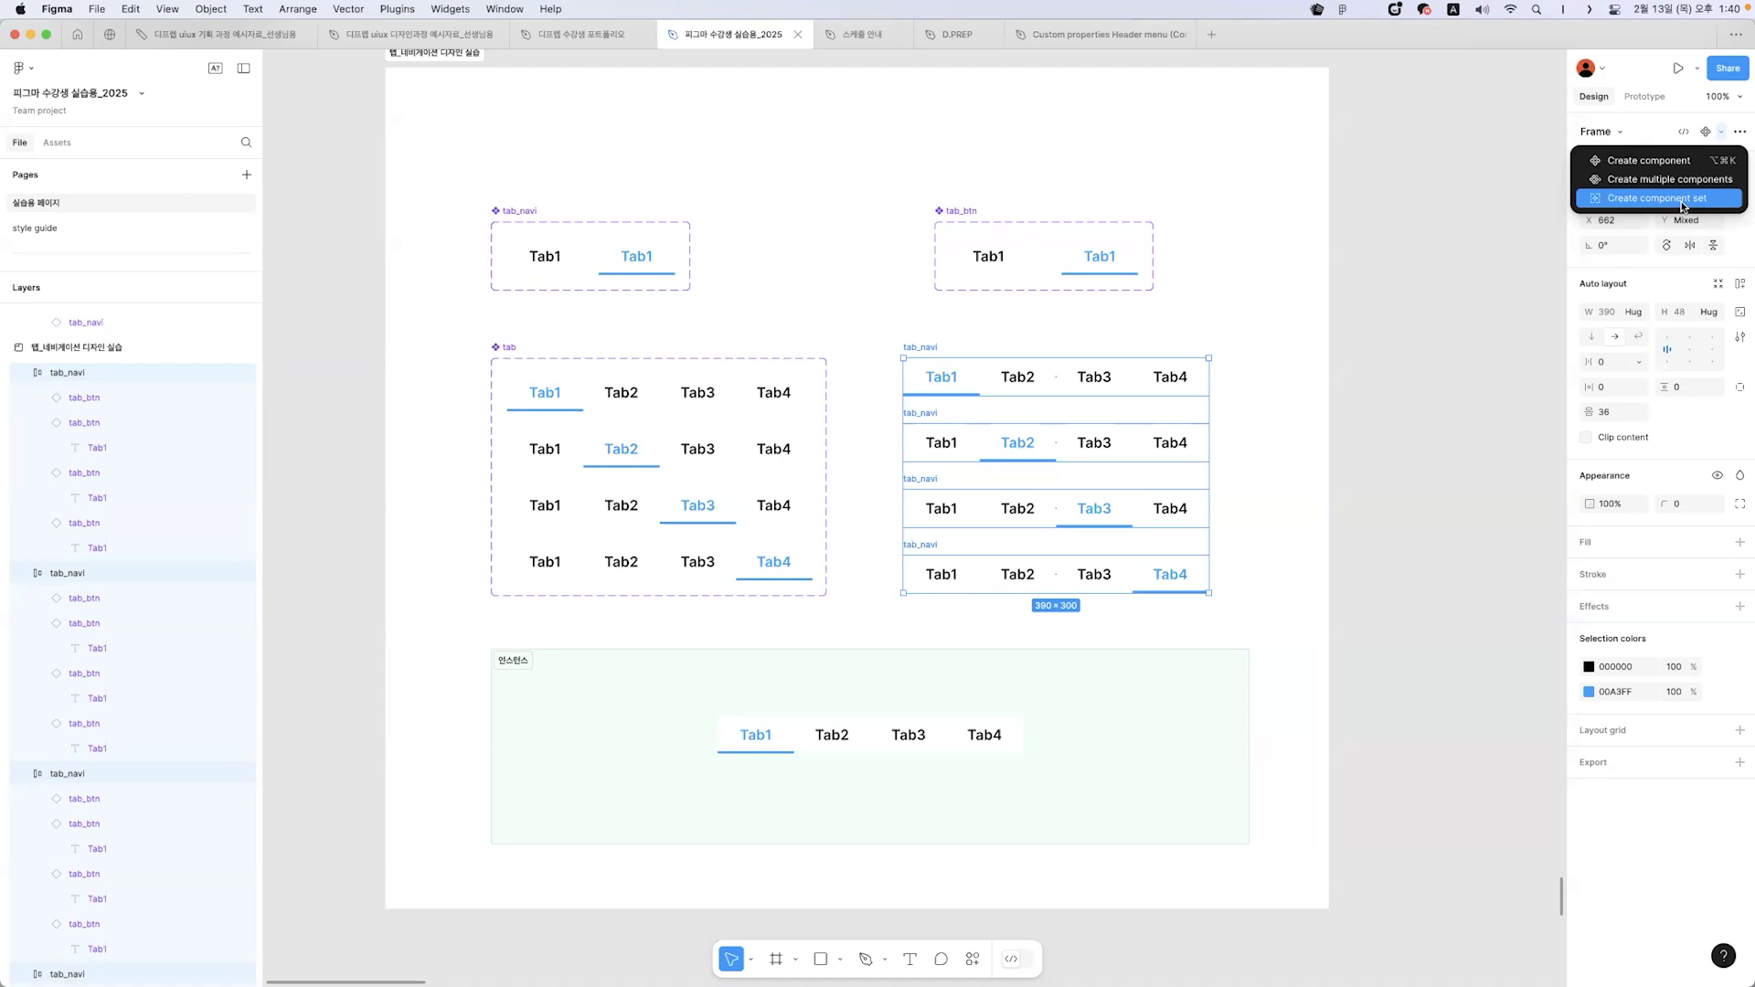
left_click(1683, 207)
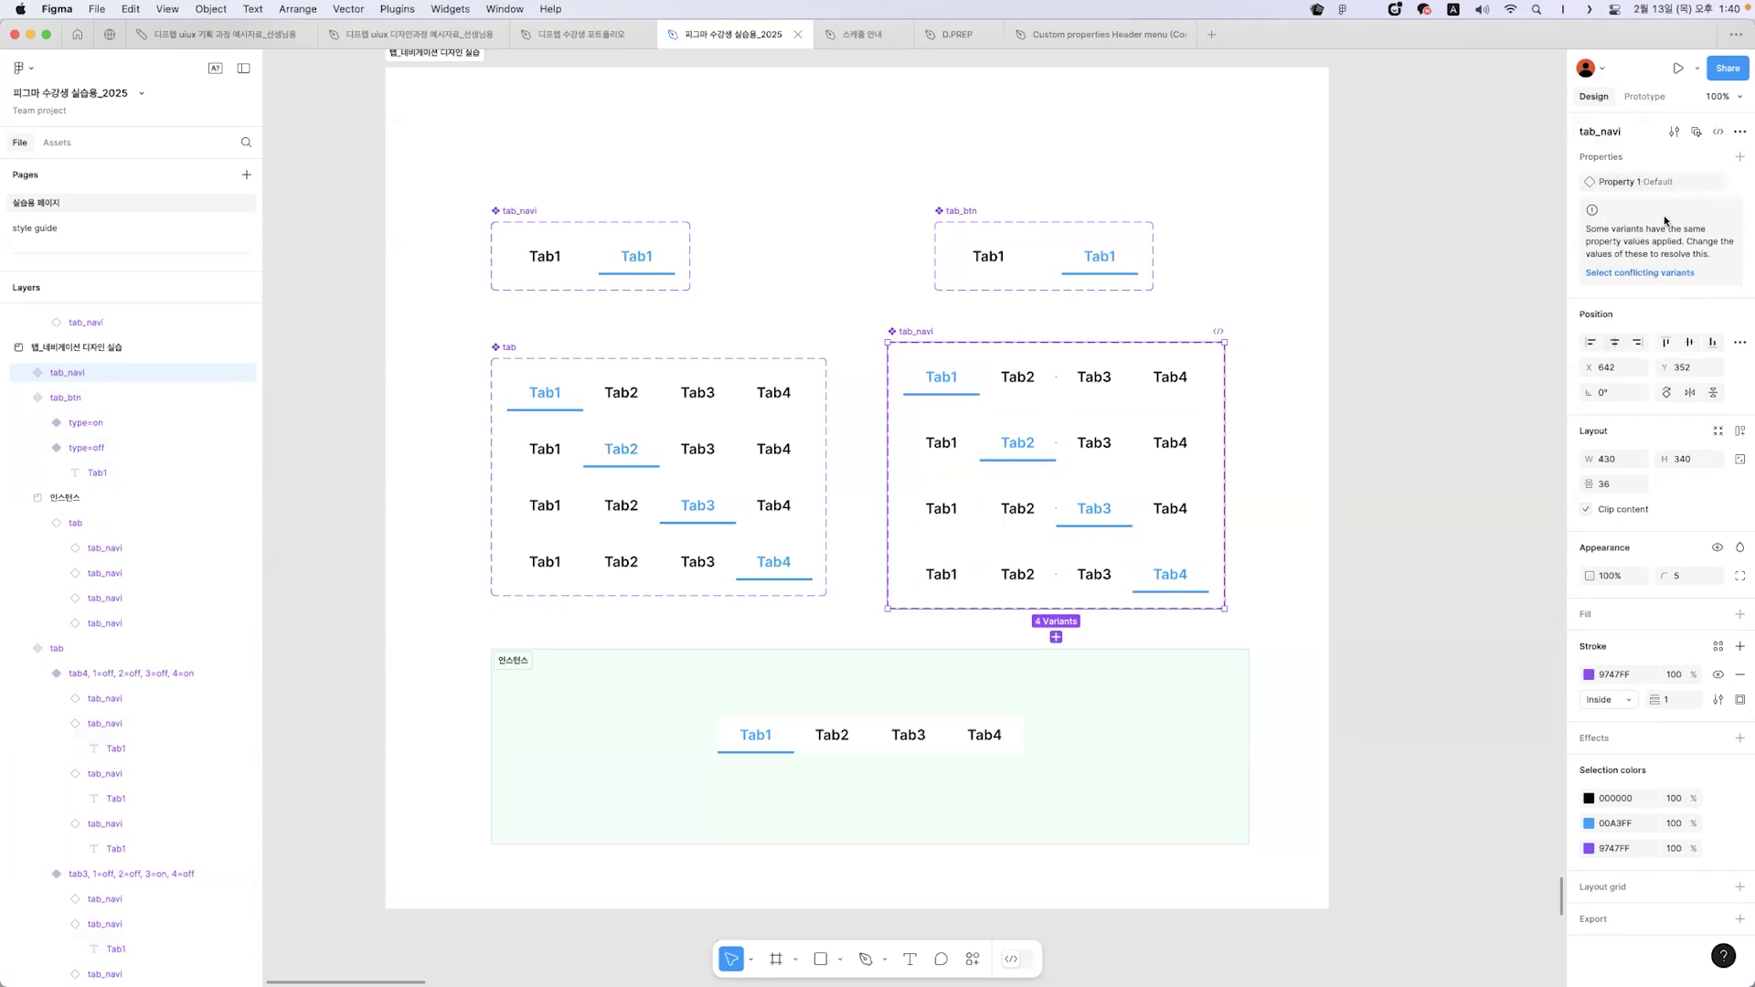
- Set Property 1 to tab1 for the first variant of the new tab_navi set, the row with Tab1 active
left_click(1168, 377)
left_click(1165, 444)
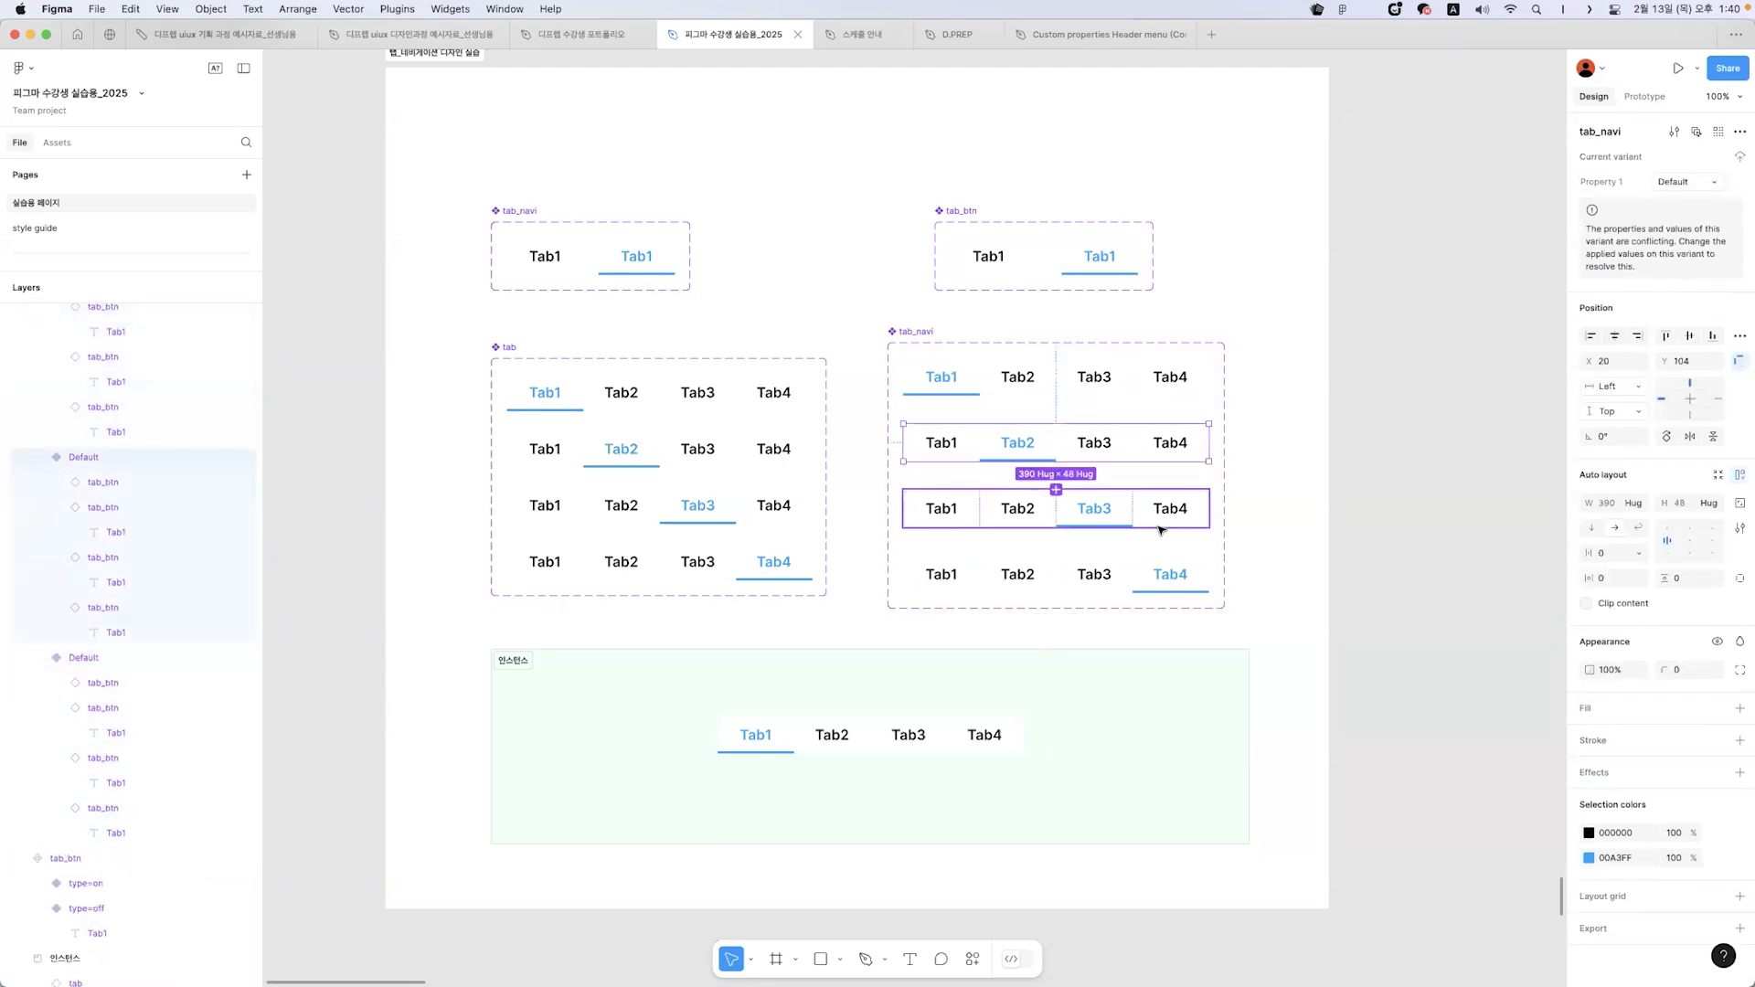
left_click(1161, 522)
left_click(1160, 576)
left_click(890, 340)
left_click(956, 387)
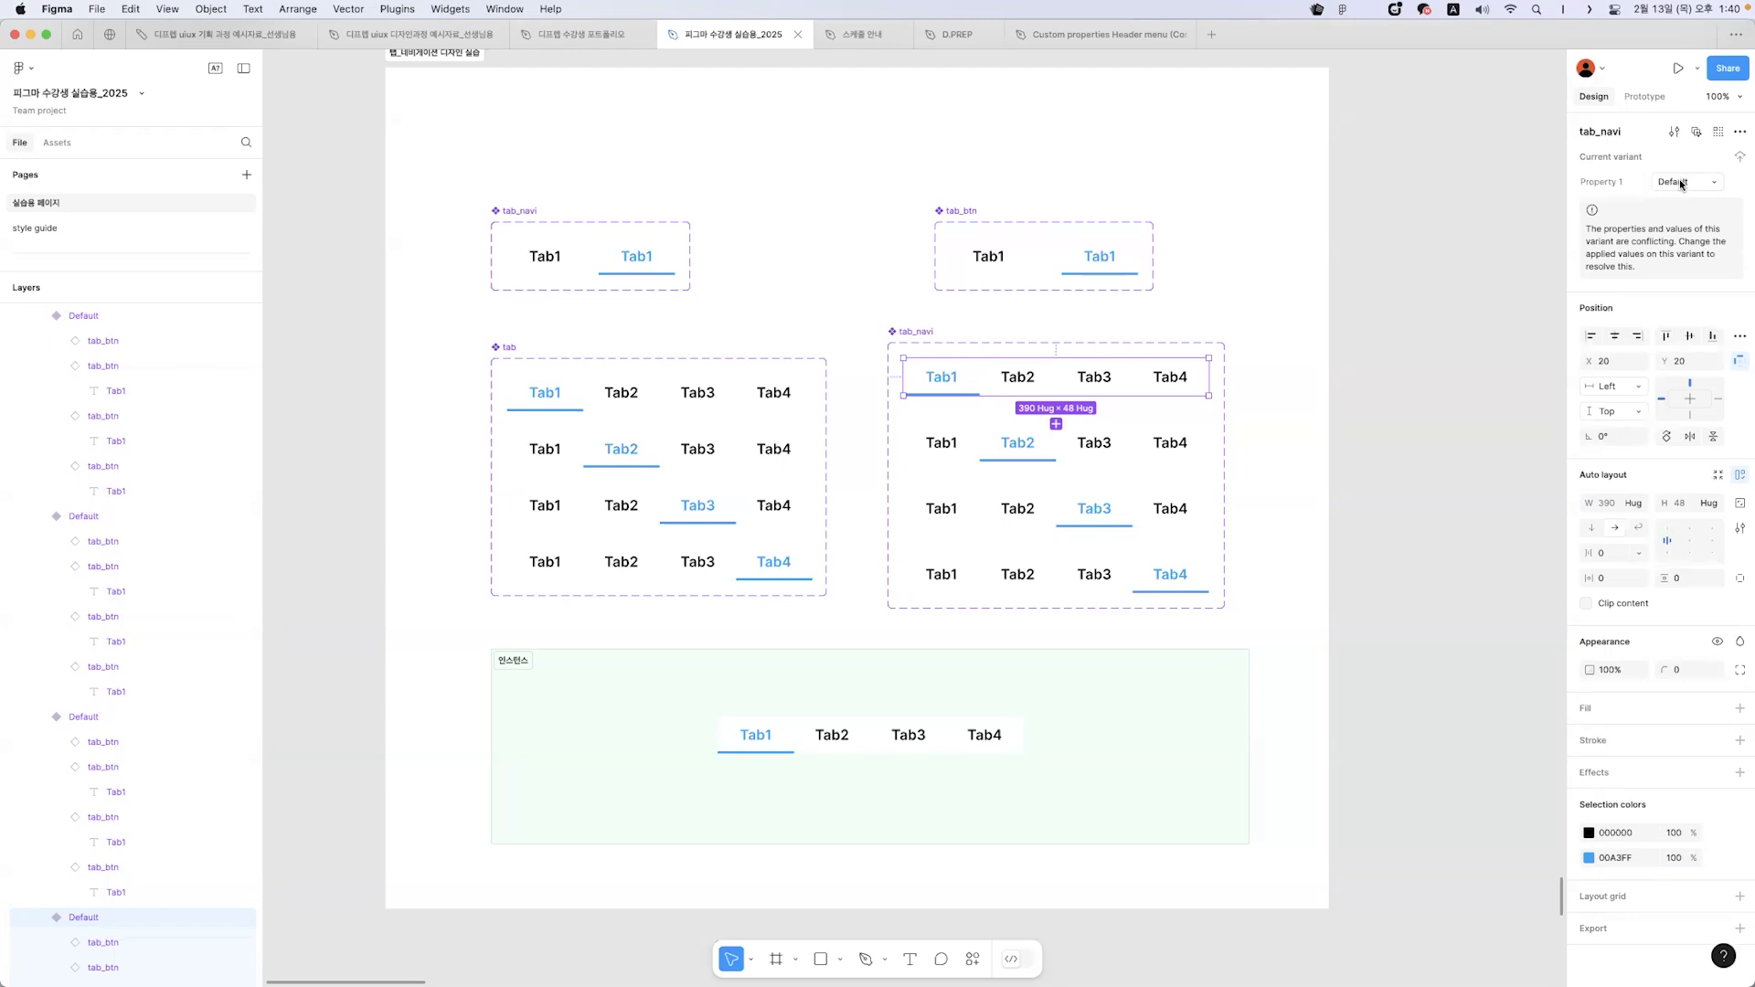
double_click(1680, 184)
type("tab1")
key("Return")
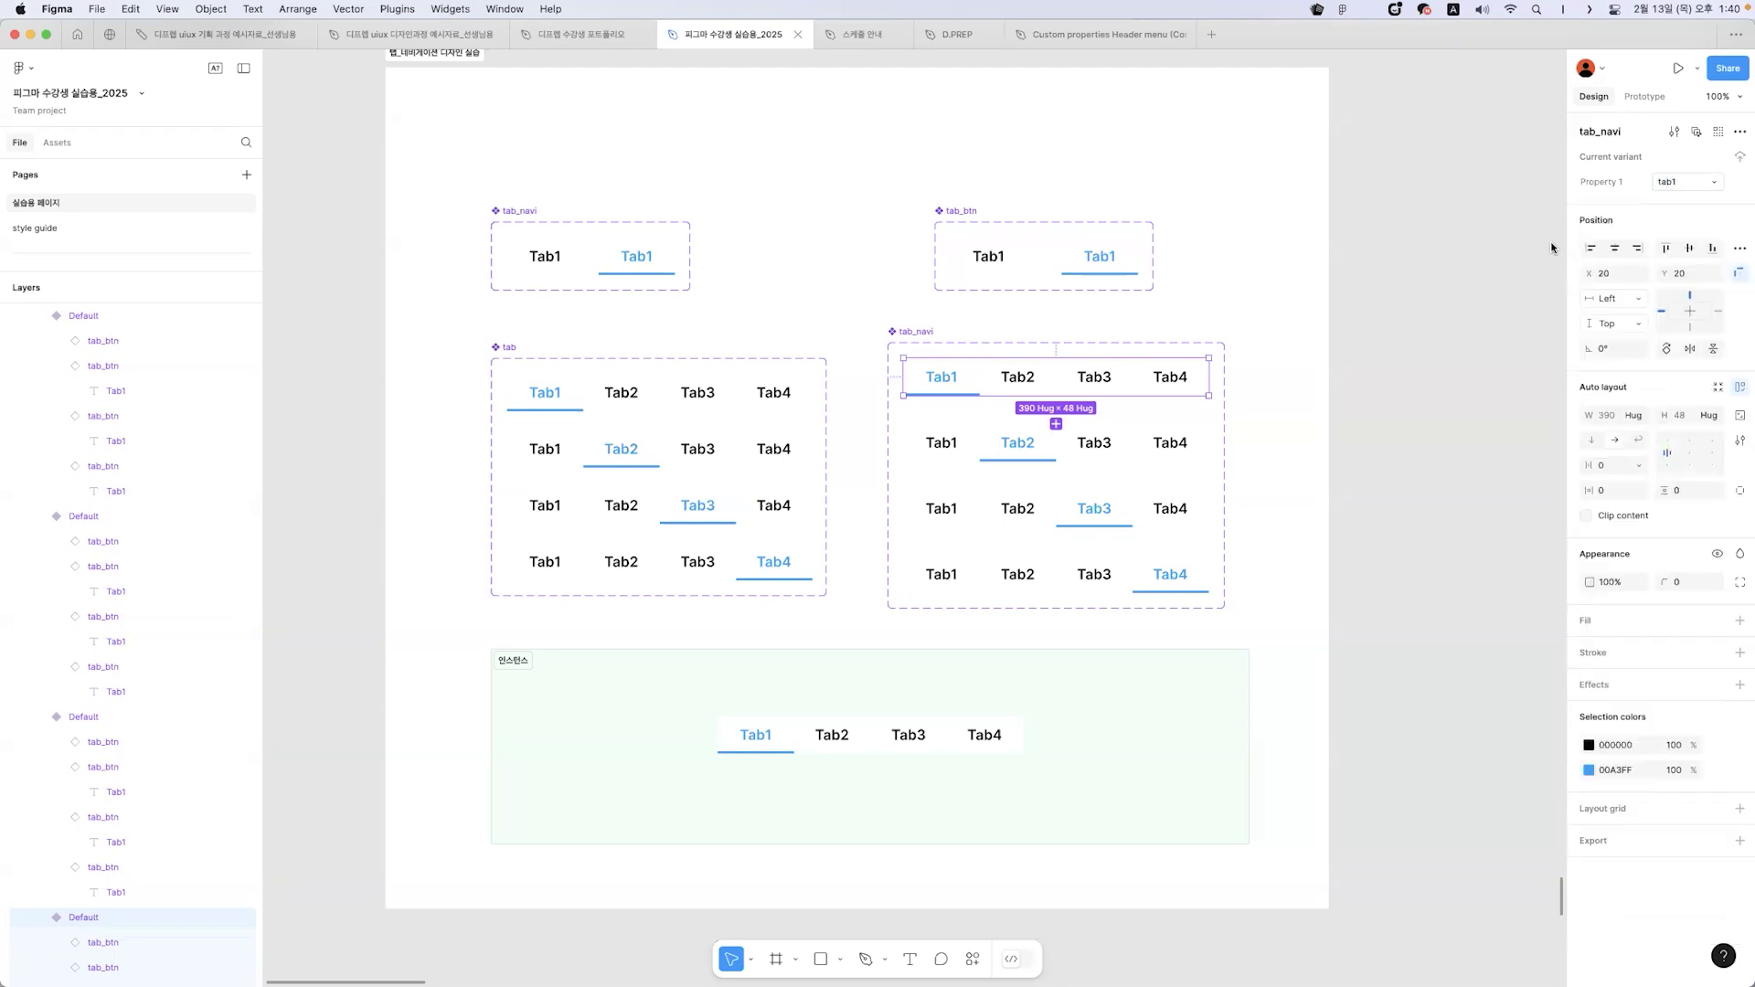
- Set Property 1 to tab2 for the second tab_navi variant and to tab3 for the third
left_click(1172, 448)
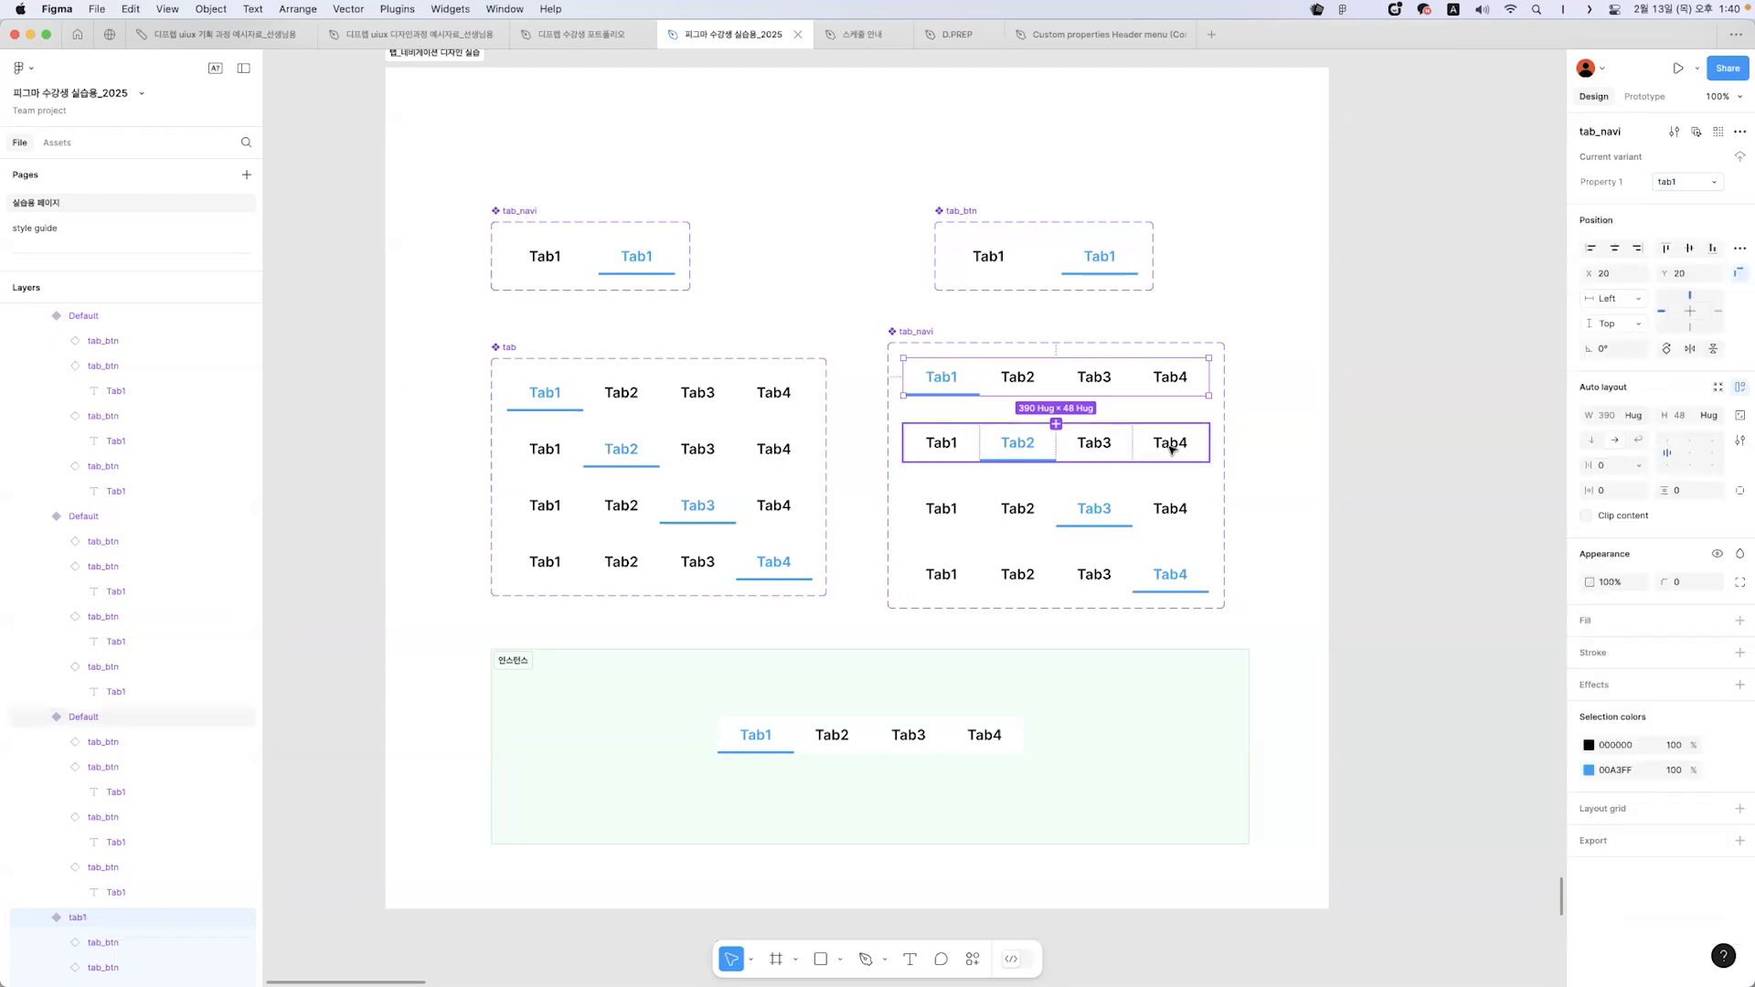
left_click(1687, 181)
type("t")
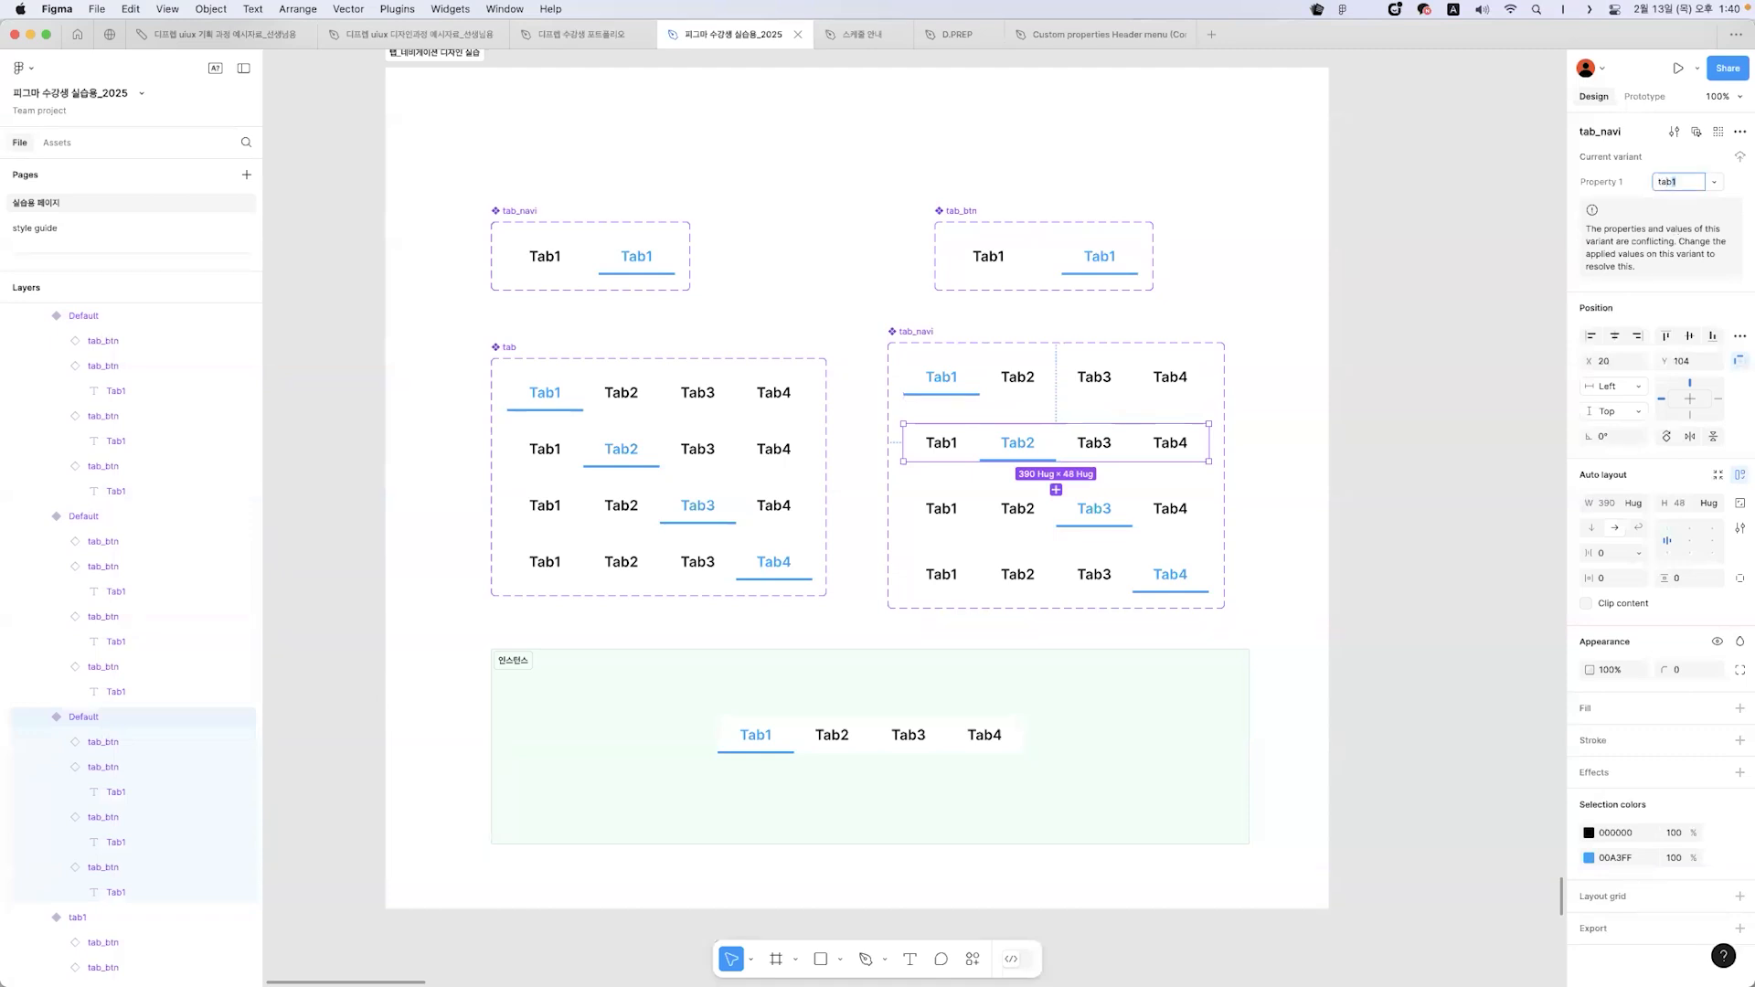
type("ab2")
key("Return")
left_click(1146, 514)
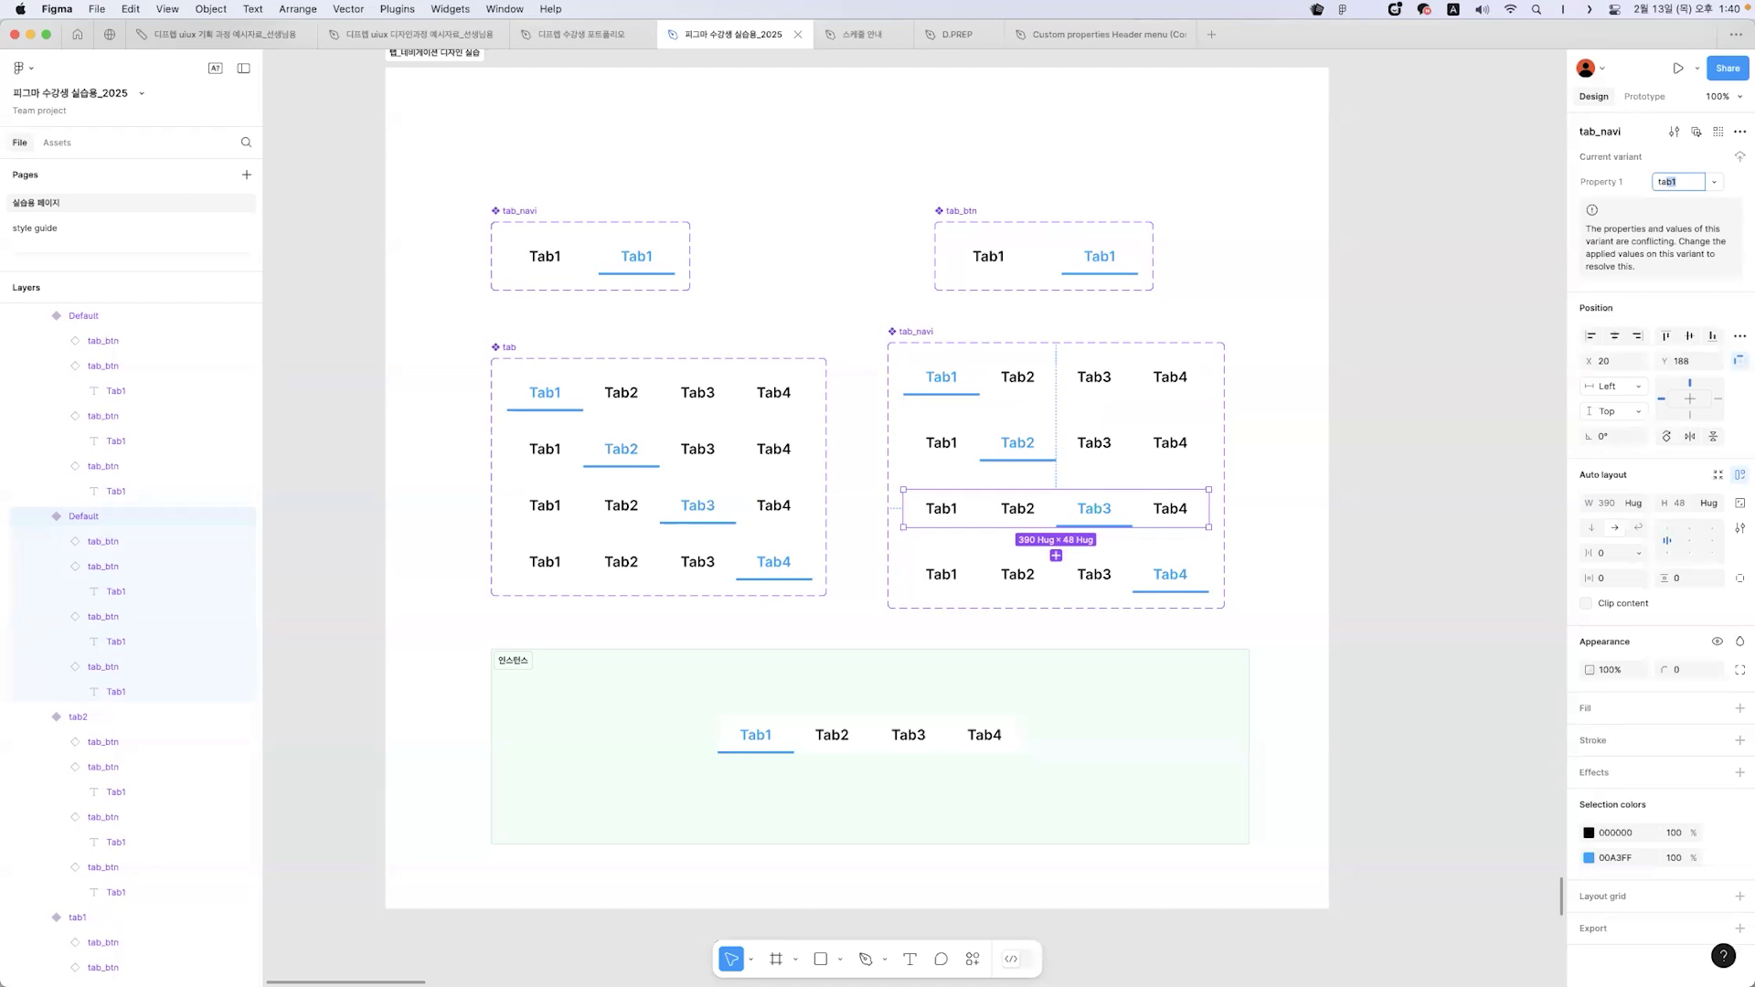
- Set Property 1 to tab4 for the last tab_navi variant, the row with Tab4 active
left_click(1138, 578)
left_click(1687, 182)
type("t")
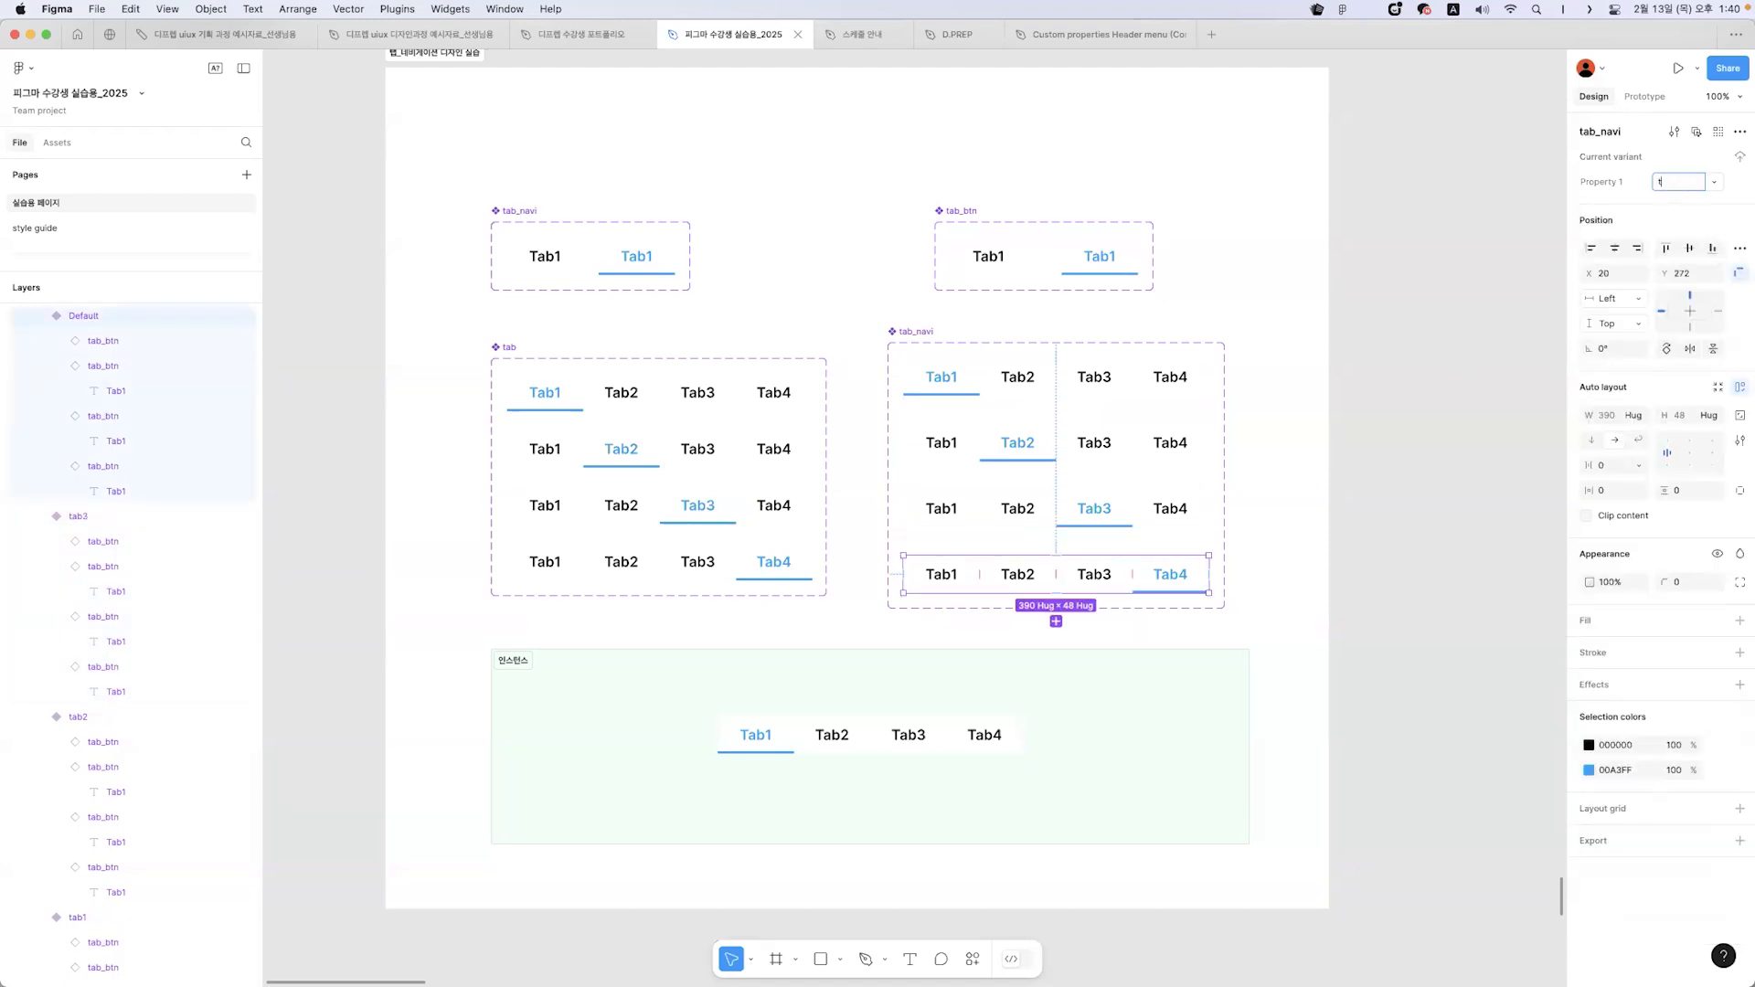
type("ab4")
key("Return")
- Check the Property 1 value of the third, second and first tab_navi variants
left_click(1138, 508)
left_click(1163, 451)
left_click(1171, 379)
key("Tab")
key("Tab")
key("Tab")
left_click(1377, 525)
- Rename Property 1 of the four-row tab_navi component set to name
left_click(926, 338)
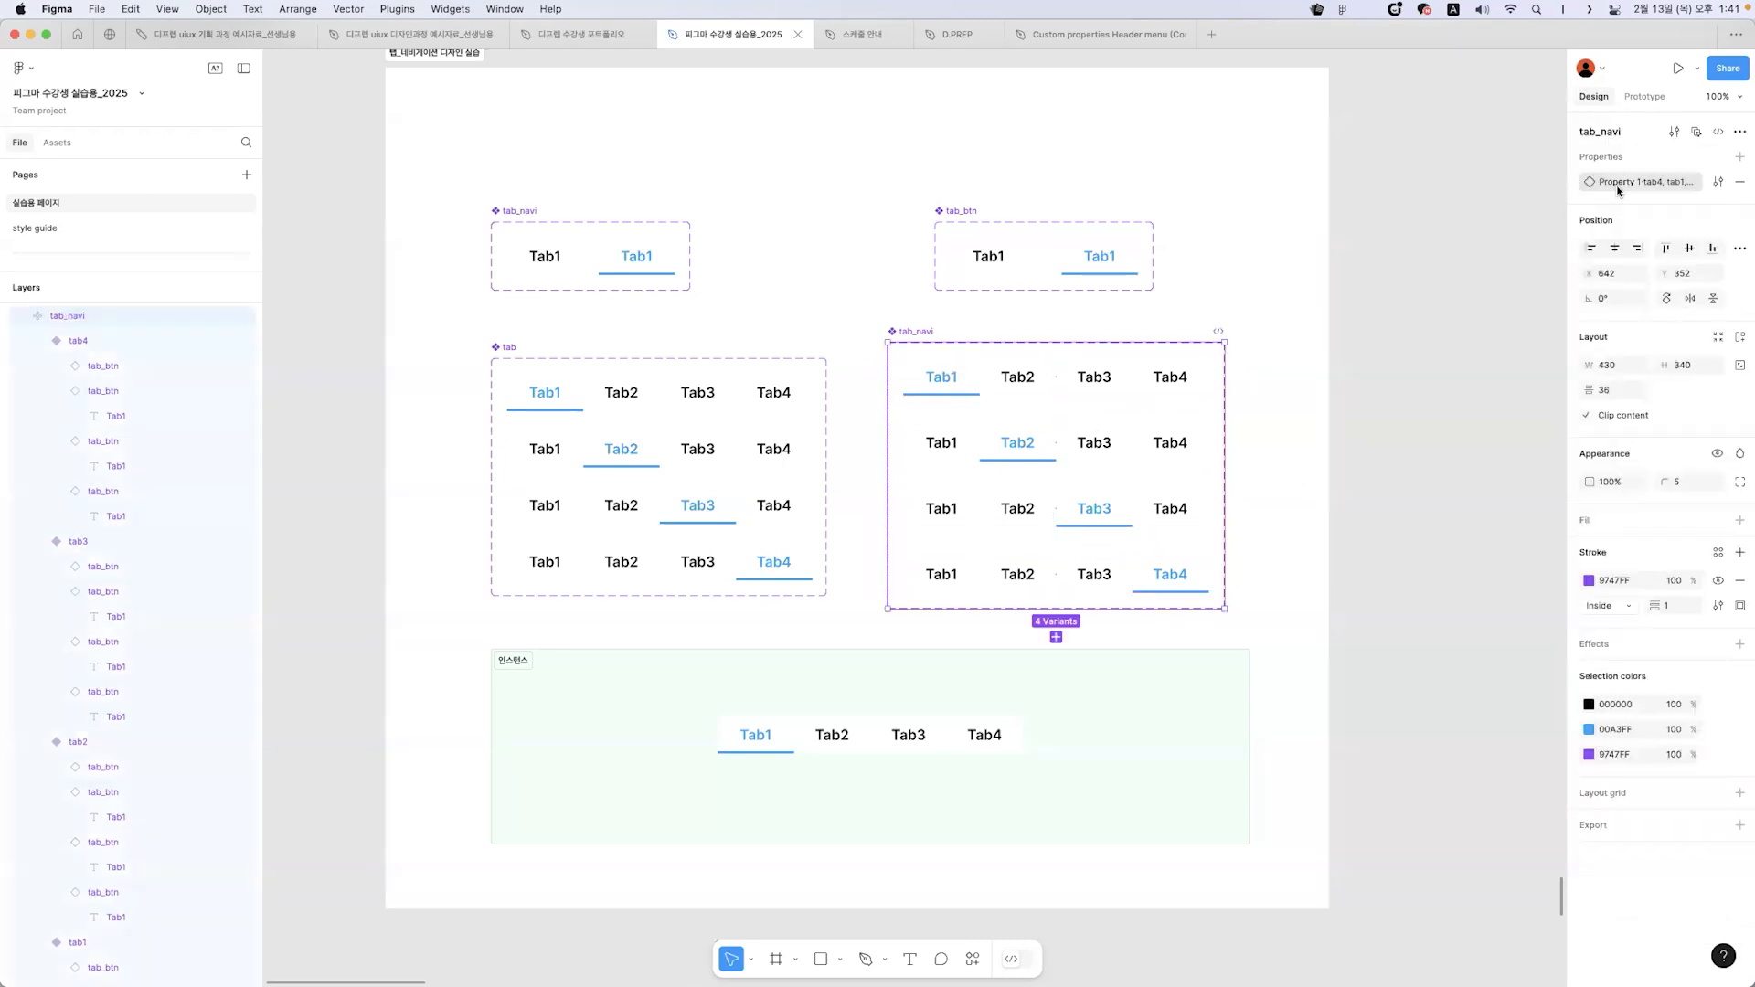
double_click(1615, 182)
type("name")
key("Return")
- Review the name value of each tab_navi variant and go from the tab2 variant to the tab4 variant
left_click(1207, 366)
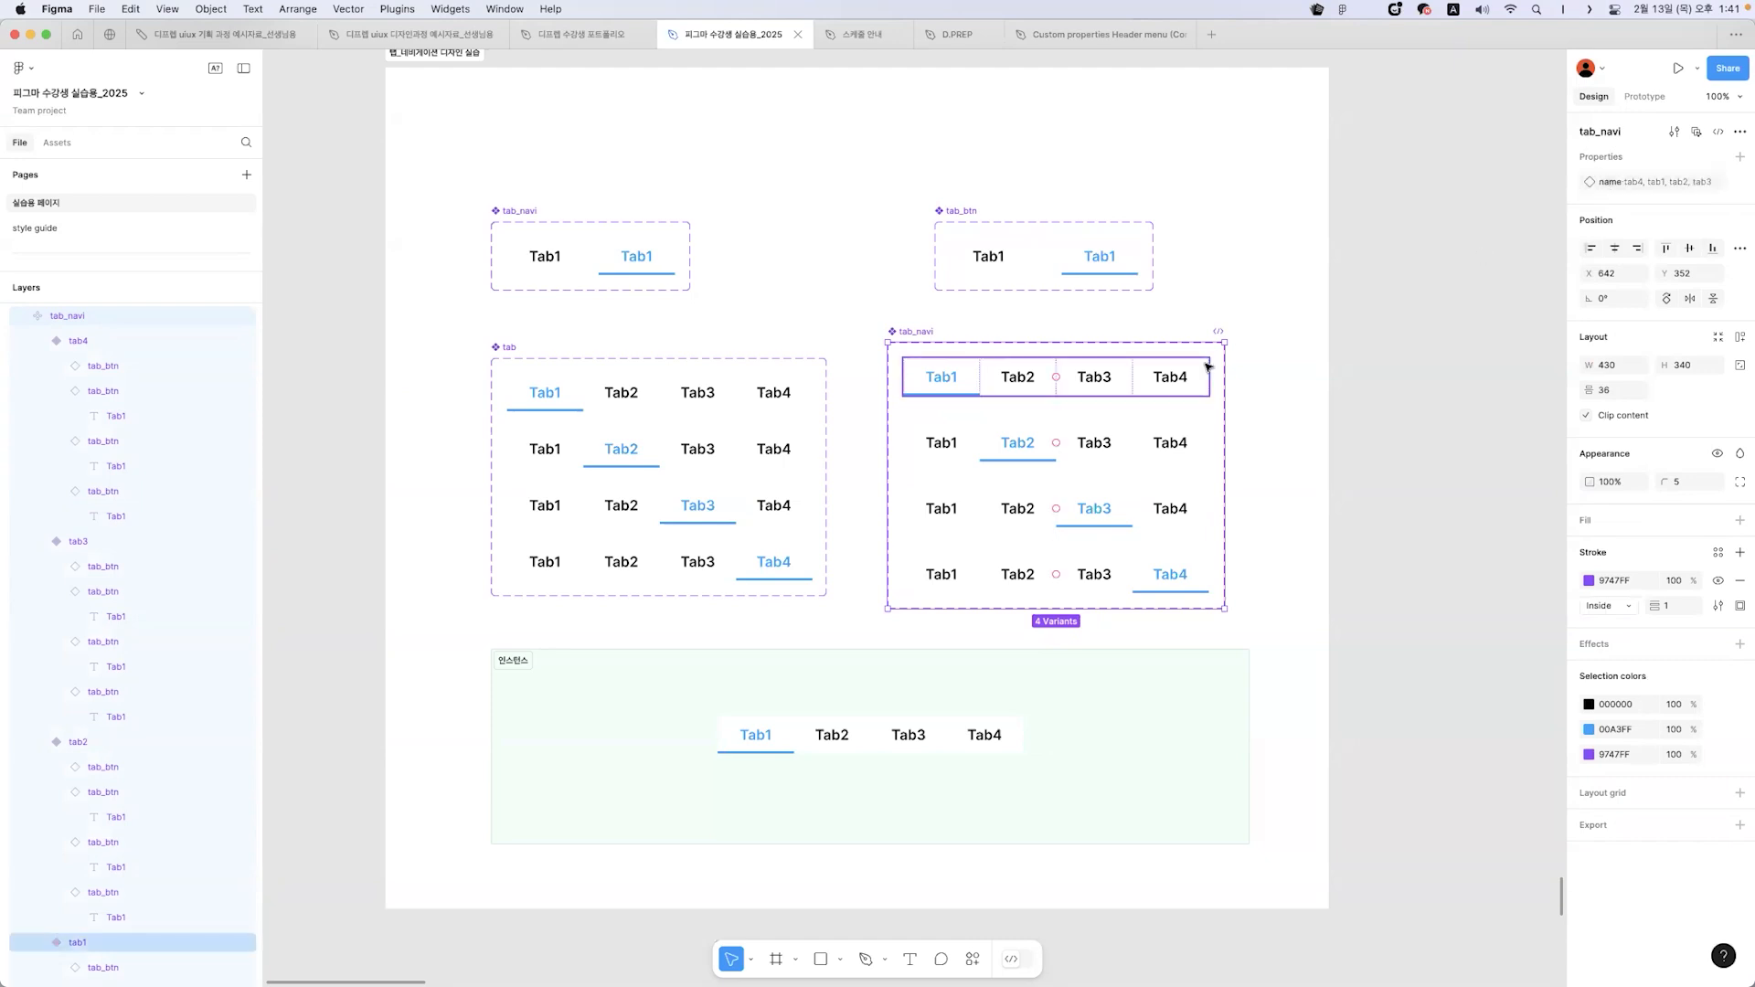
left_click(1194, 457)
left_click(1181, 514)
left_click(1182, 578)
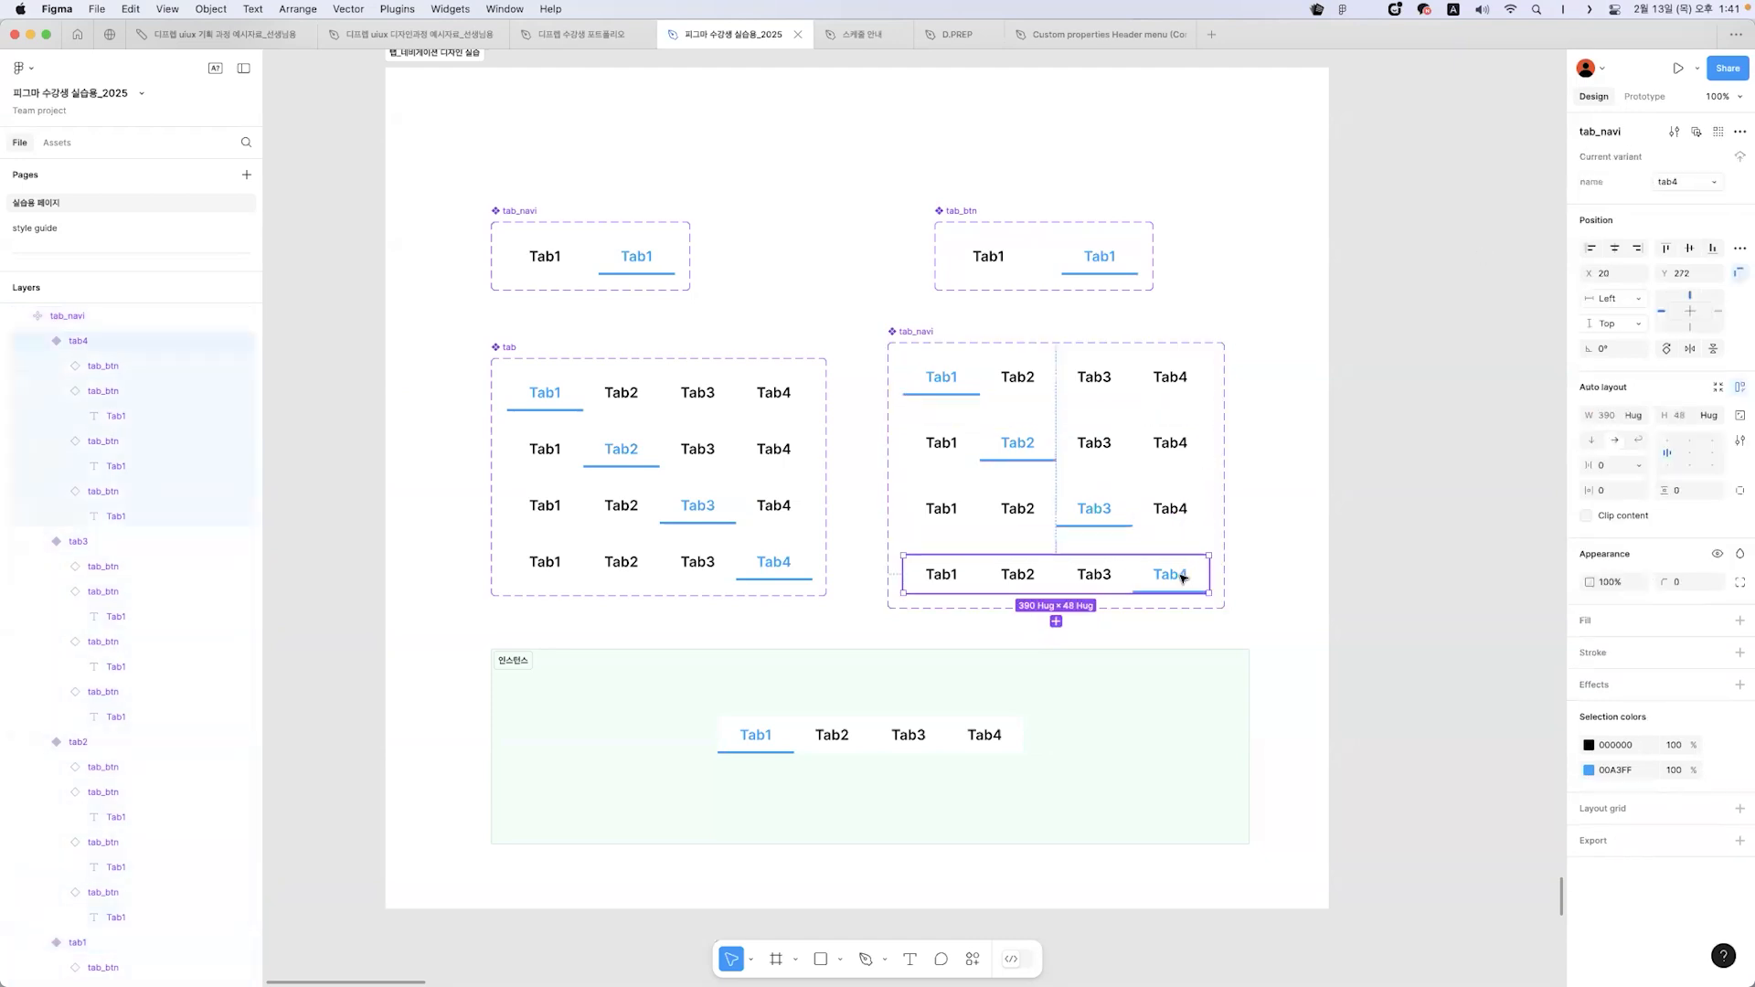
left_click(1165, 441)
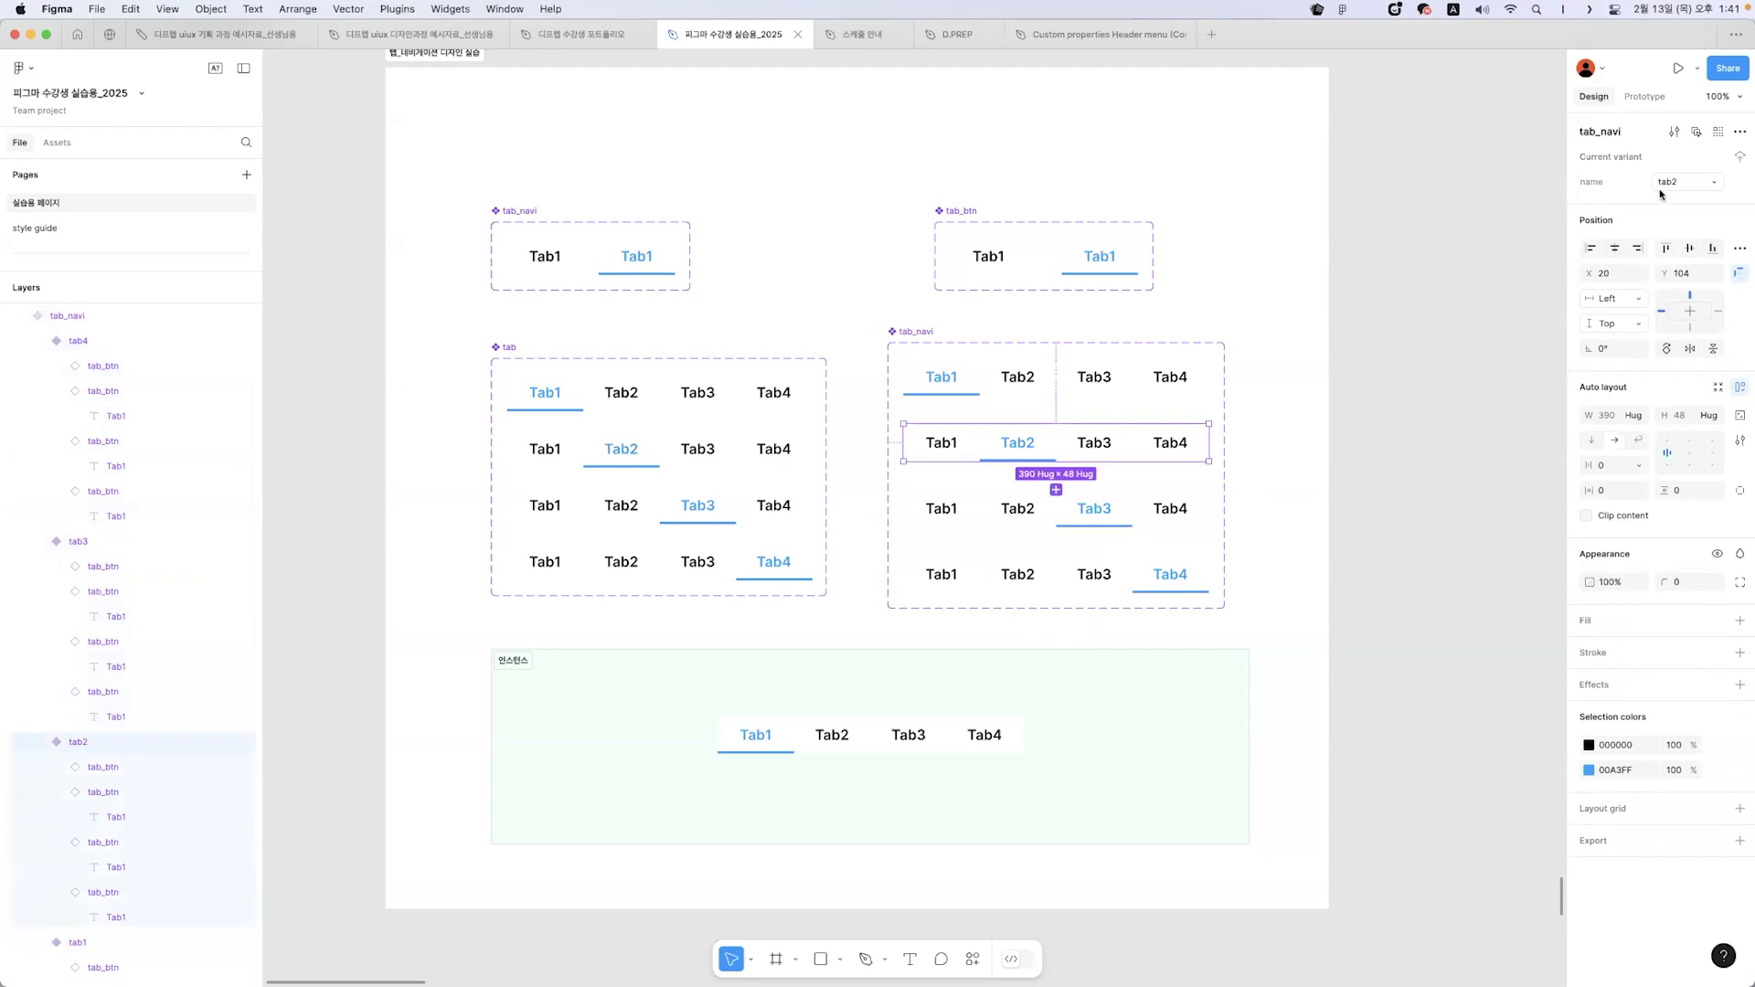
left_click(1673, 179)
left_click(1673, 159)
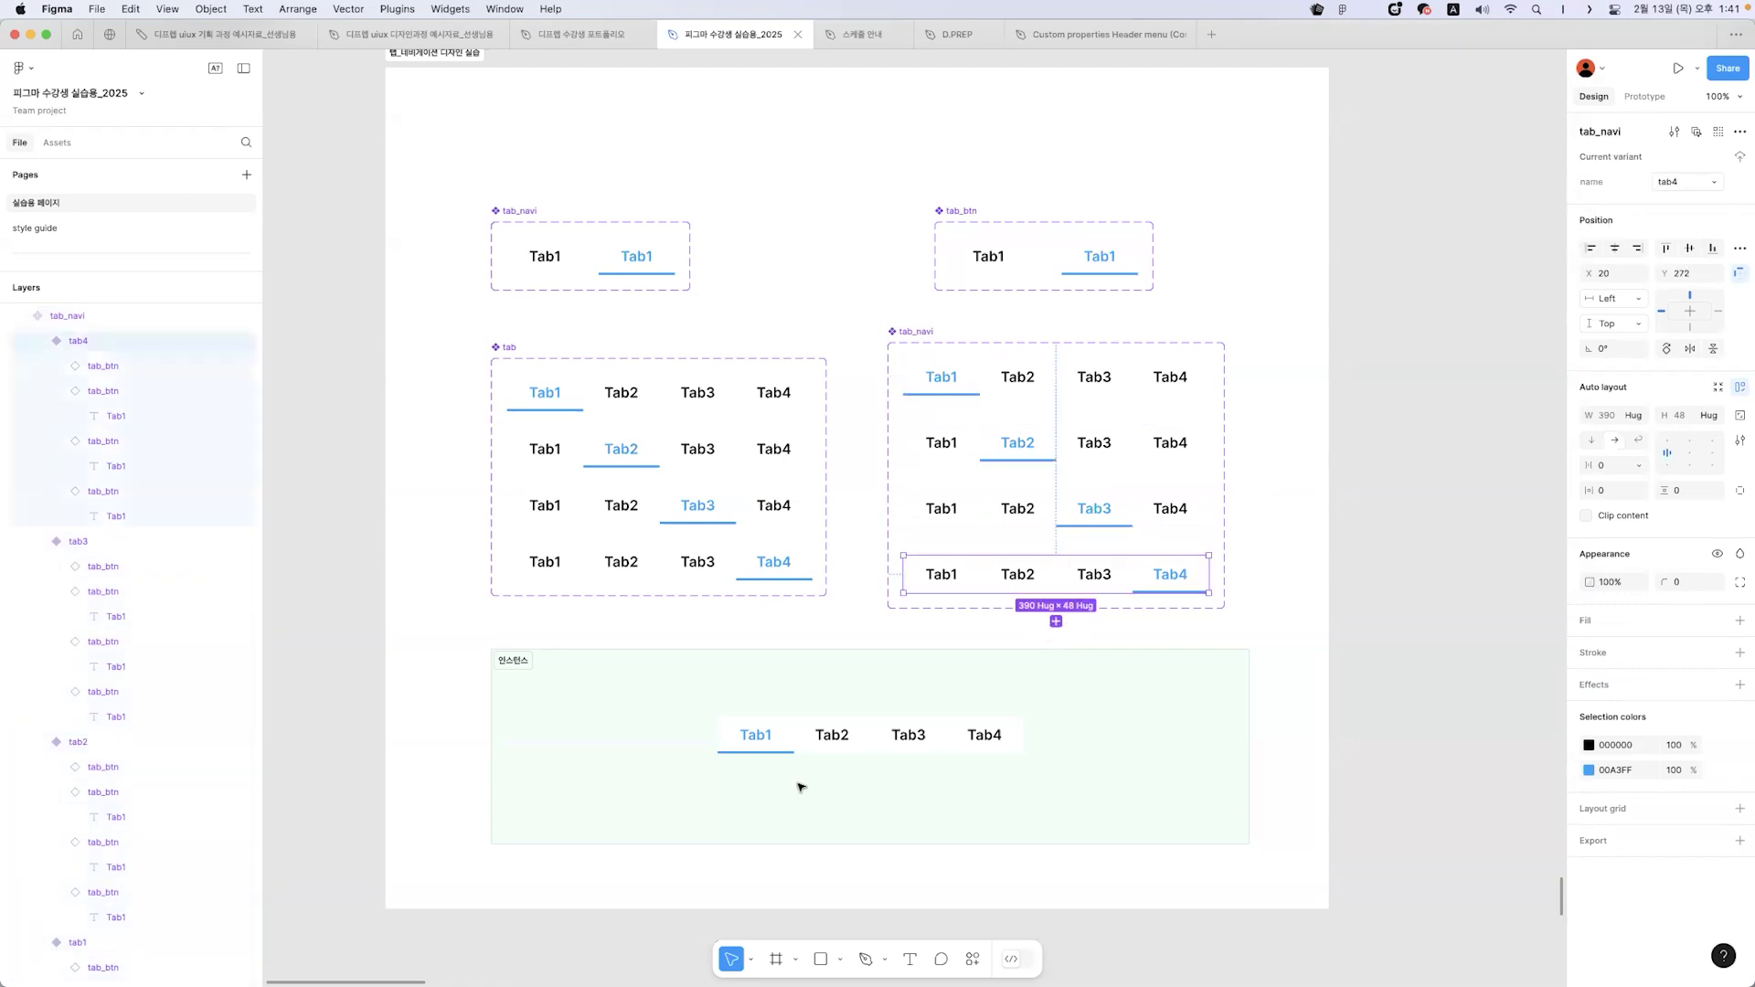
- Move the tab instance toward the left side of the 인스턴스 section and place an instance of the four-tab tab_navi component beside it
left_click(861, 747)
left_click_drag(861, 747, 712, 752)
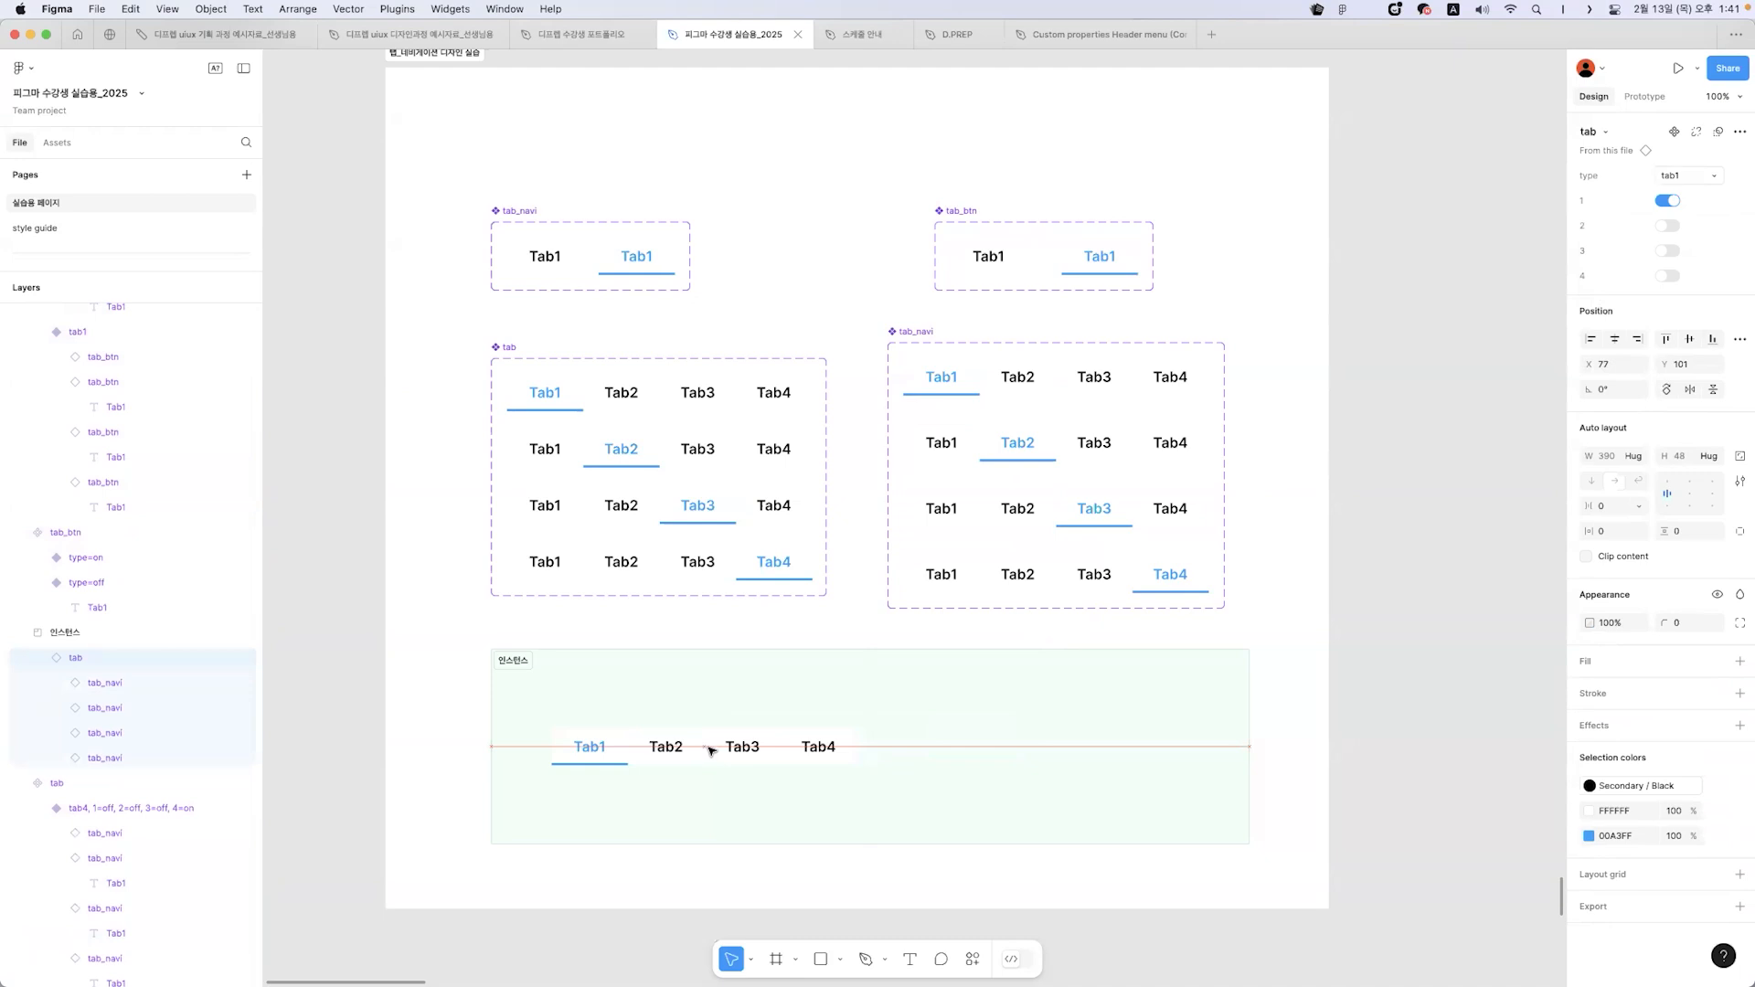
left_click(56, 144)
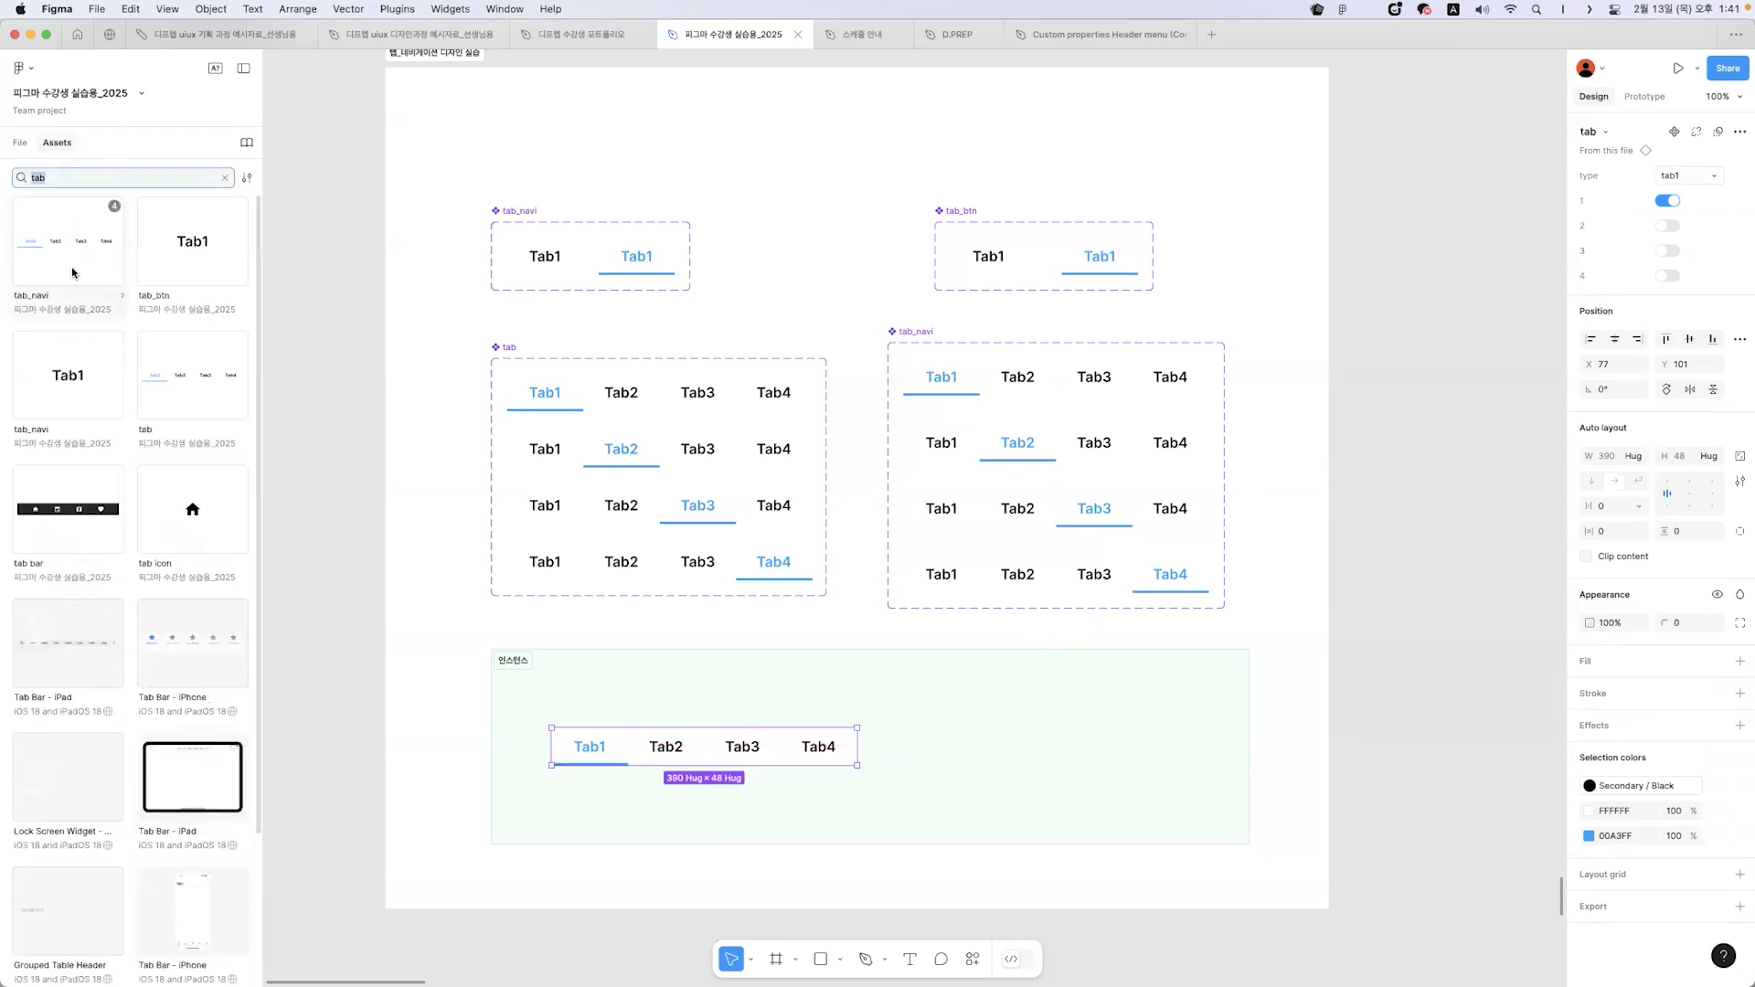
left_click_drag(69, 267, 1062, 782)
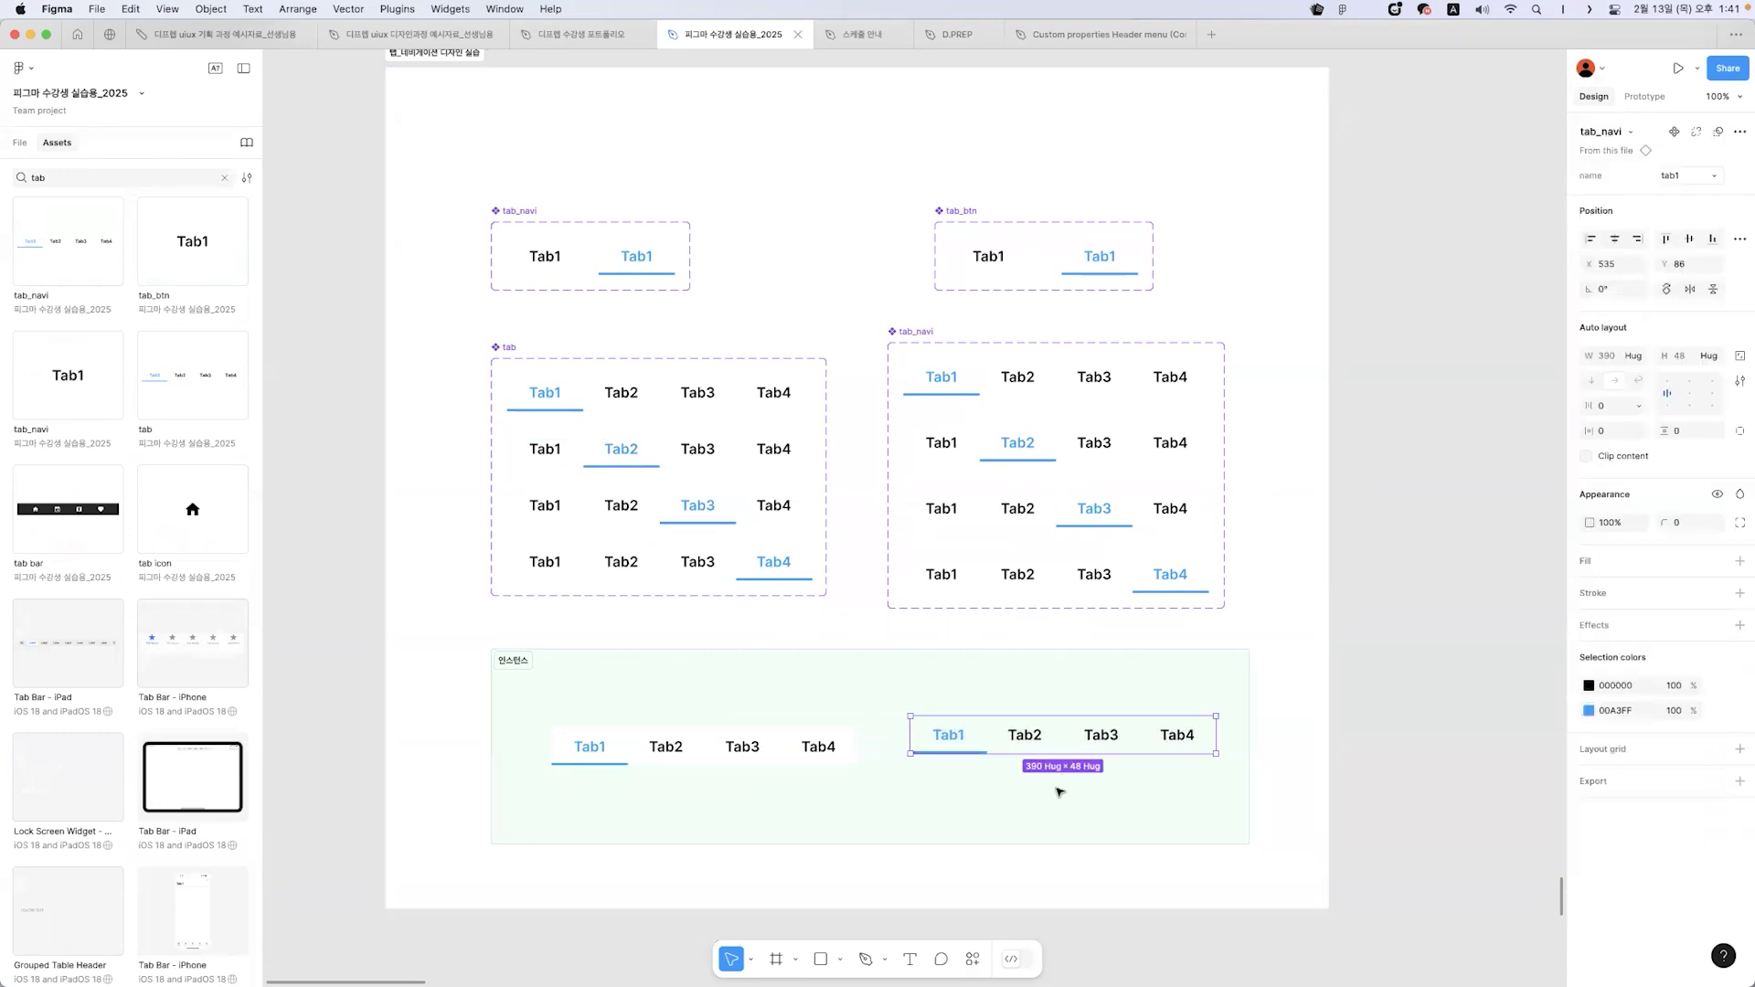
- Add a white FFFFFF fill to all four variants of the tab_navi component set
left_click(1068, 379)
left_click(1083, 443, "shift")
left_click(1079, 509, "shift")
left_click(1078, 574, "shift")
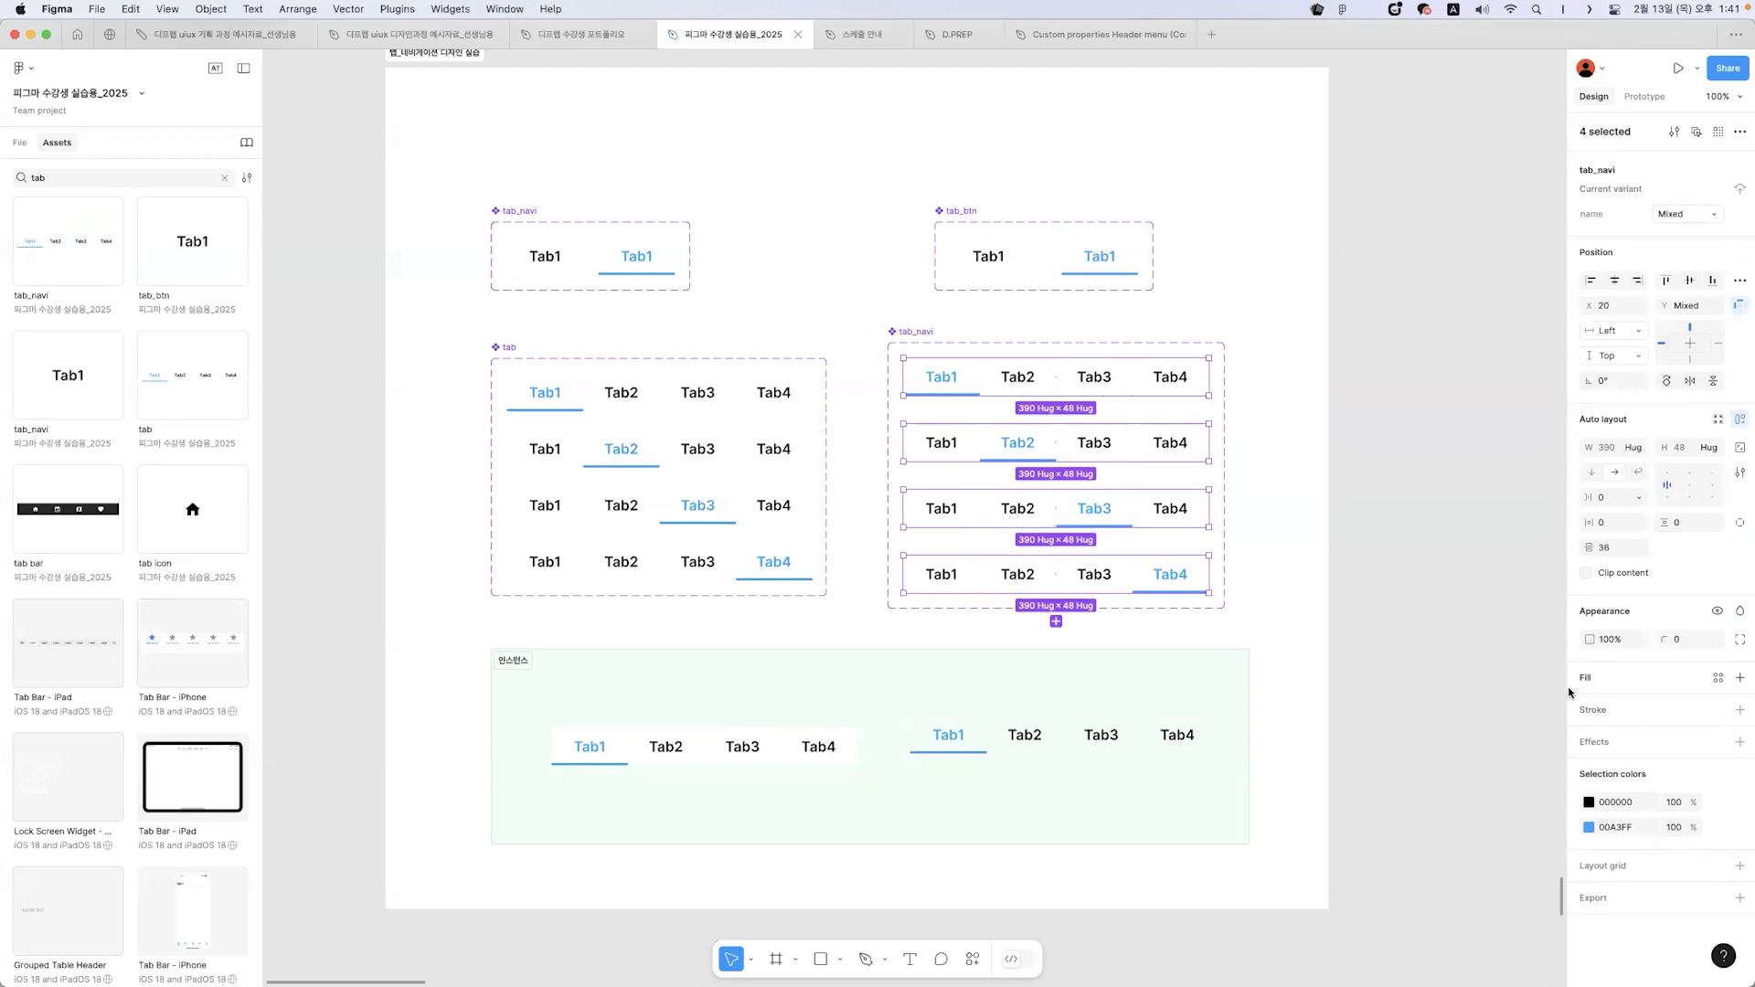
left_click(1628, 682)
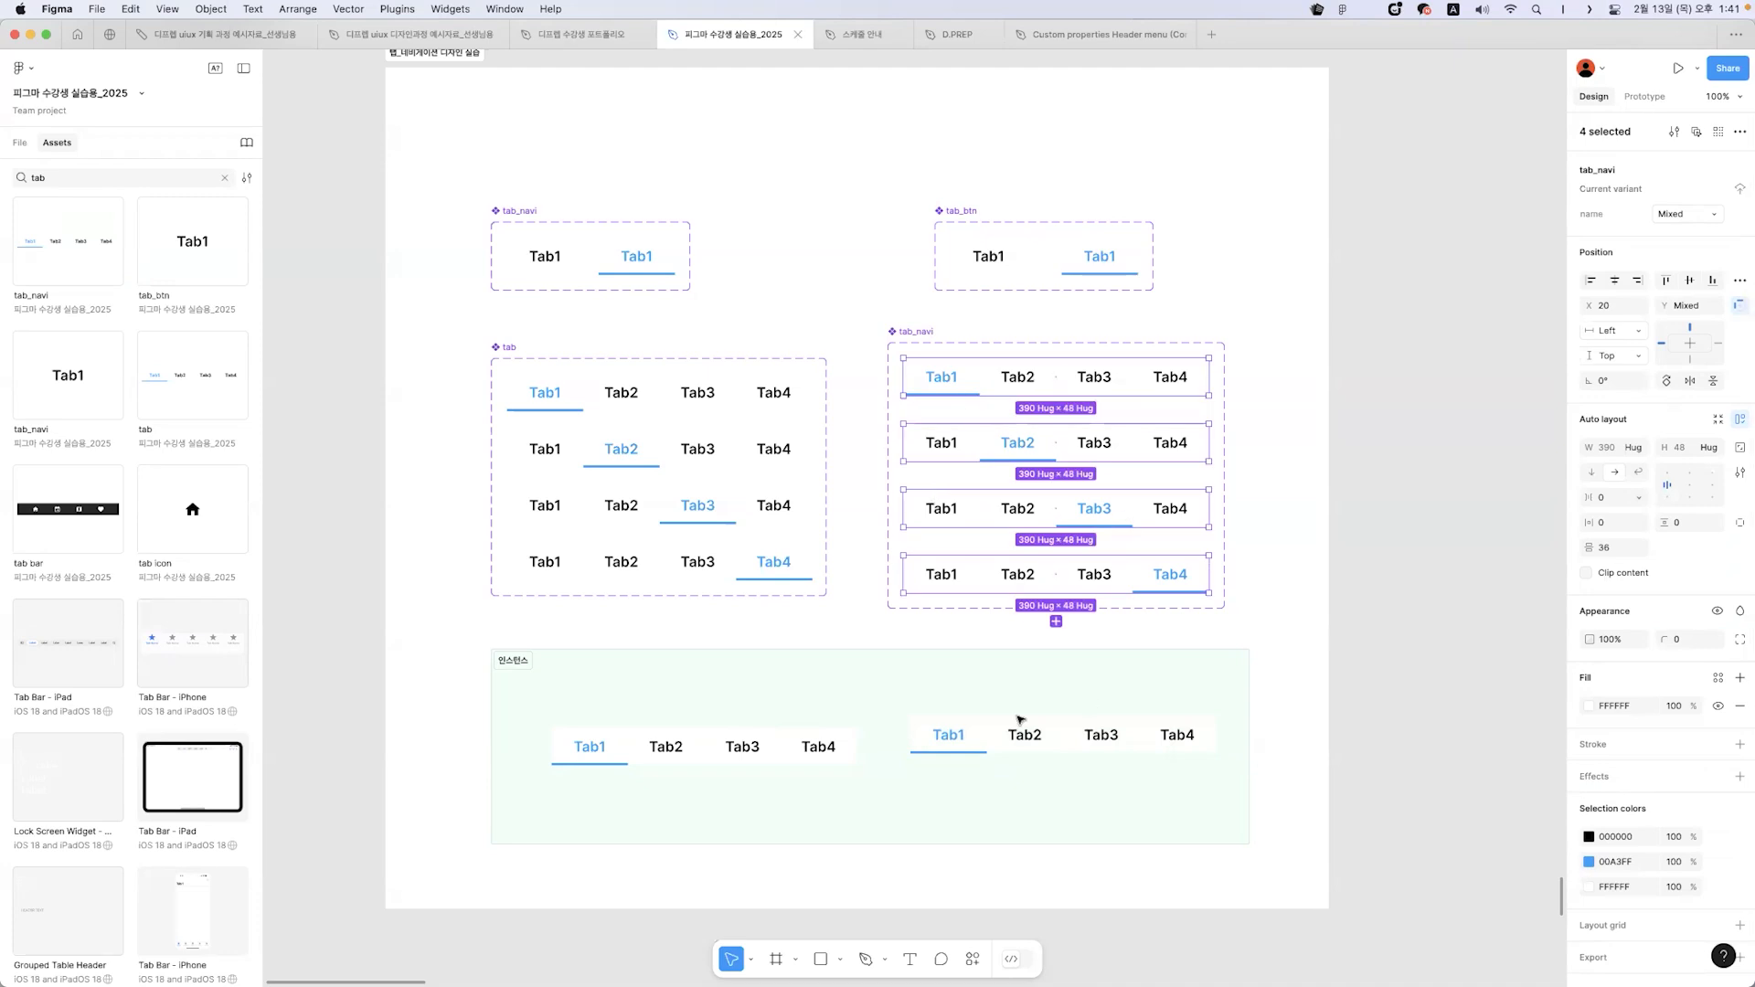
- Reposition the tab_navi instance at X 529, Y 94 and switch its name value to tab2, tab3 and tab4 in turn
left_click(1085, 746)
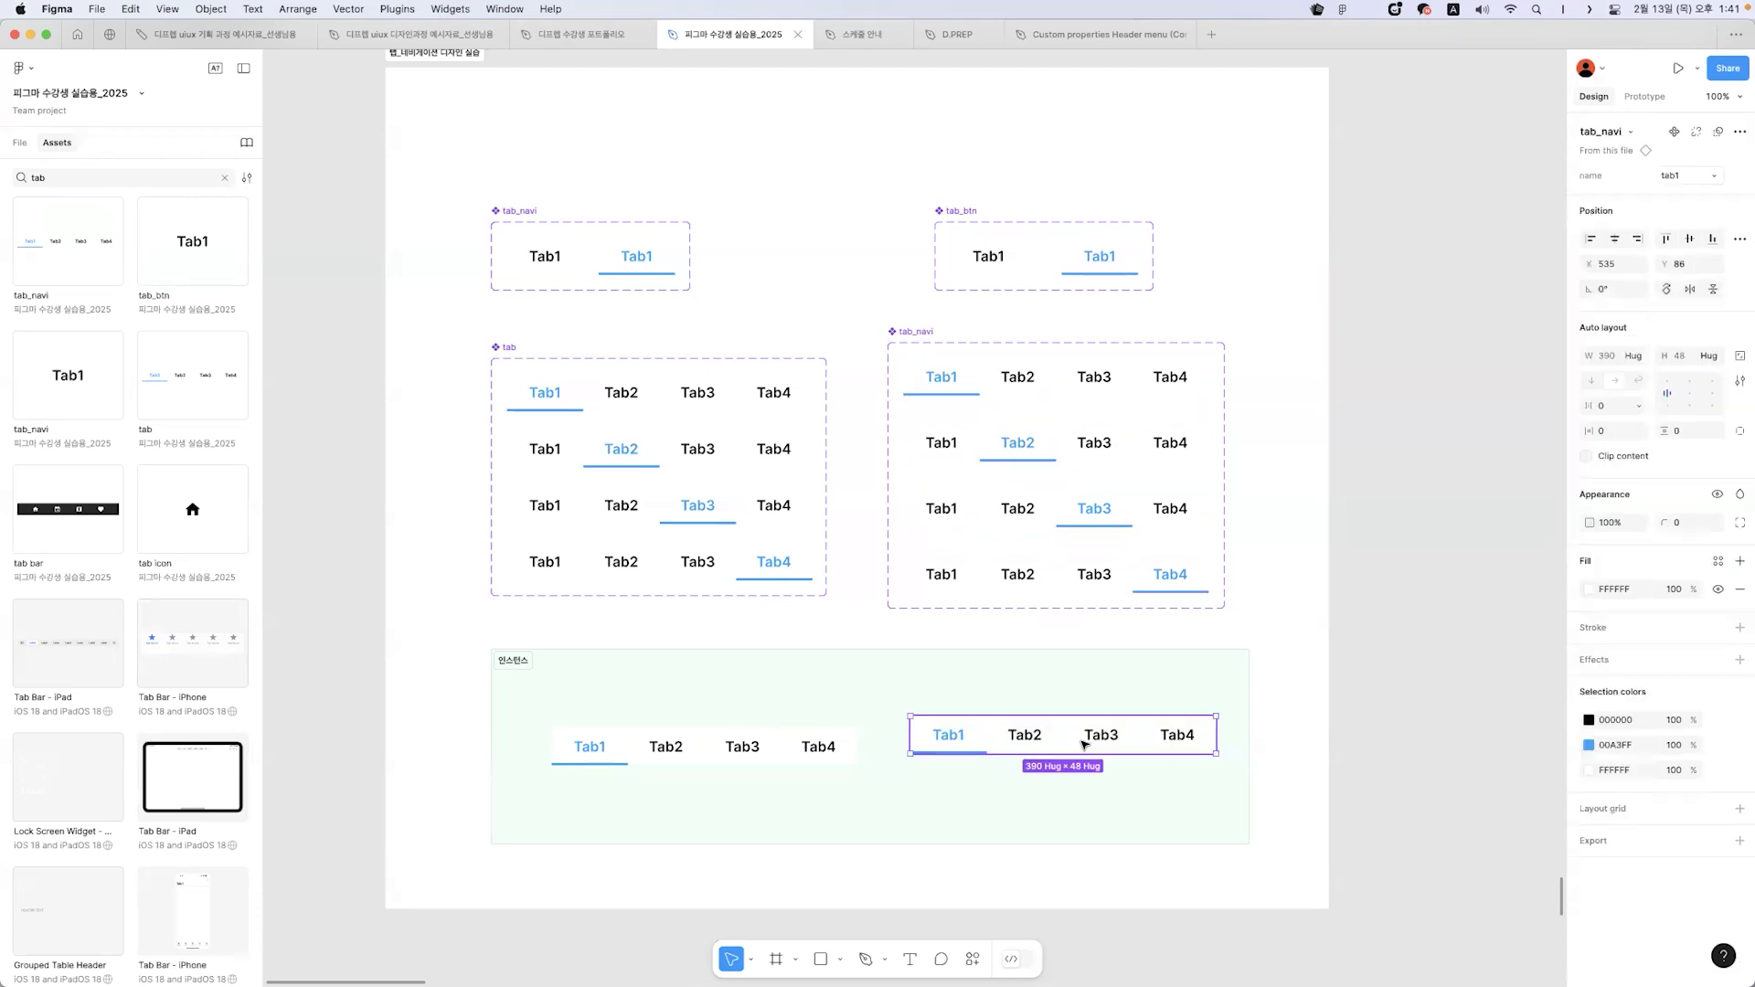
left_click_drag(1079, 746, 1074, 752)
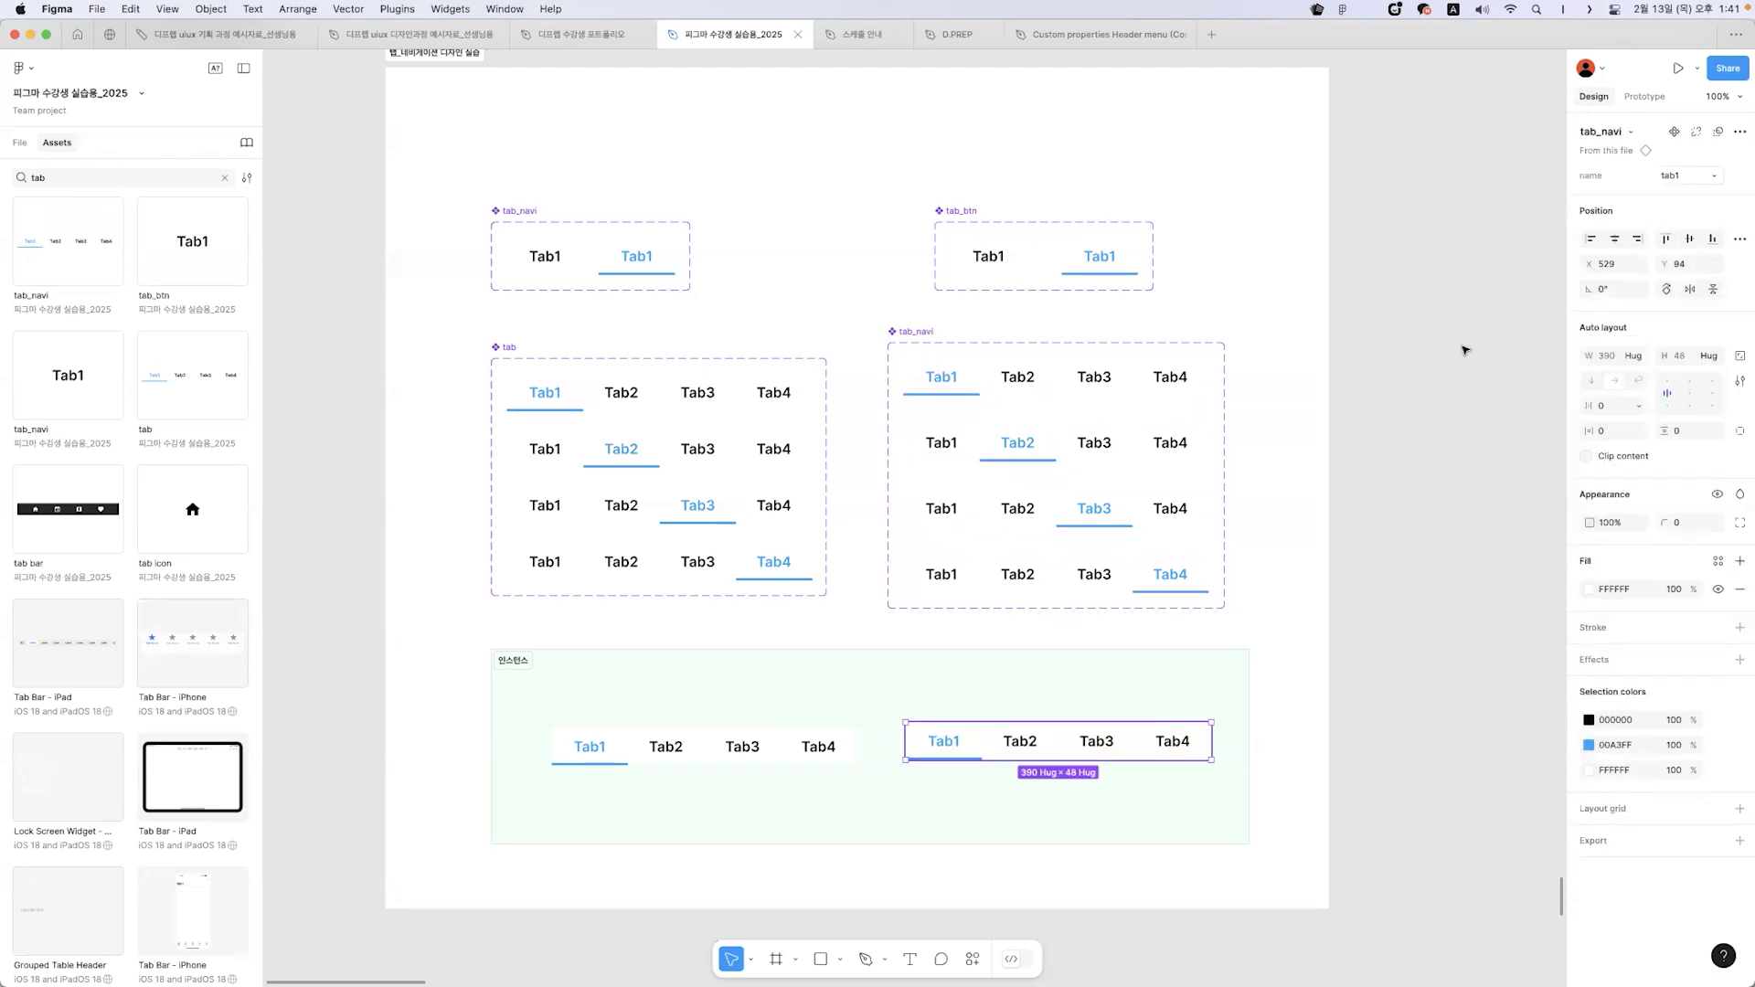
left_click(1679, 178)
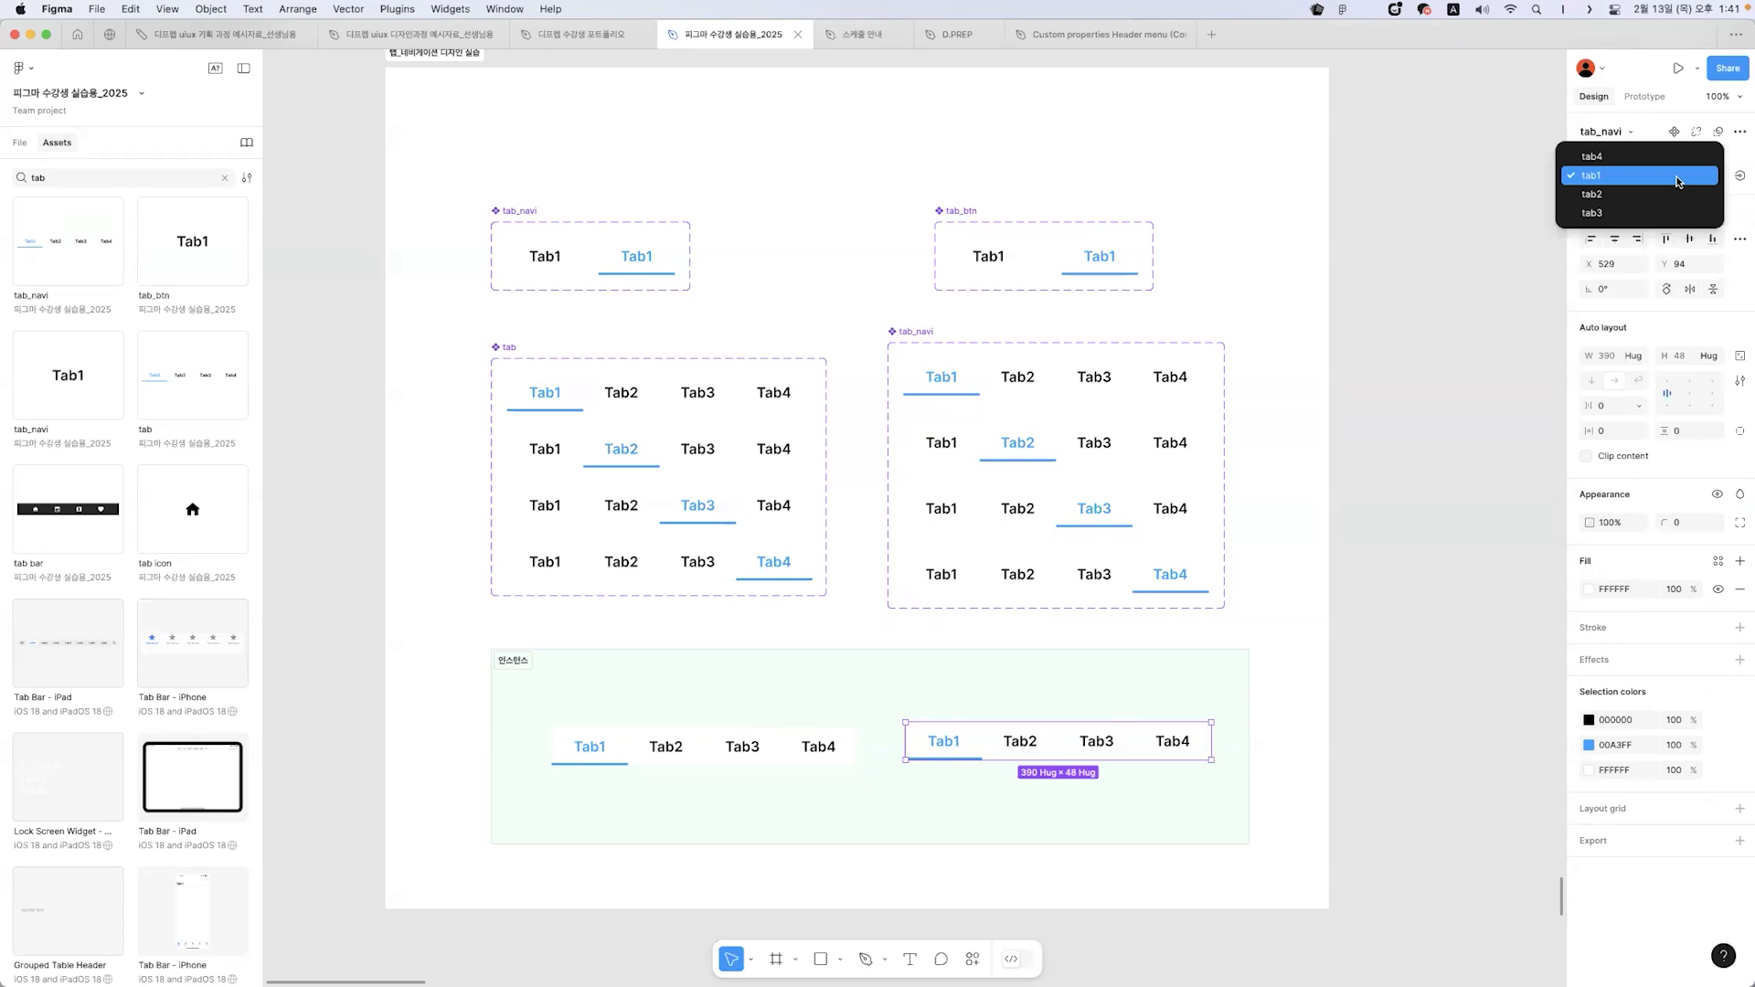
left_click(1679, 194)
left_click(1691, 177)
left_click(1675, 199)
left_click(1693, 183)
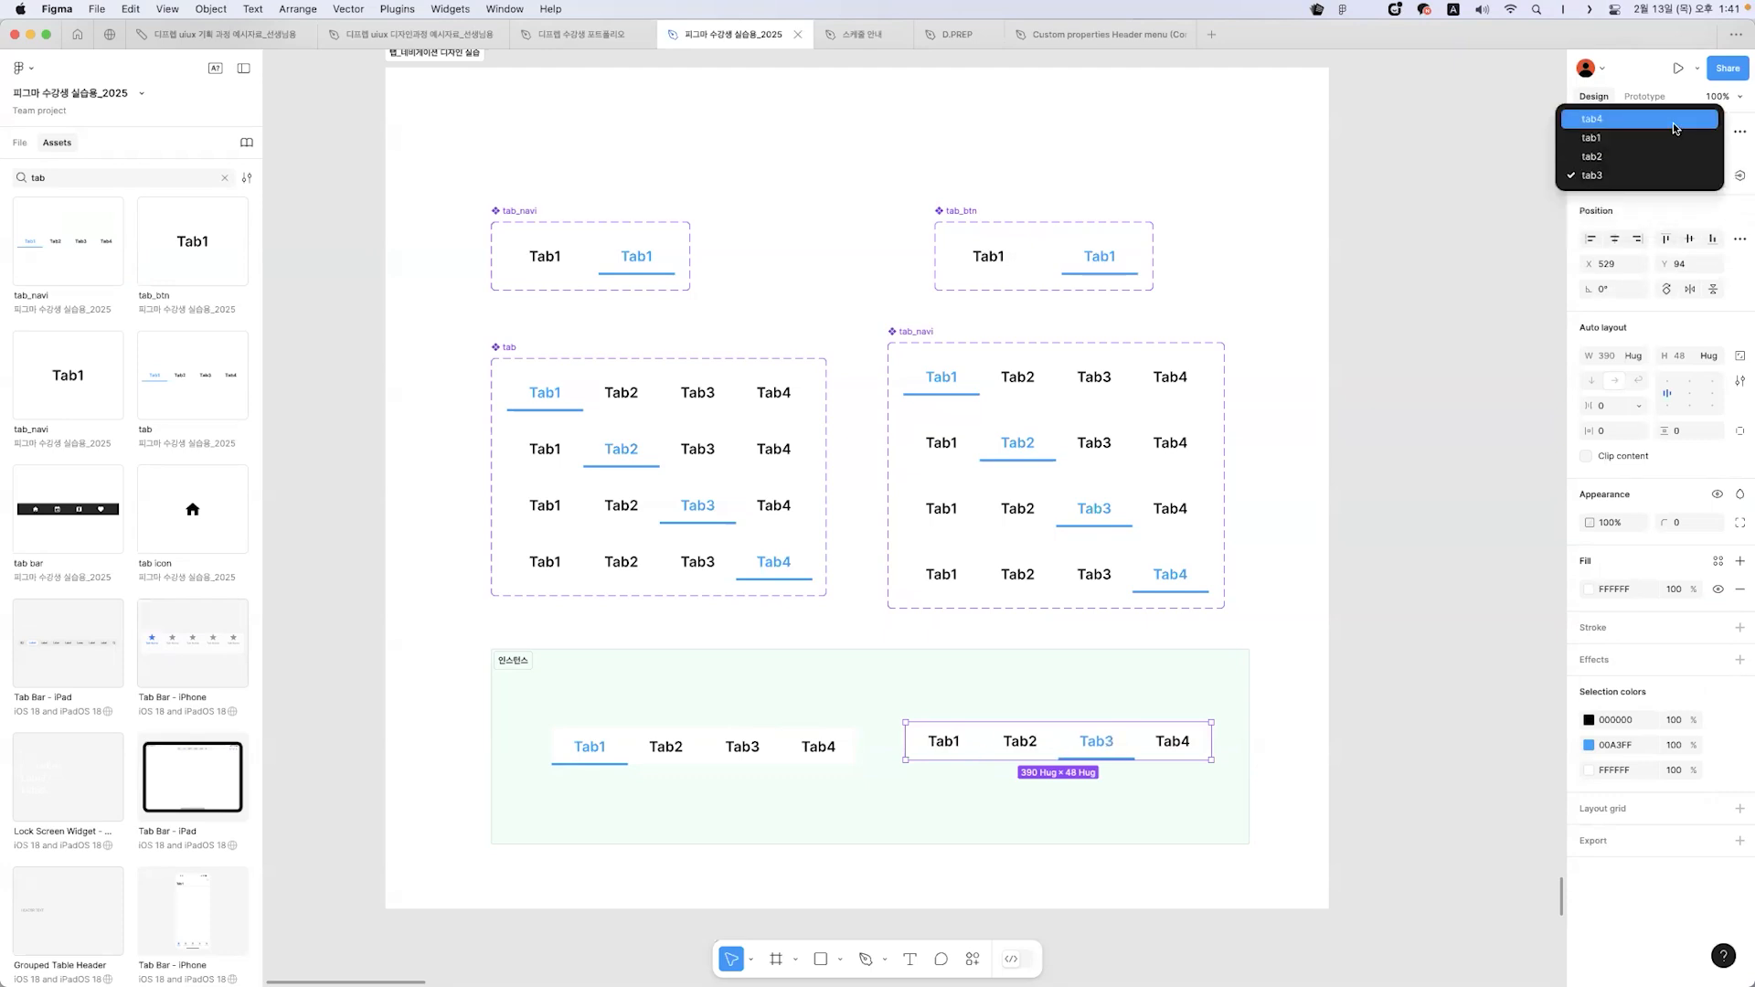
left_click(1678, 119)
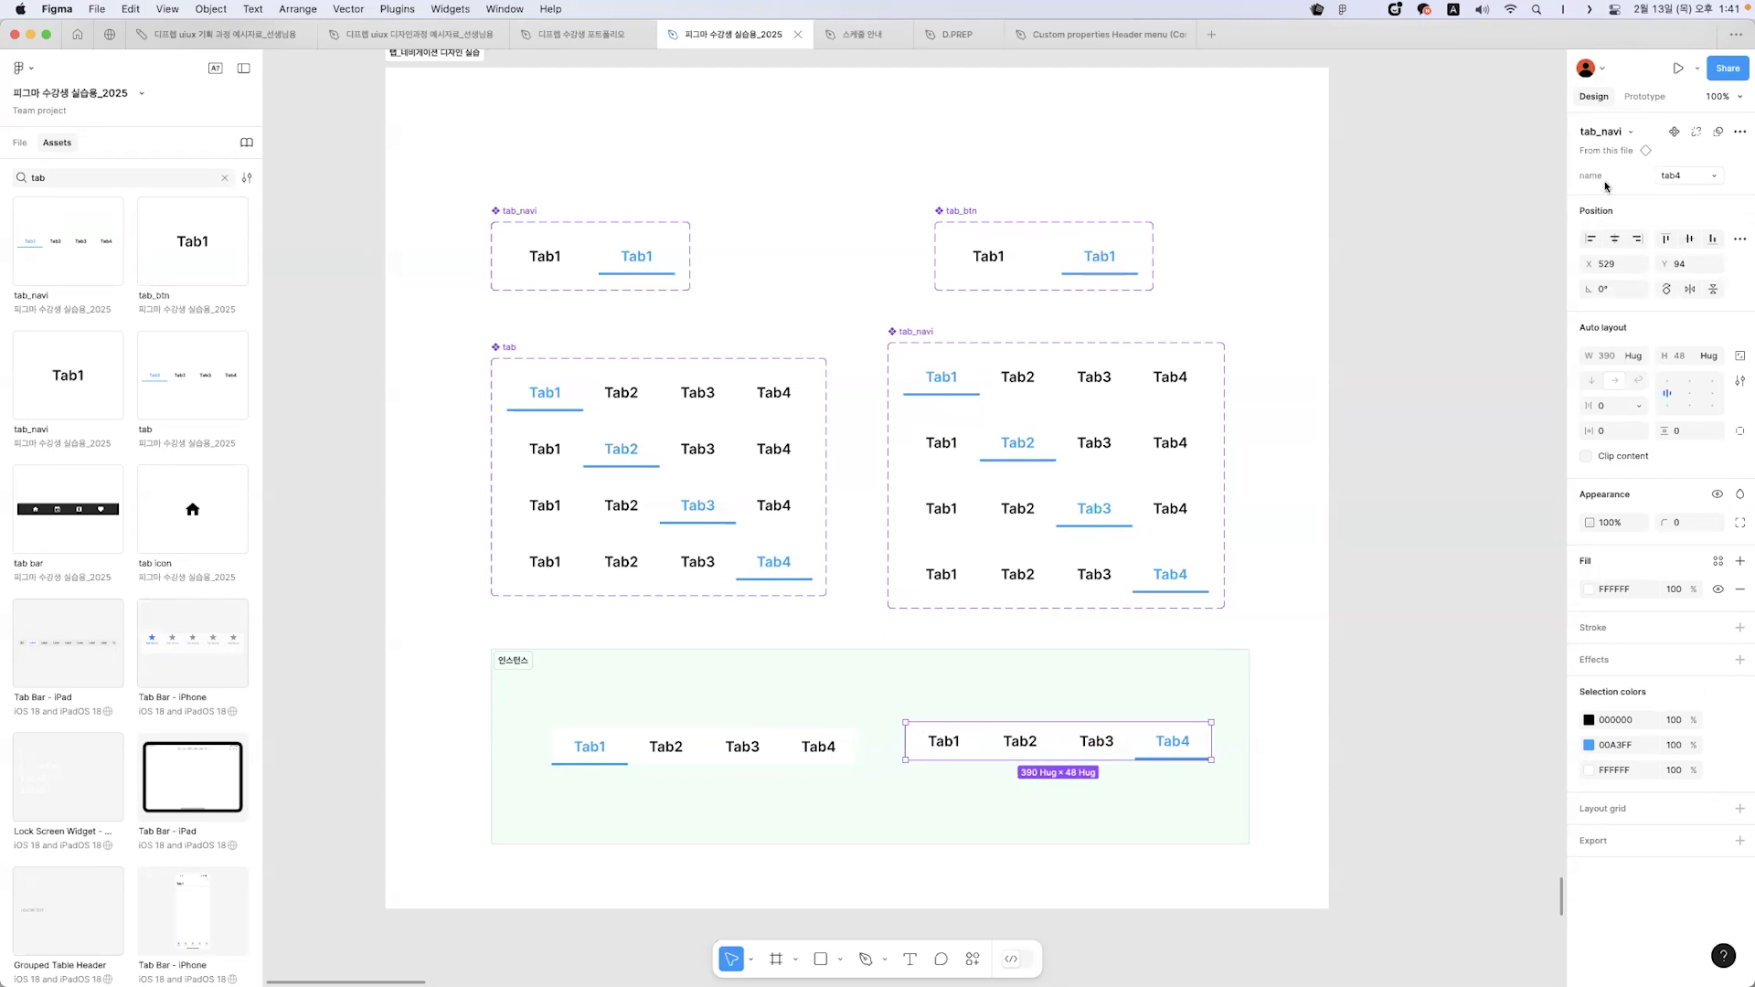
- Reorder the values of the tab_navi set's name property to tab1, tab2, tab3, tab4
left_click(1691, 176)
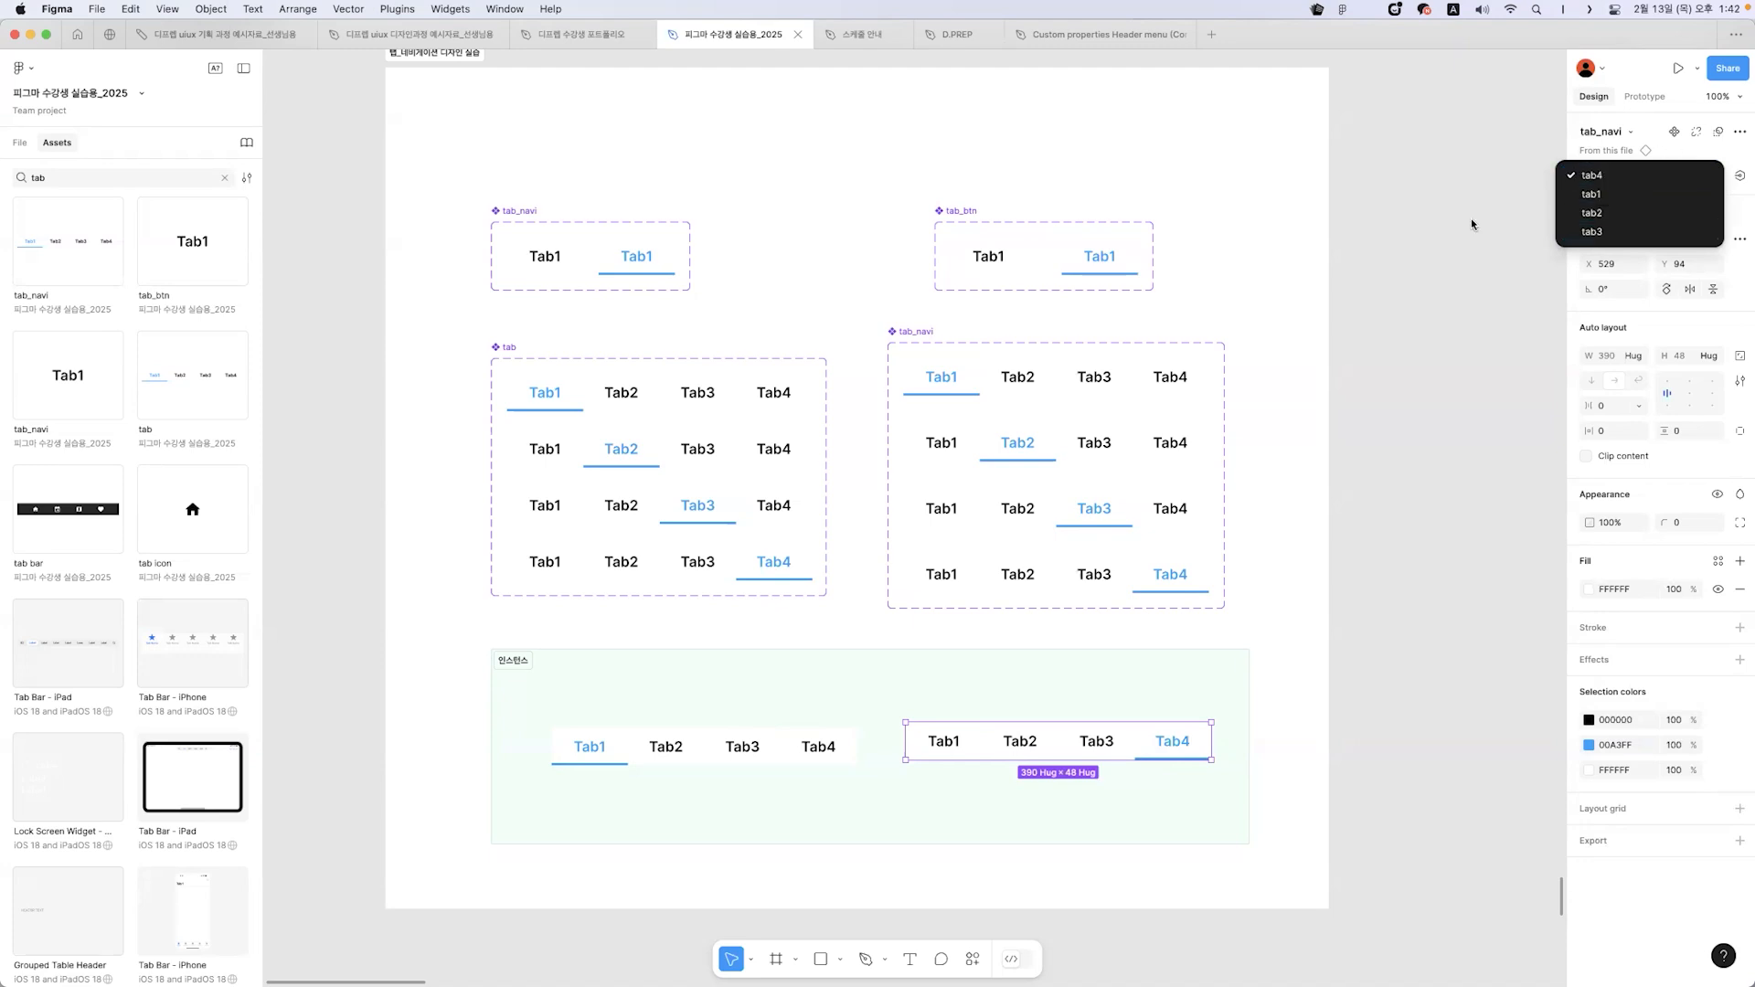
left_click(923, 333)
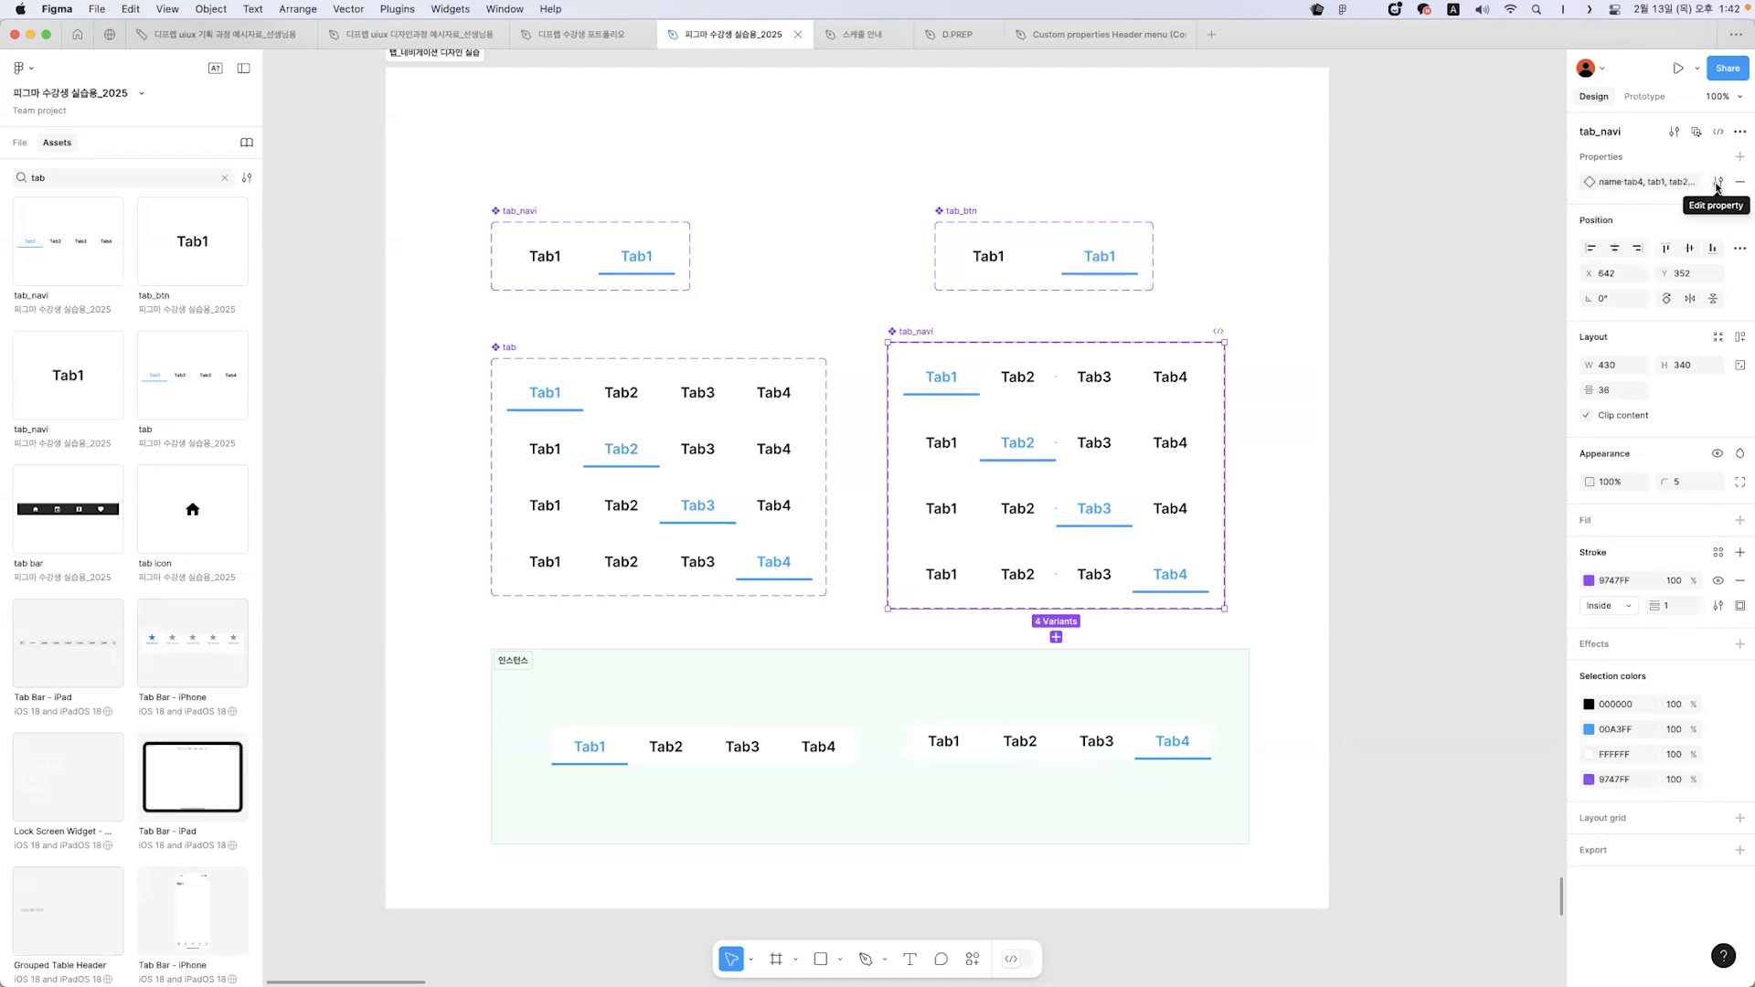
left_click(1717, 183)
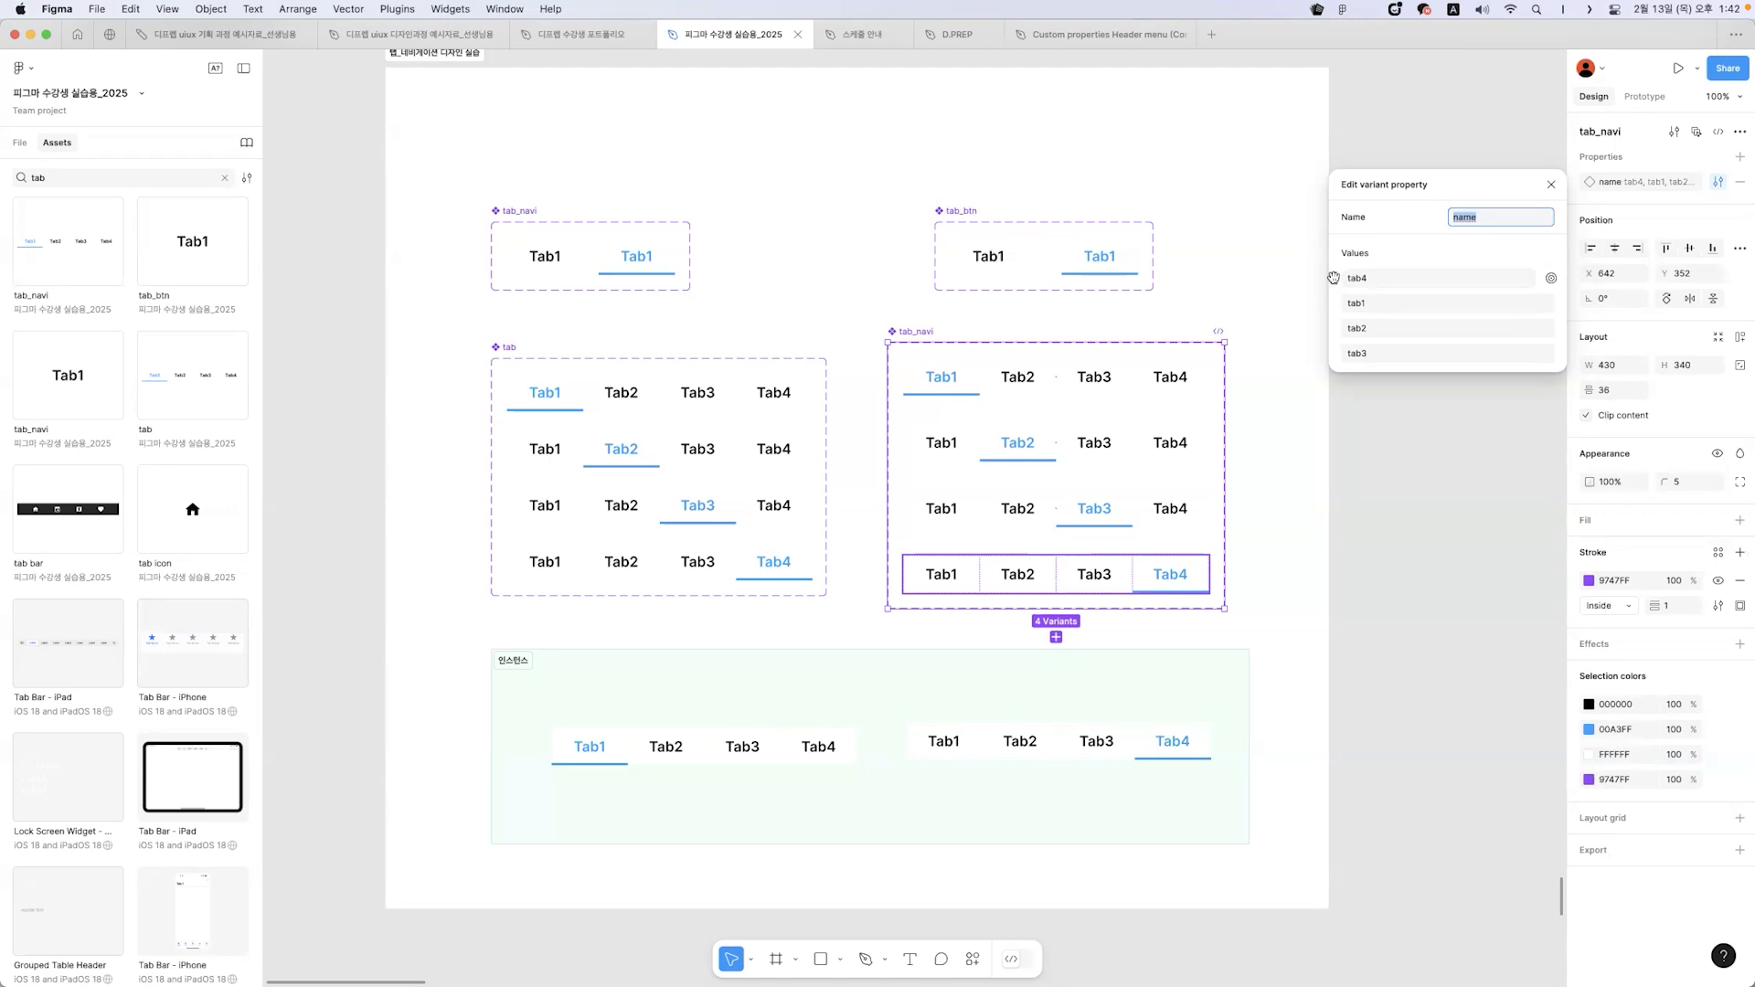
left_click_drag(1337, 280, 1340, 329)
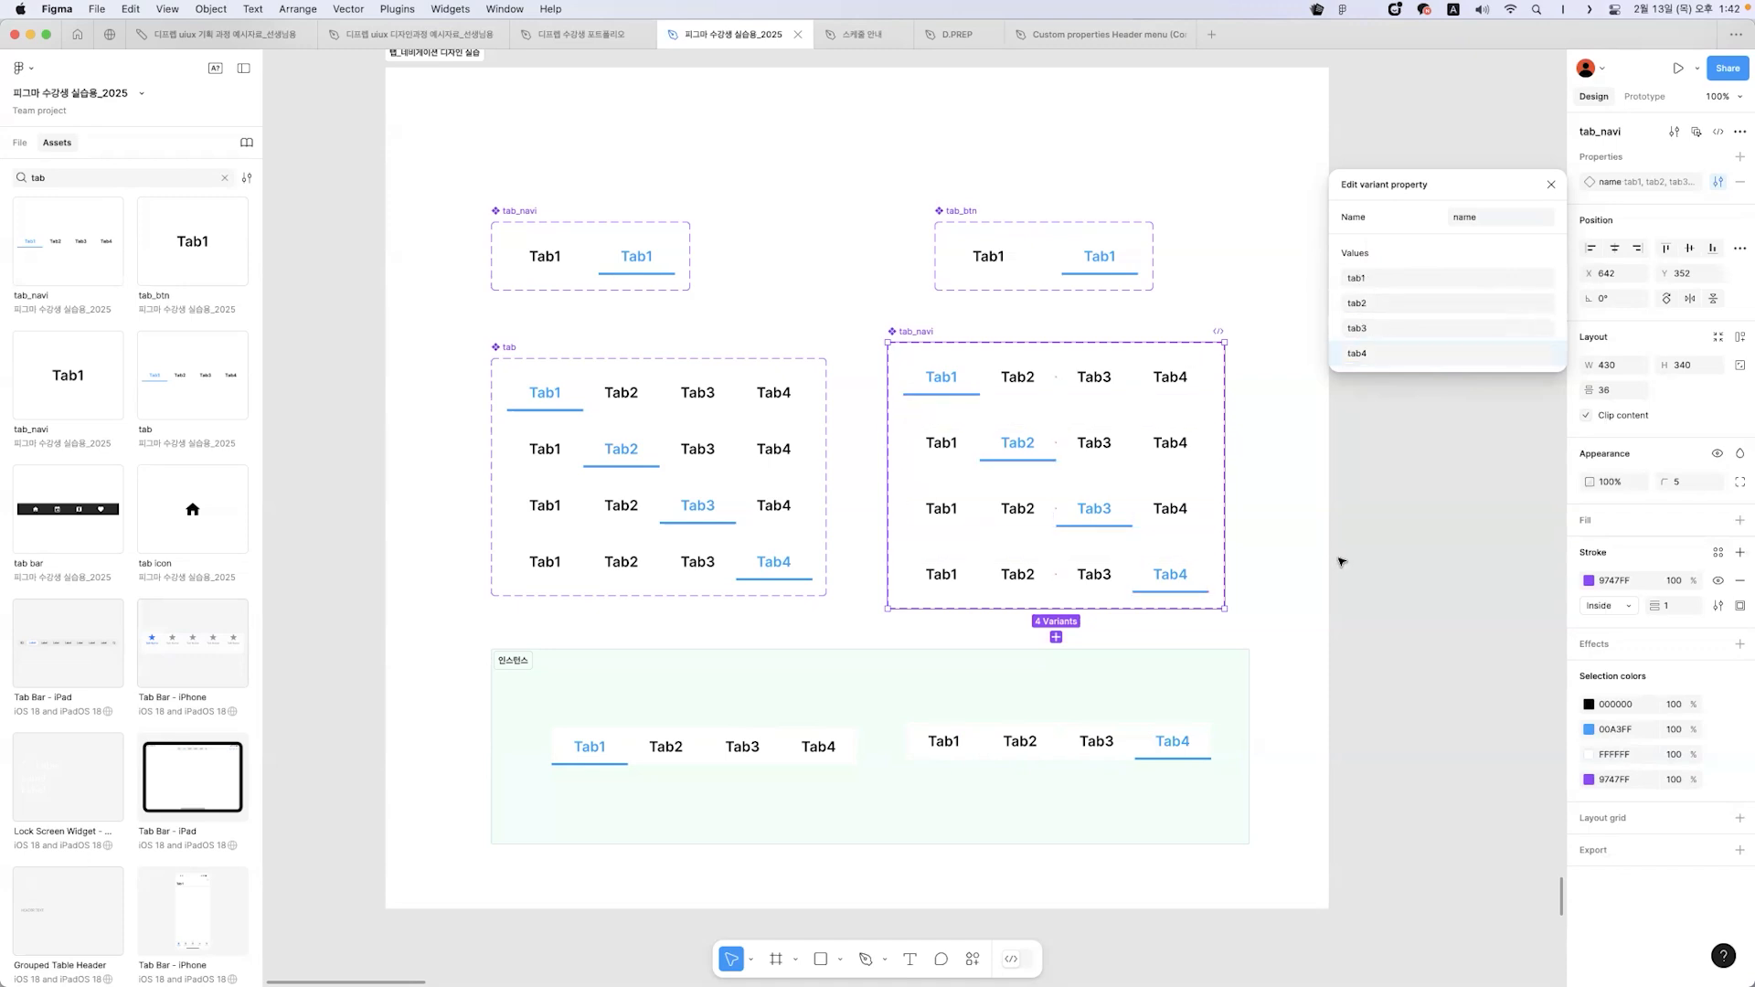
- Close the variant property editor and switch the tab_navi instance's name value to tab3, tab2 and tab1 in turn
left_click(1453, 539)
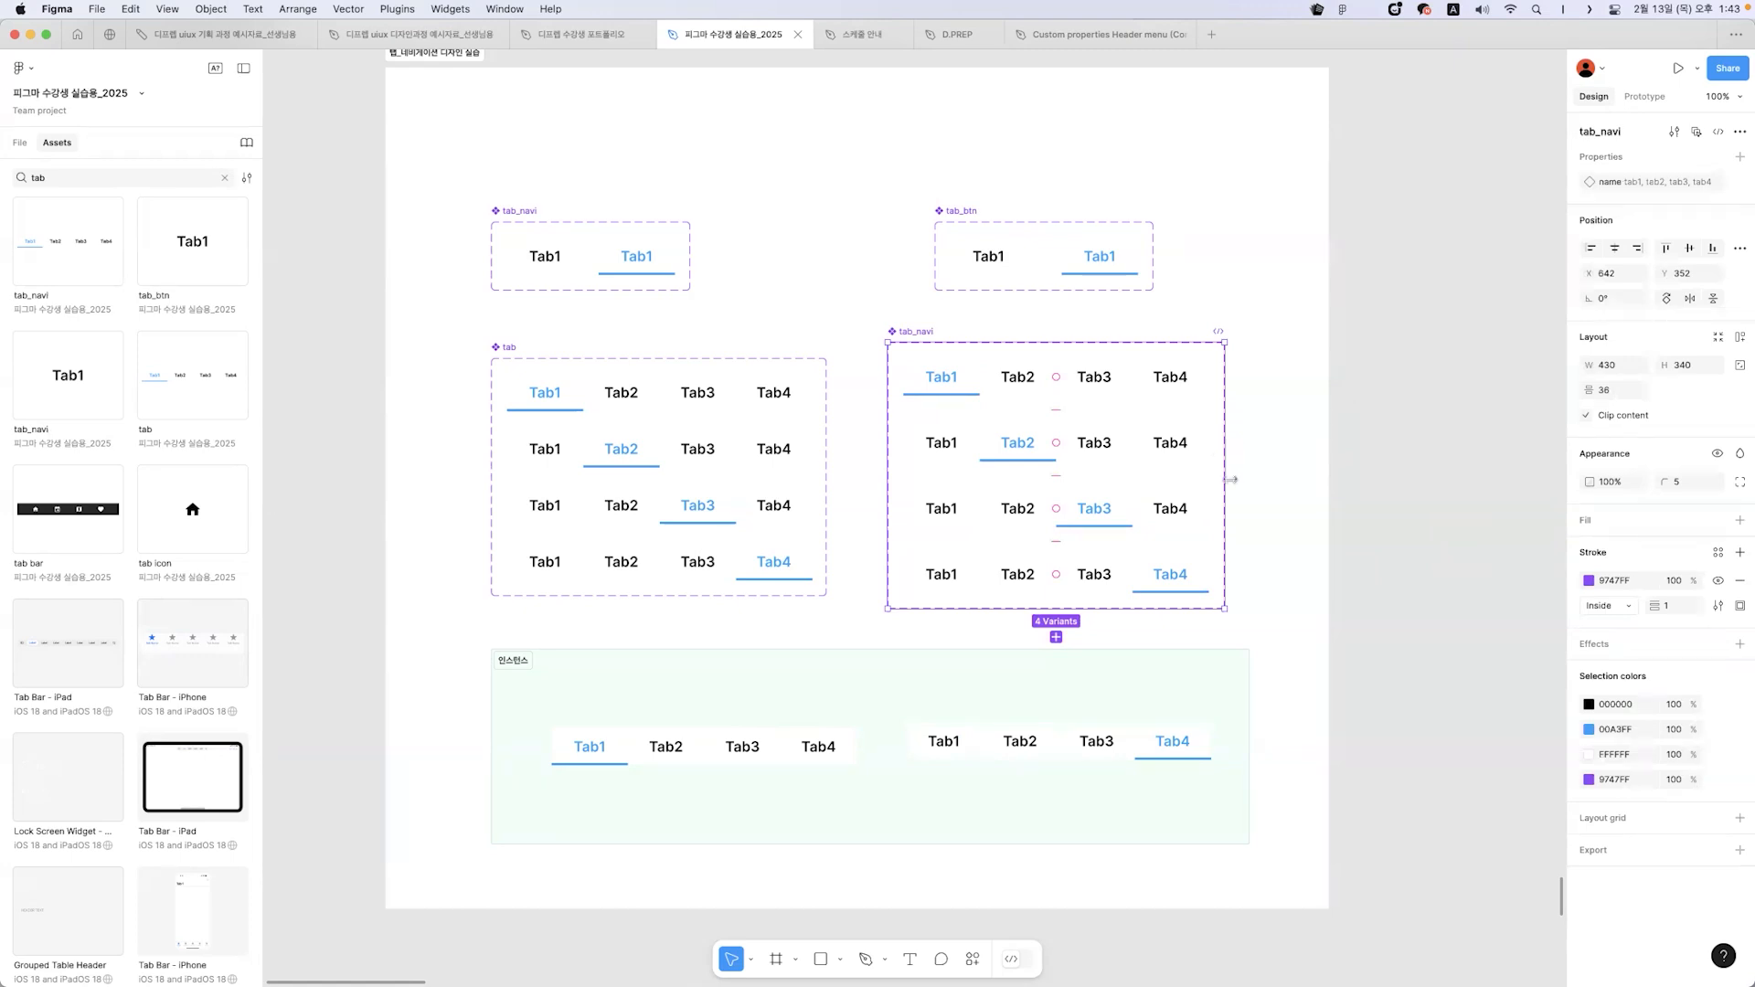
left_click(1092, 748)
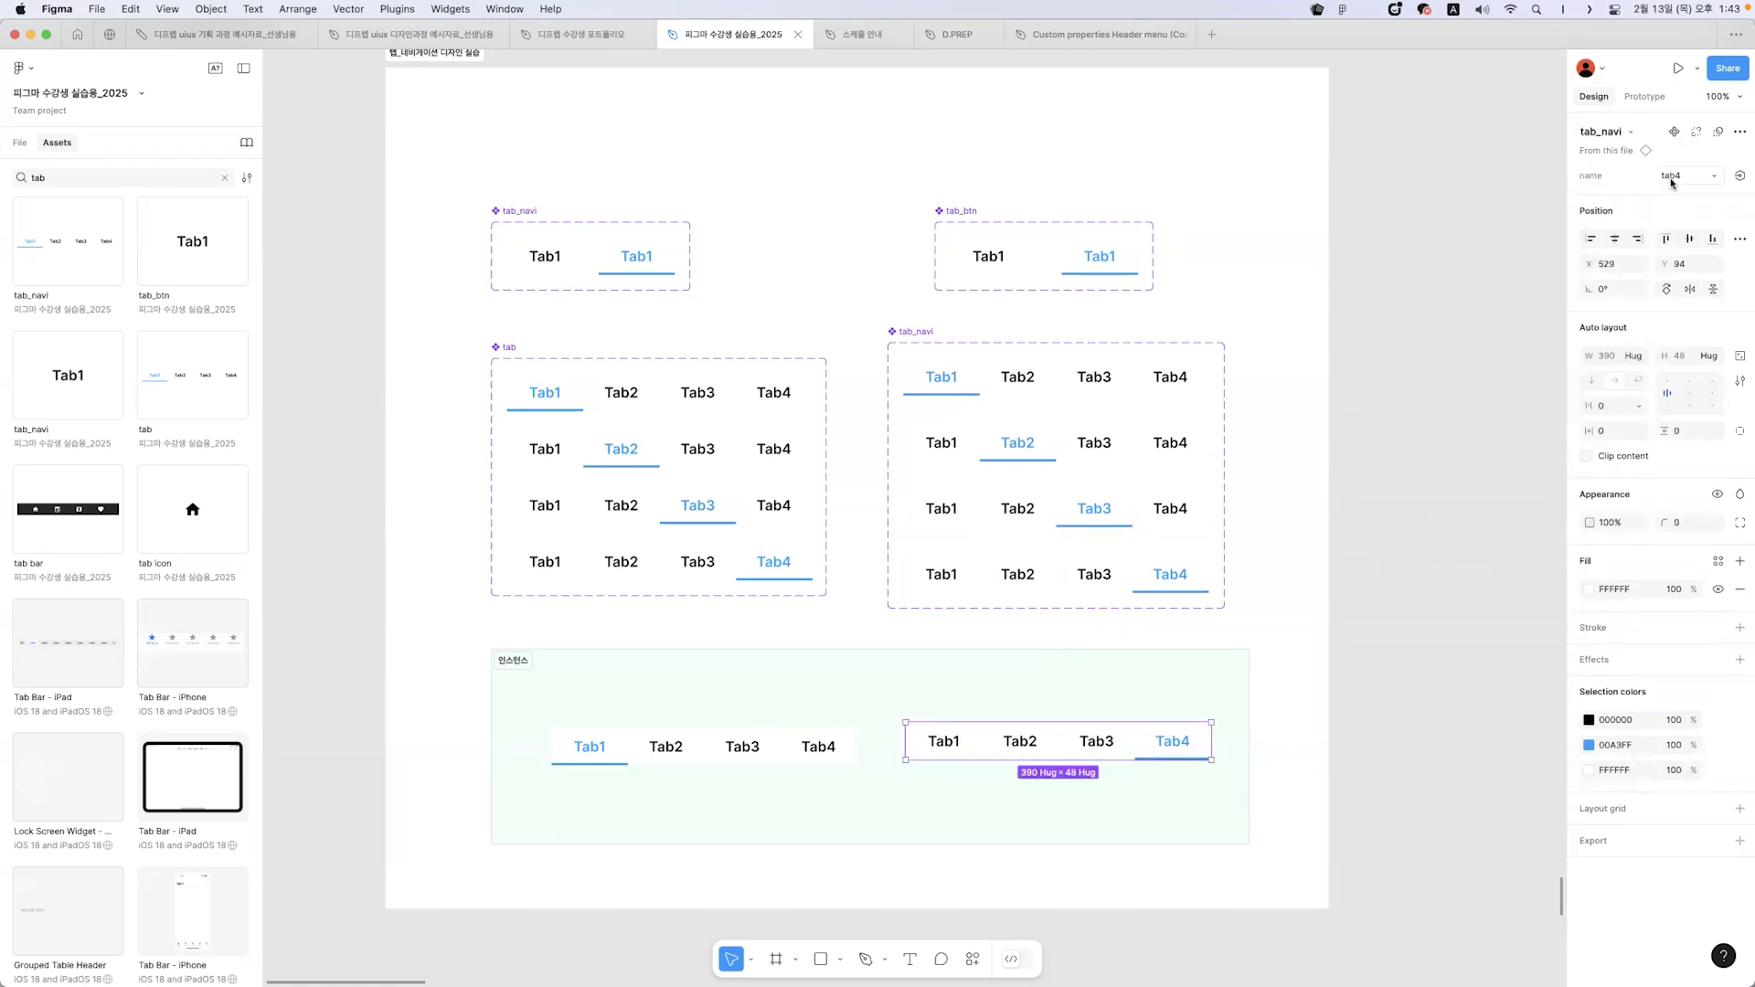
left_click(1702, 185)
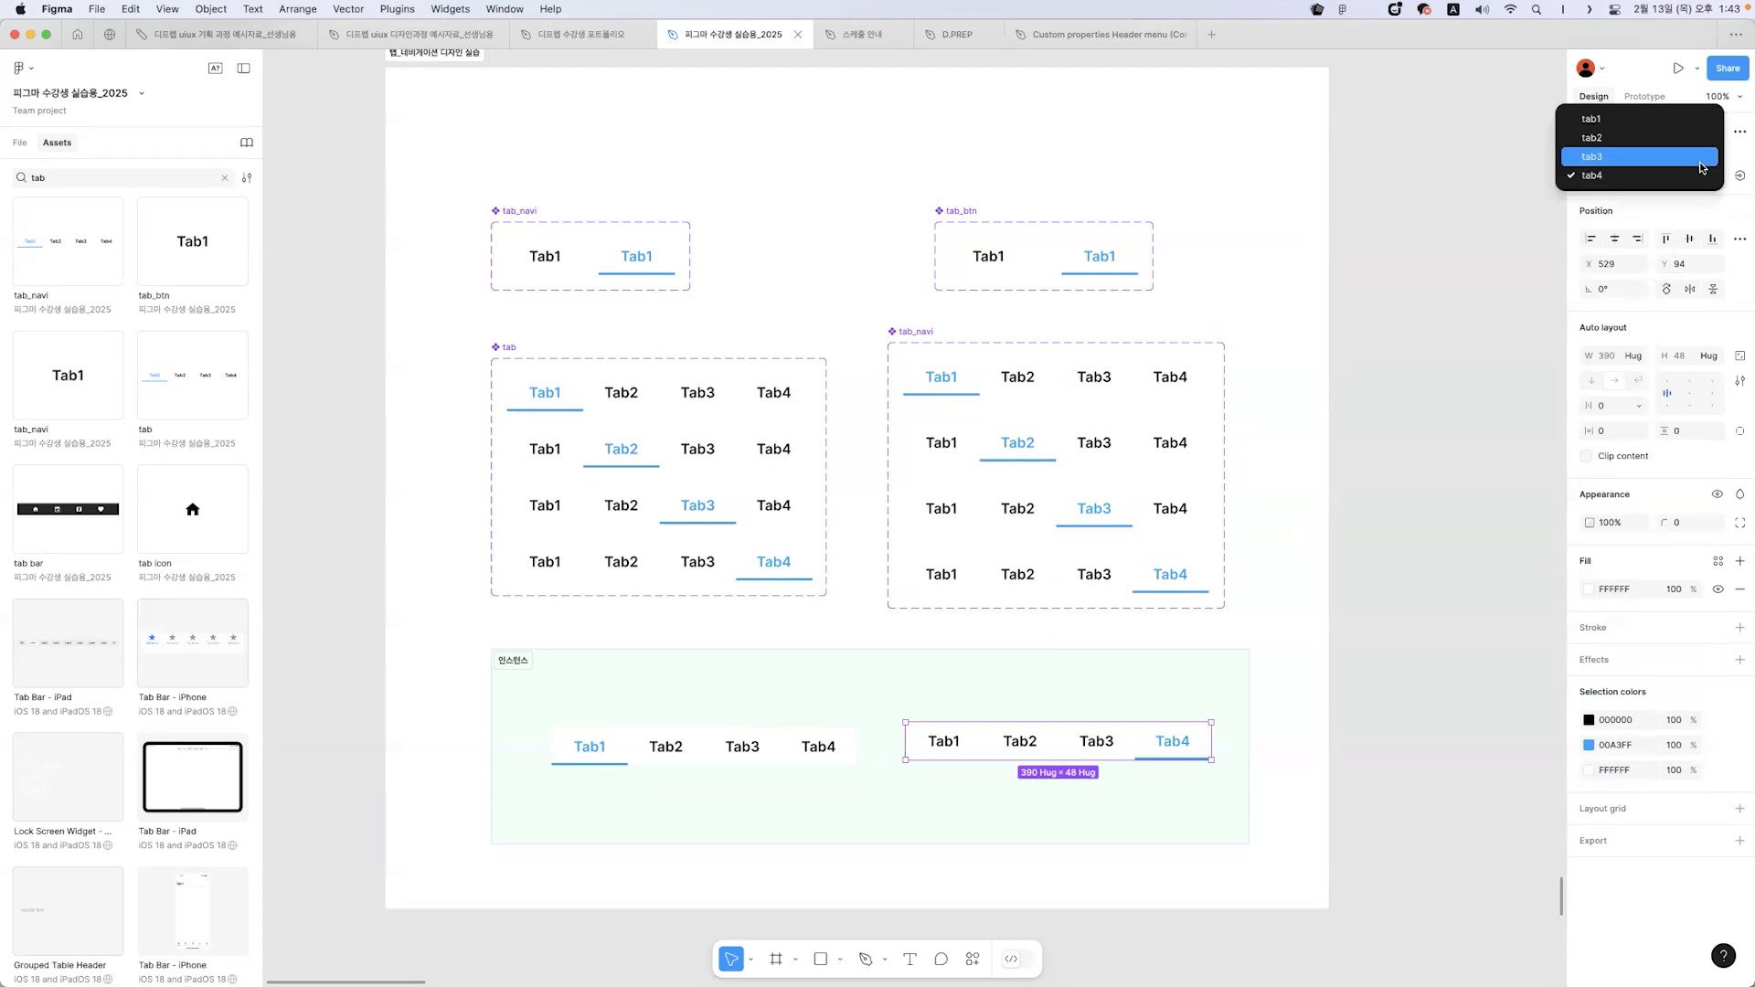
left_click(1696, 156)
left_click(1696, 177)
left_click(1692, 156)
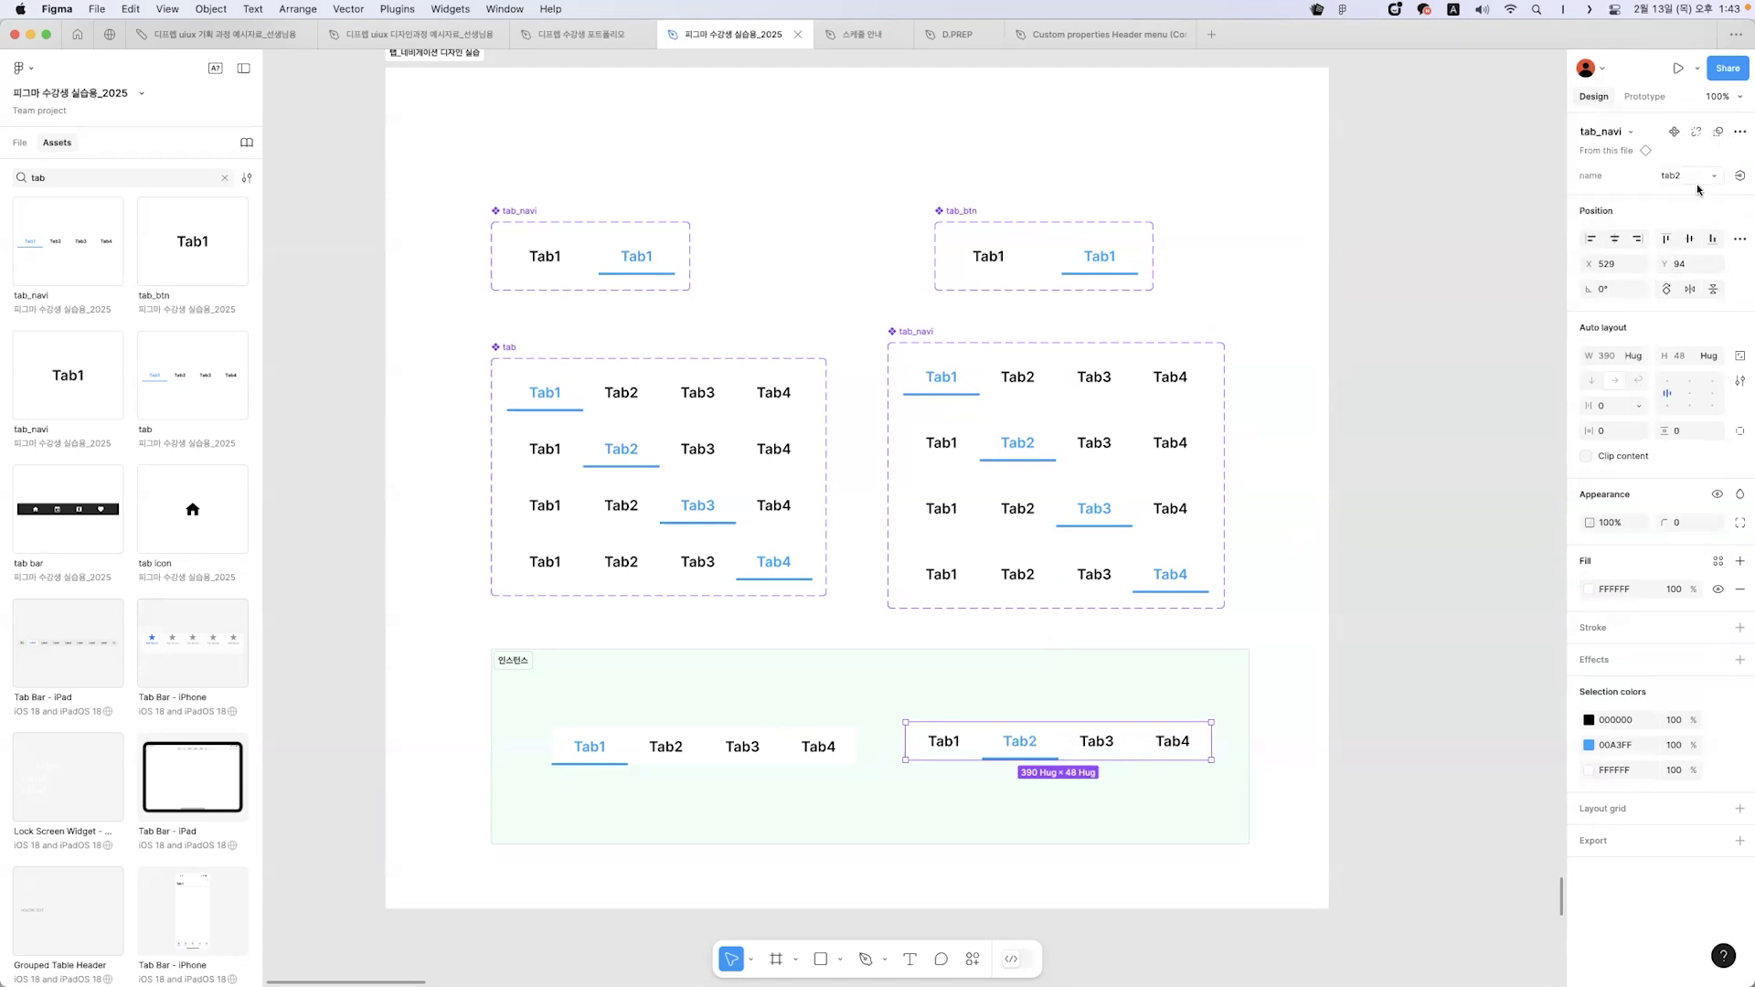
left_click(1698, 176)
left_click(1691, 157)
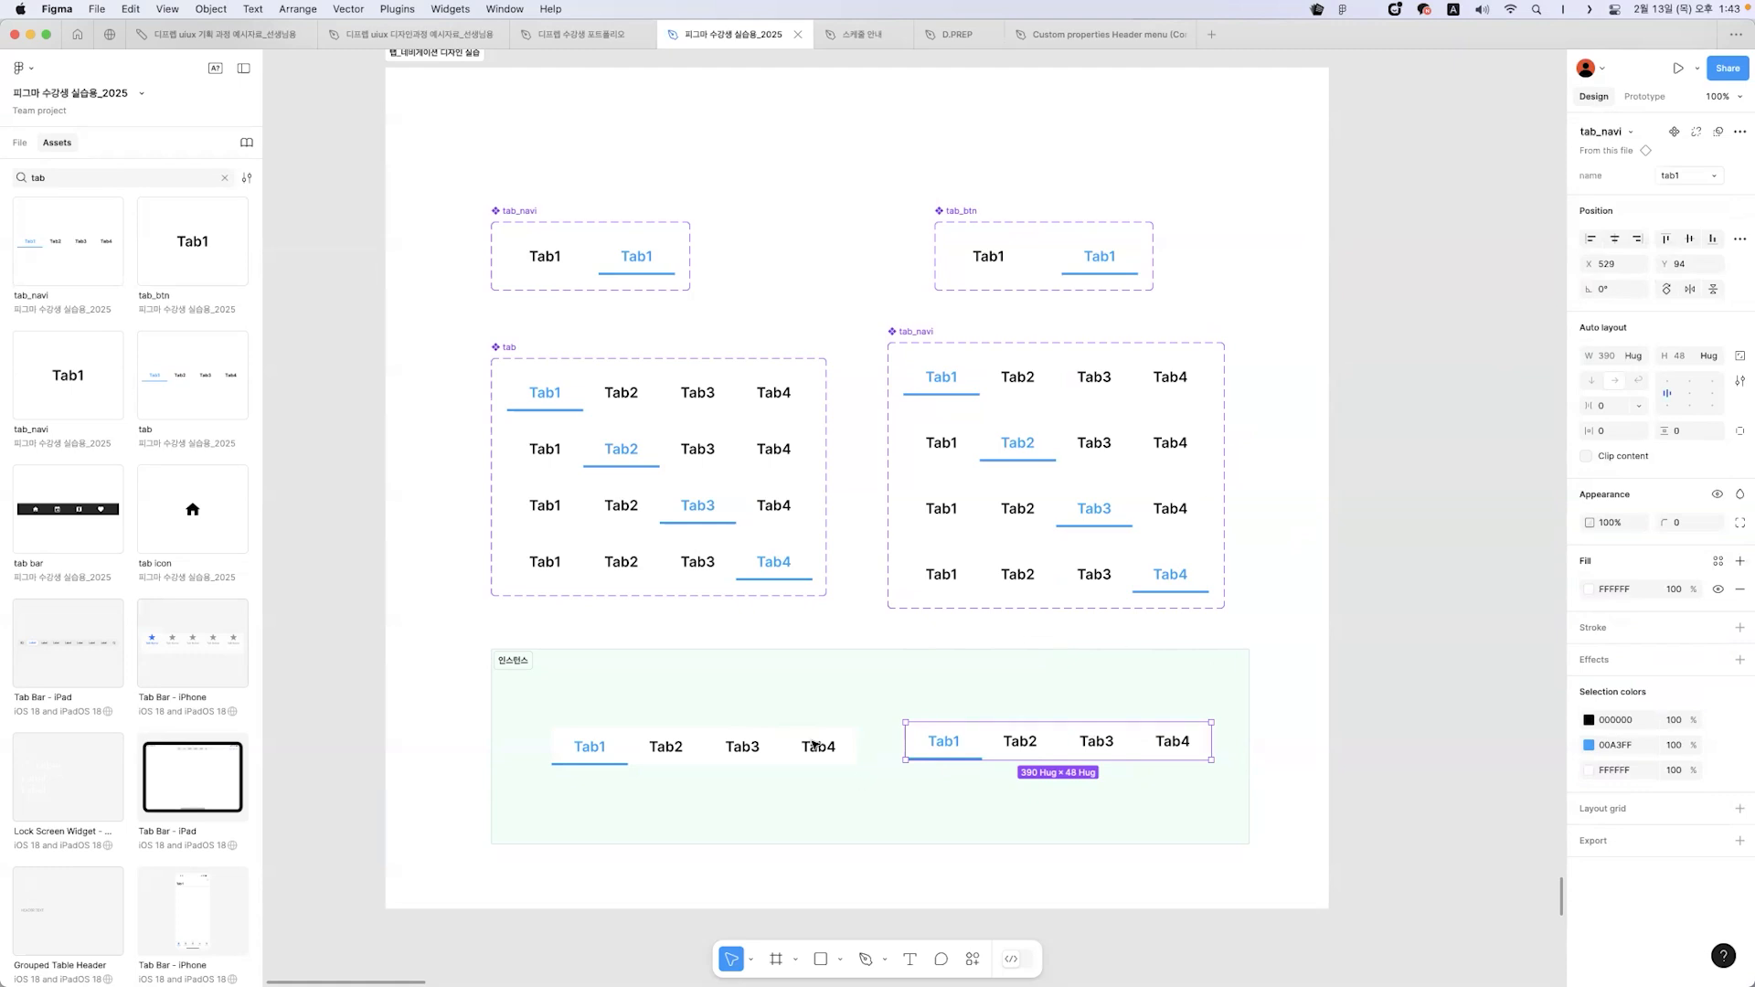
- Test the tab instance by switching on its 2, 3 and 4 toggles, followed by 1, 2, 3 and 4 again
left_click(766, 739)
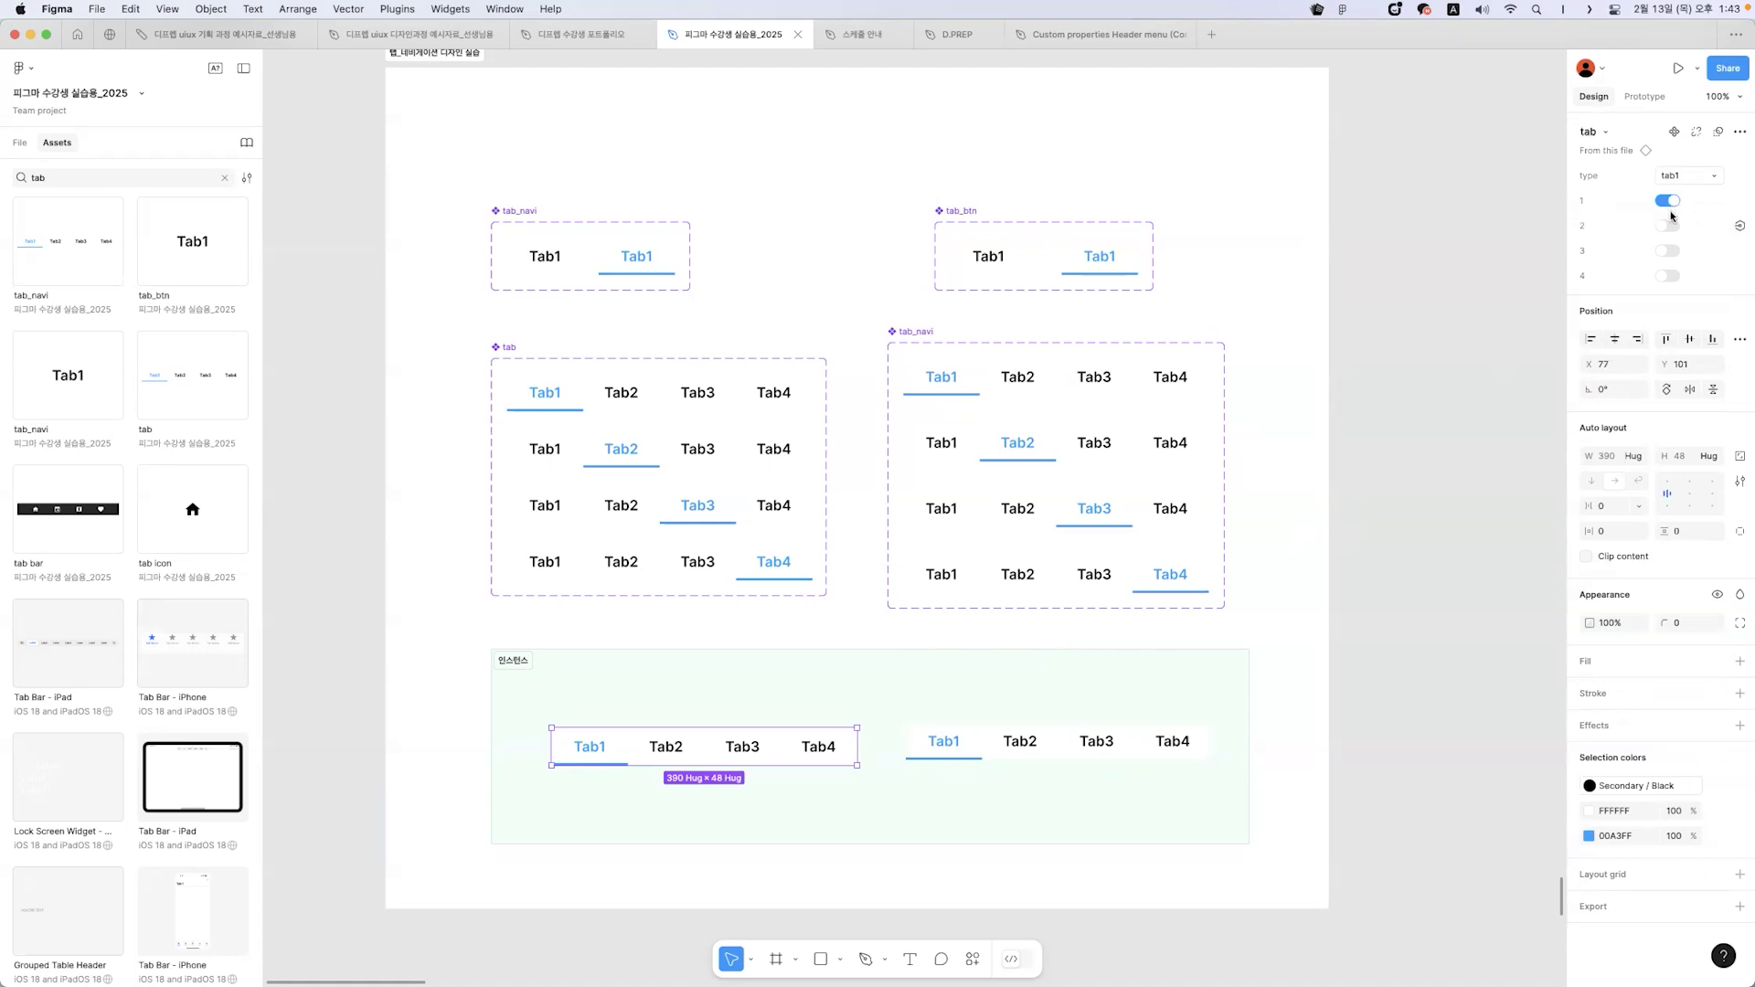
left_click(1668, 226)
left_click(1666, 252)
left_click(1667, 275)
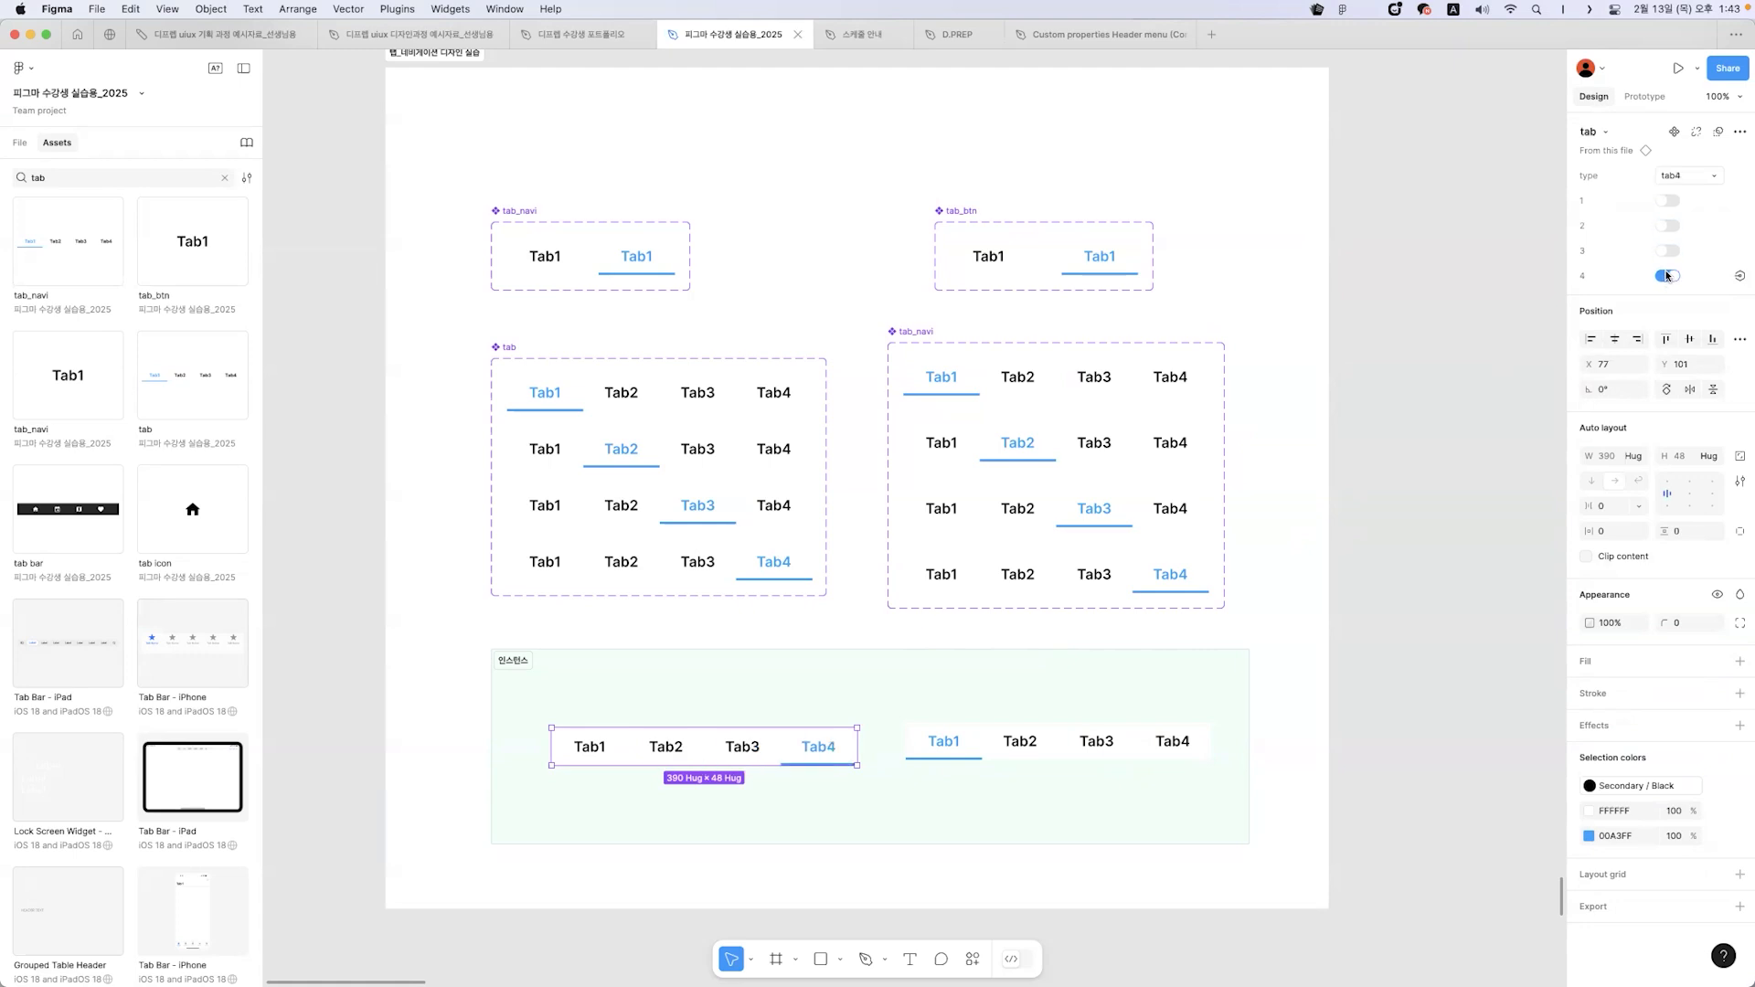
left_click(1669, 200)
left_click(1668, 226)
left_click(1668, 251)
left_click(1668, 276)
left_click(1139, 742)
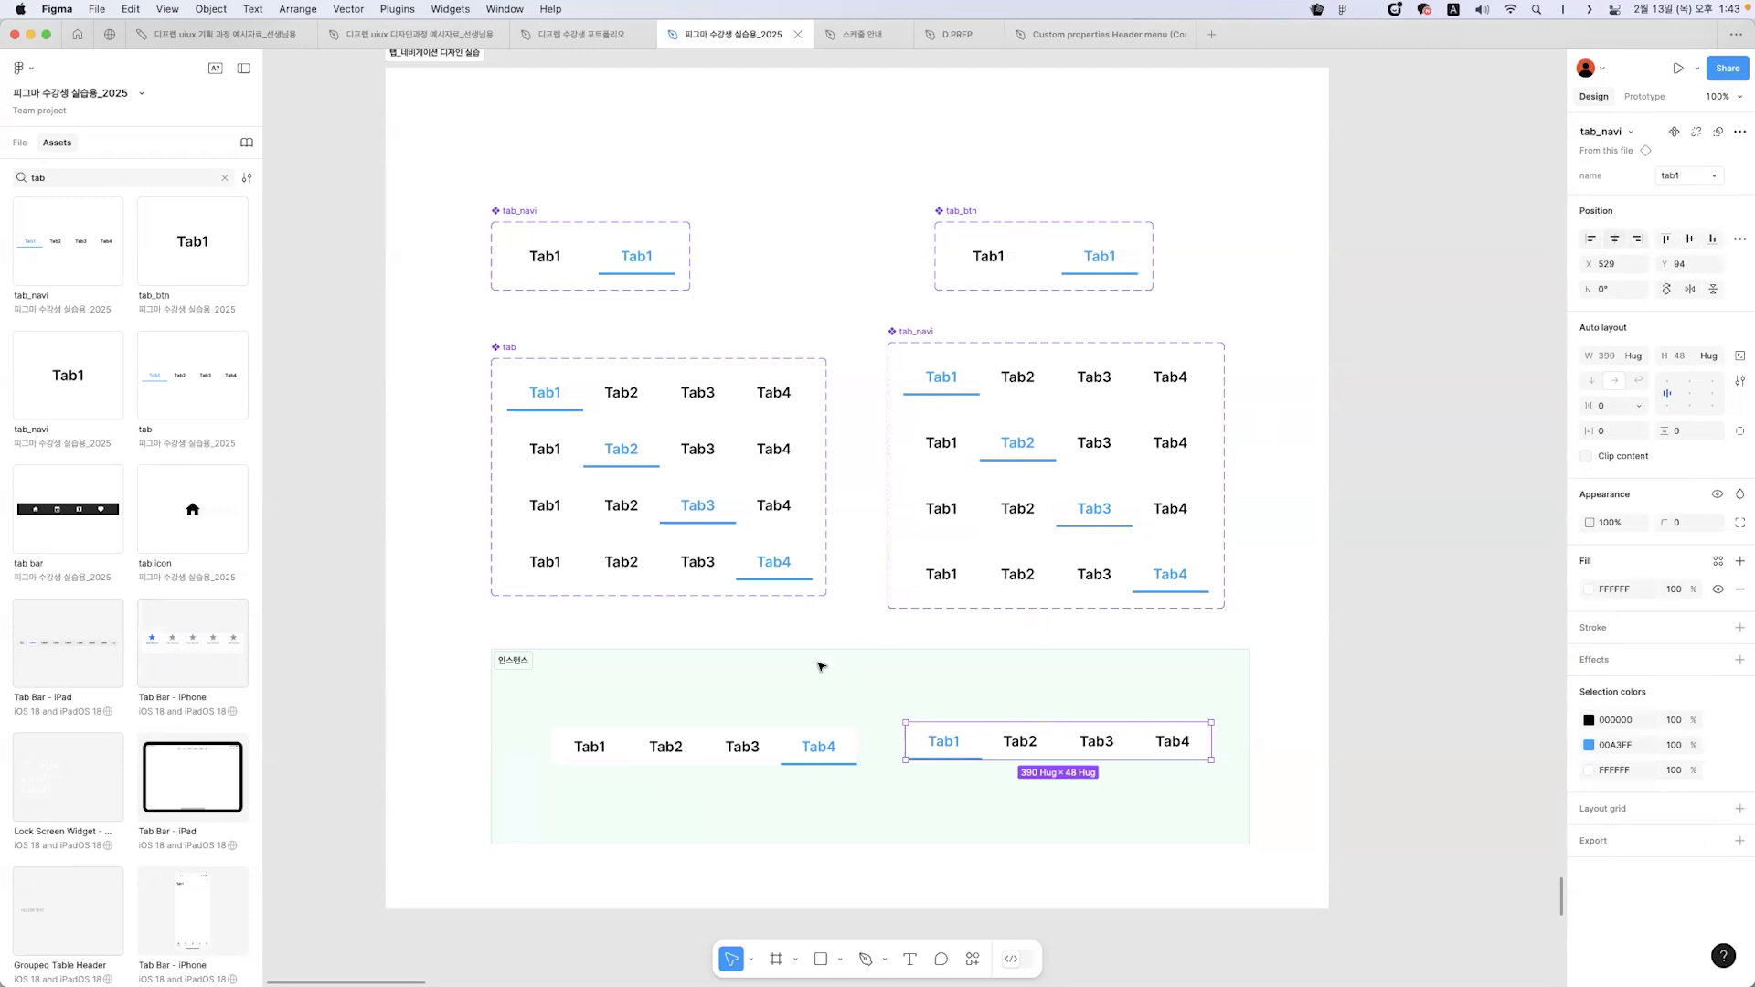
- Run through the tab instance's toggles 1 to 4 once more, go back through 3, and end on 1
left_click(748, 737)
left_click(1668, 200)
left_click(1668, 225)
left_click(1668, 250)
left_click(1668, 275)
left_click(1673, 254)
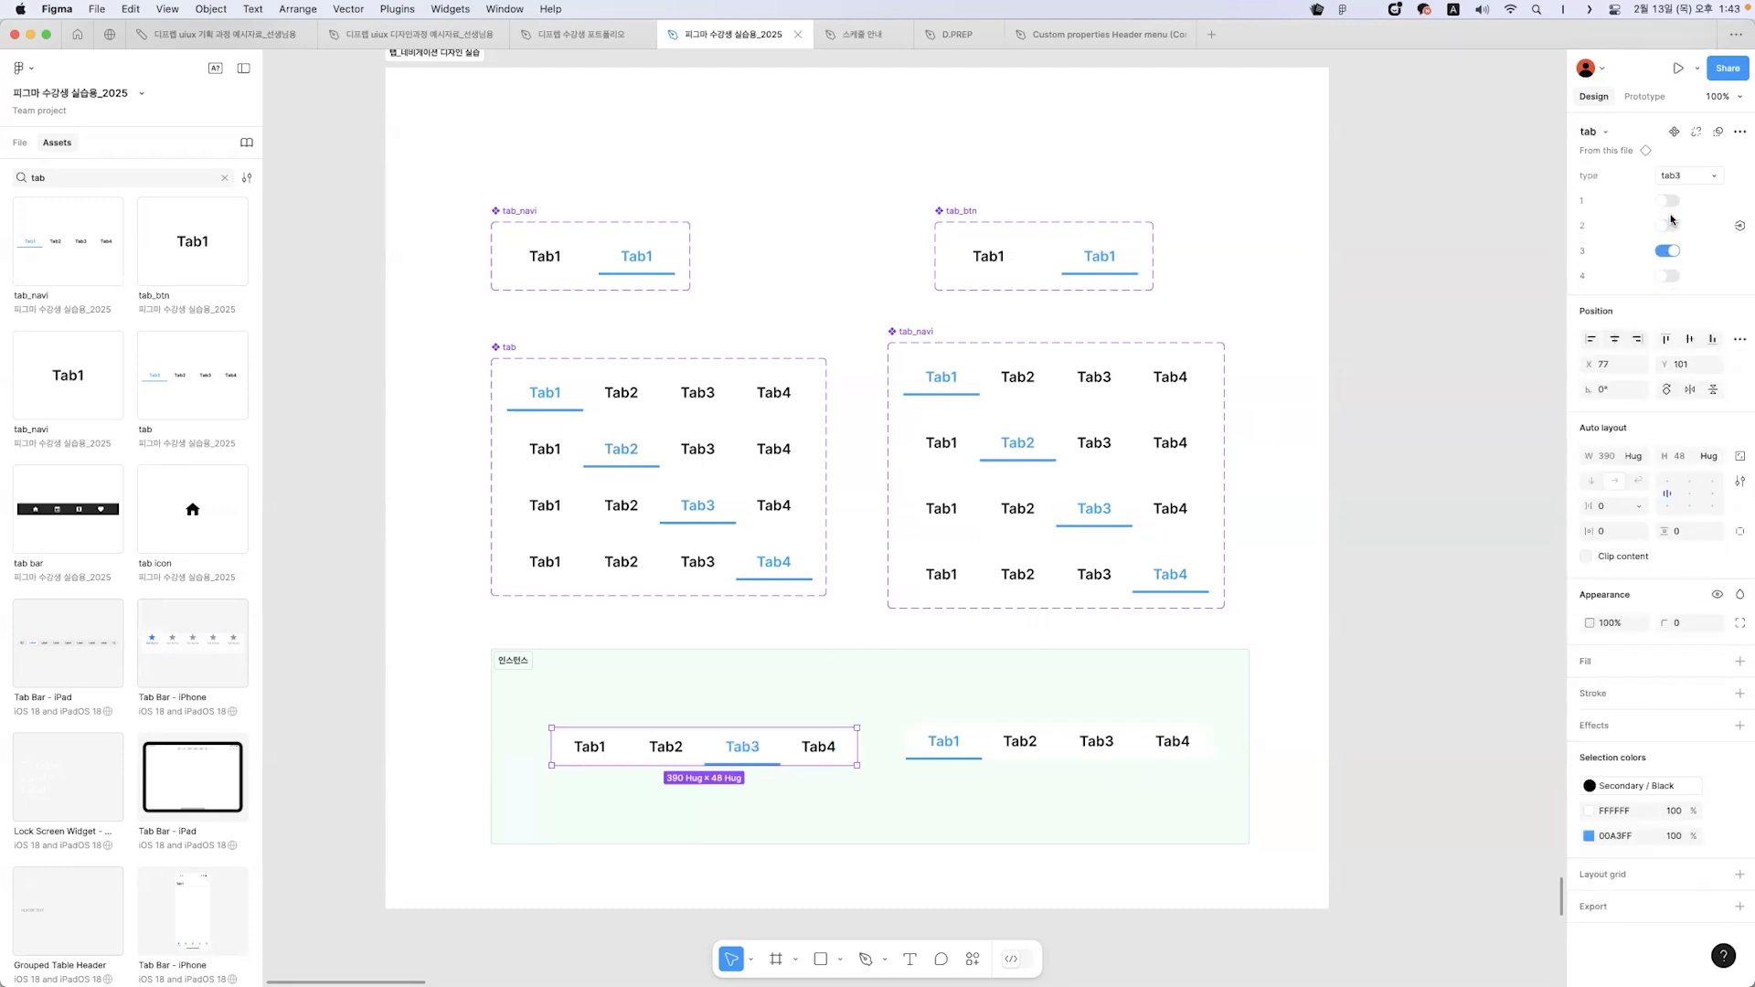
left_click(1668, 200)
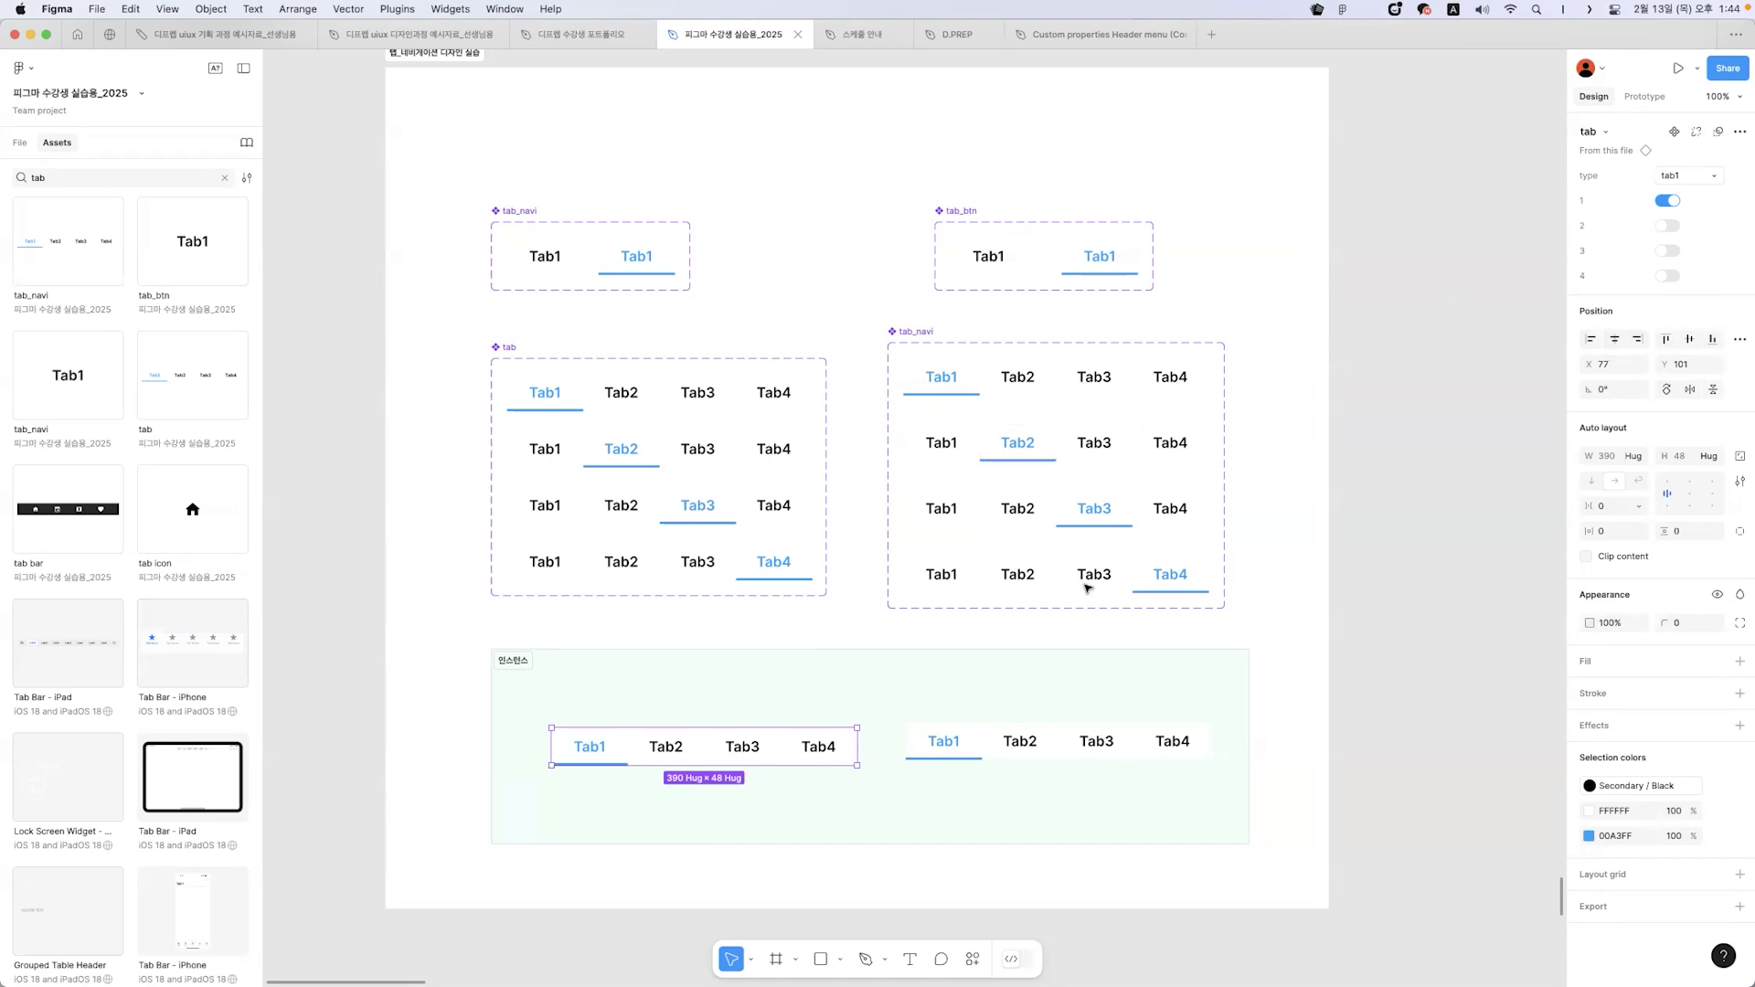
- Look through the variants of the four-tab tab_navi component set and add a variant property named tab1 to the set
left_click(912, 331)
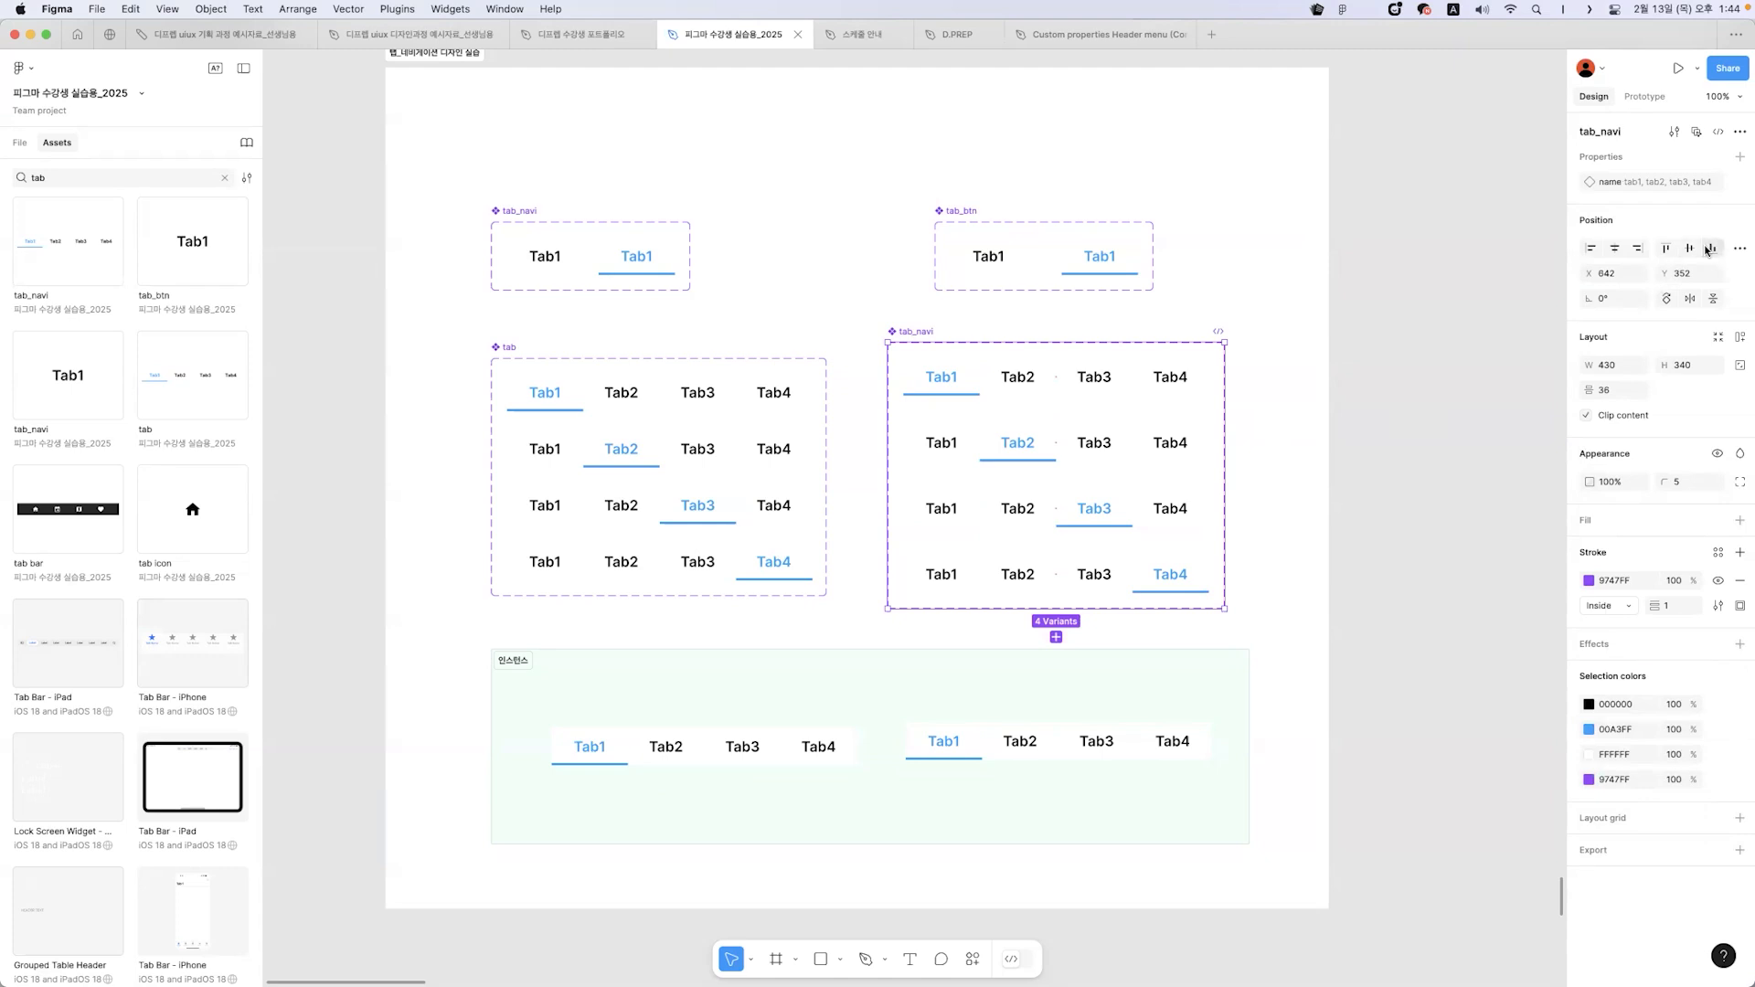
left_click(1079, 394)
key("Tab")
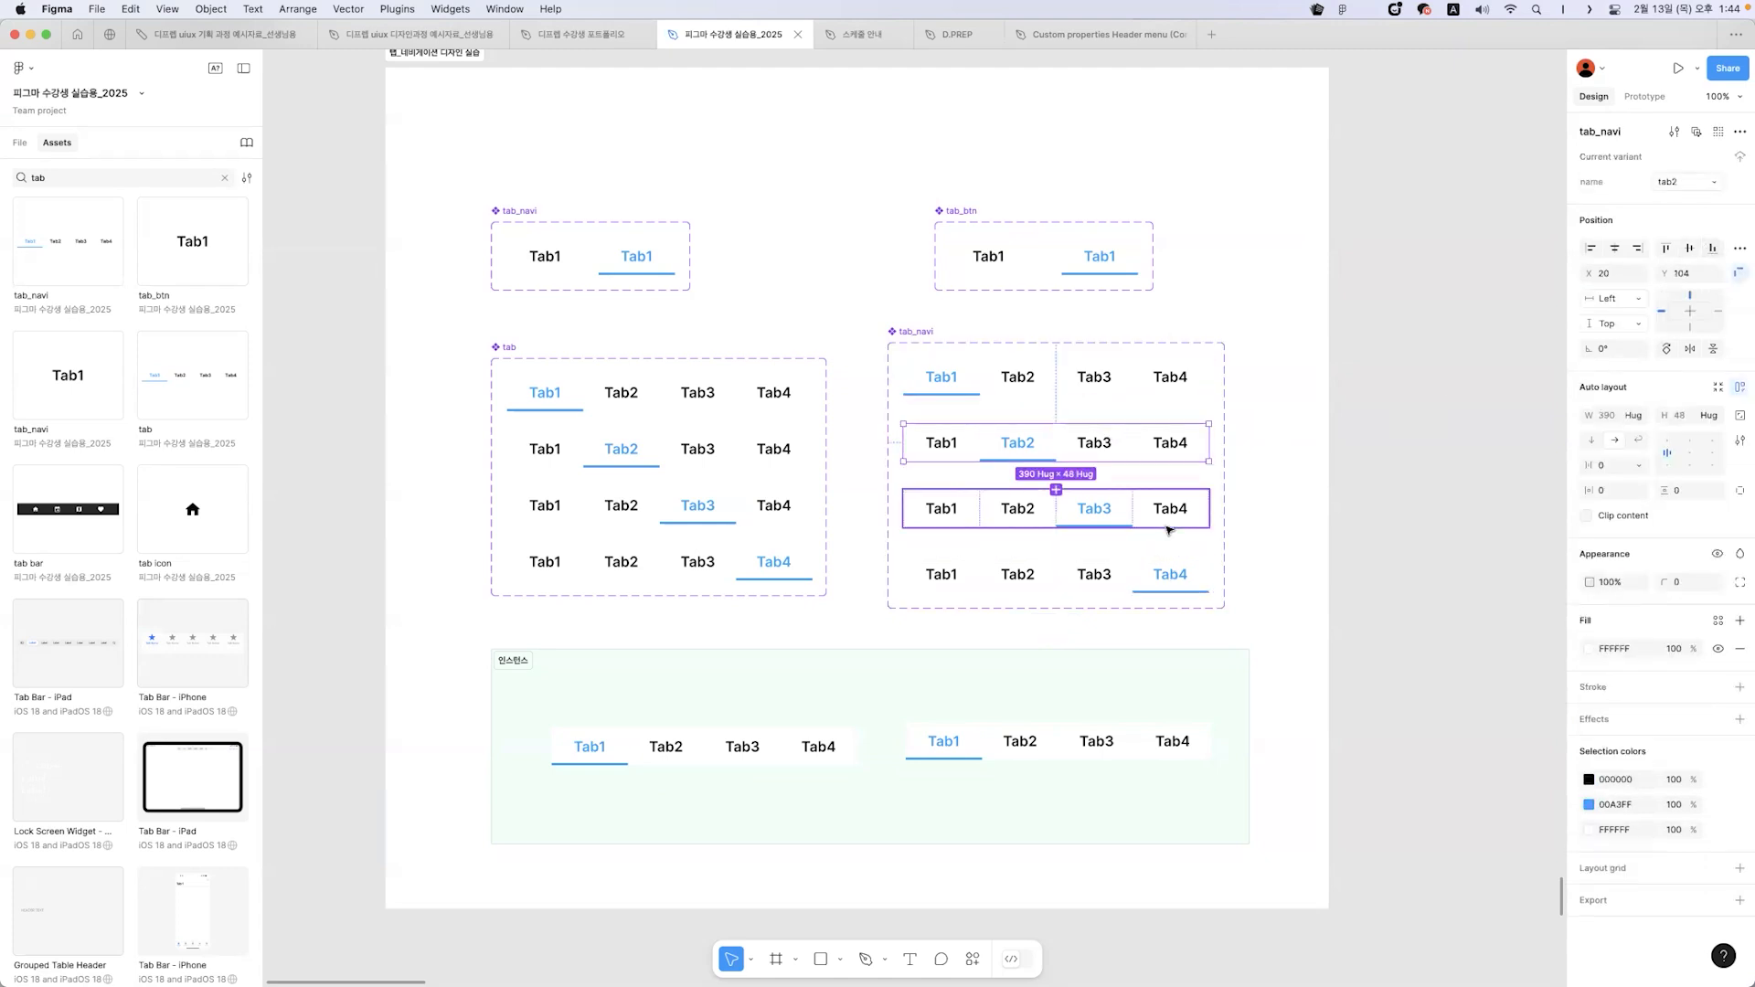
key("Tab")
key("Tab")
key("shift+Return")
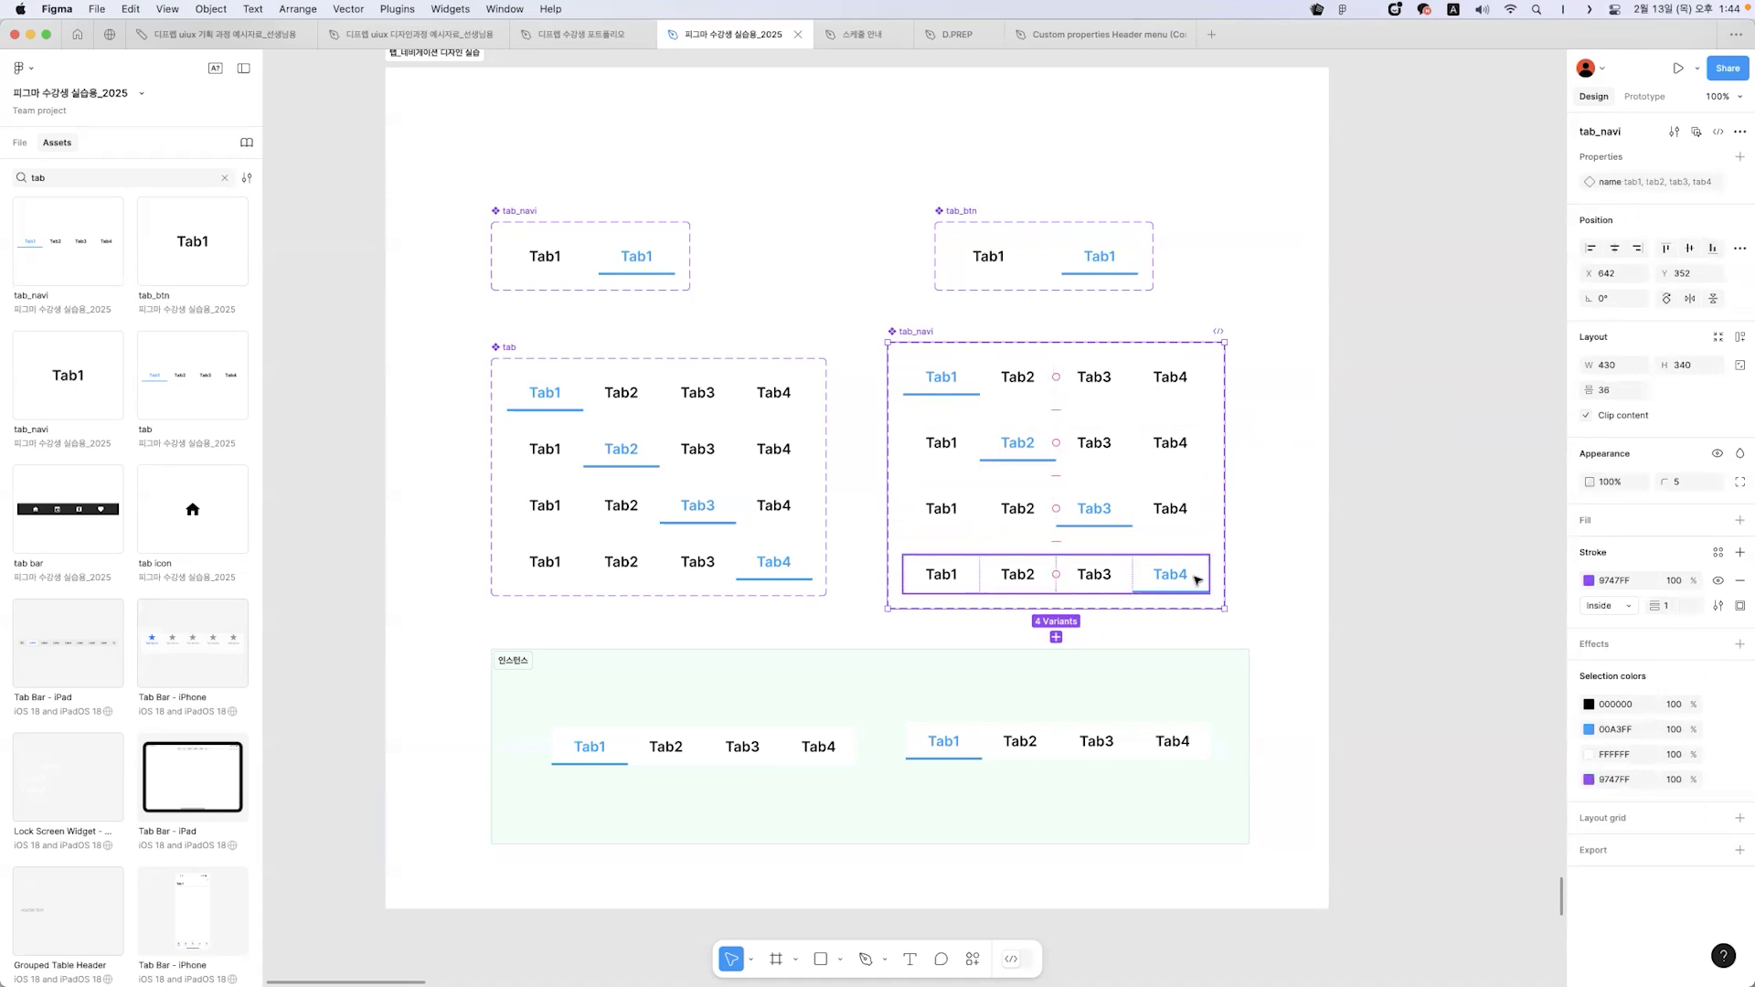
left_click(1741, 157)
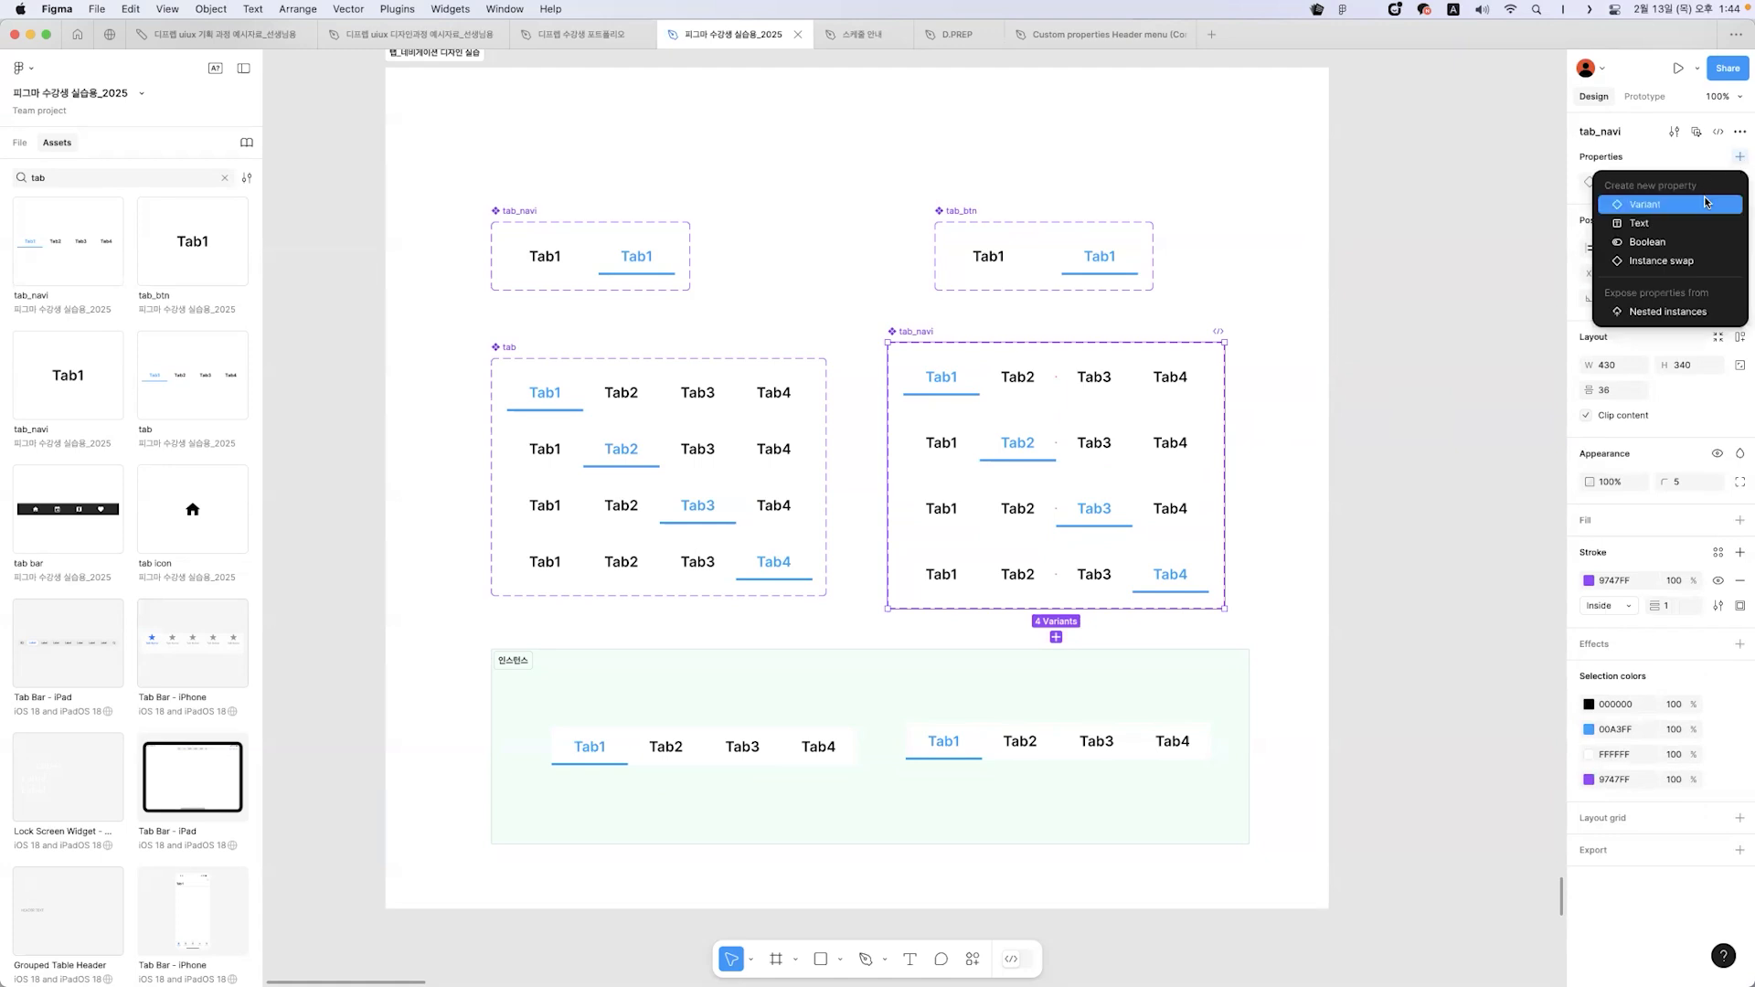
left_click(1705, 203)
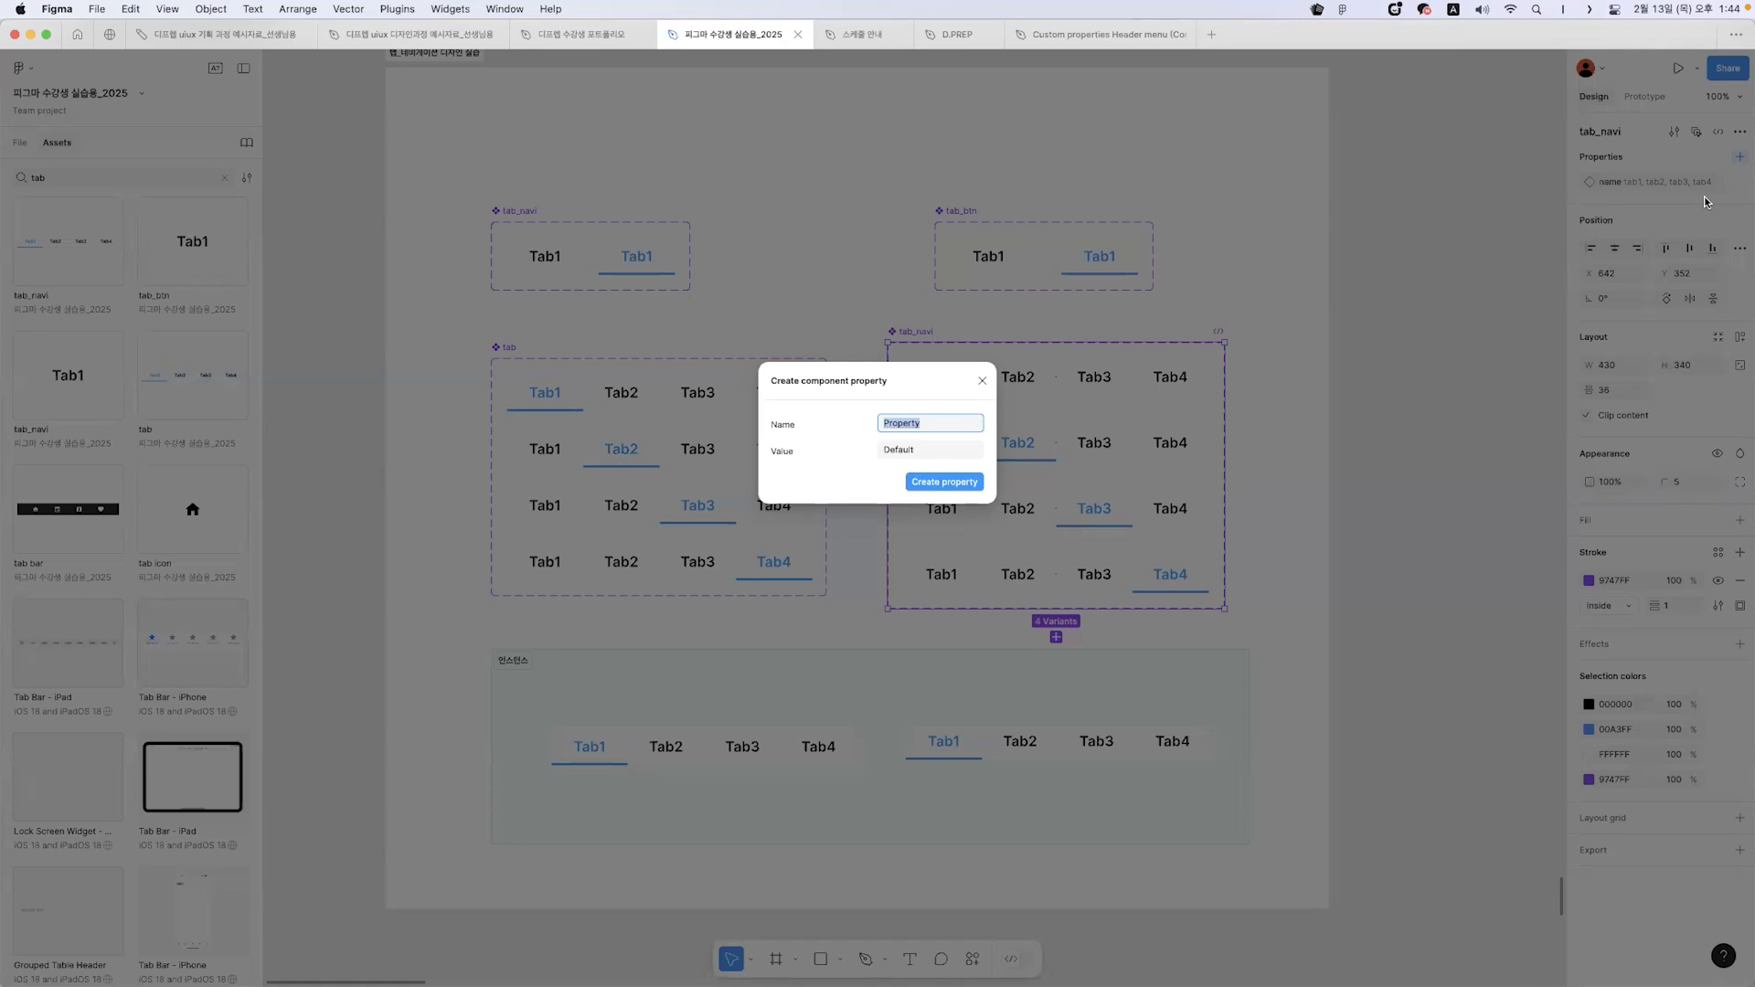
type("tab1")
key("Return")
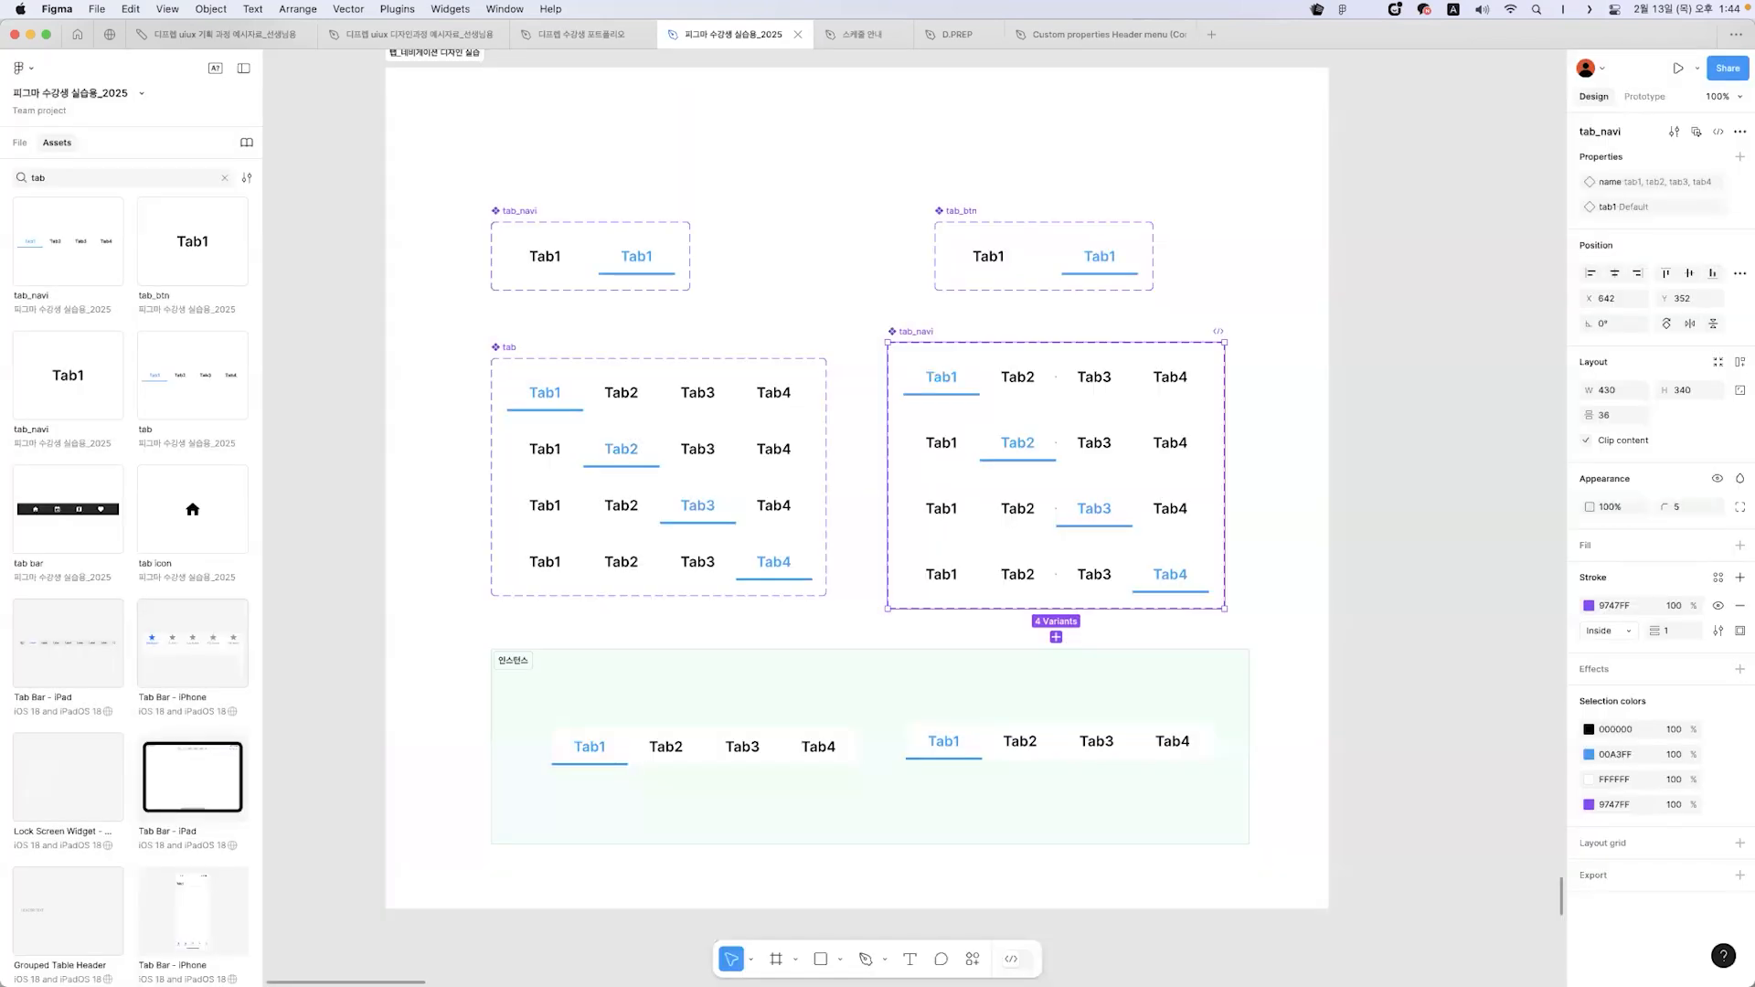
- Add three more variant properties named tab2, tab3 and tab4 to the tab_navi component set
left_click(1739, 157)
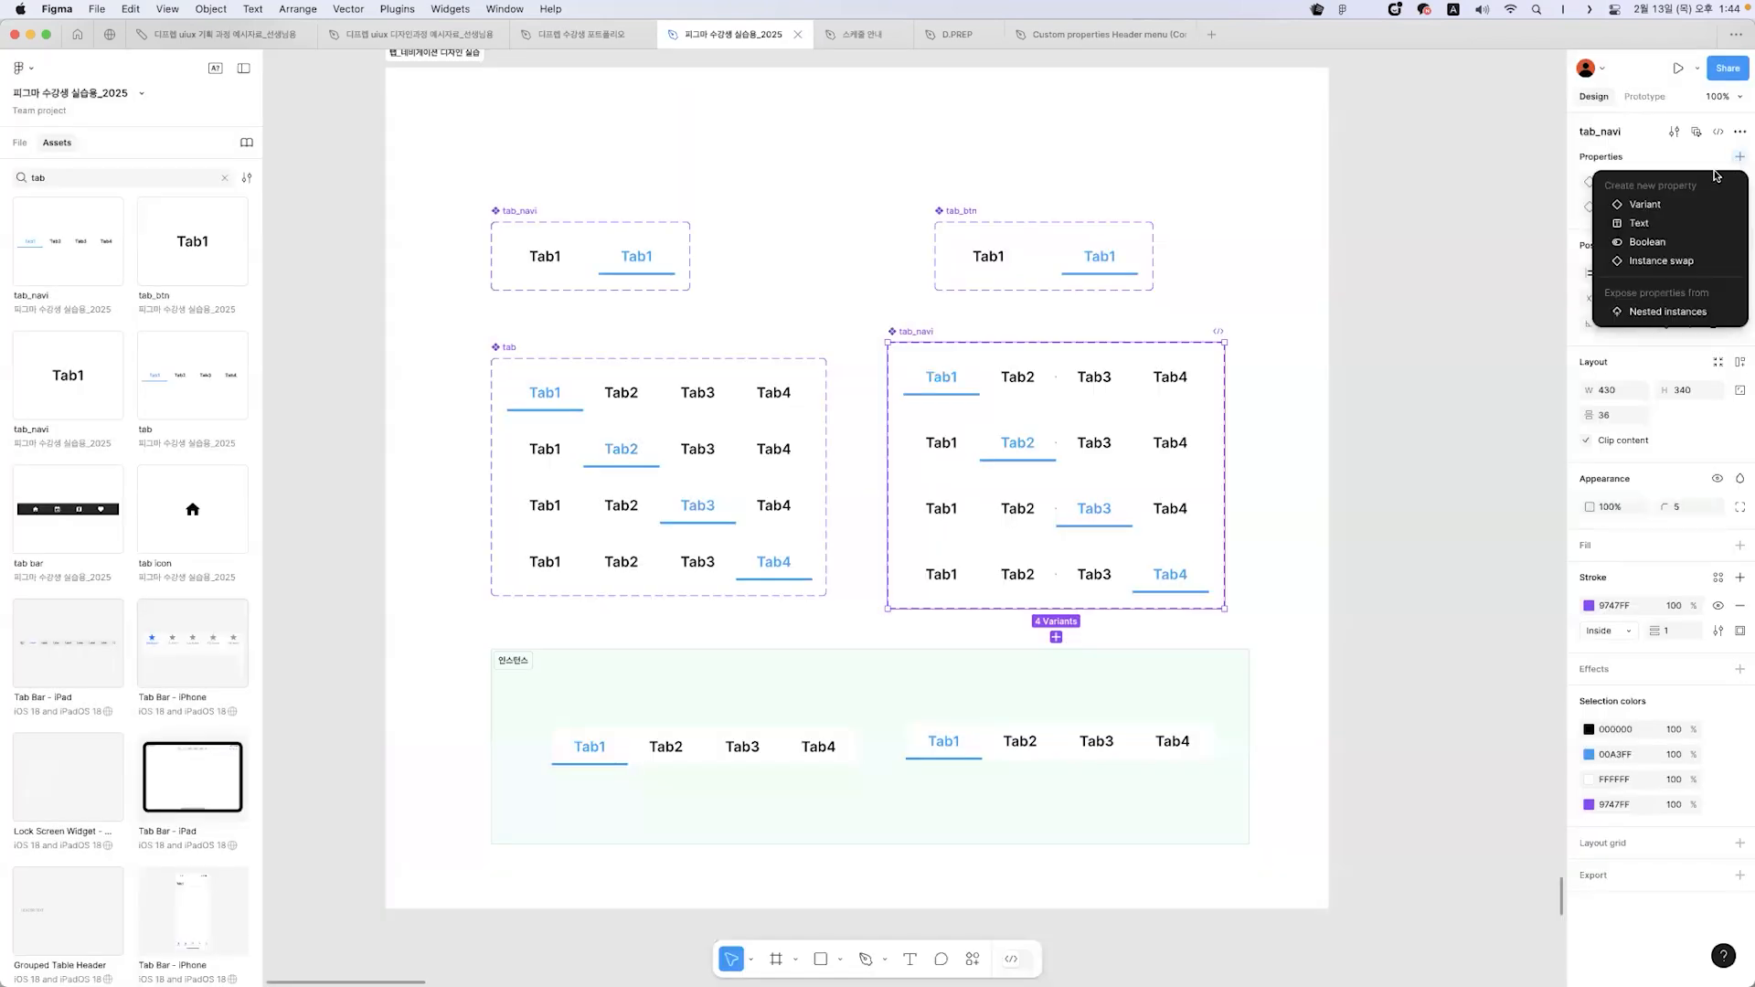
left_click(1669, 200)
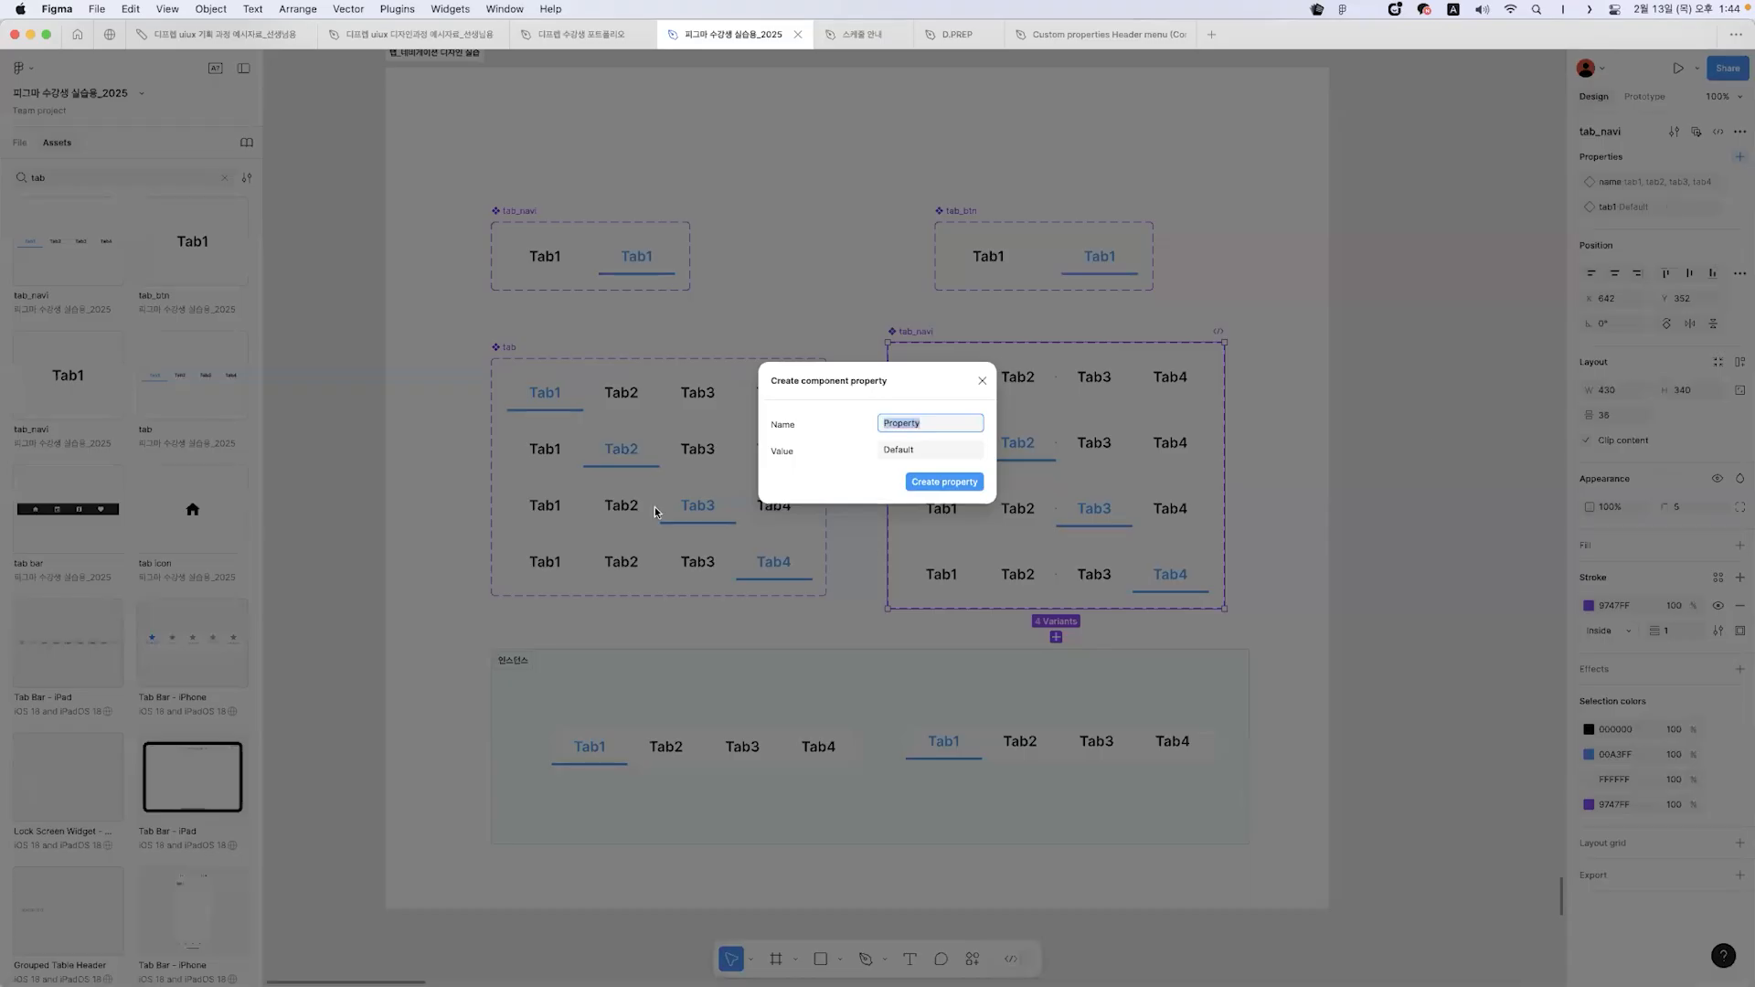
type("tab2")
key("Return")
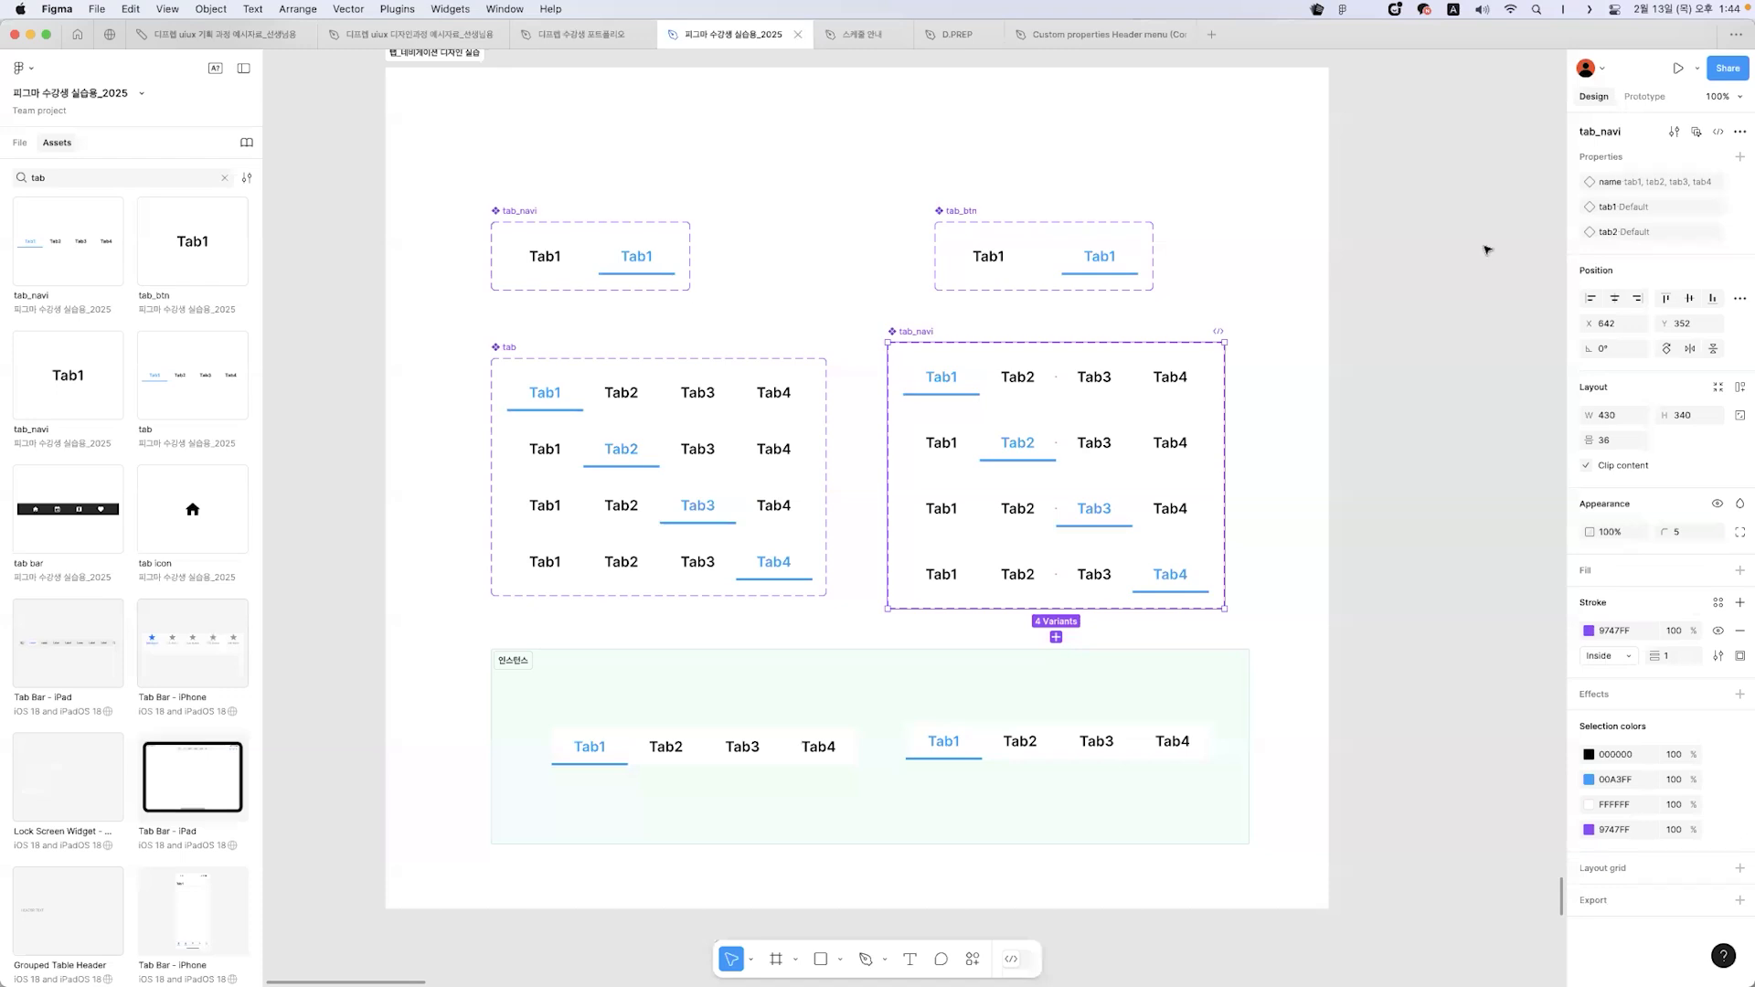
left_click(1739, 157)
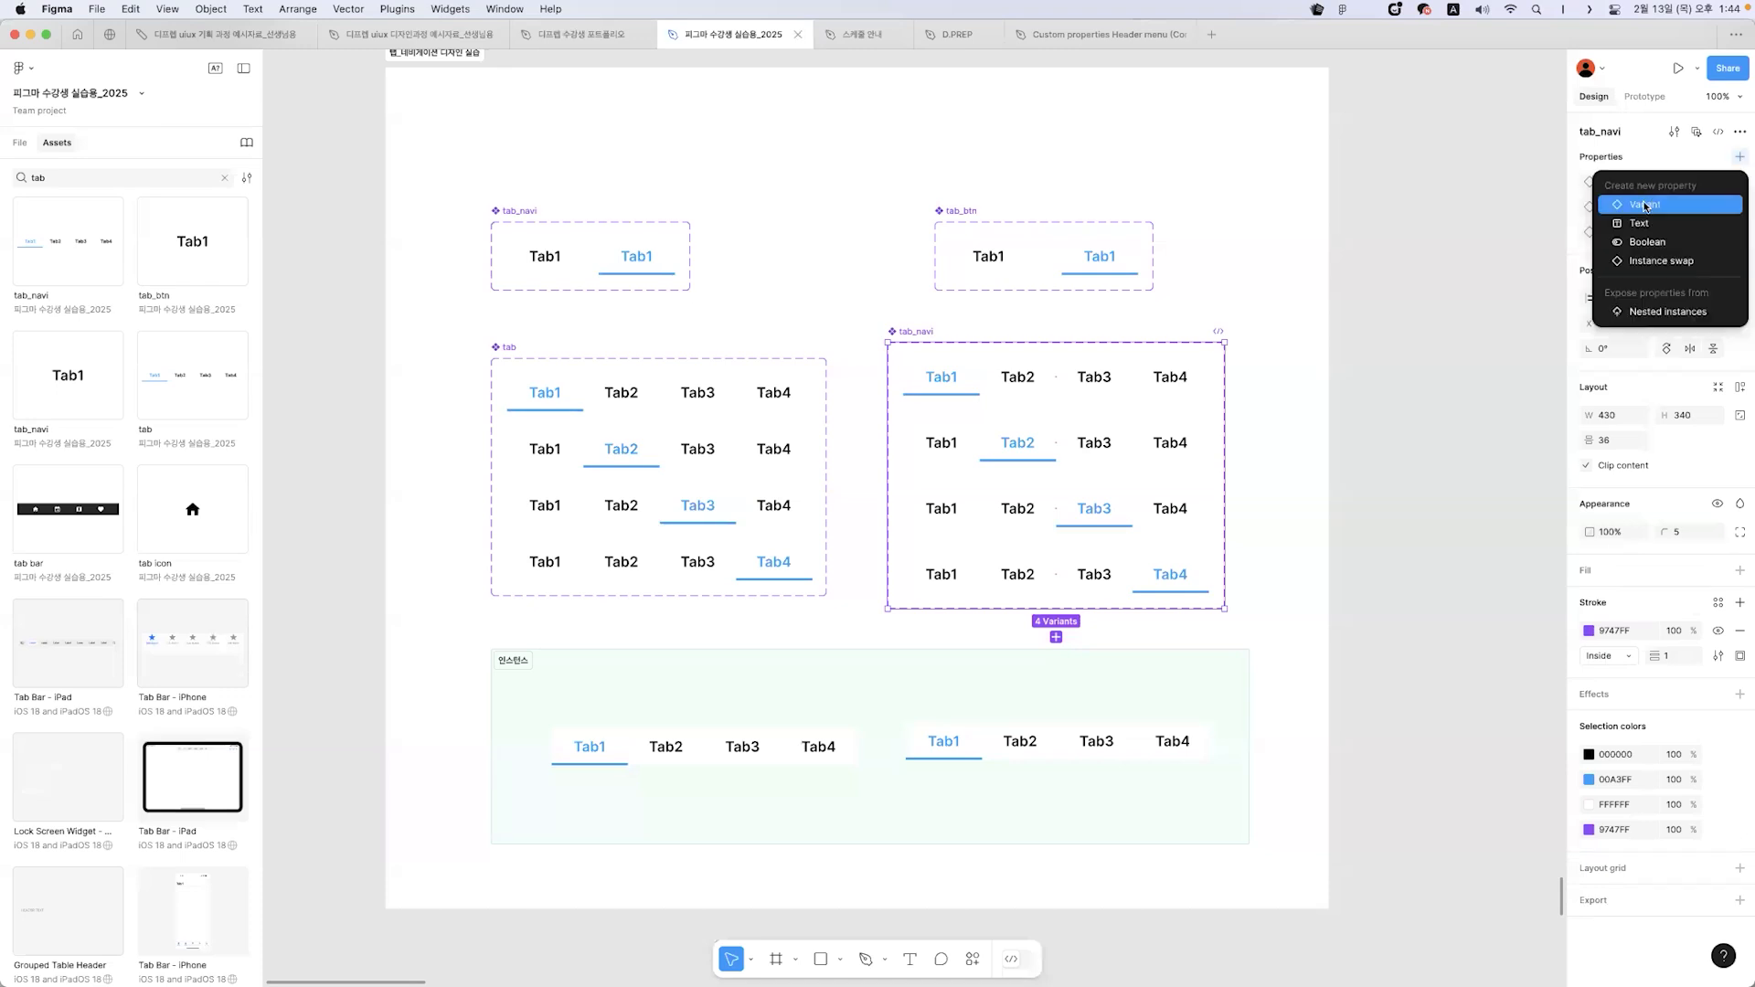
left_click(1664, 203)
type("tab3")
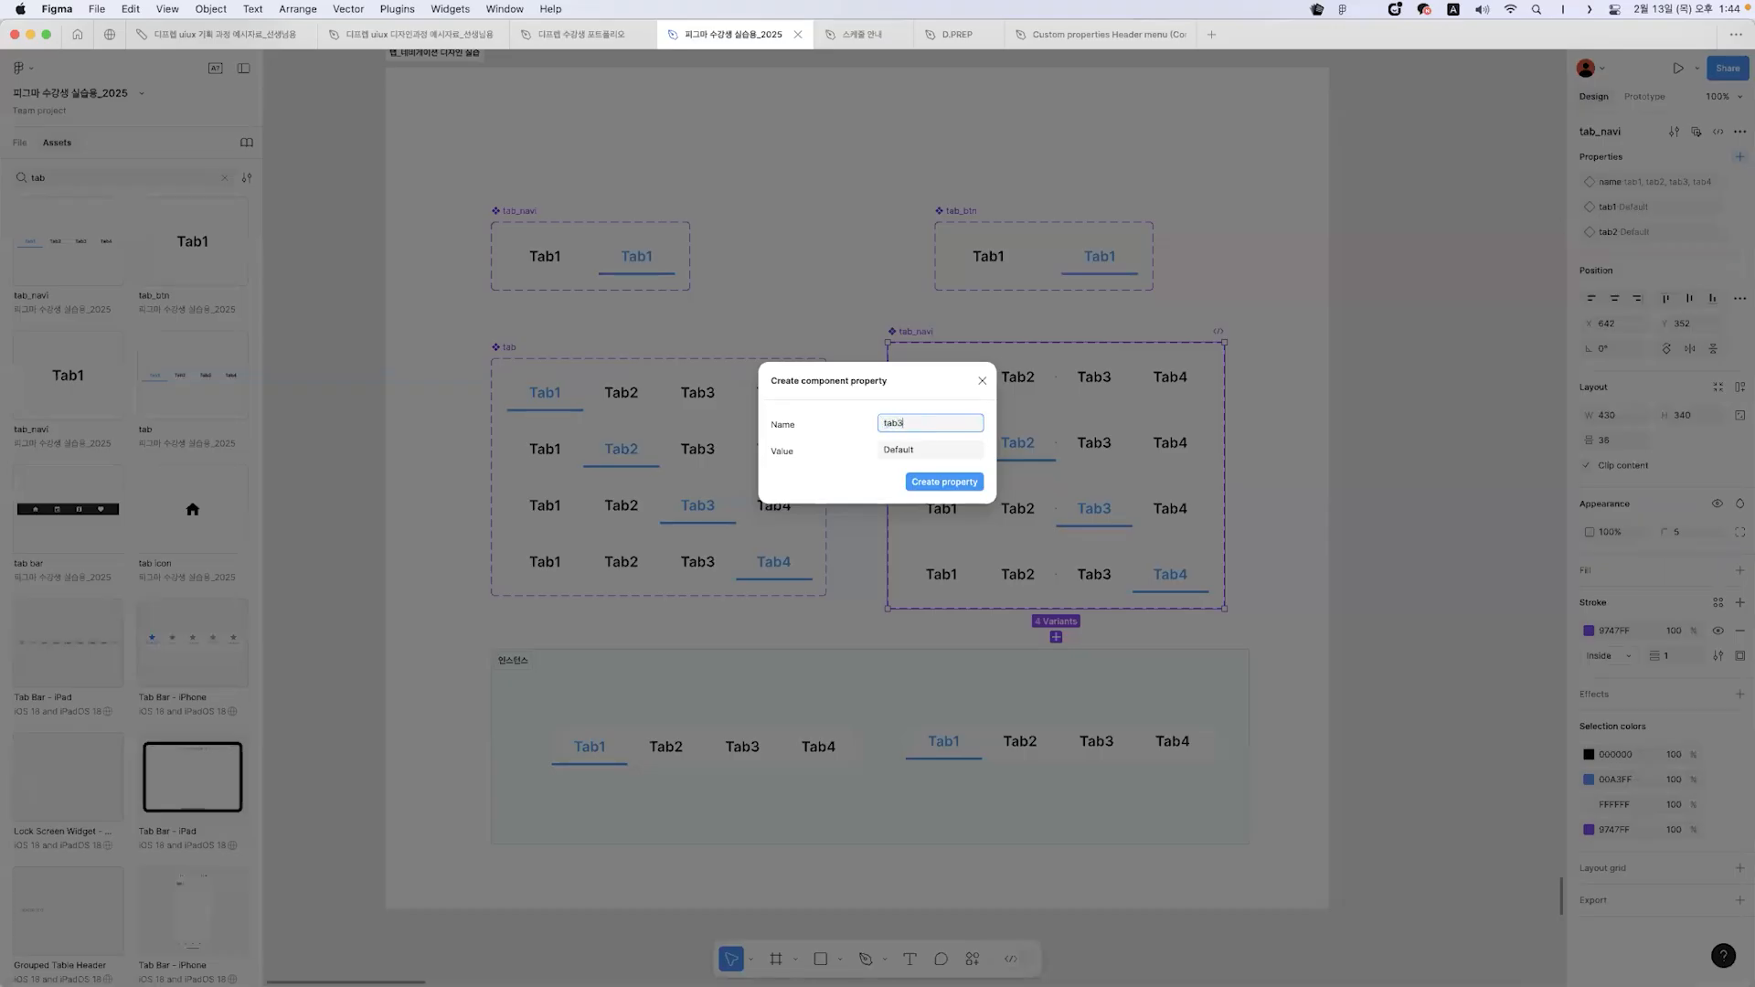
key("Return")
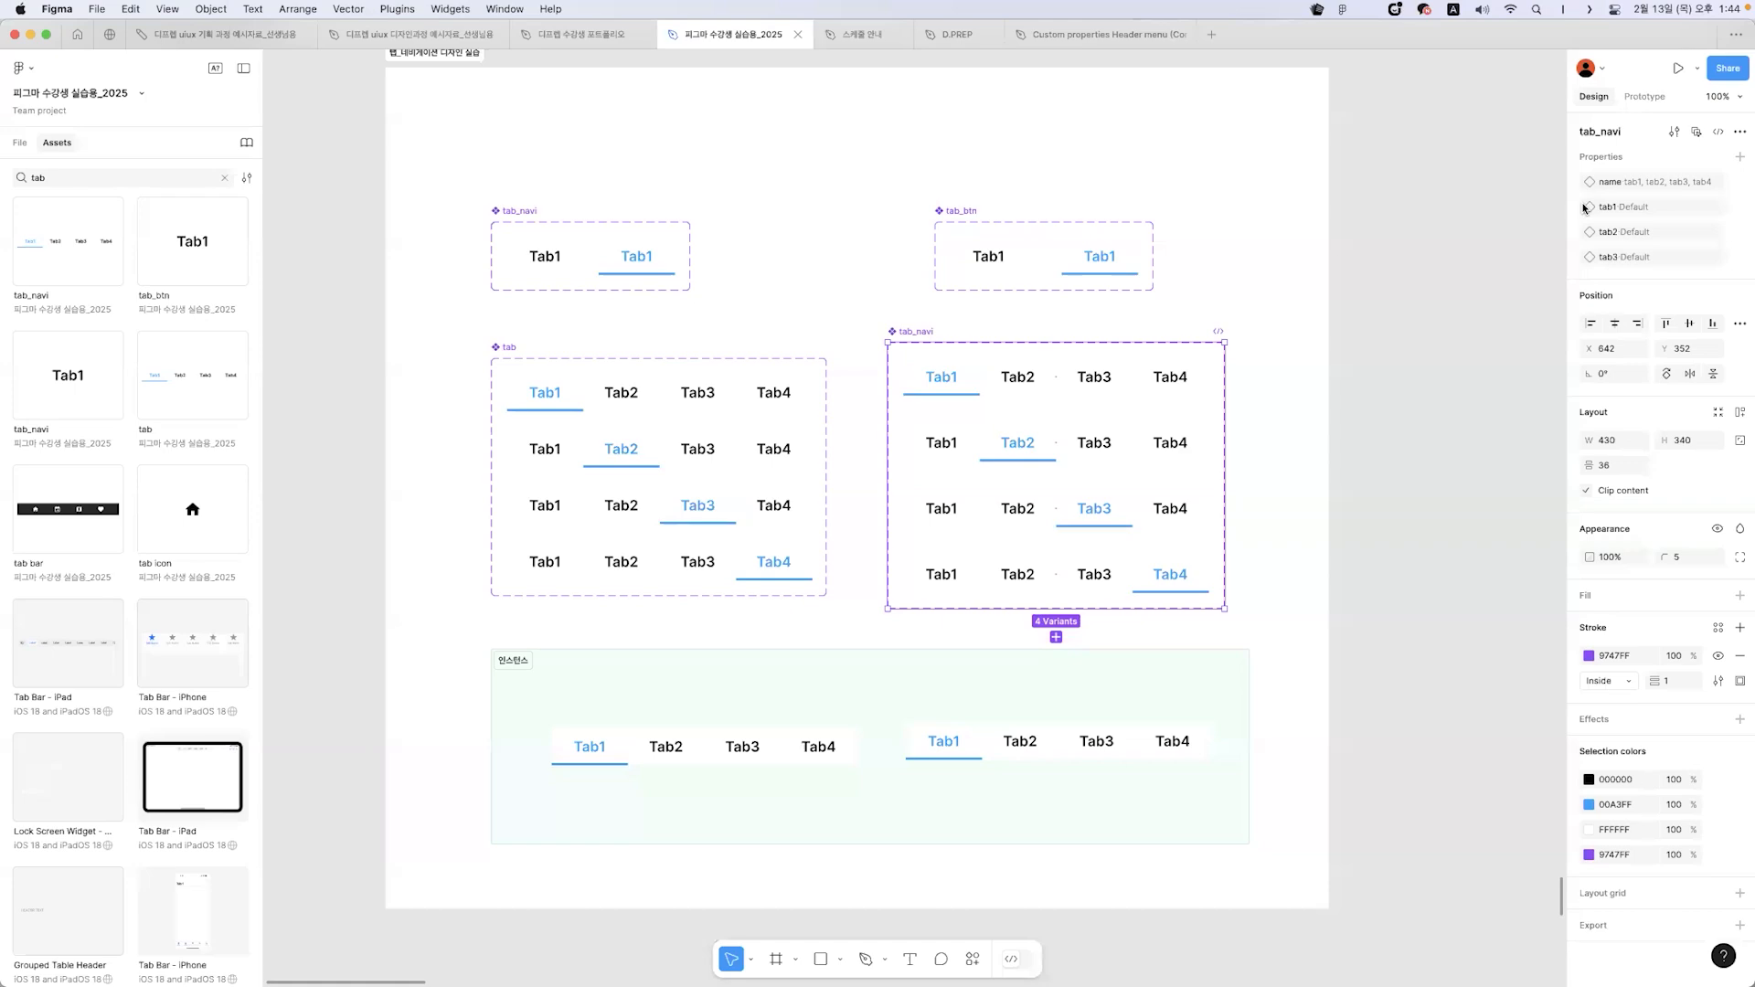
left_click(1739, 157)
left_click(1660, 203)
type("tab4")
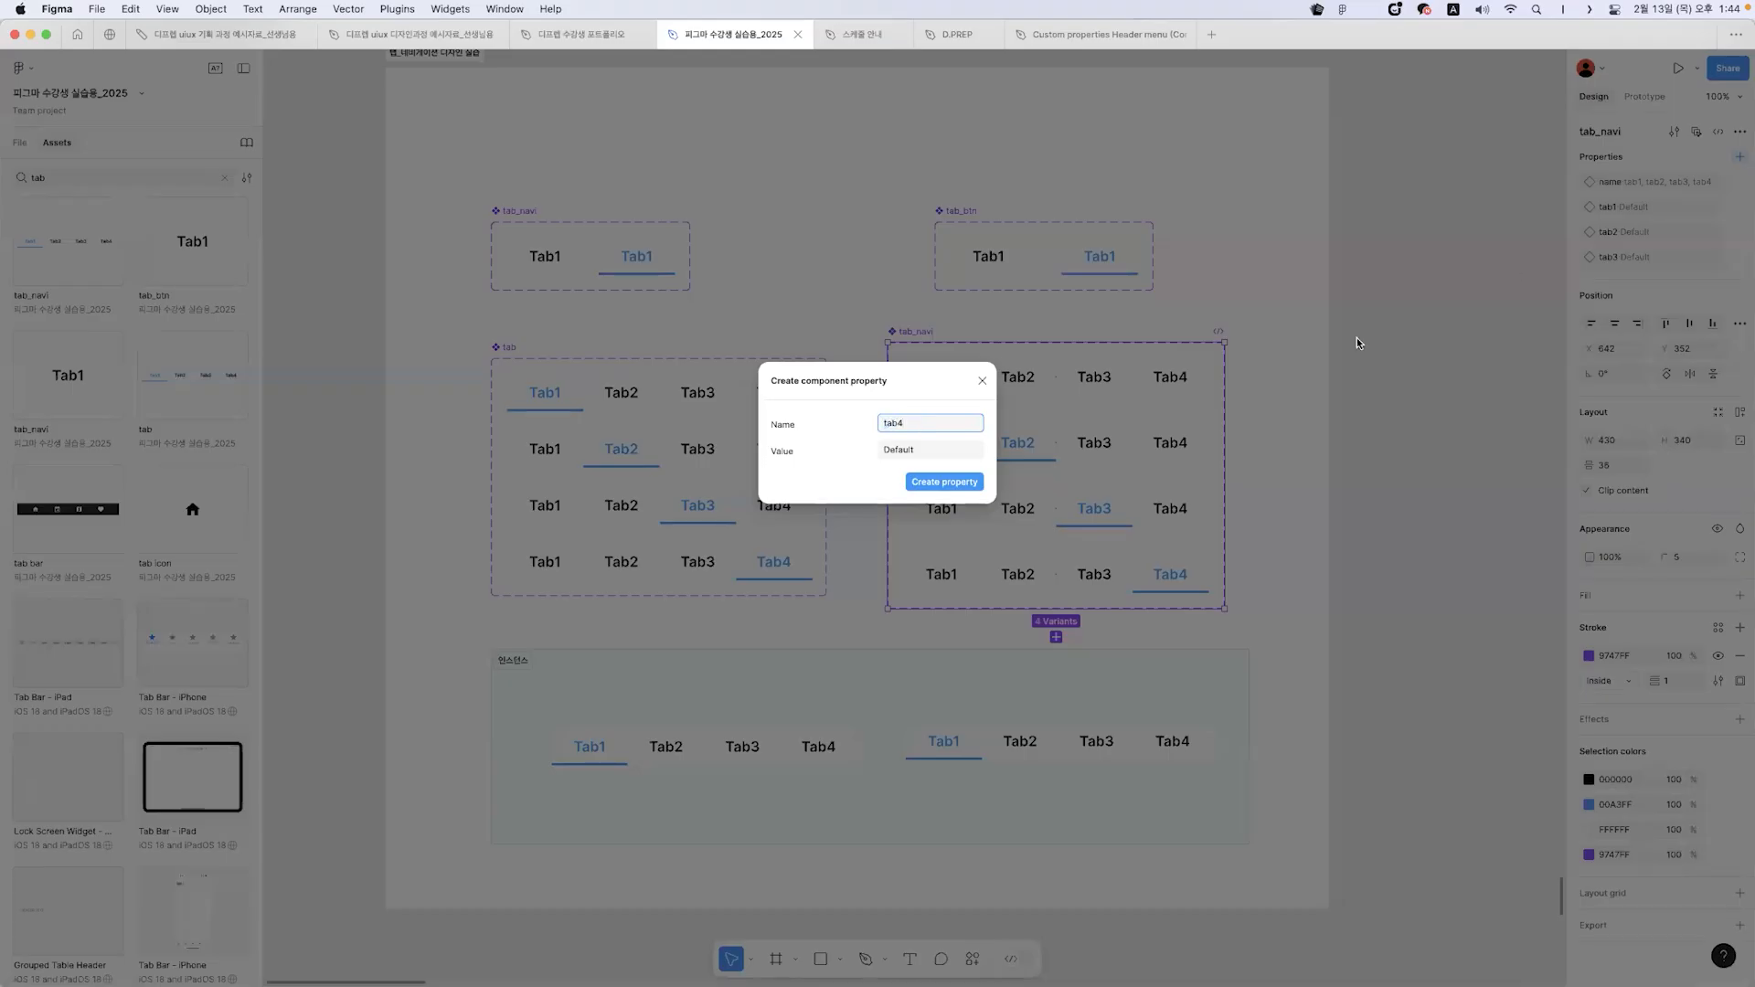
key("Return")
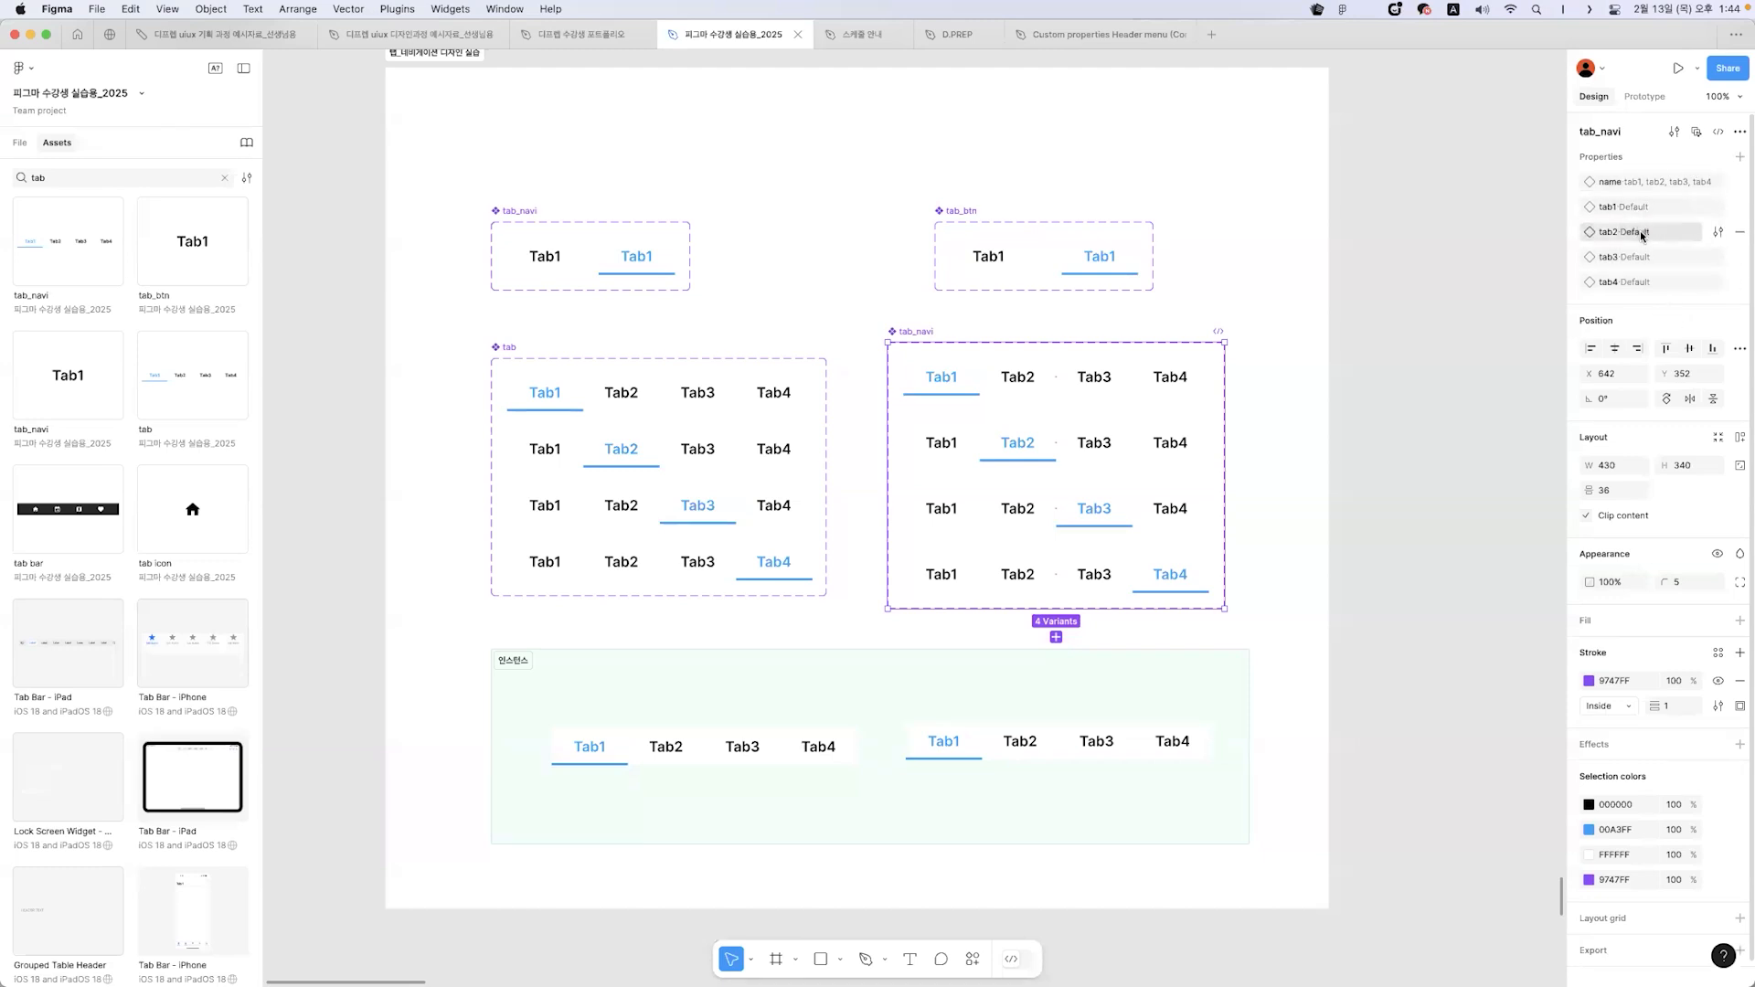
- For the variant with Tab1 active, set the tab1 property to on and tab2, tab3 and tab4 to off
left_click(1175, 393)
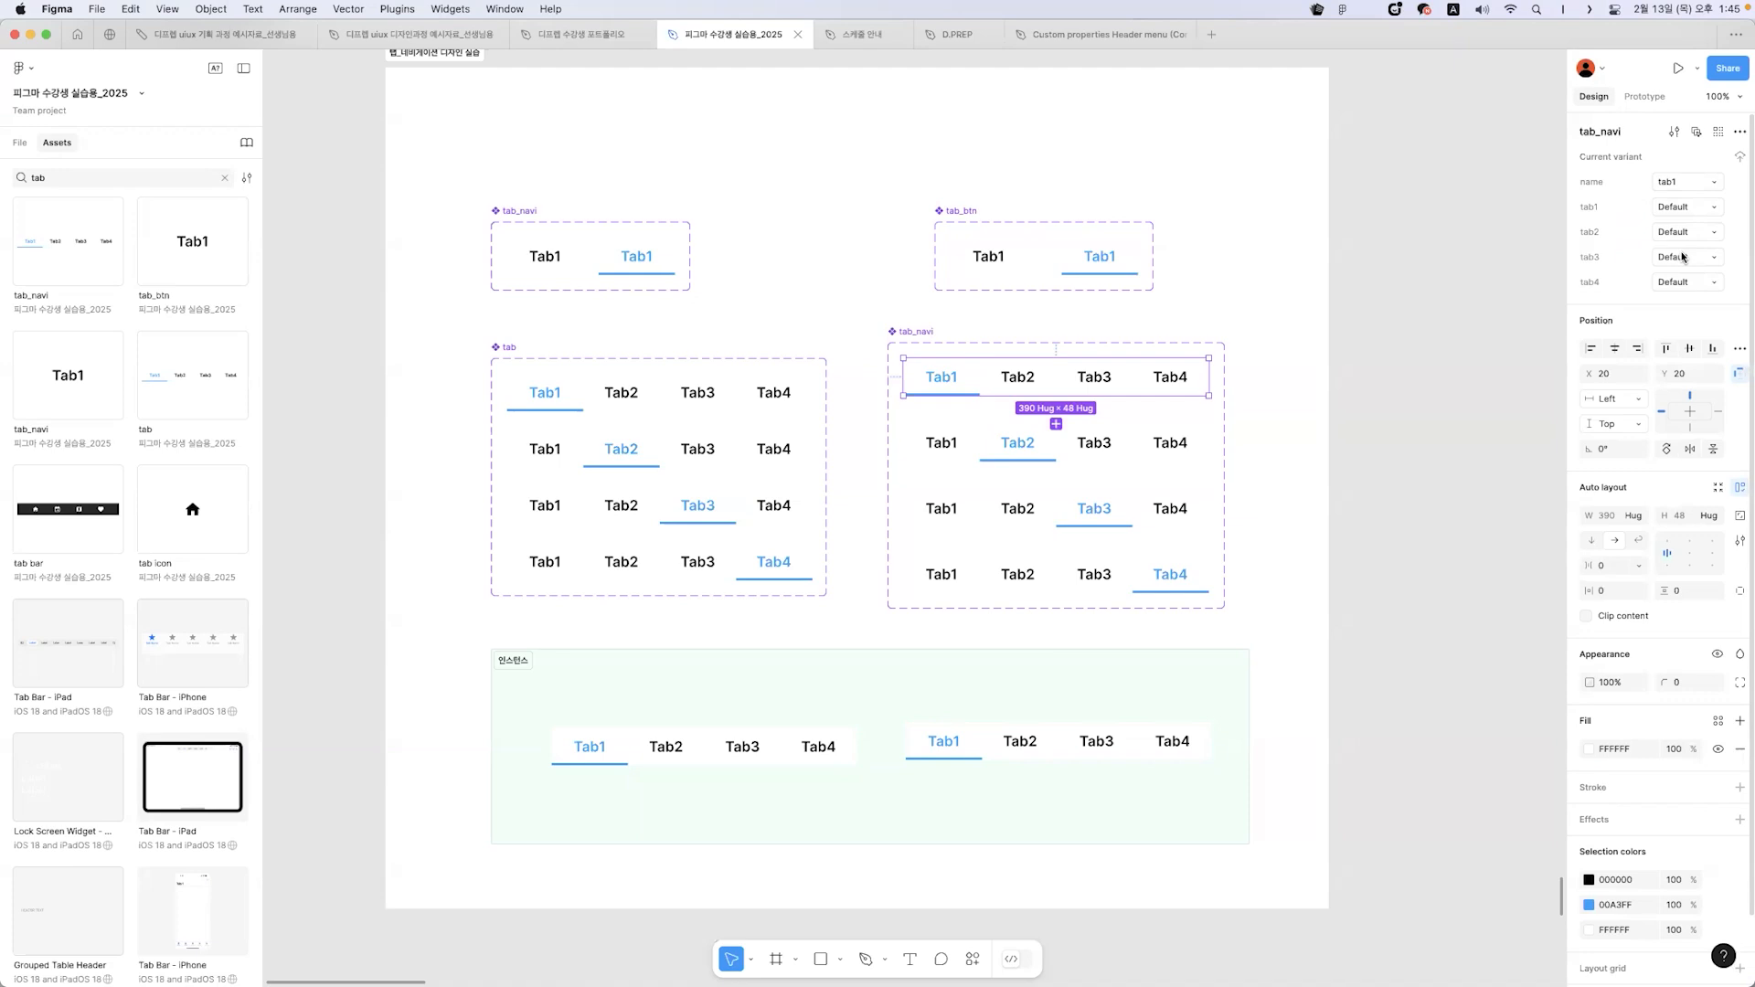
left_click(1699, 207)
type("on")
left_click(1691, 237)
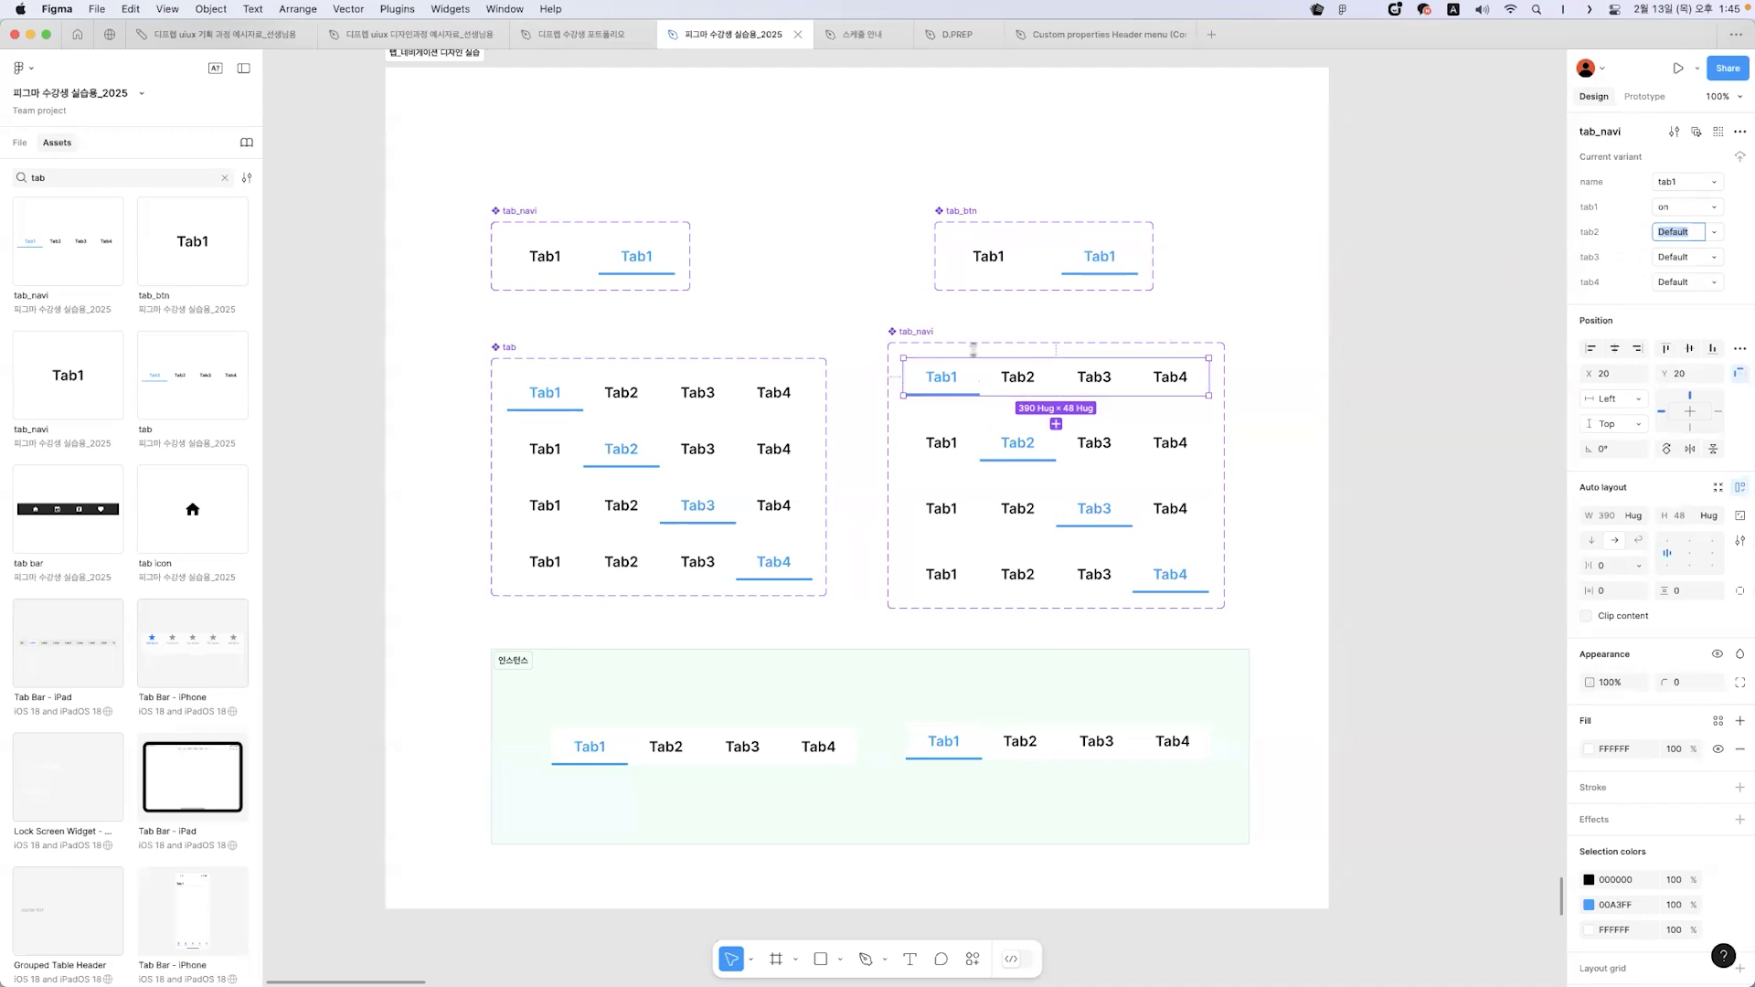
type("off")
key("Tab")
type("off")
key("Tab")
type("off")
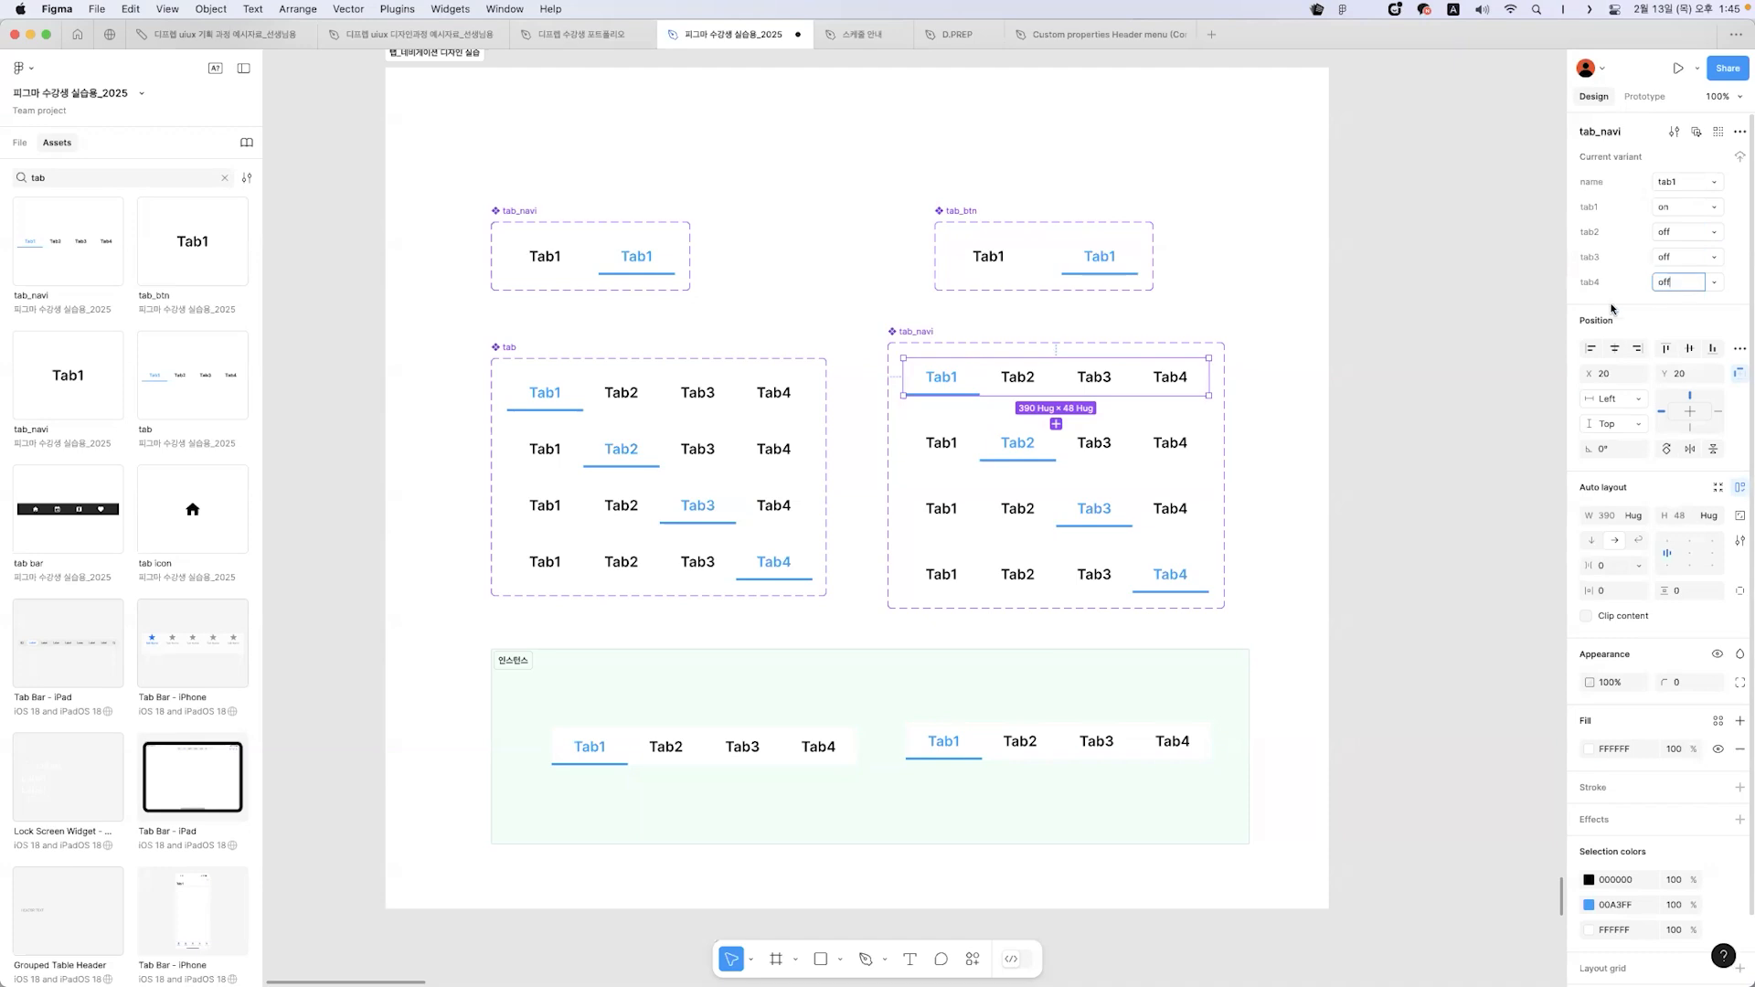
key("Return")
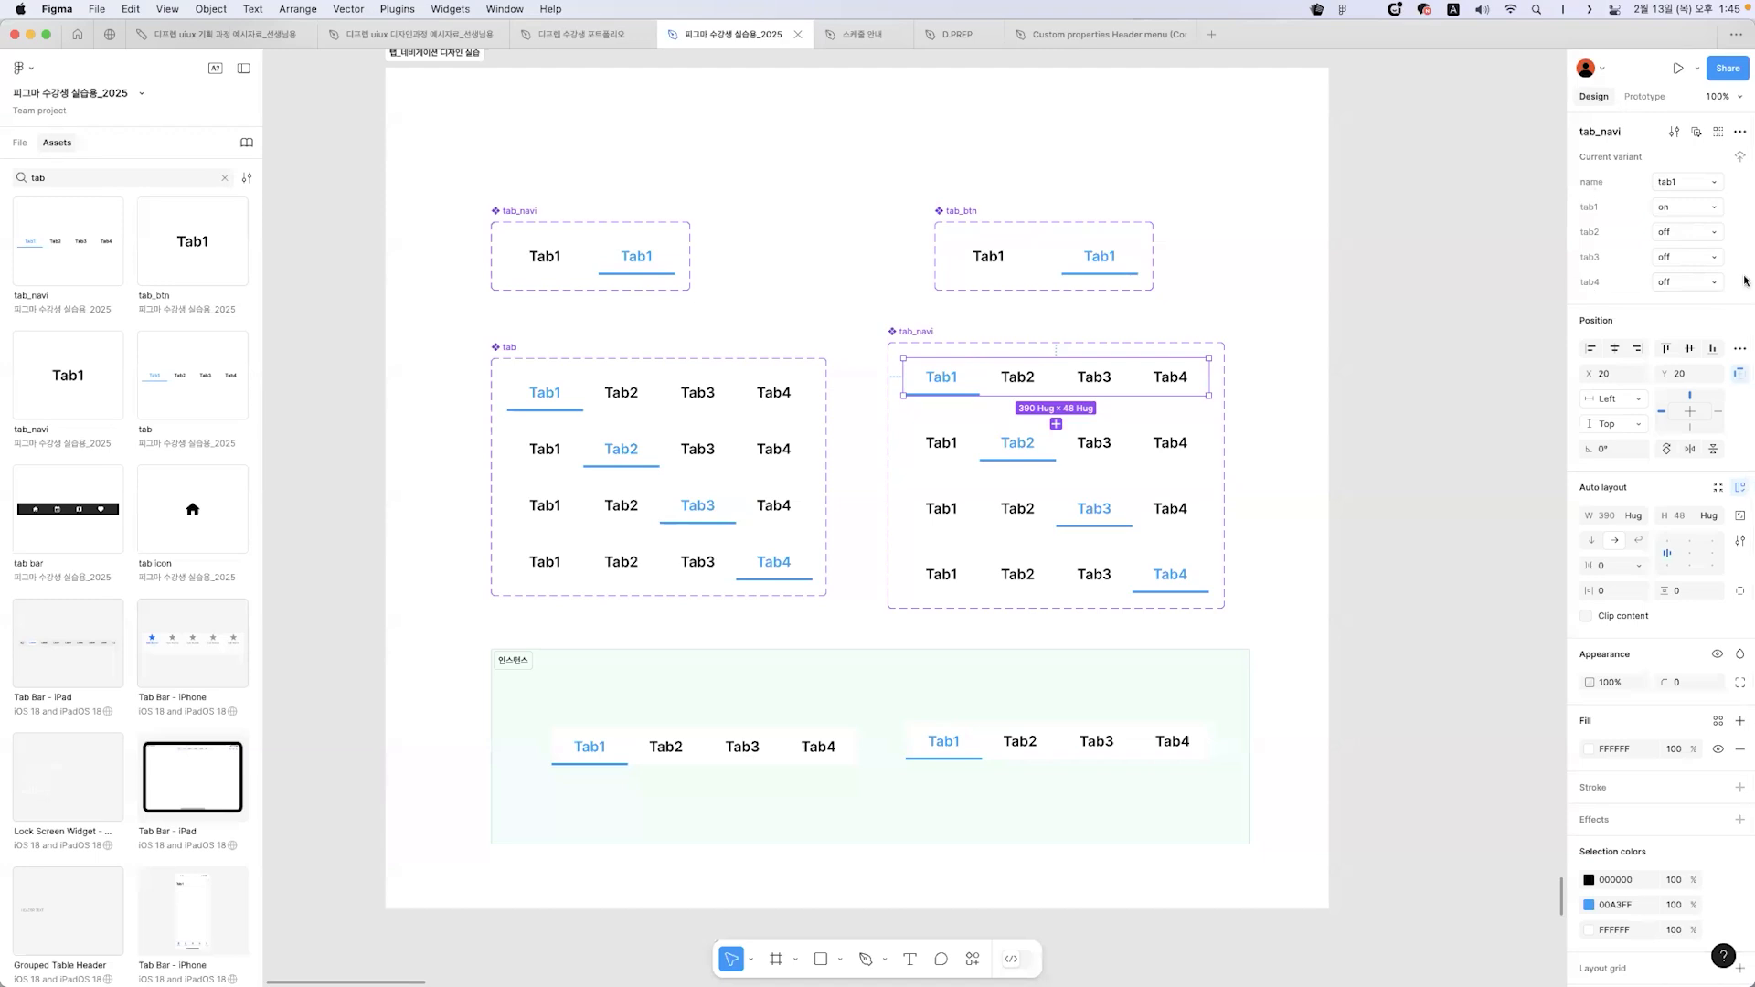
- For the variant with Tab2 active, set the tab2 property to on and tab1, tab3 and tab4 to off
left_click(1165, 442)
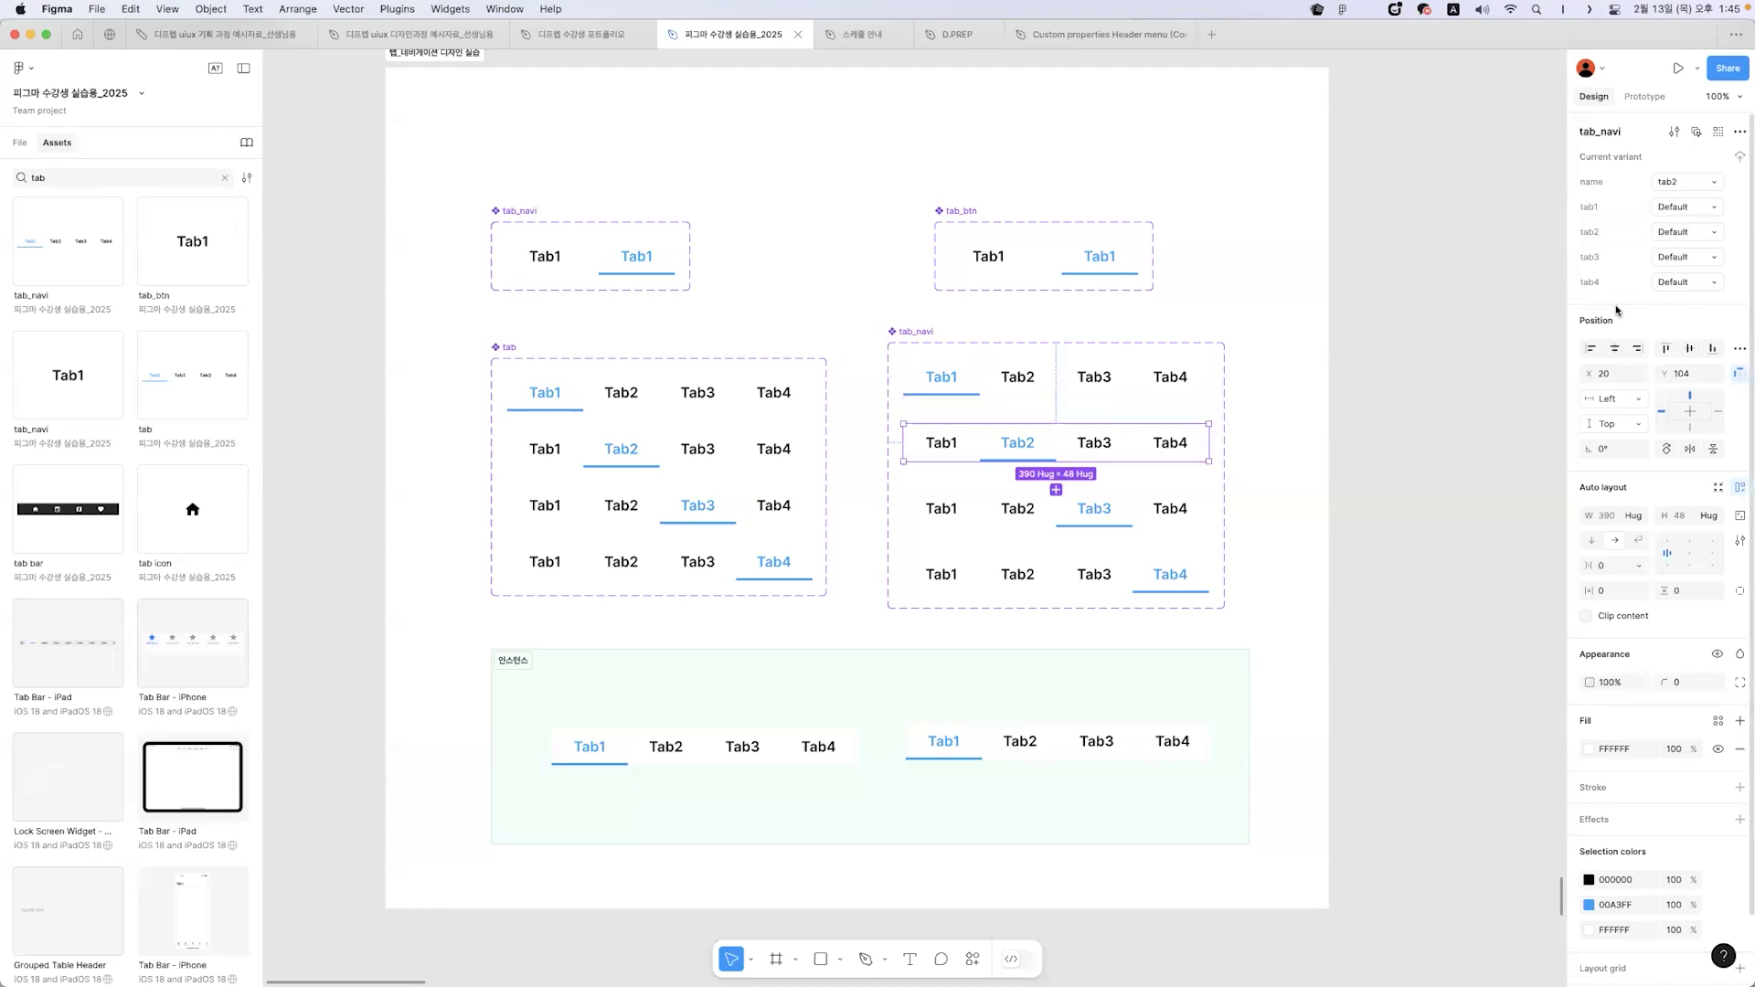
left_click(1672, 210)
type("off")
left_click(1677, 234)
type("off")
type("n")
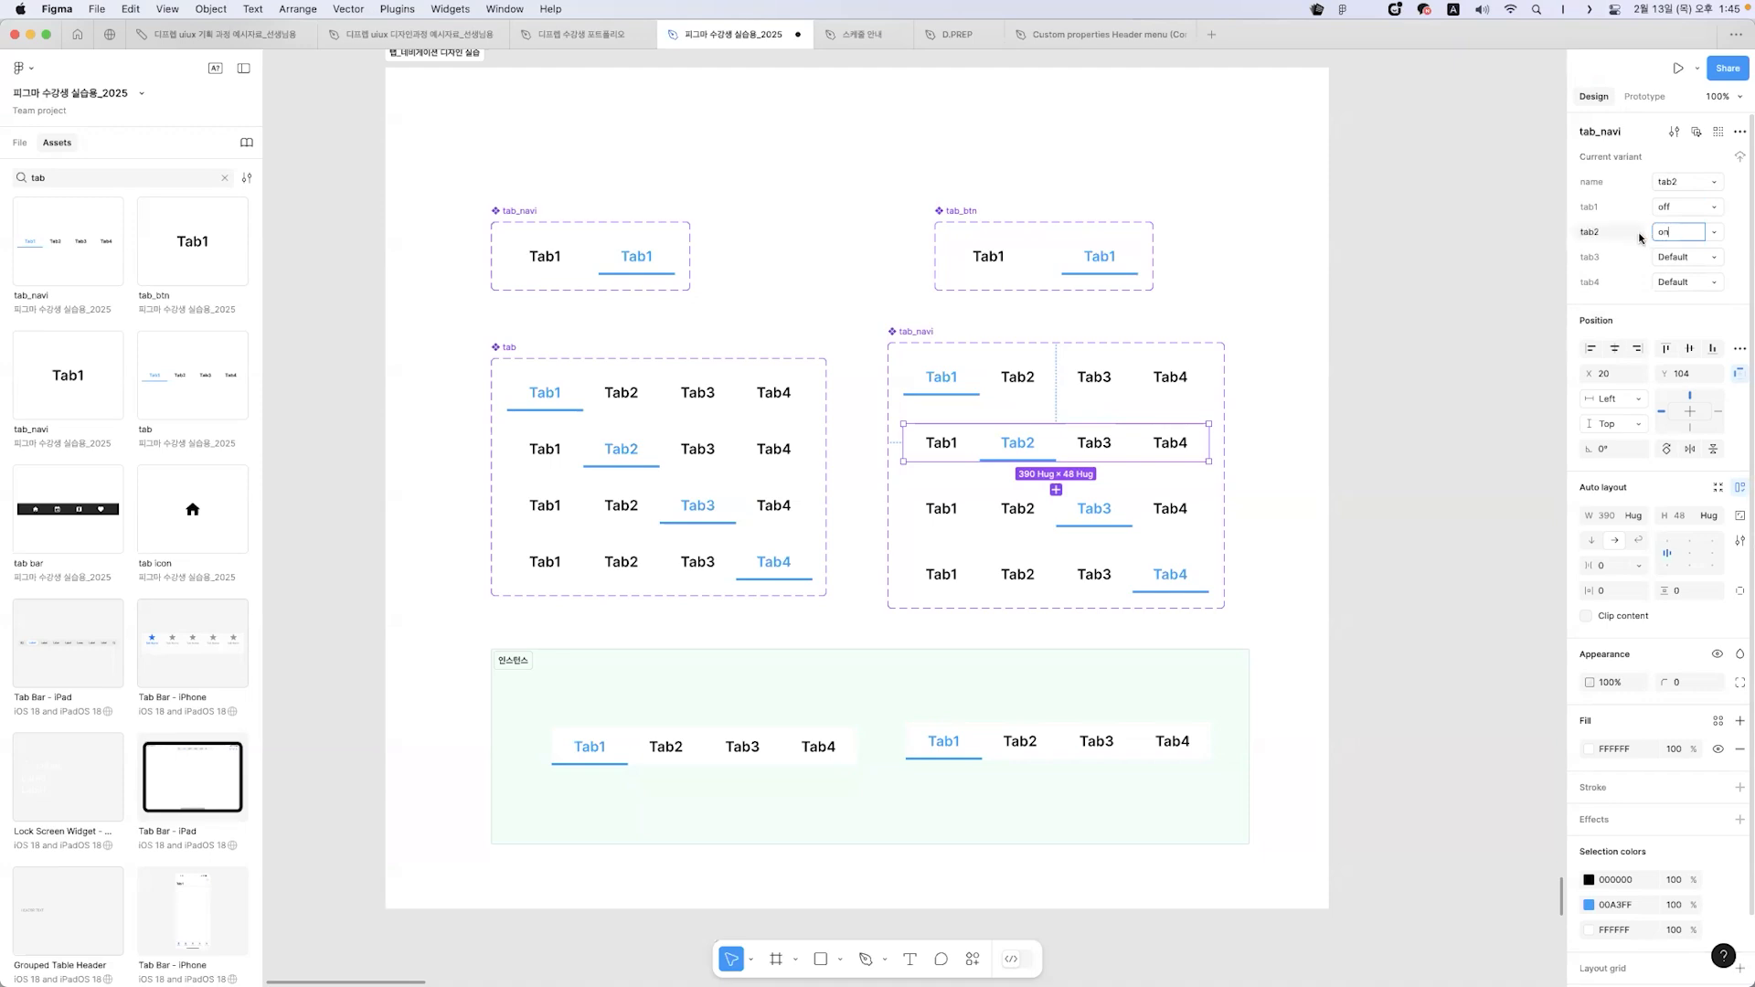
left_click(1715, 258)
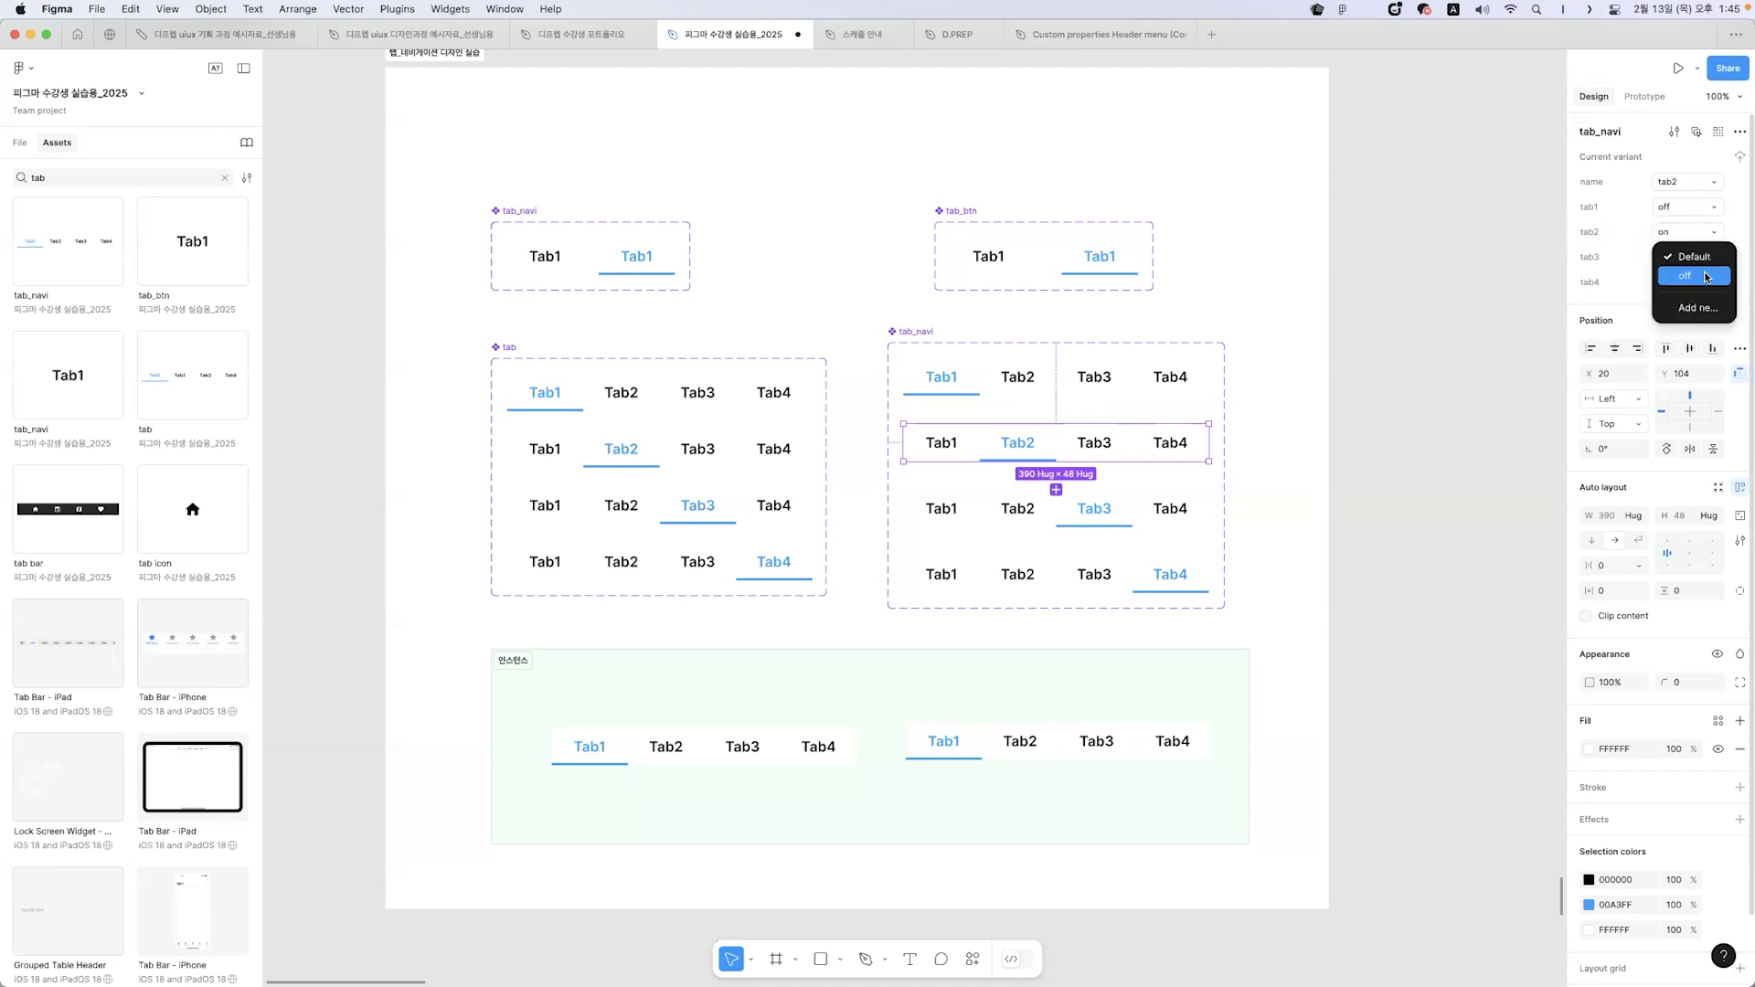
left_click(1706, 277)
left_click(1706, 282)
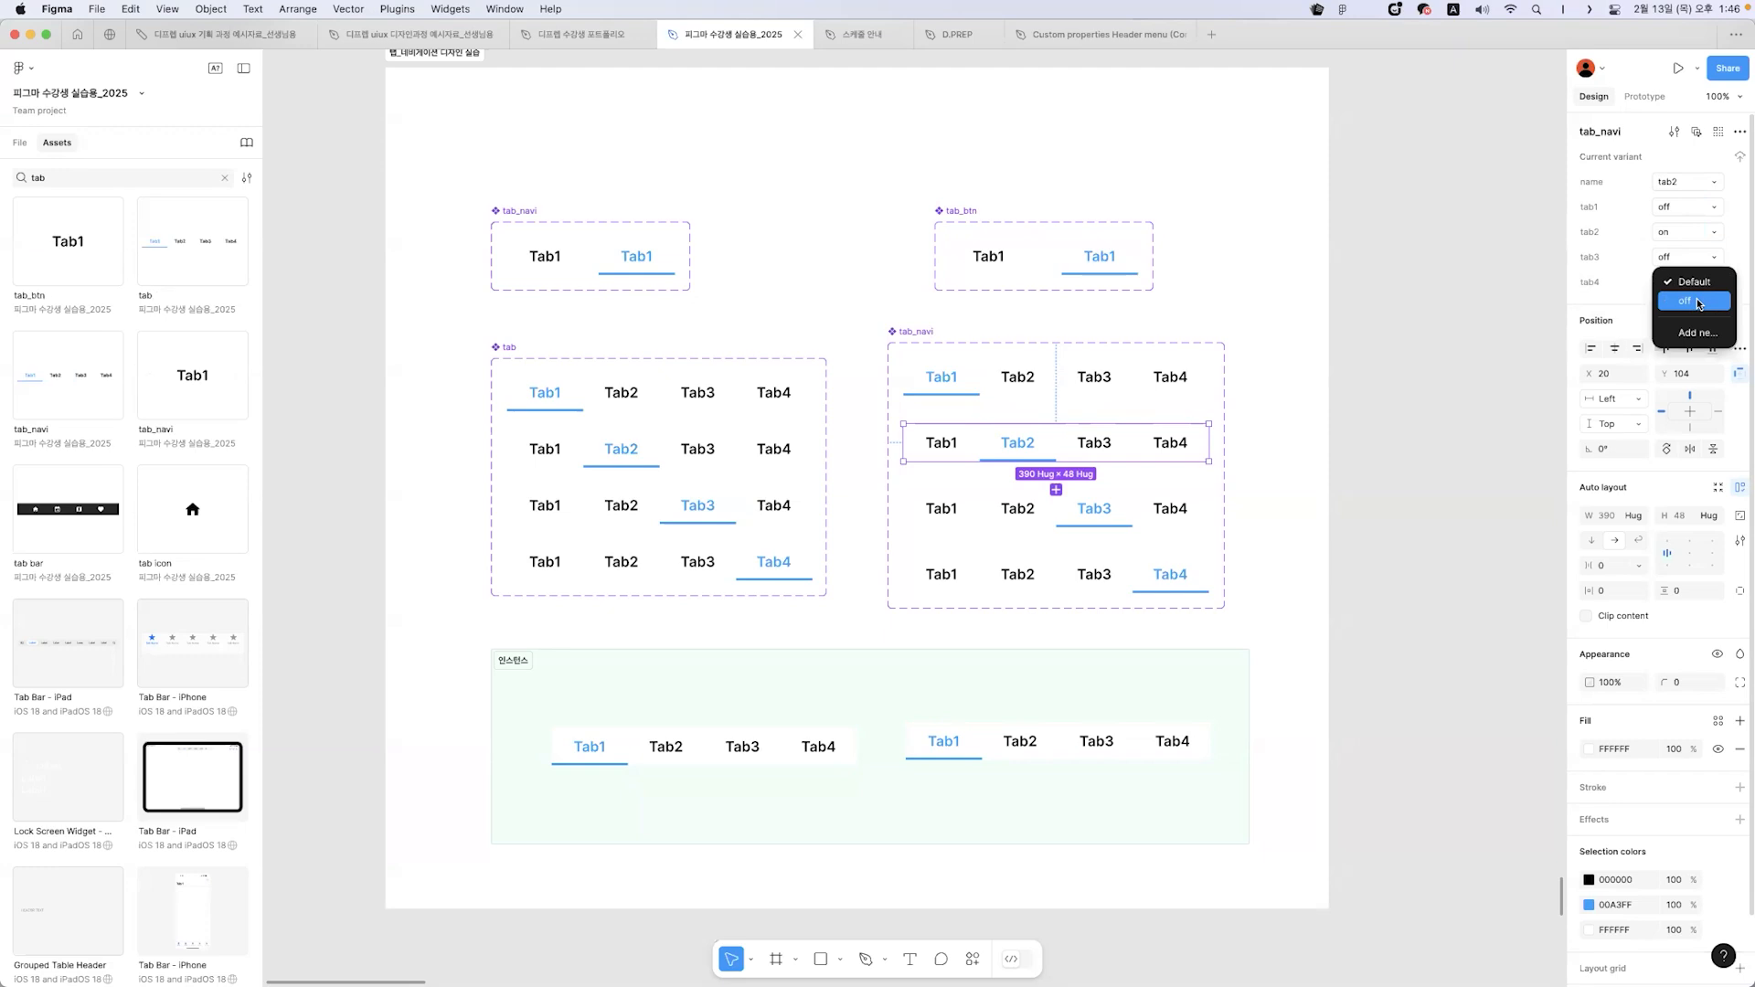
left_click(1699, 303)
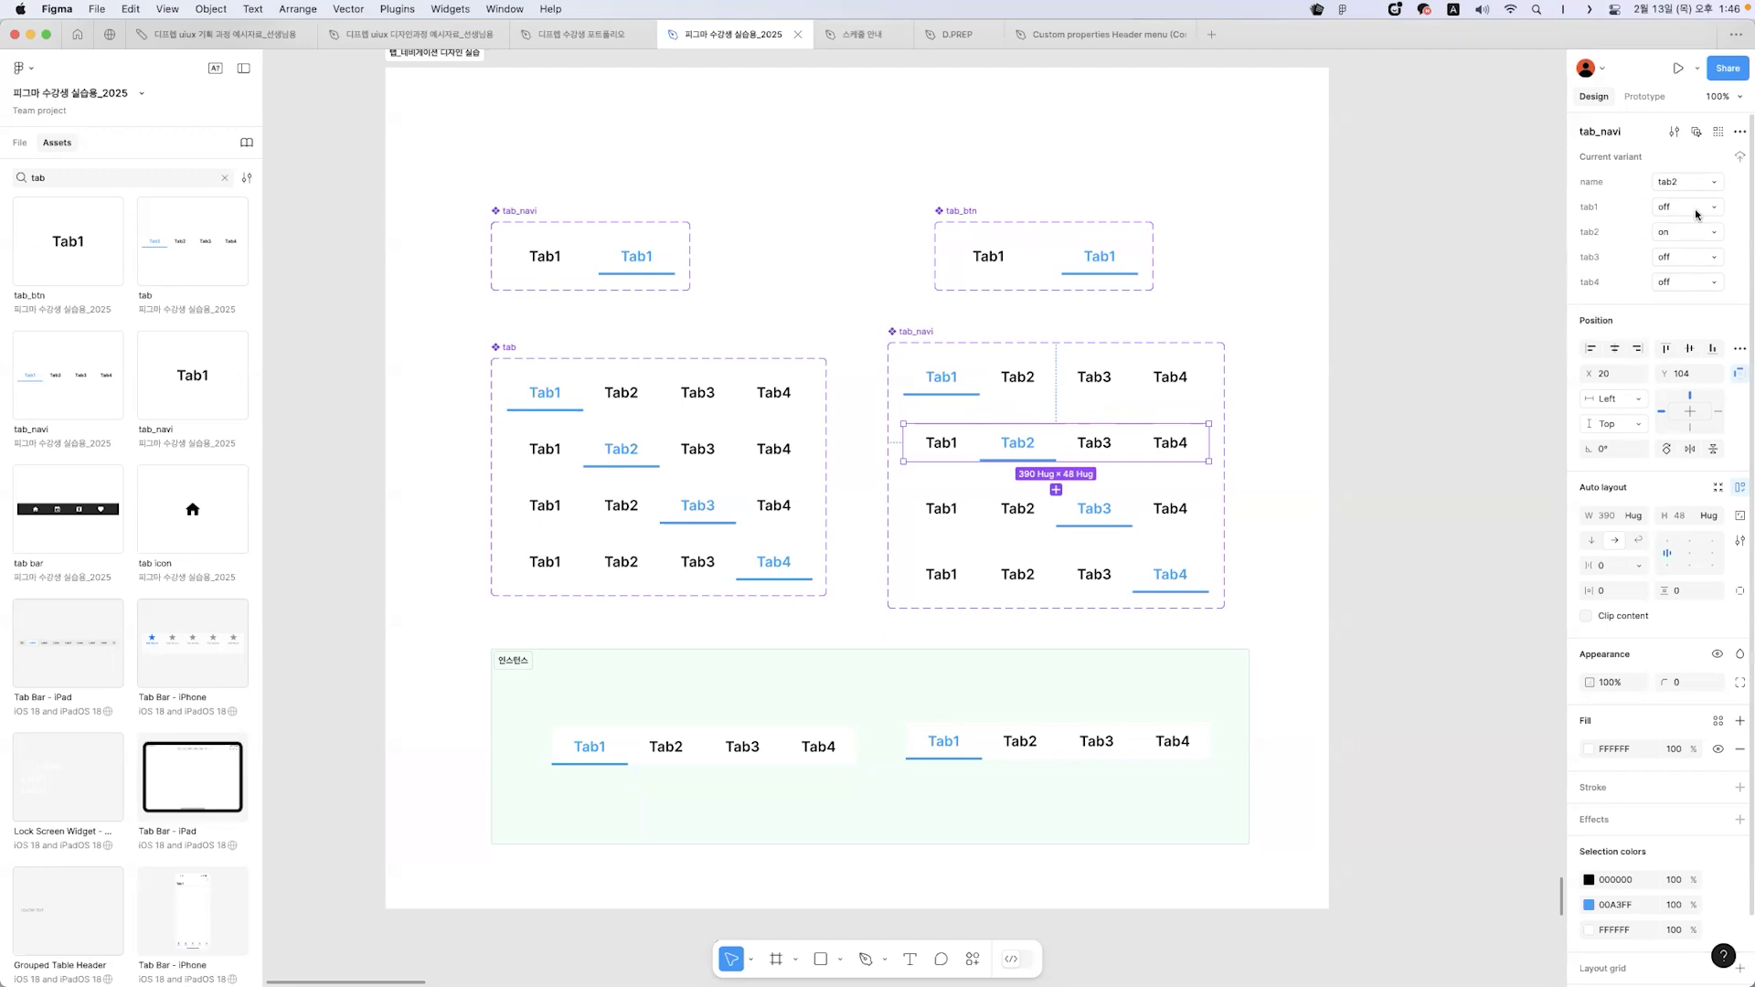
- For the variant with Tab3 active, set the tab3 property to on and tab1, tab2 and tab4 to off
left_click(1205, 525)
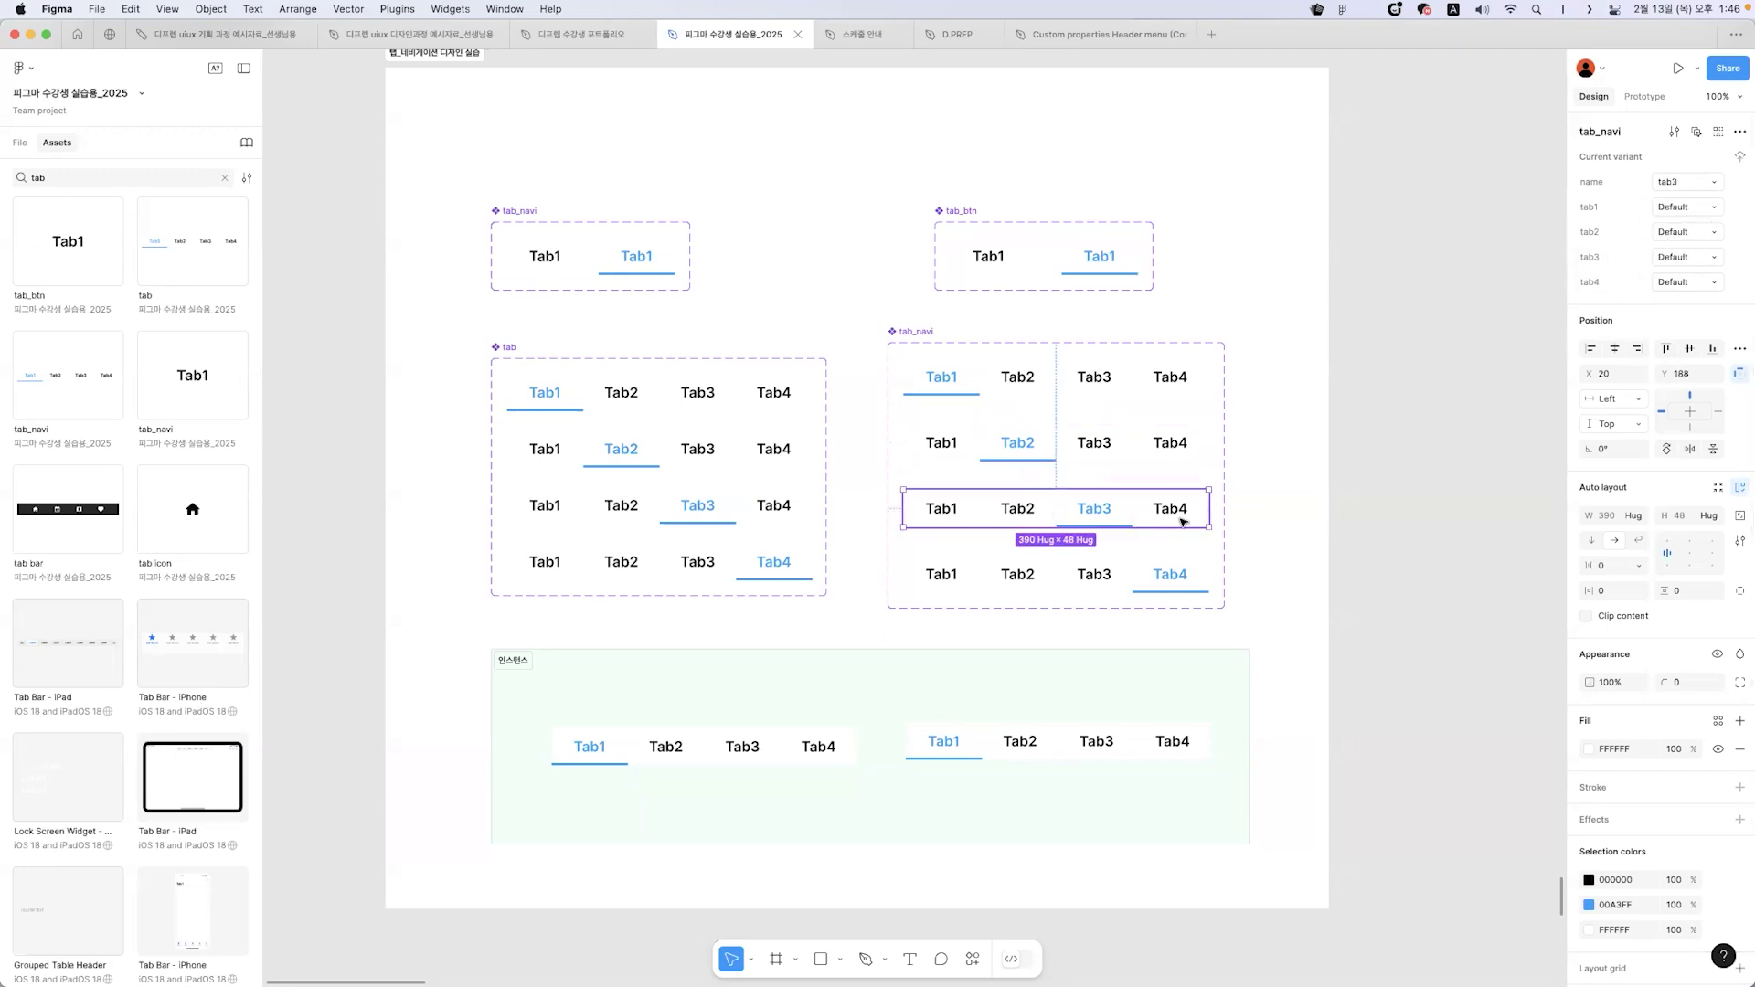
left_click(1713, 209)
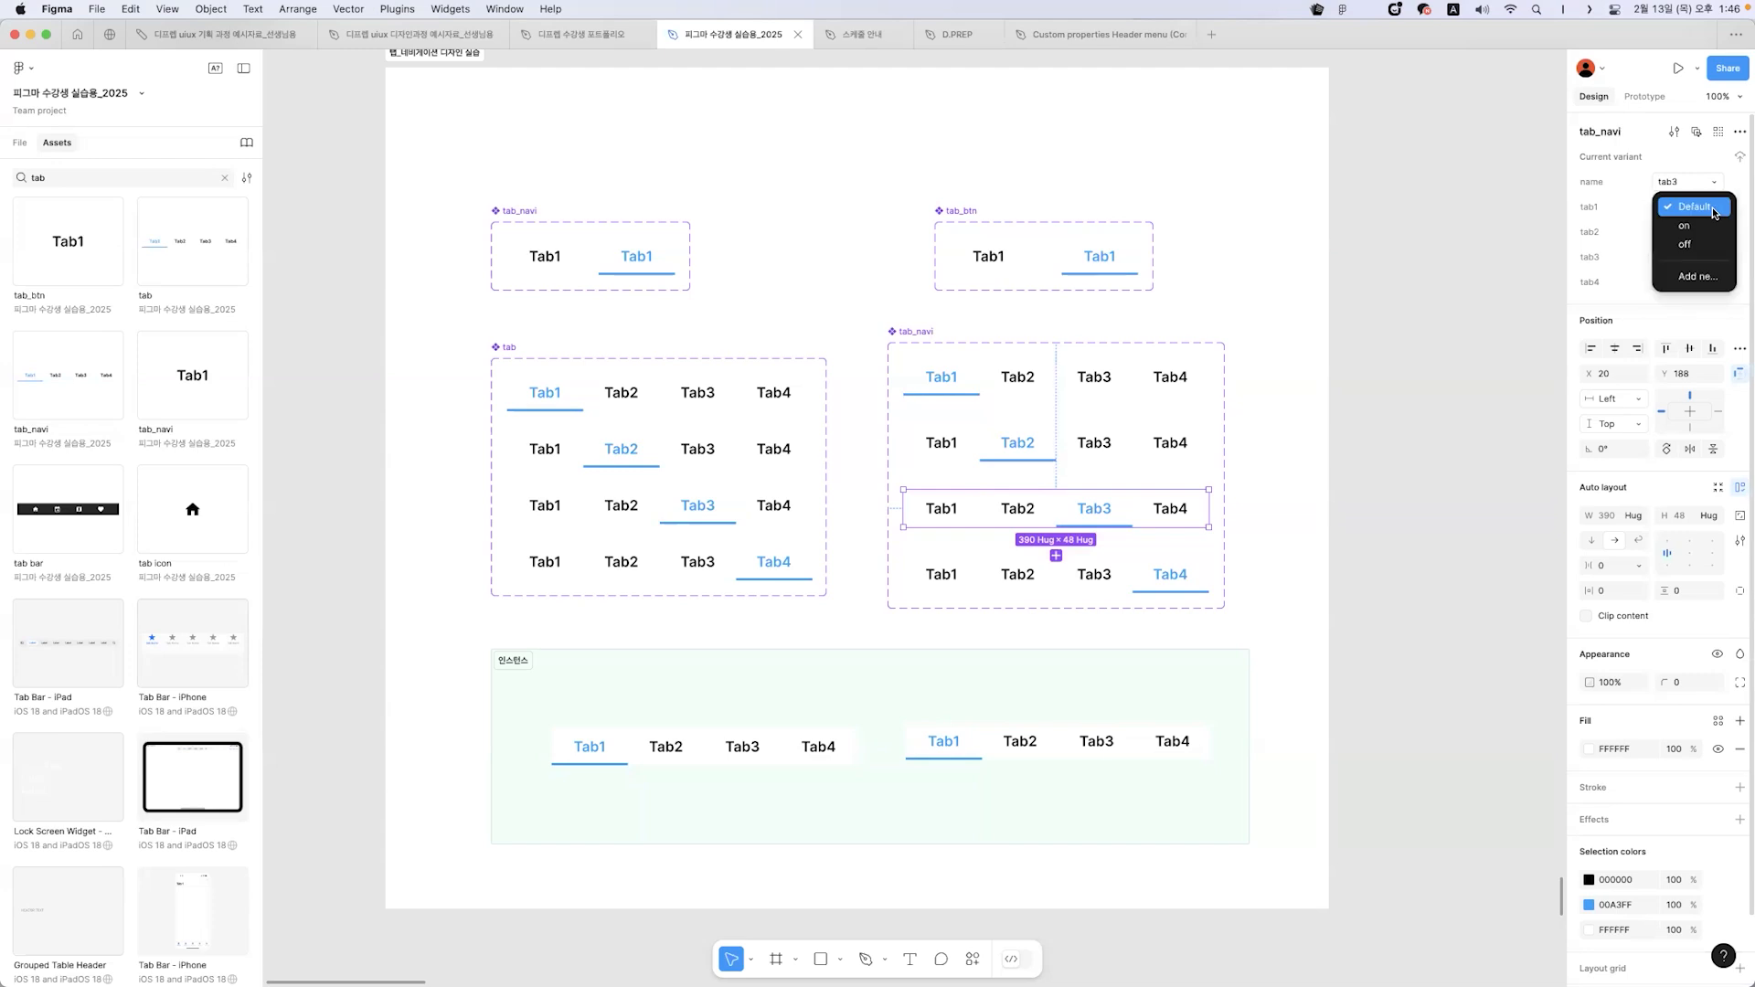
left_click(1712, 227)
left_click(1716, 233)
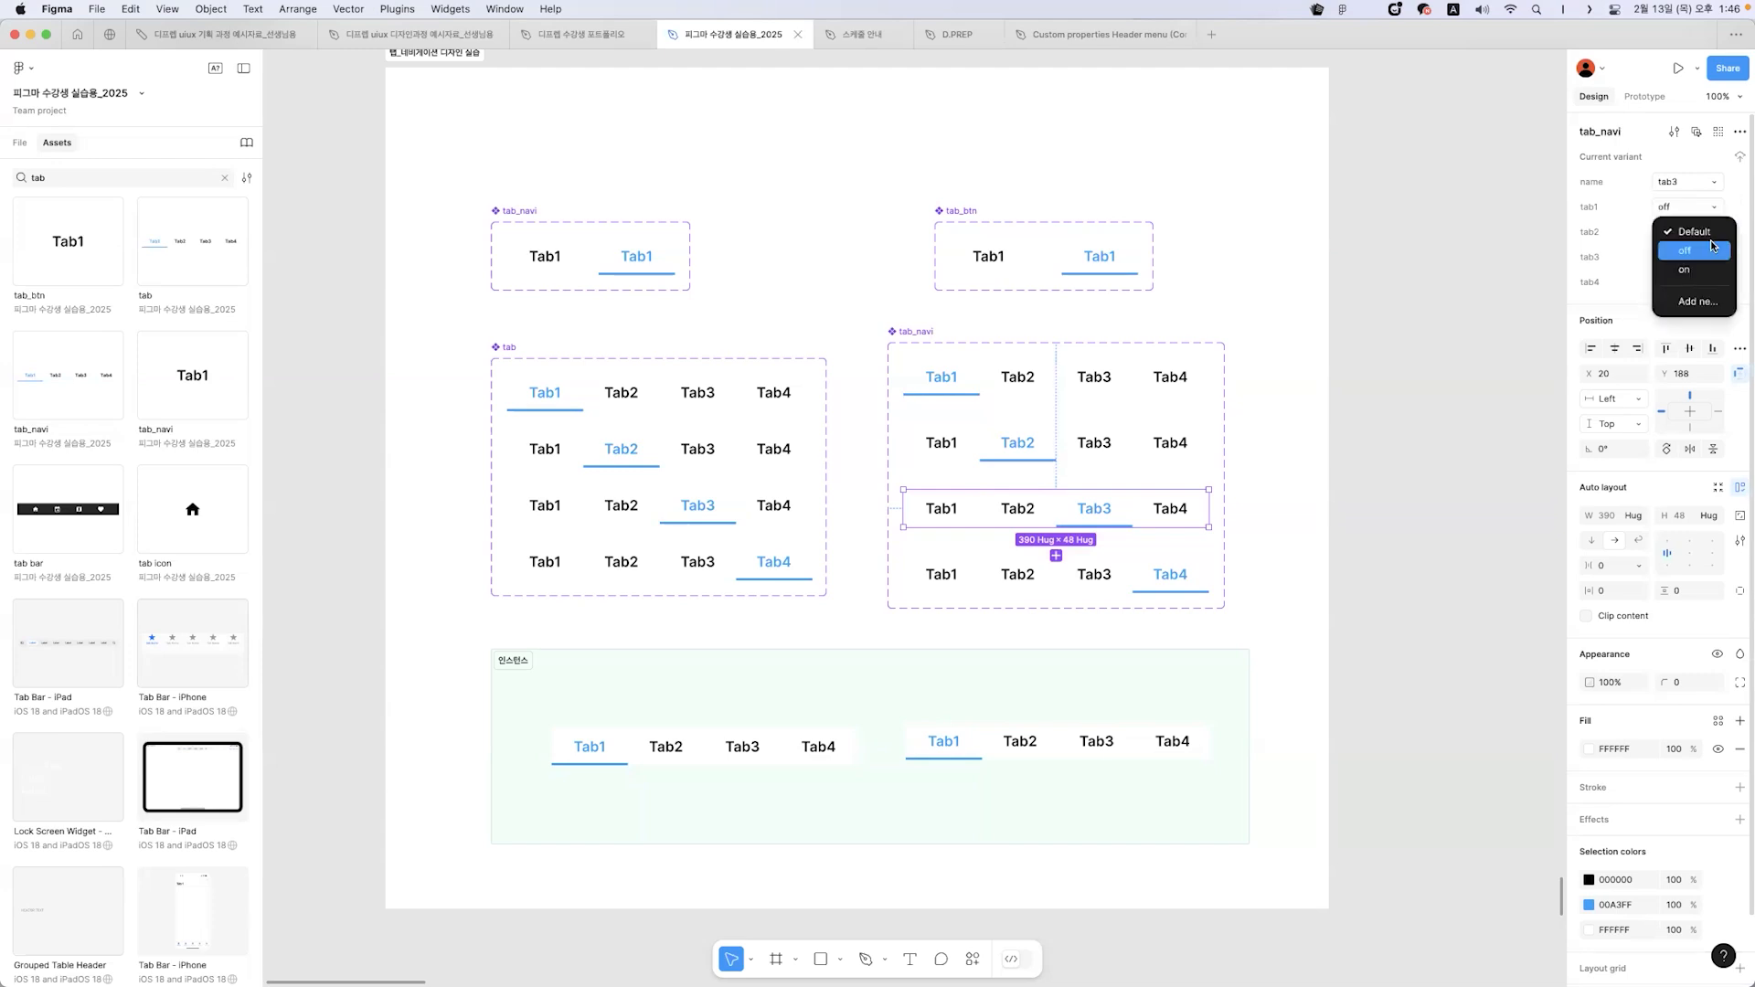
left_click(1706, 249)
left_click(1683, 262)
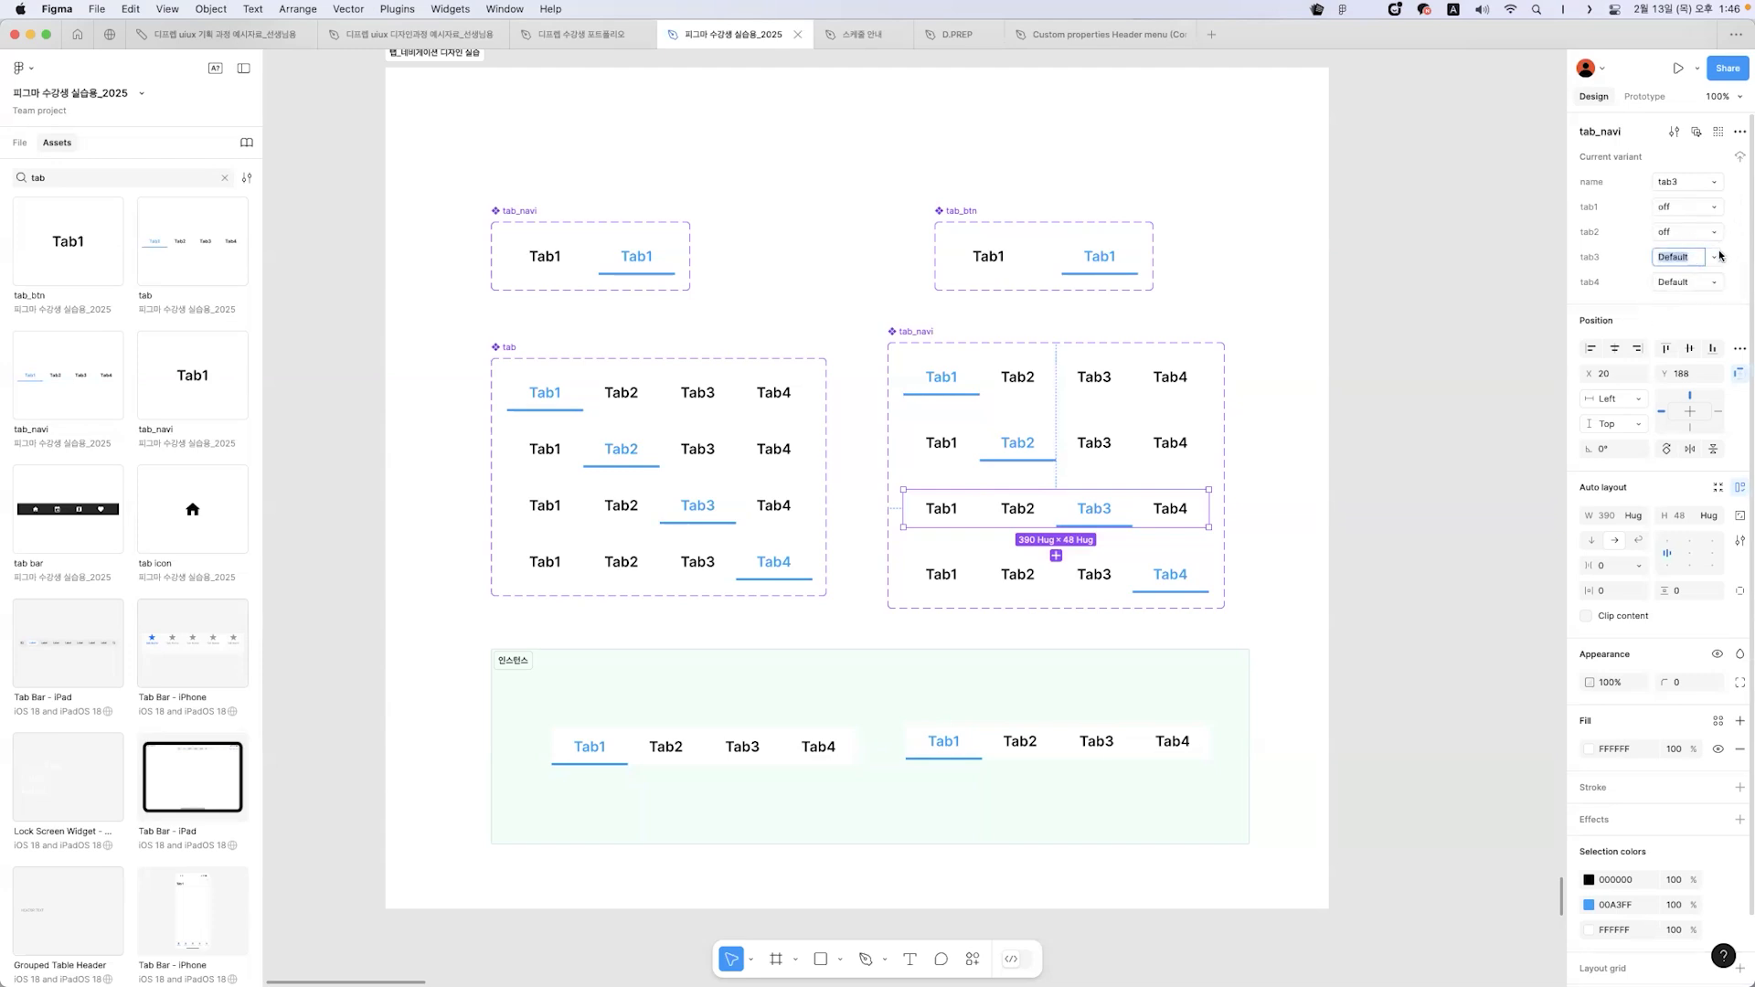
left_click(1717, 257)
left_click(1744, 248)
left_click(1702, 261)
type("off")
left_click(1711, 285)
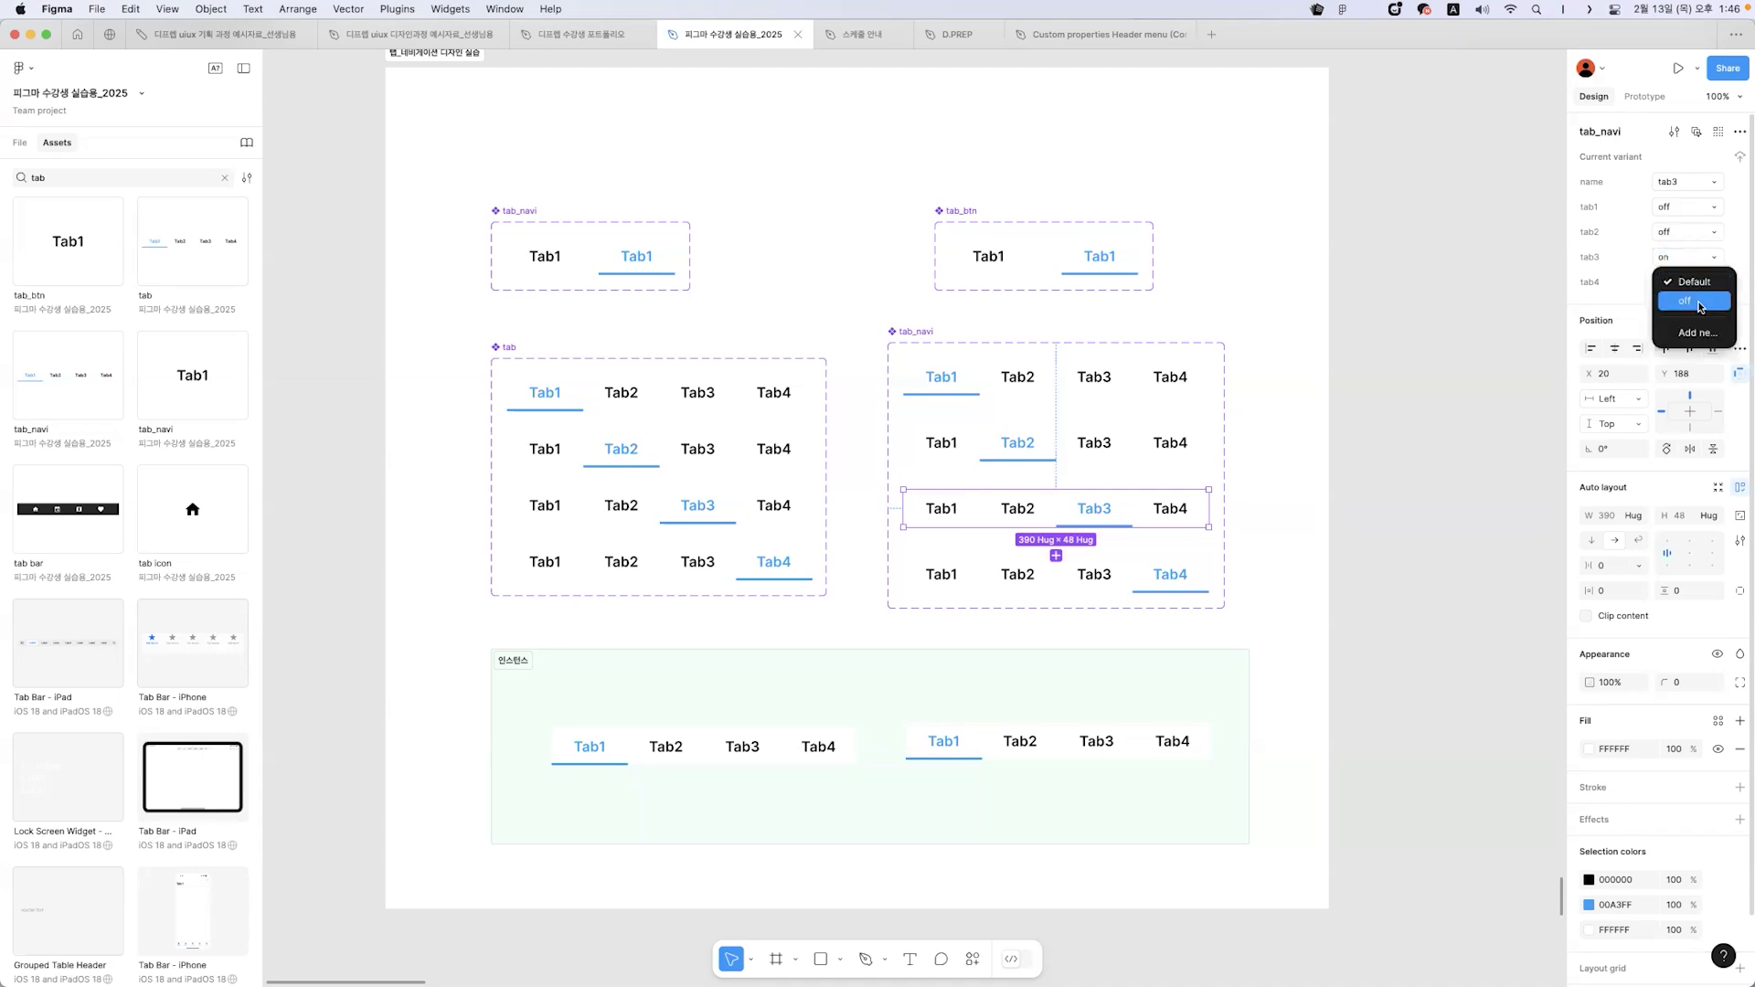
left_click(1705, 302)
- For the variant with Tab4 active, set the tab4 property to on and tab1, tab2 and tab3 to off
left_click(1097, 573)
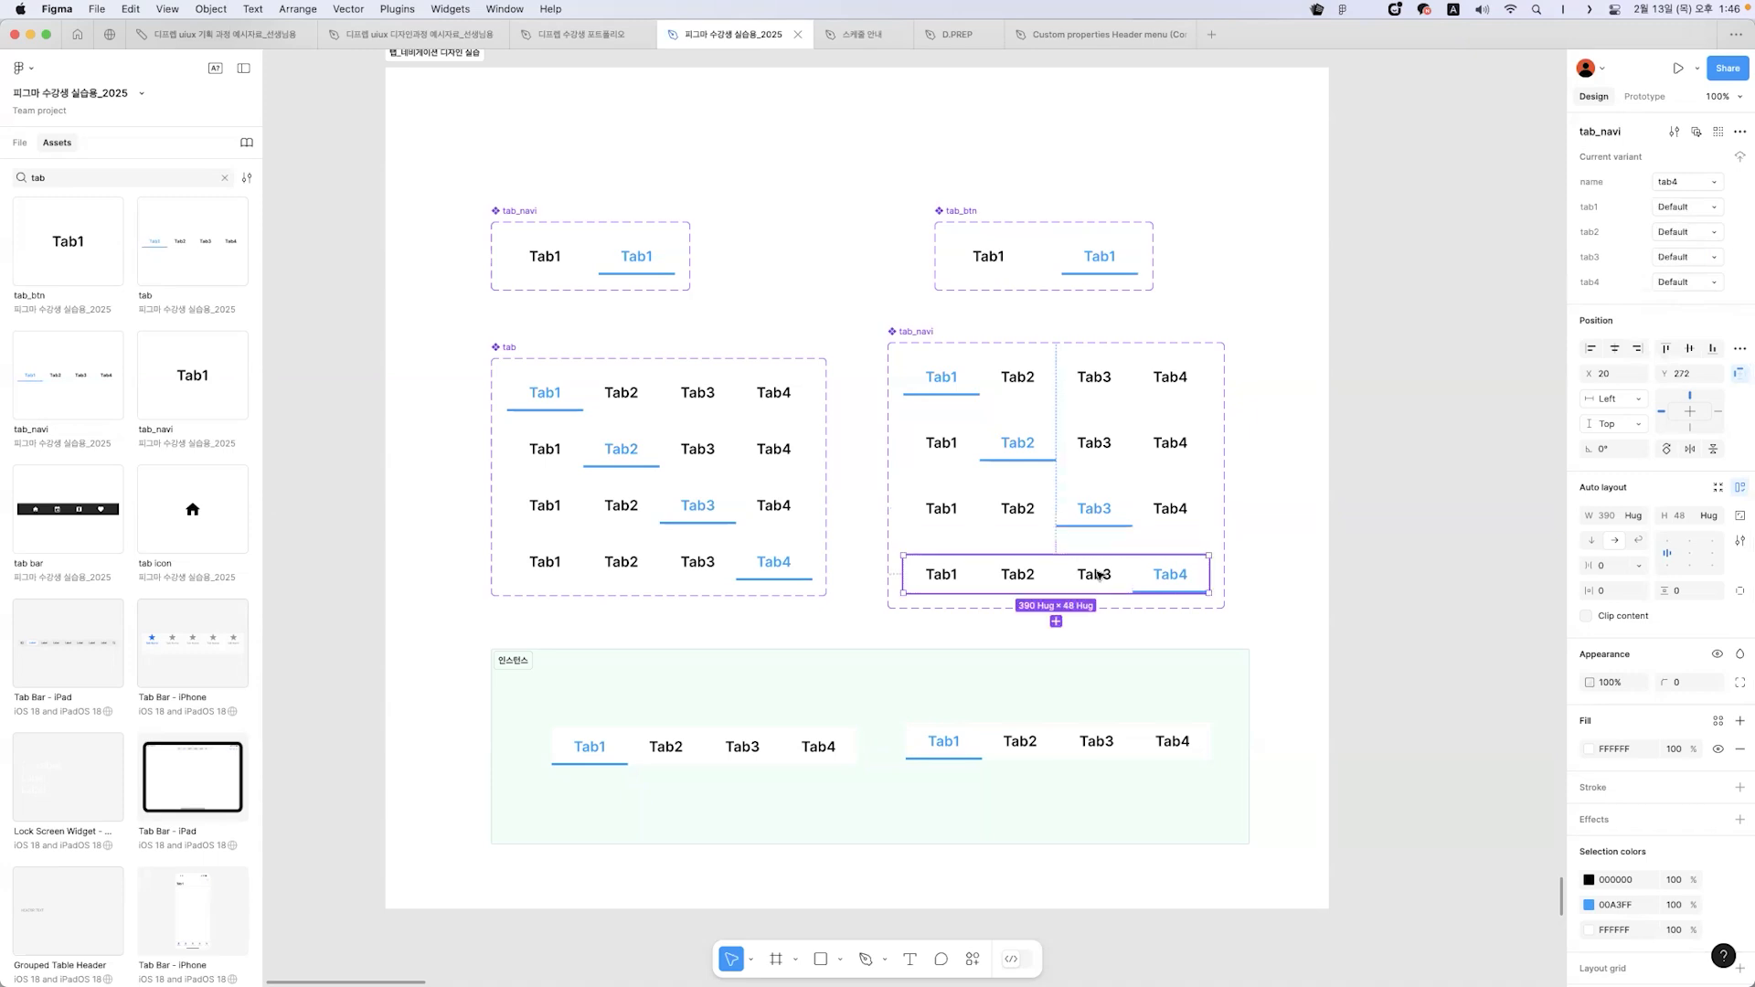
left_click(1714, 209)
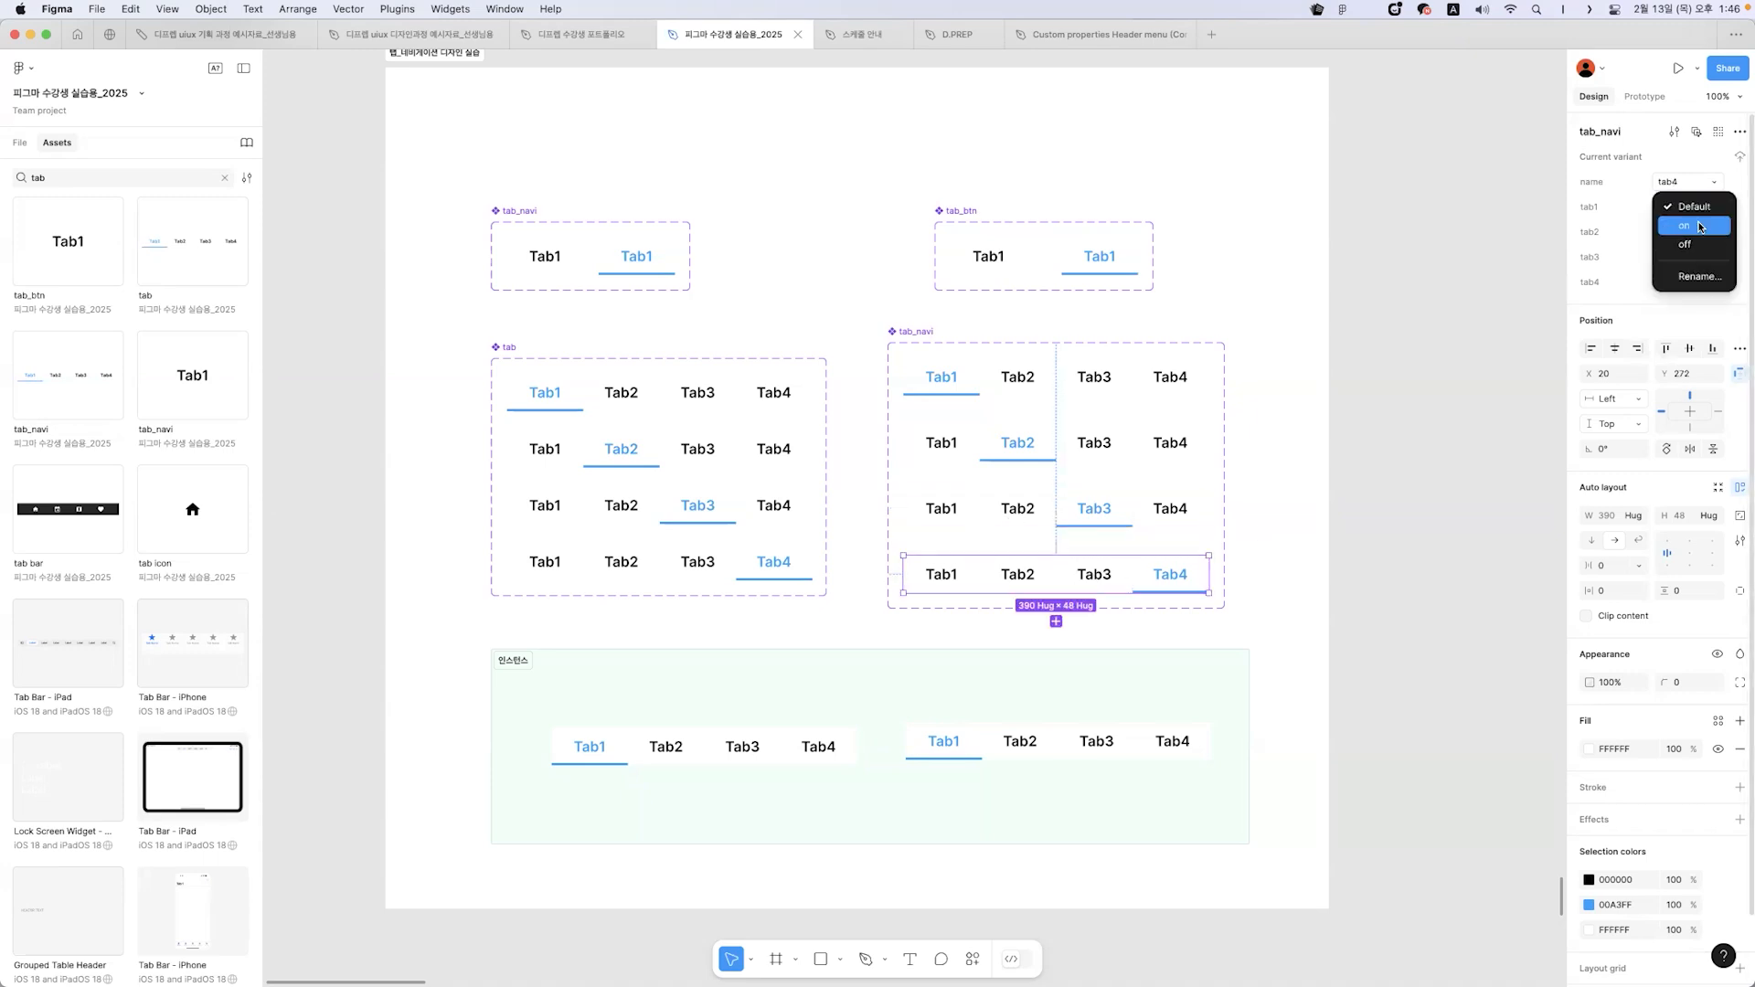
left_click(1701, 226)
left_click(1713, 232)
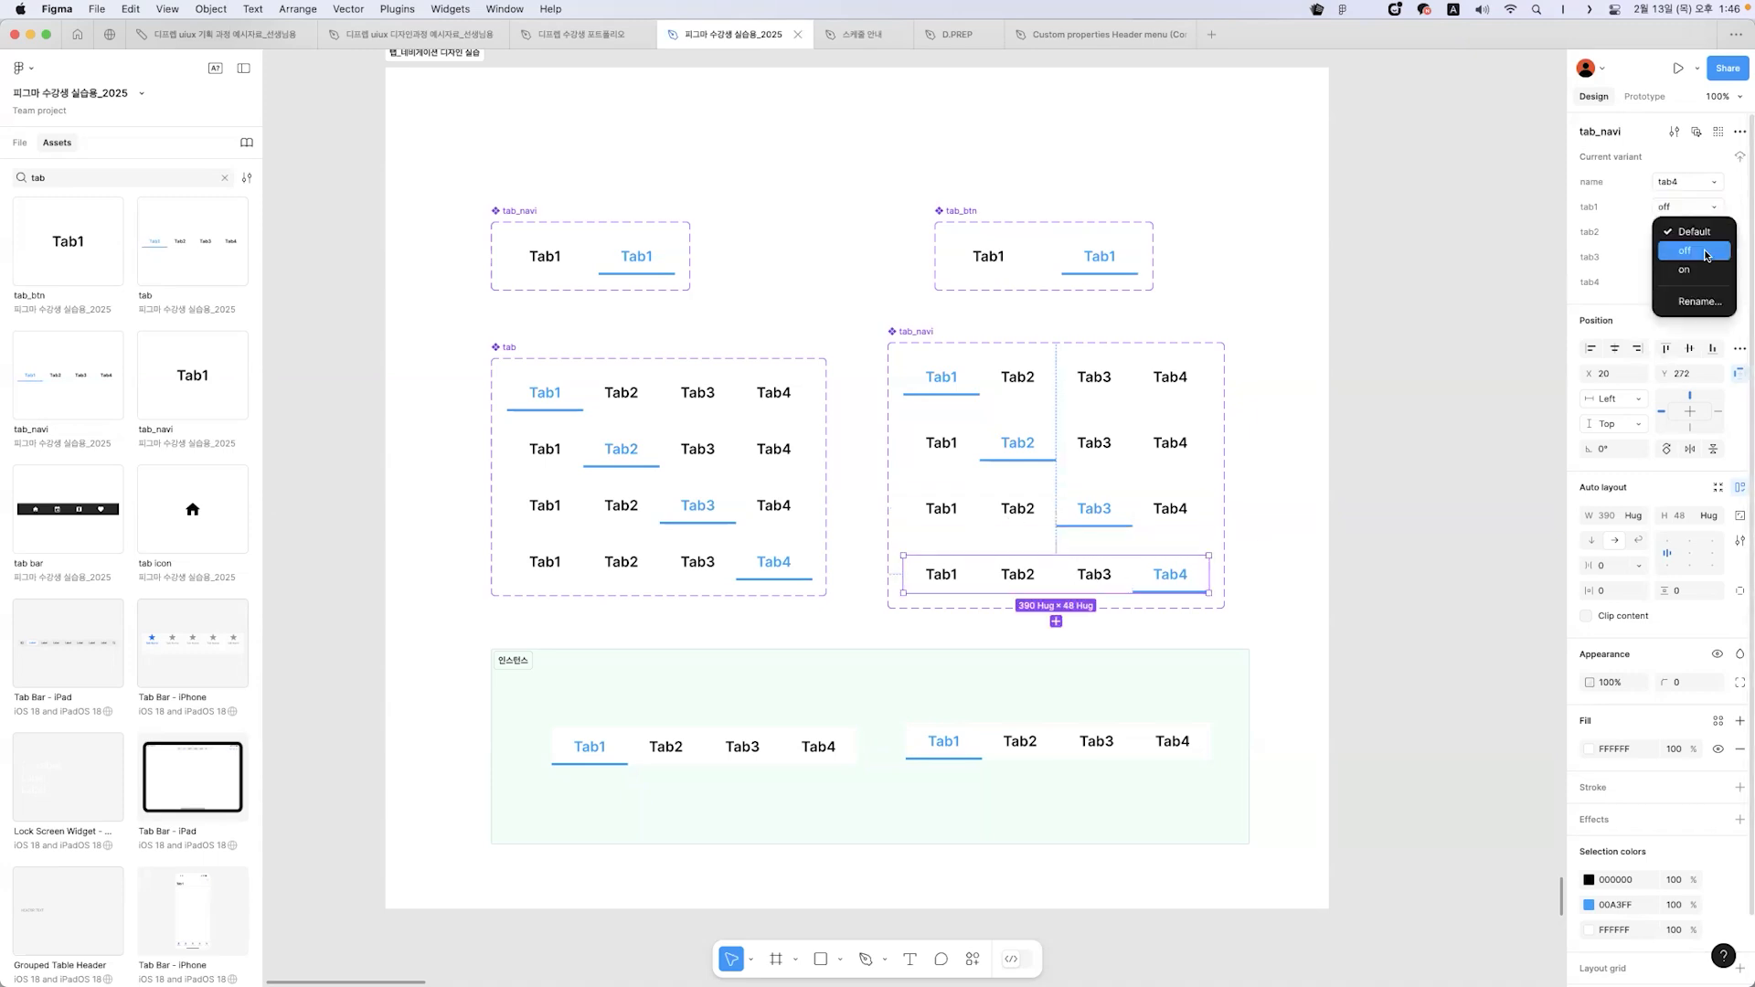
left_click(1706, 251)
left_click(1714, 257)
left_click(1685, 275)
left_click(1684, 285)
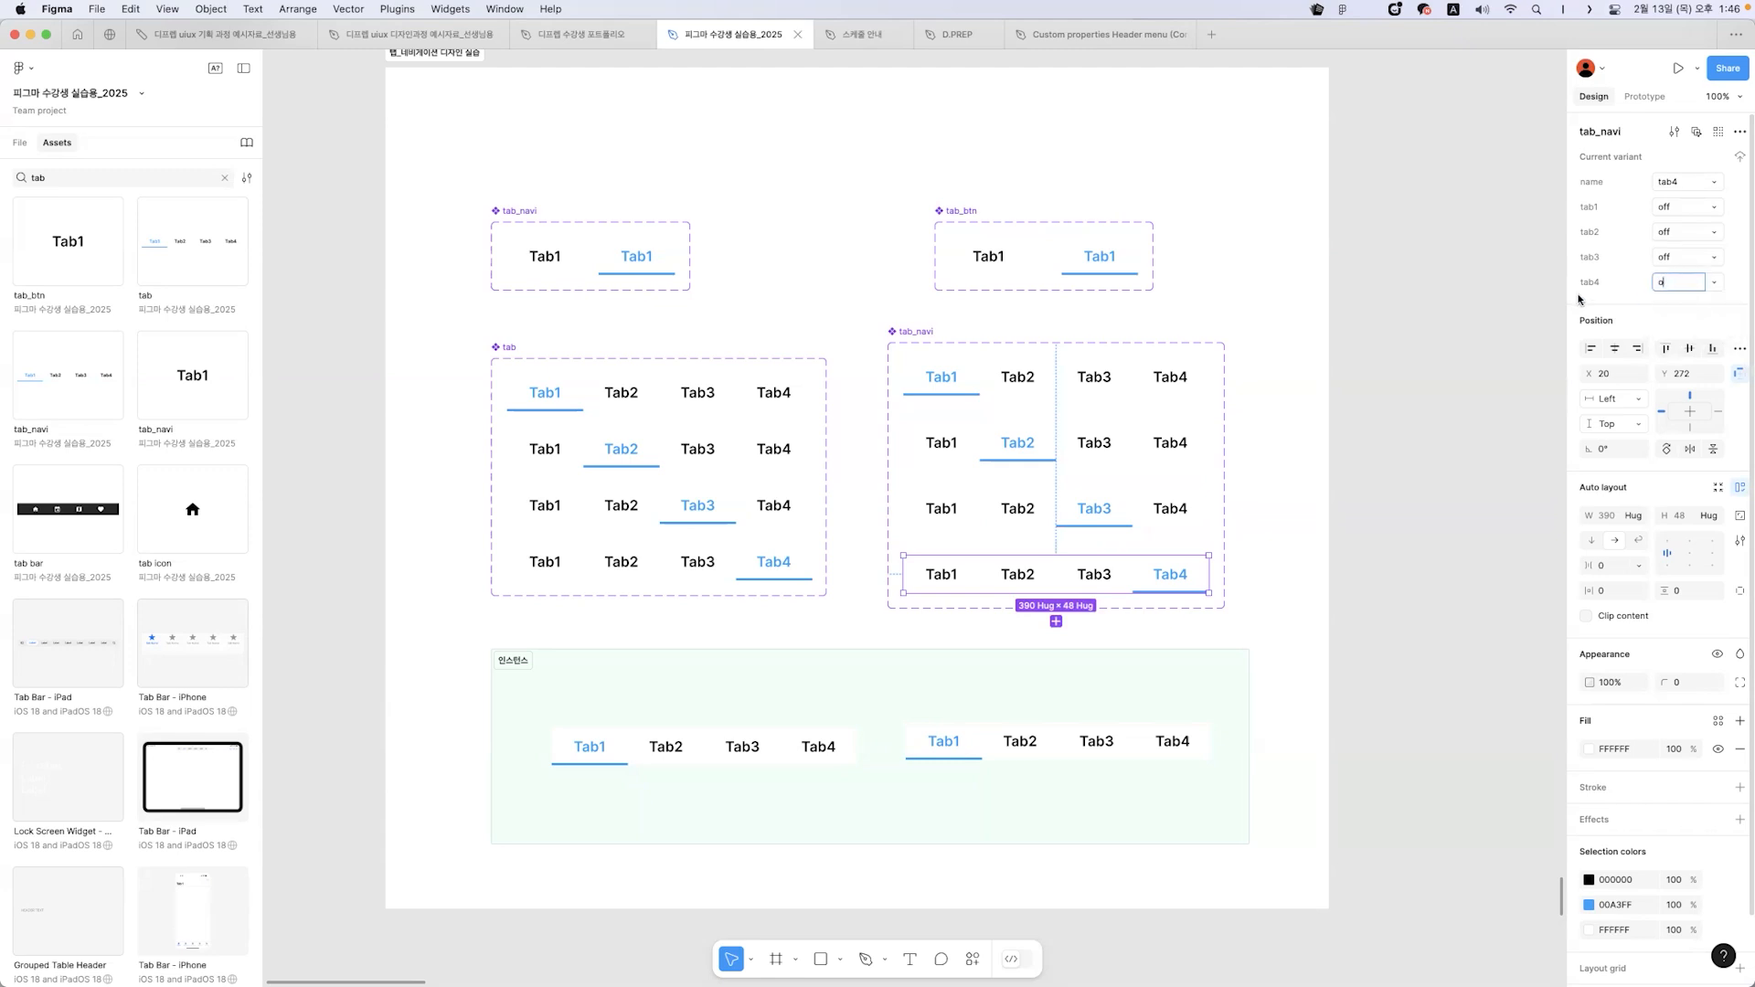
left_click(1238, 448)
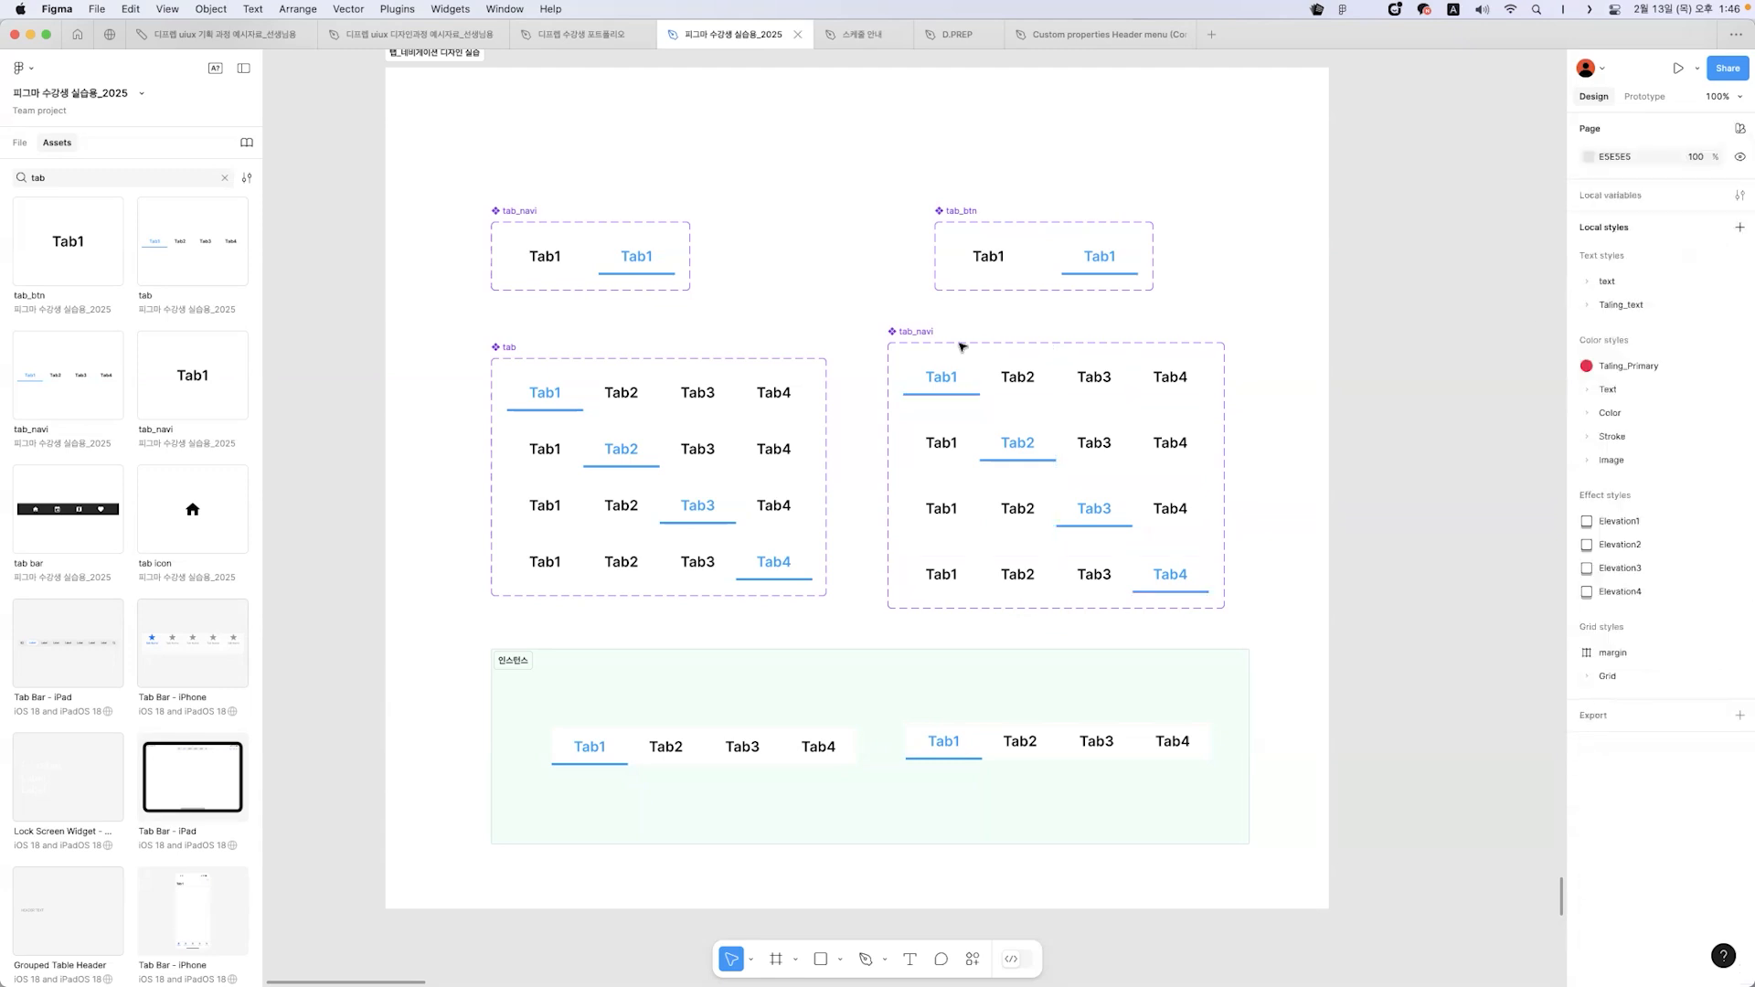
- Review the tab_navi set's properties and test its instance in the green frame by toggling on tab2, tab3 and finally tab4
left_click(922, 331)
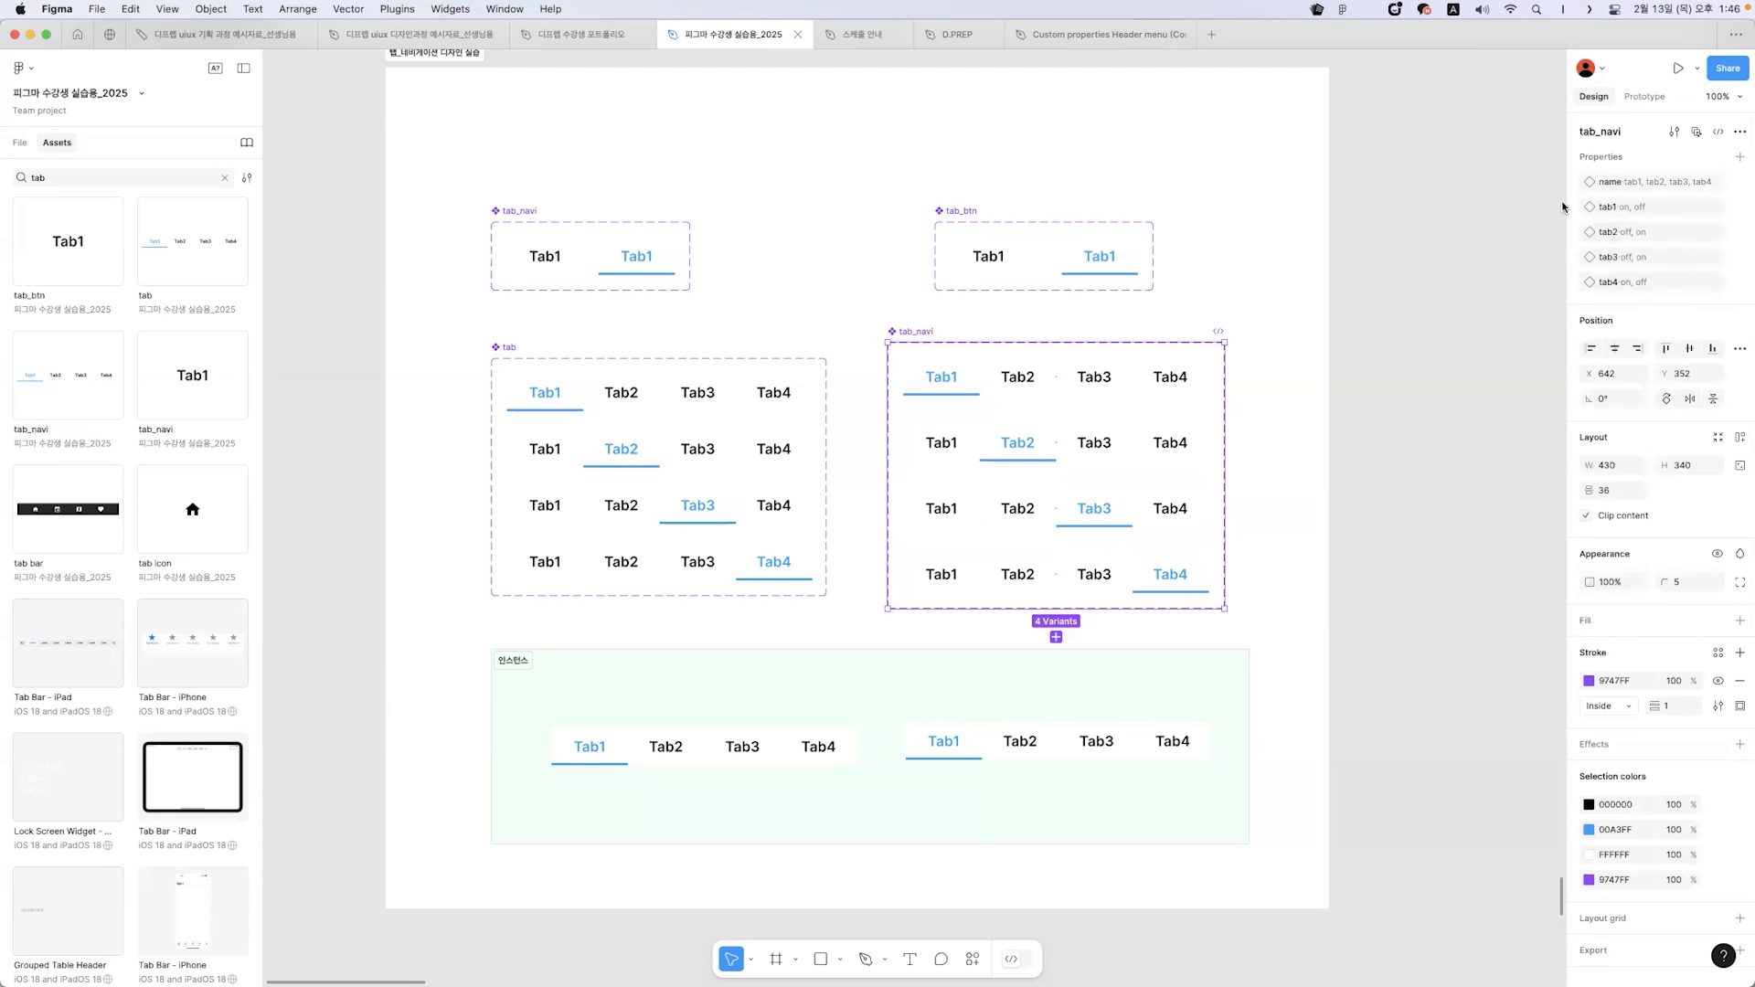
left_click(1144, 749)
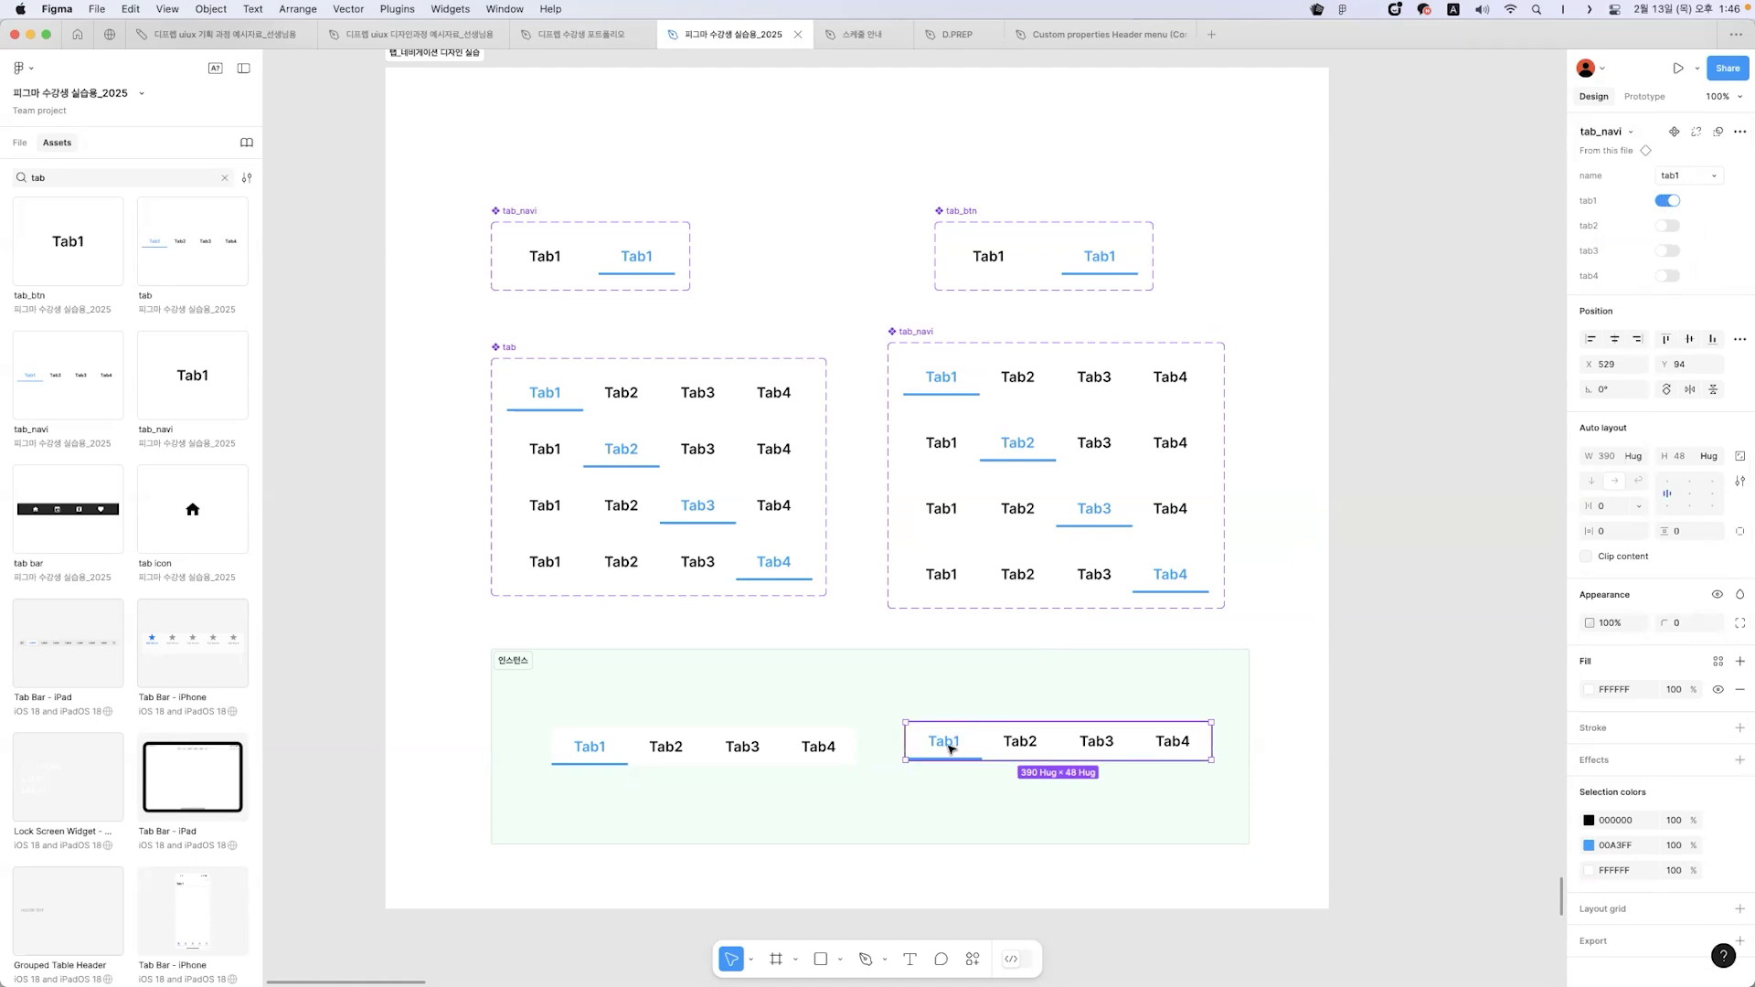
left_click(1670, 227)
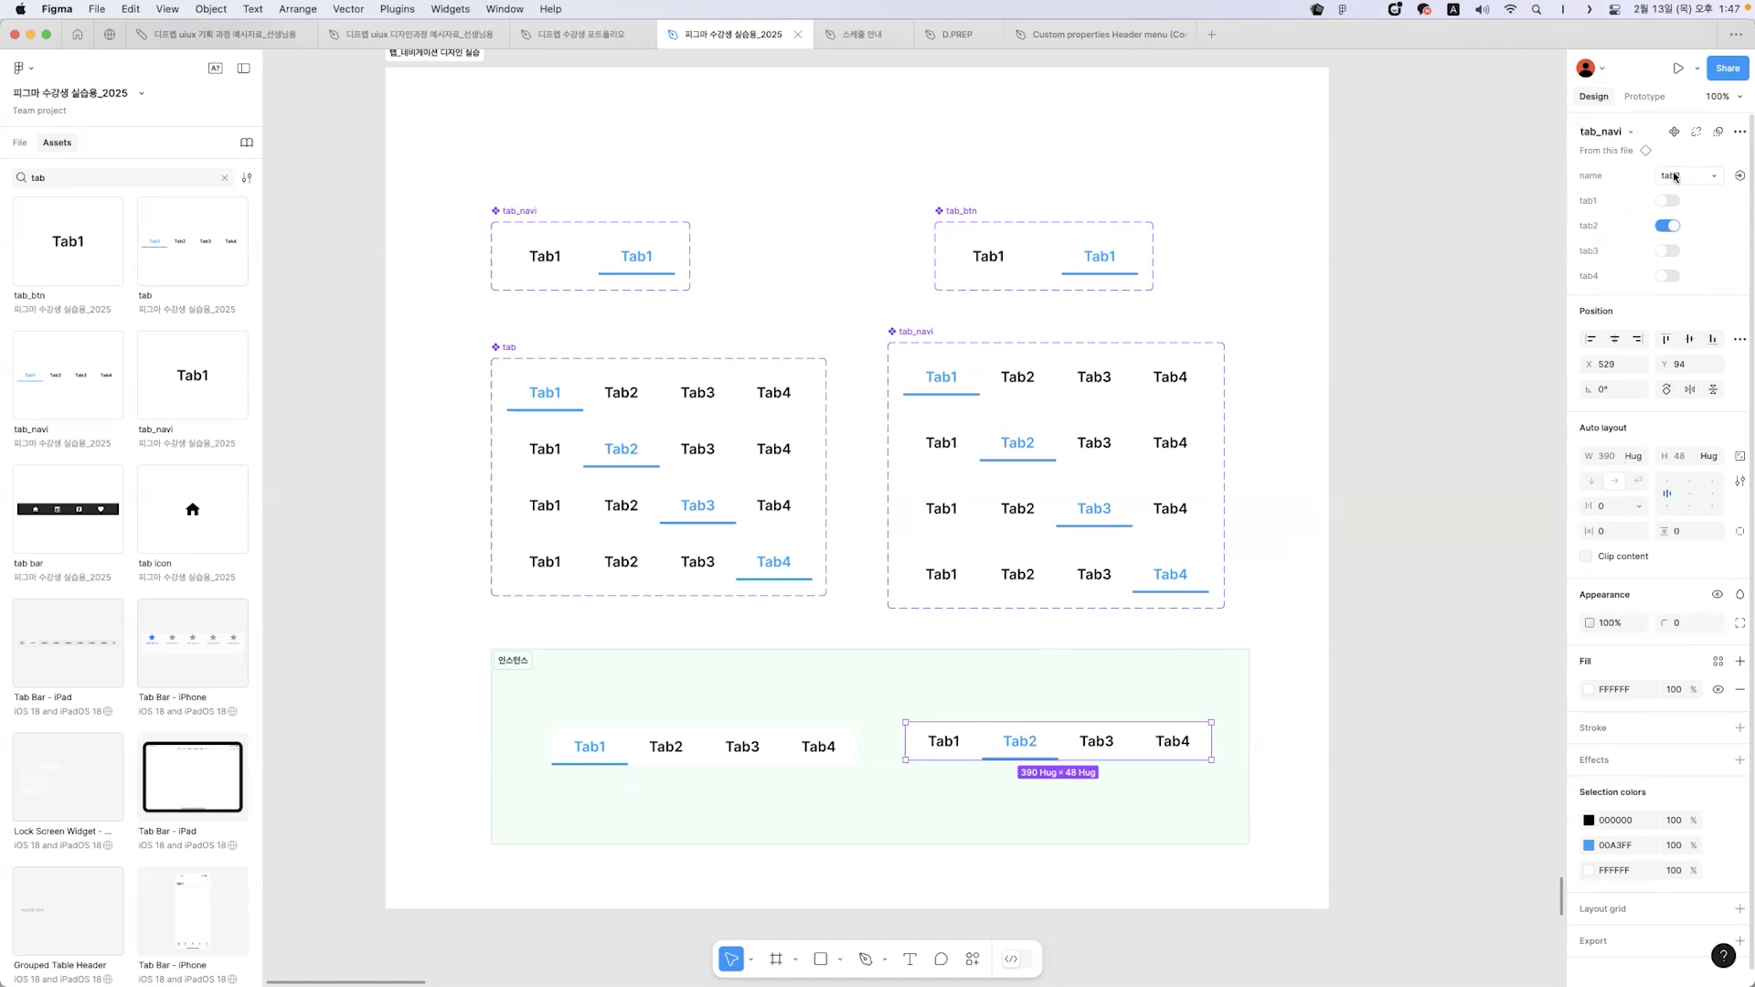
left_click(1667, 252)
left_click(1666, 277)
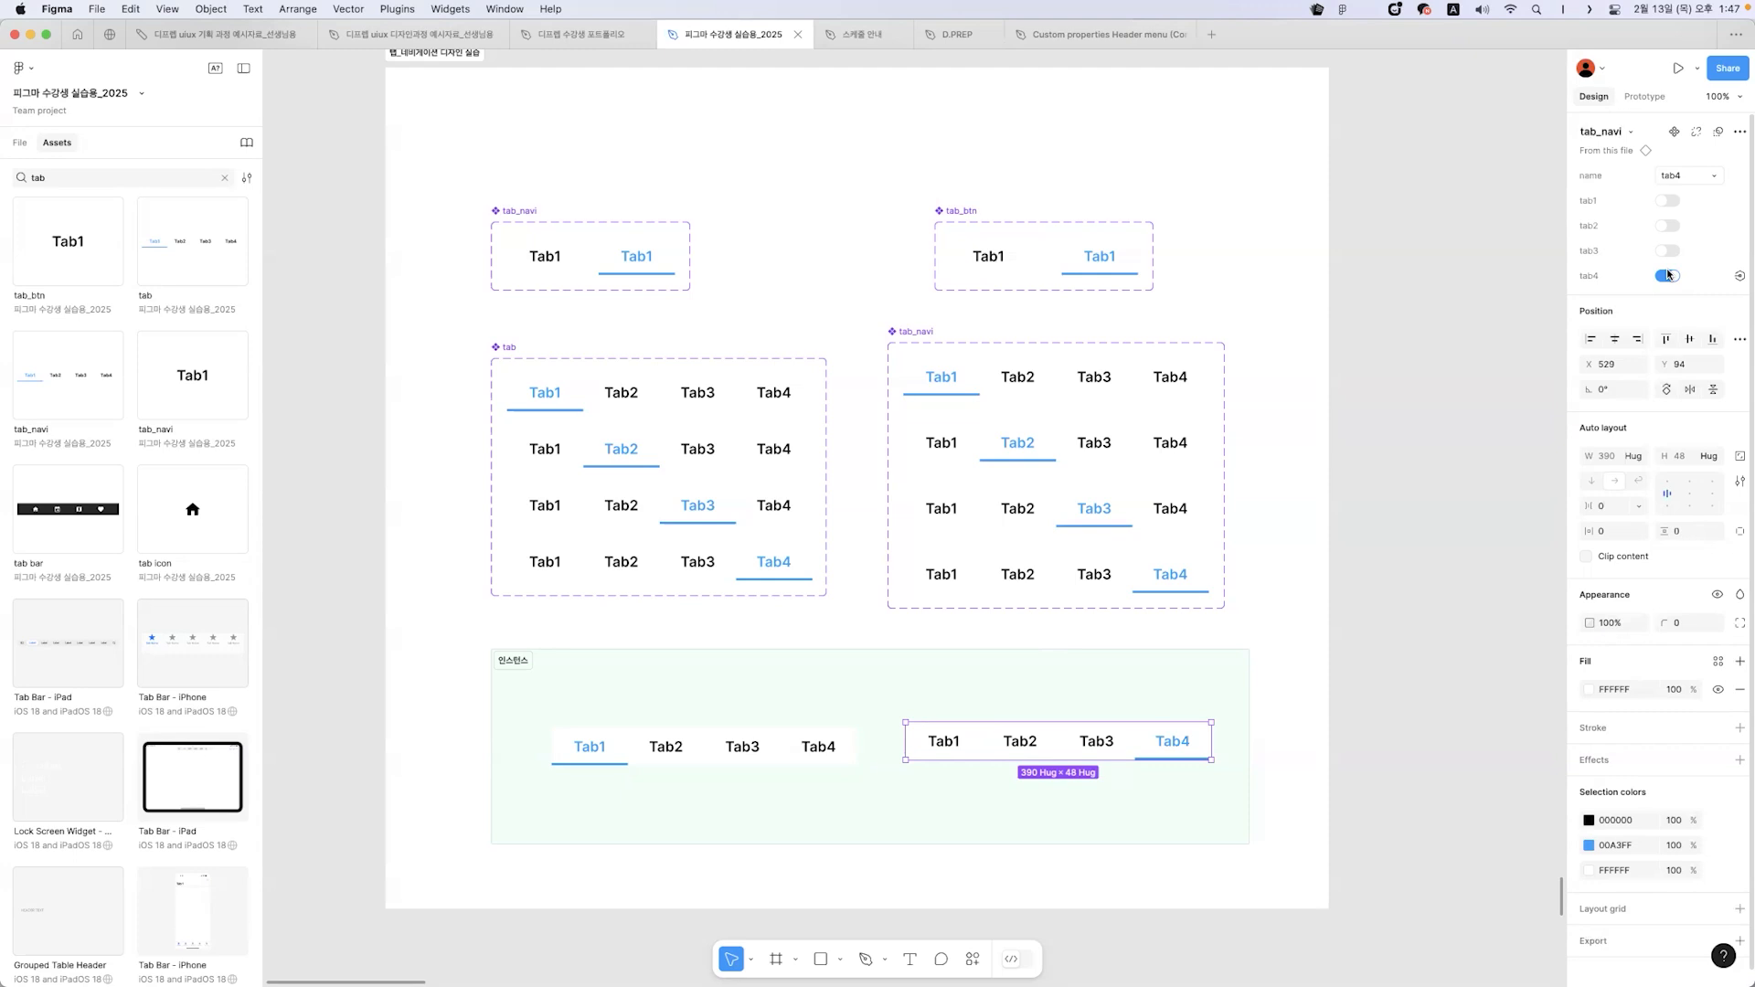
left_click(1506, 363)
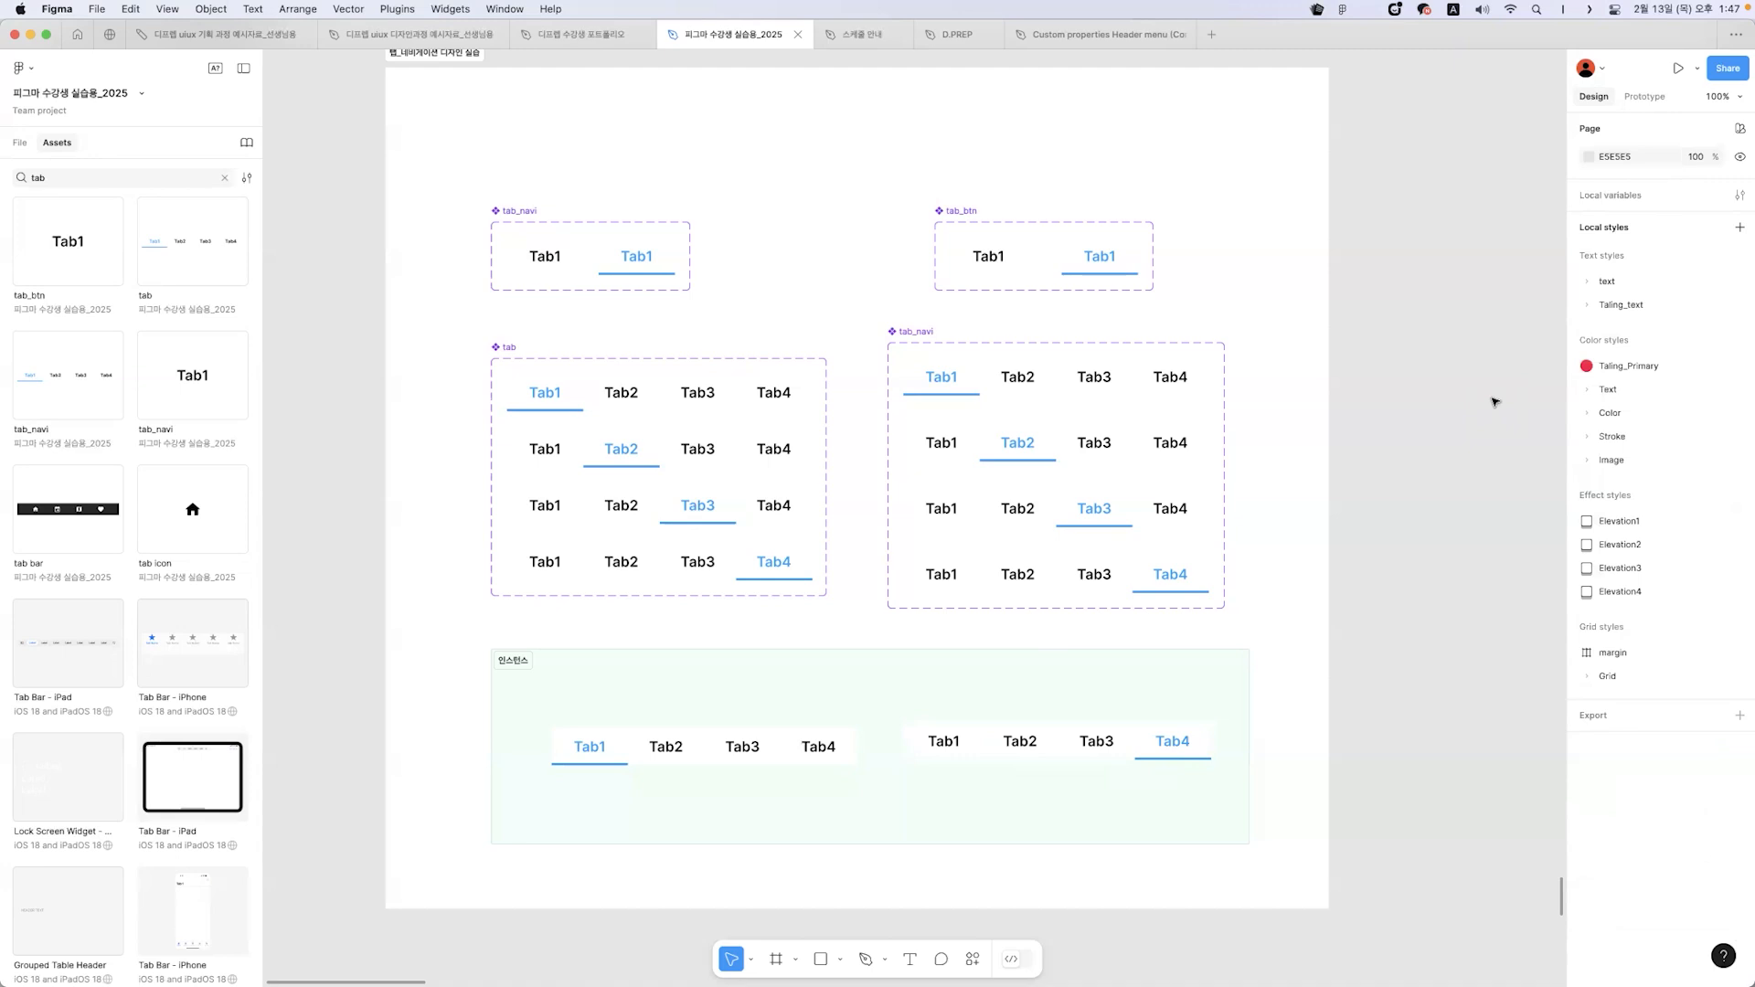